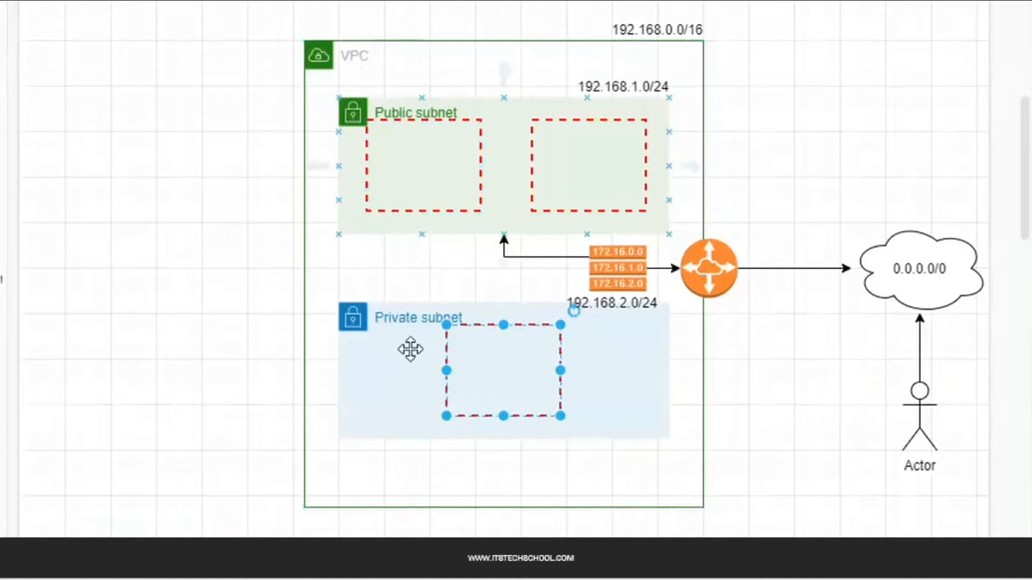
Point out the VPC diagram's subnets, router and route table, then switch to the AWS console window
left_click(413, 401)
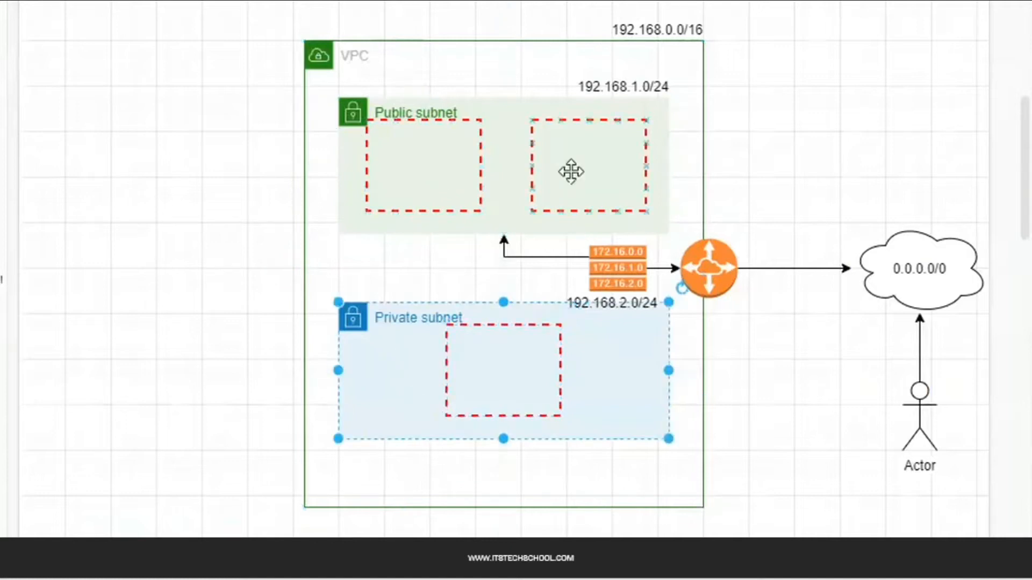
left_click(698, 270)
left_click(617, 268)
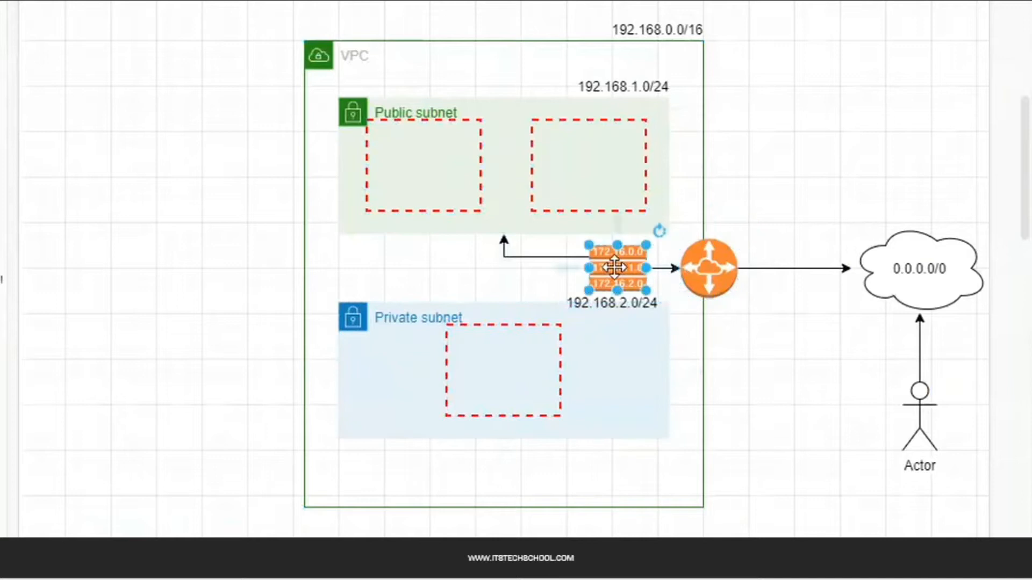
left_click(748, 177)
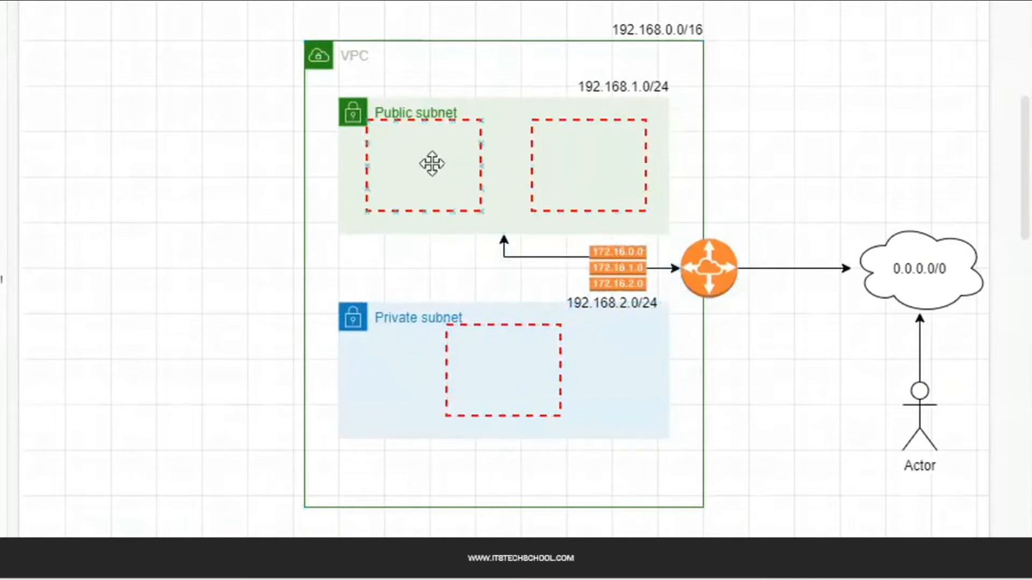
left_click(432, 164)
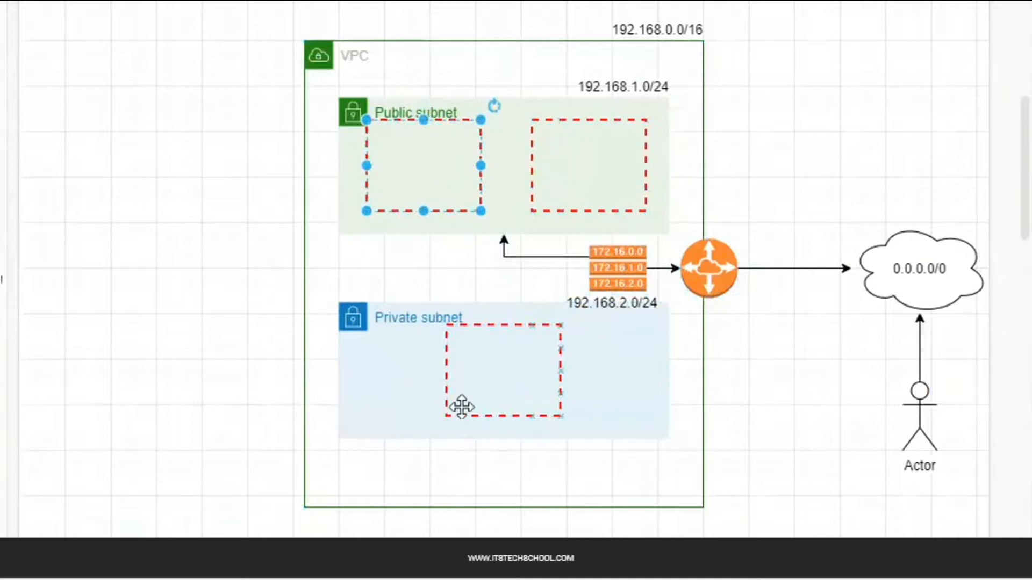
left_click(501, 393)
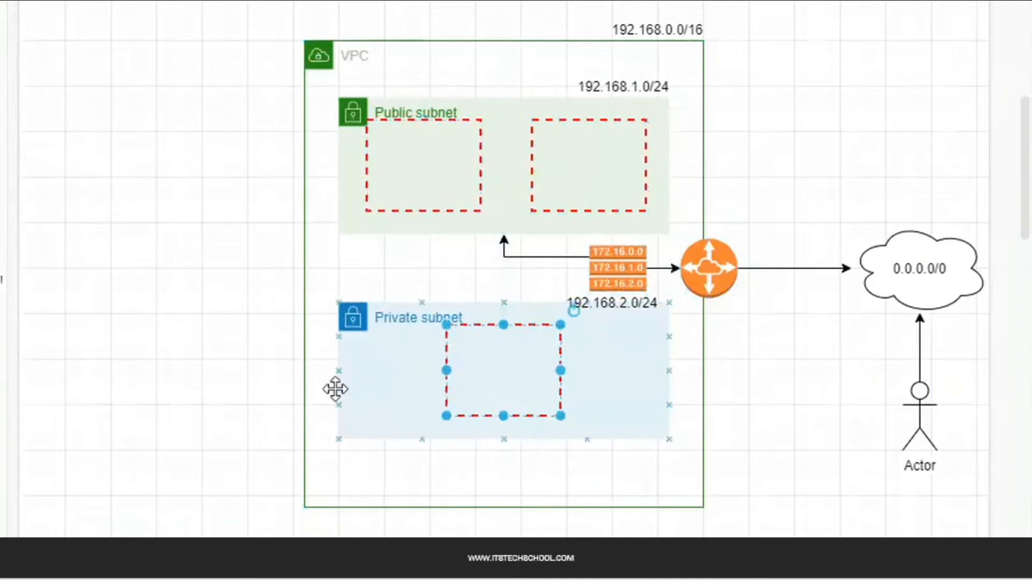
left_click(133, 324)
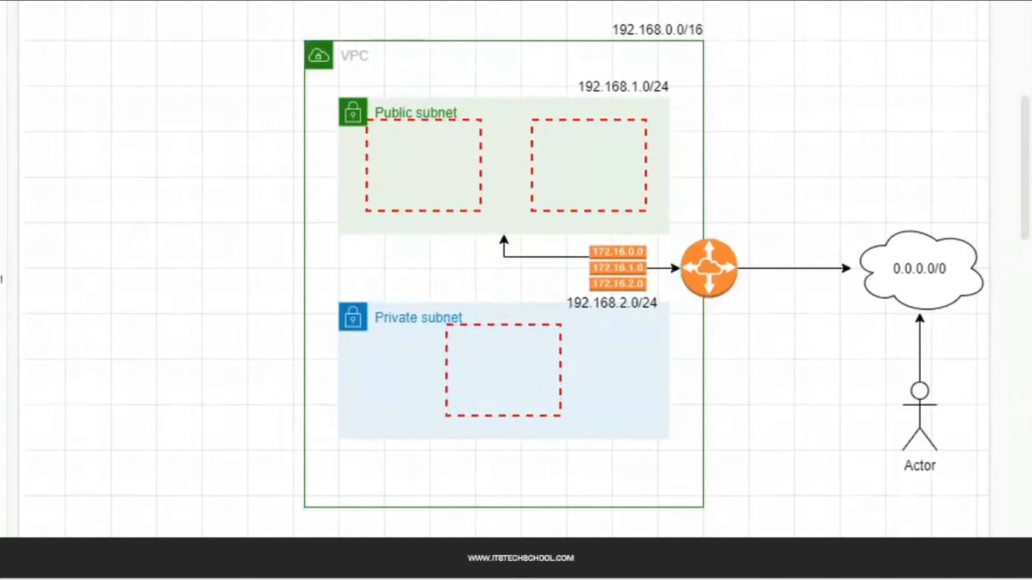
mouse_move(282, 575)
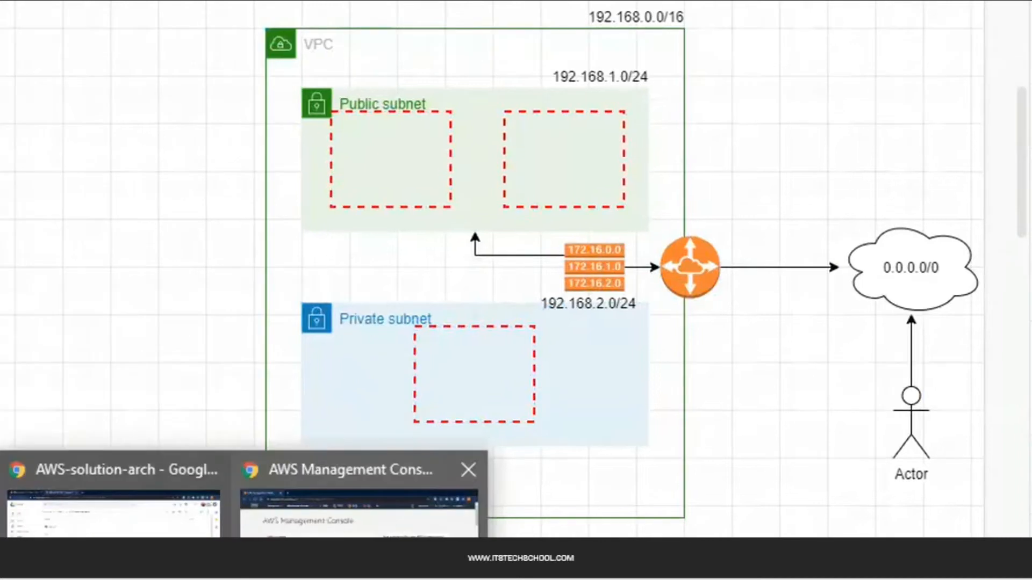
left_click(358, 517)
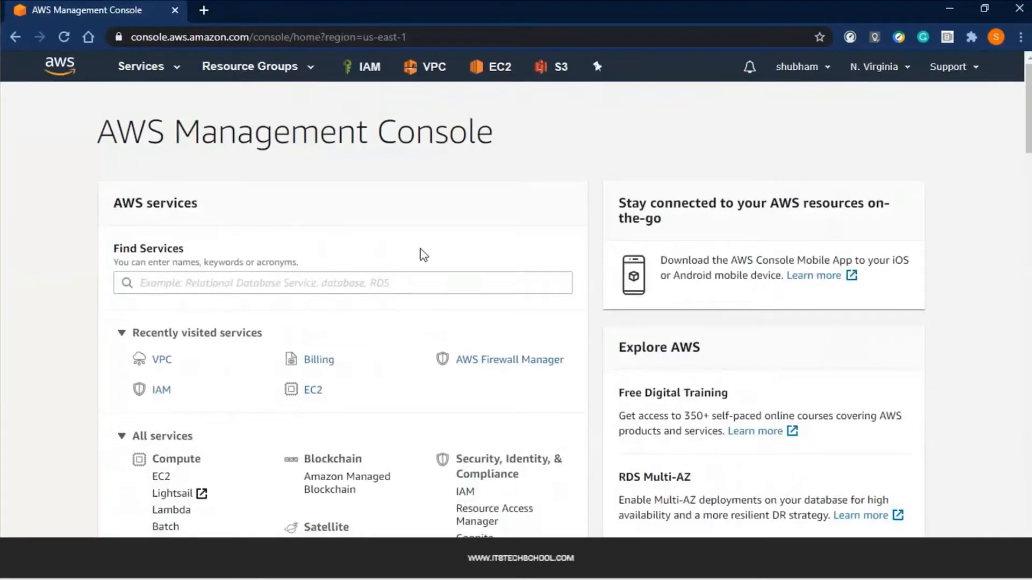
Open EC2 from the Services list and confirm no instances are running
left_click(172, 67)
double_click(237, 169)
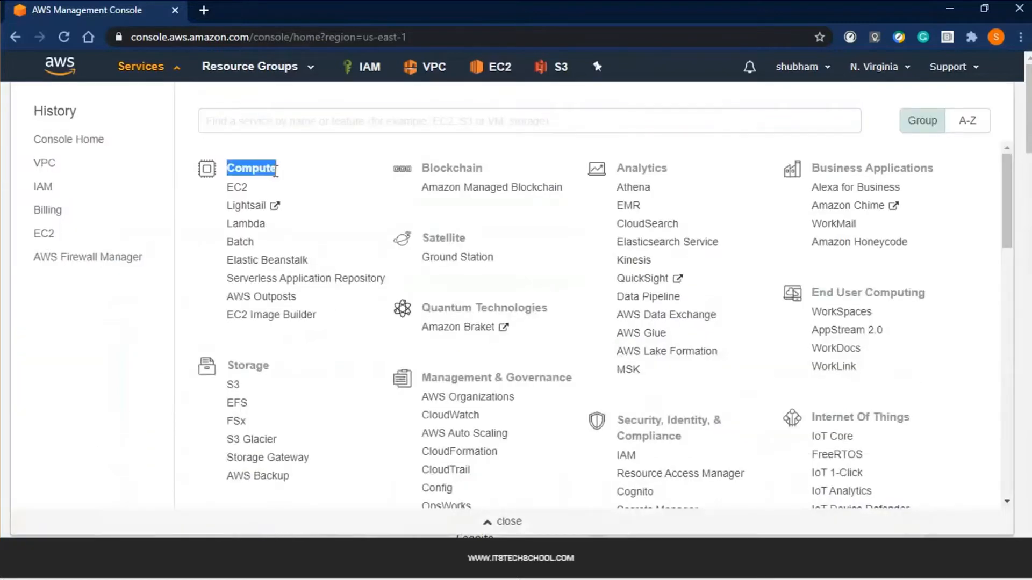
left_click(241, 188)
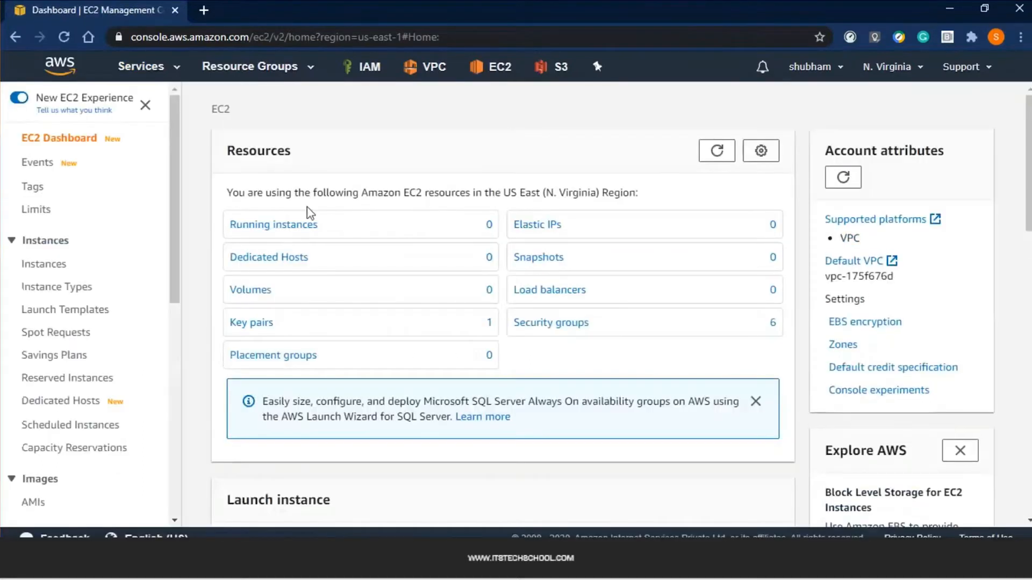
left_click(303, 223)
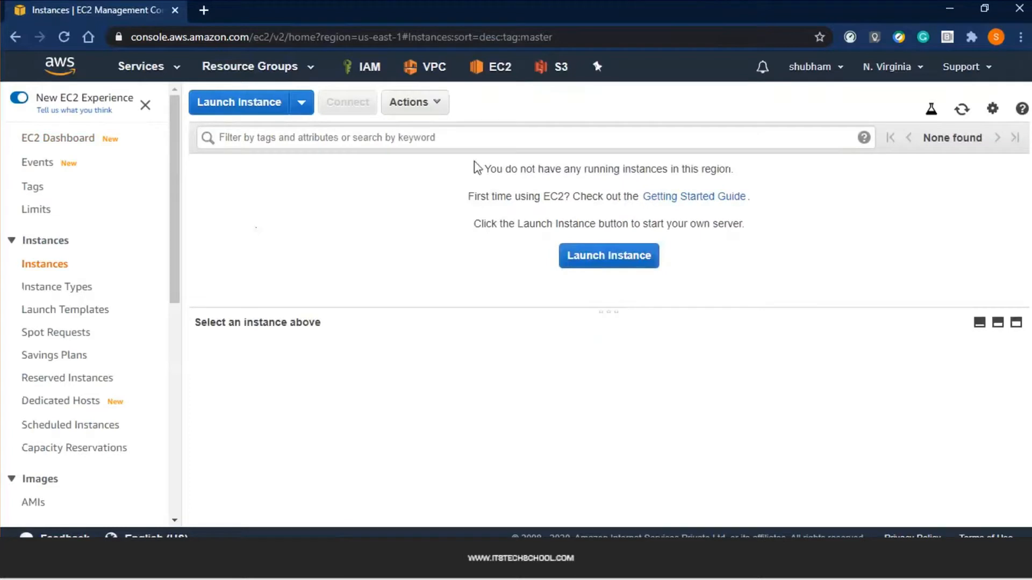
left_click_drag(473, 162, 431, 244)
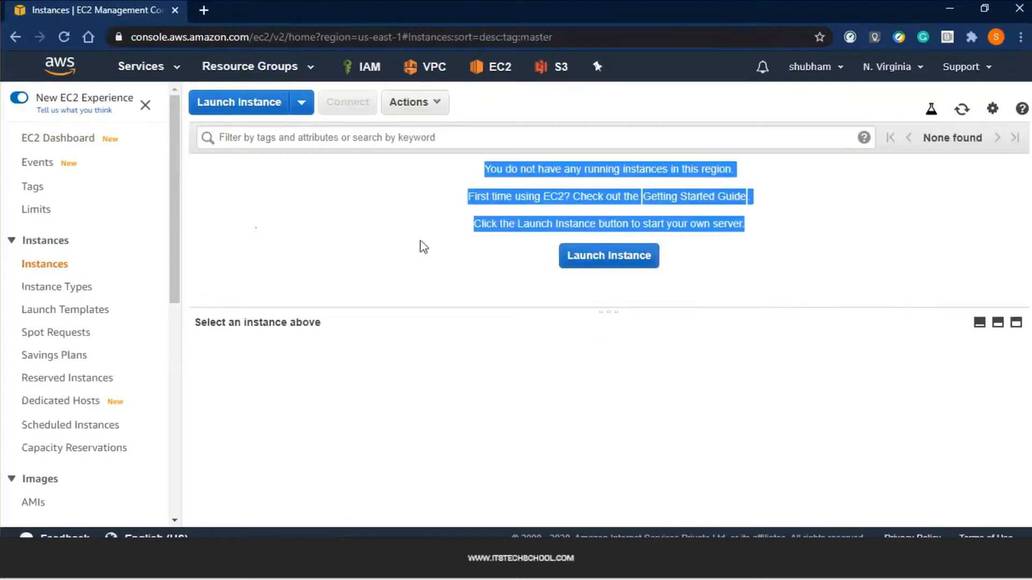
left_click(791, 241)
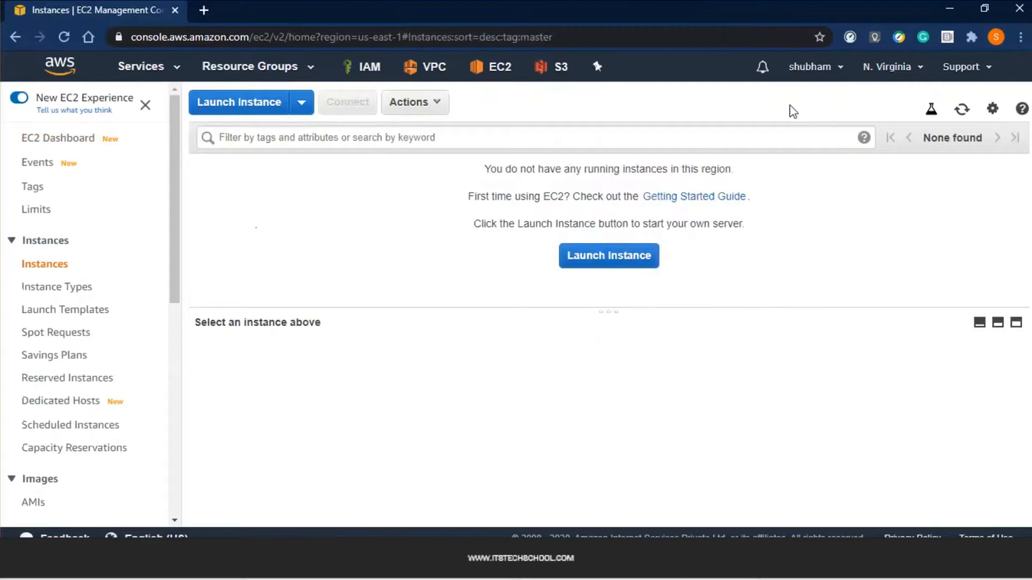
Confirm the region stays N. Virginia and start the launch instance wizard
left_click(910, 67)
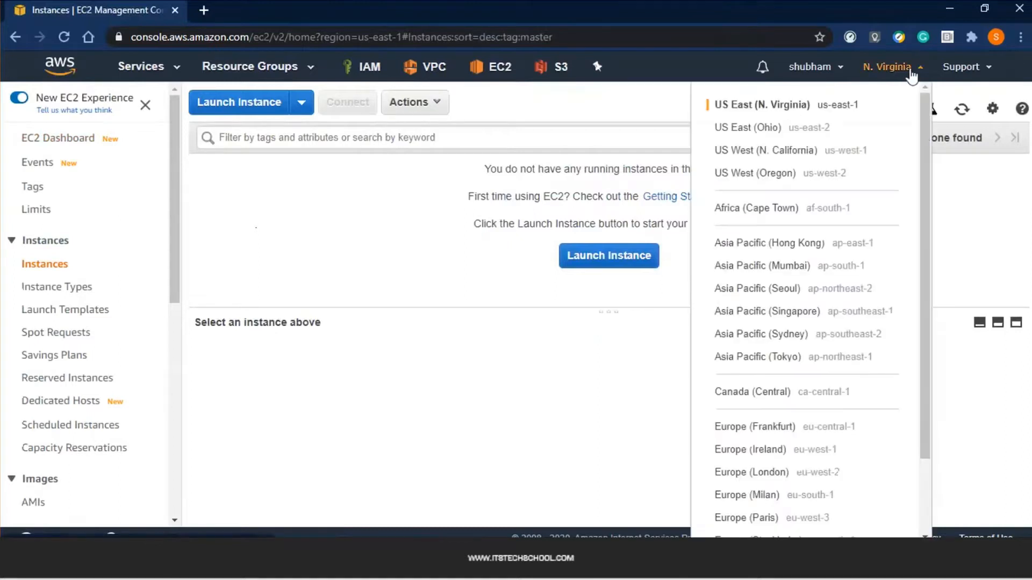
left_click(669, 105)
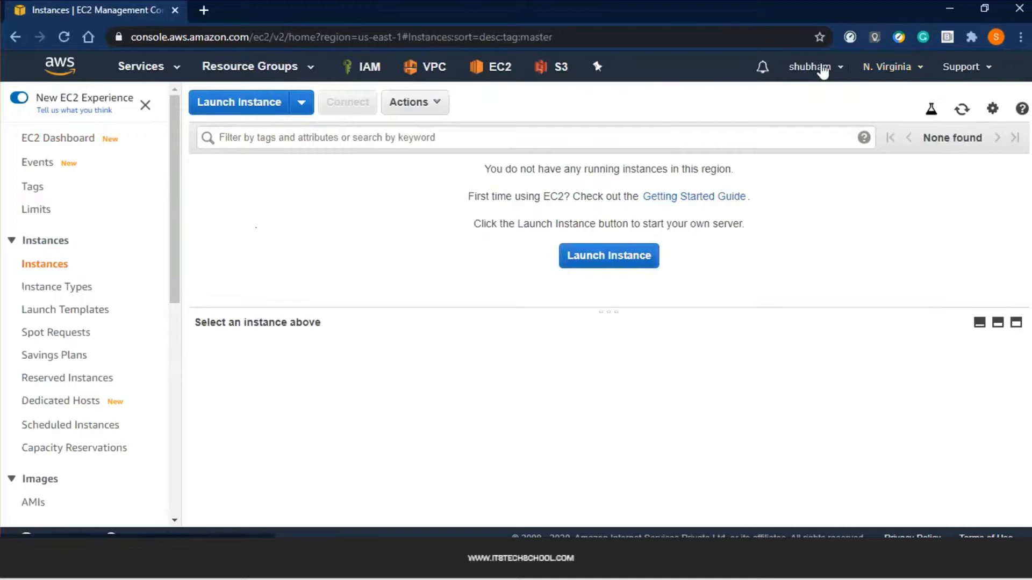
left_click(228, 111)
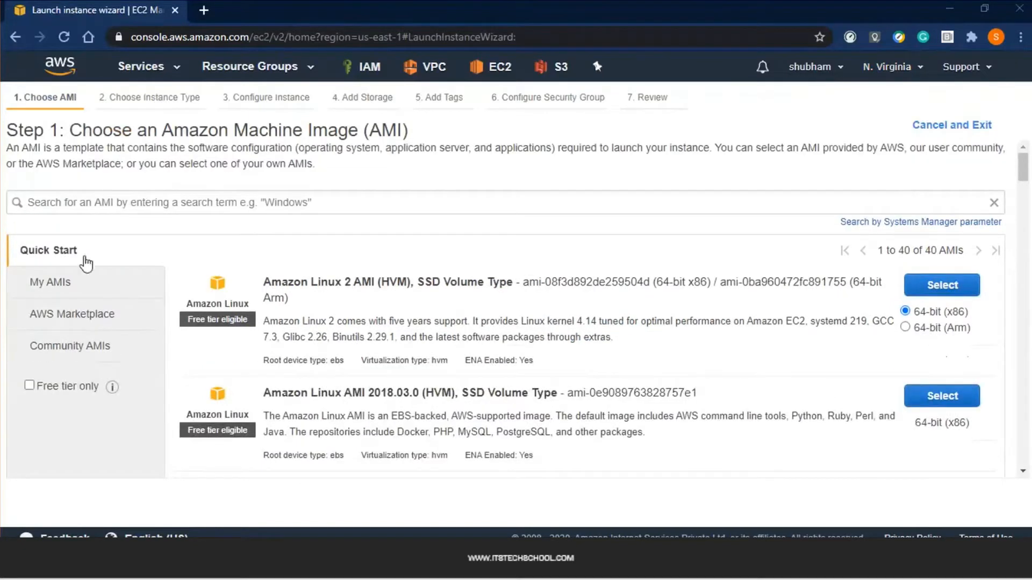
Browse the My AMIs, AWS Marketplace and Community AMIs lists
left_click(60, 281)
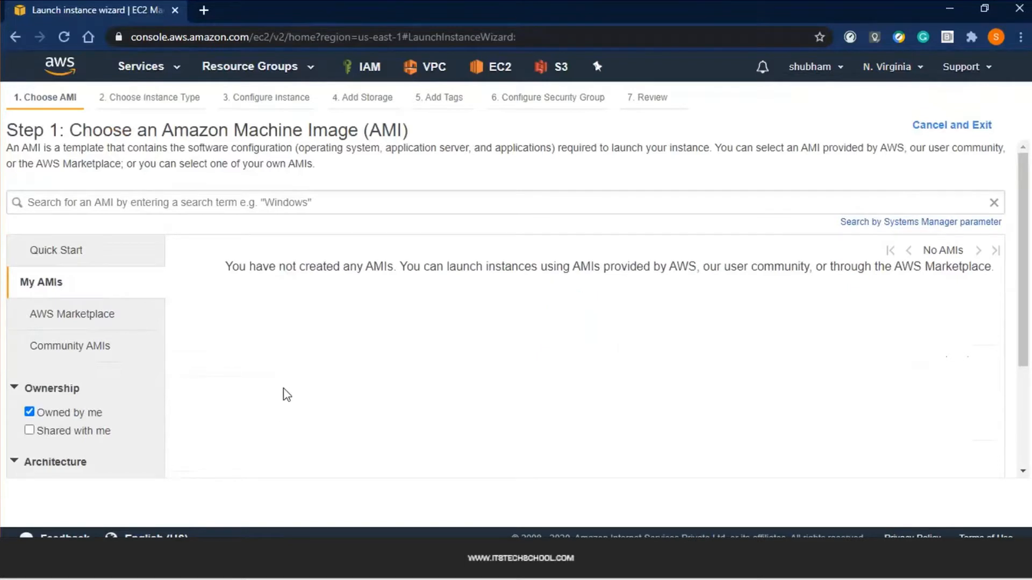
left_click(124, 328)
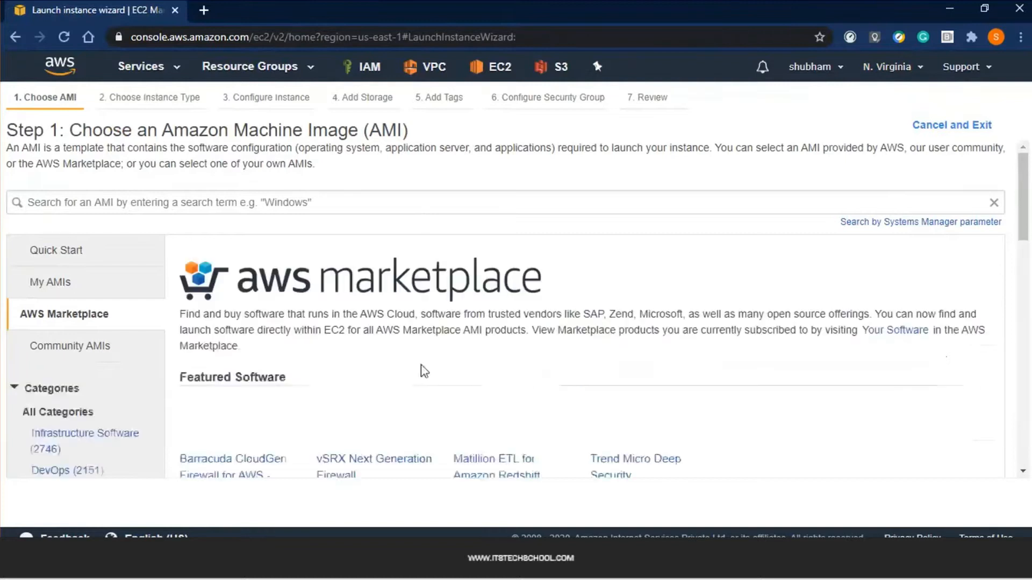
scroll(265, 280, "down", 3)
scroll(265, 280, "down", 2)
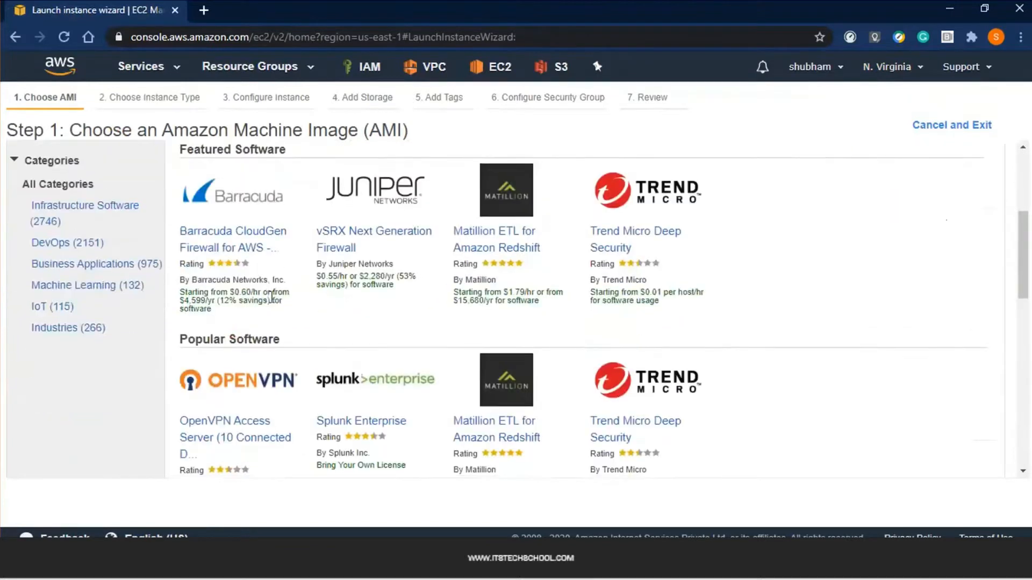
scroll(271, 297, "up", 5)
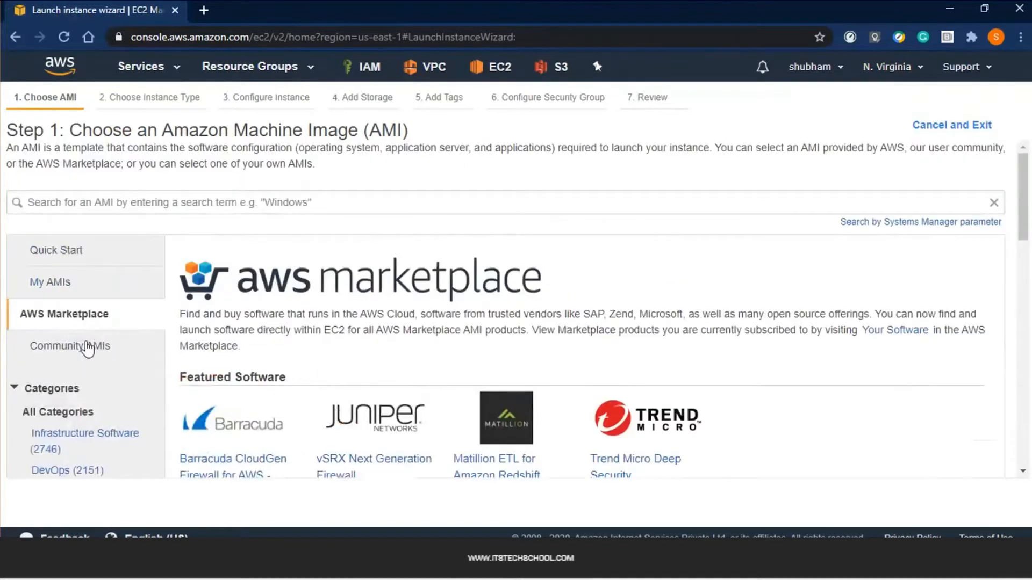
left_click(97, 346)
scroll(401, 376, "down", 5)
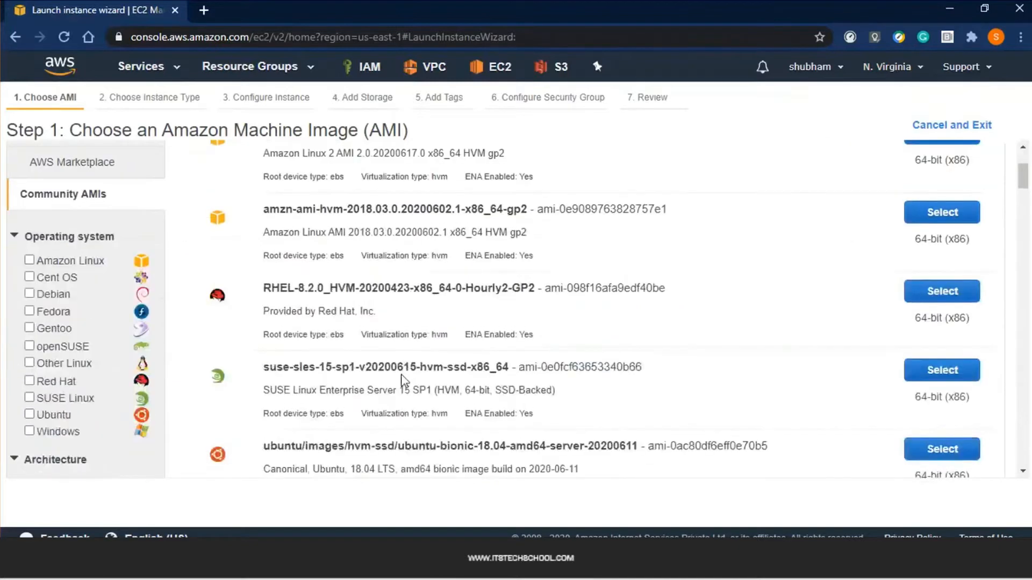
scroll(380, 368, "up", 5)
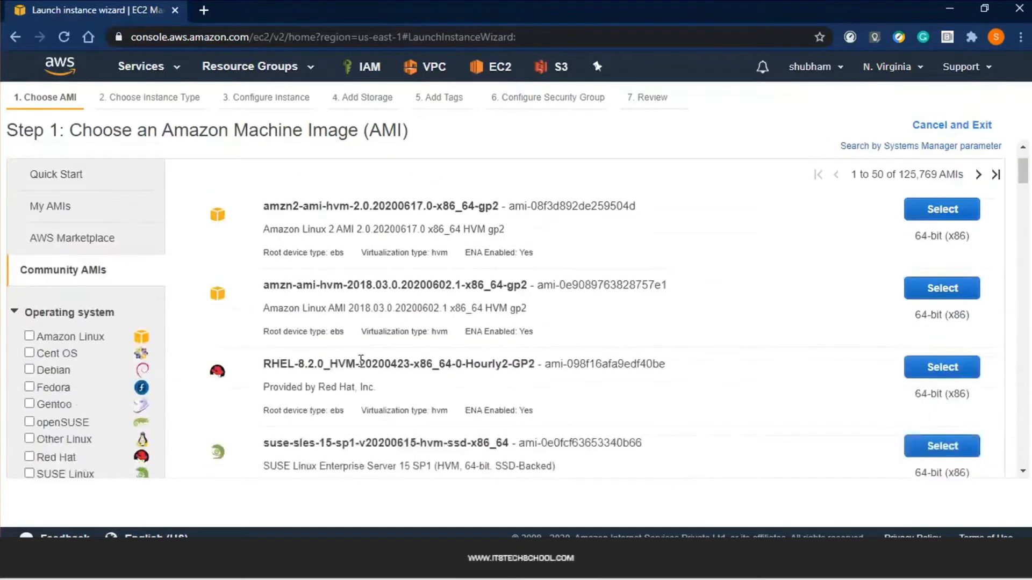
scroll(360, 359, "down", 10)
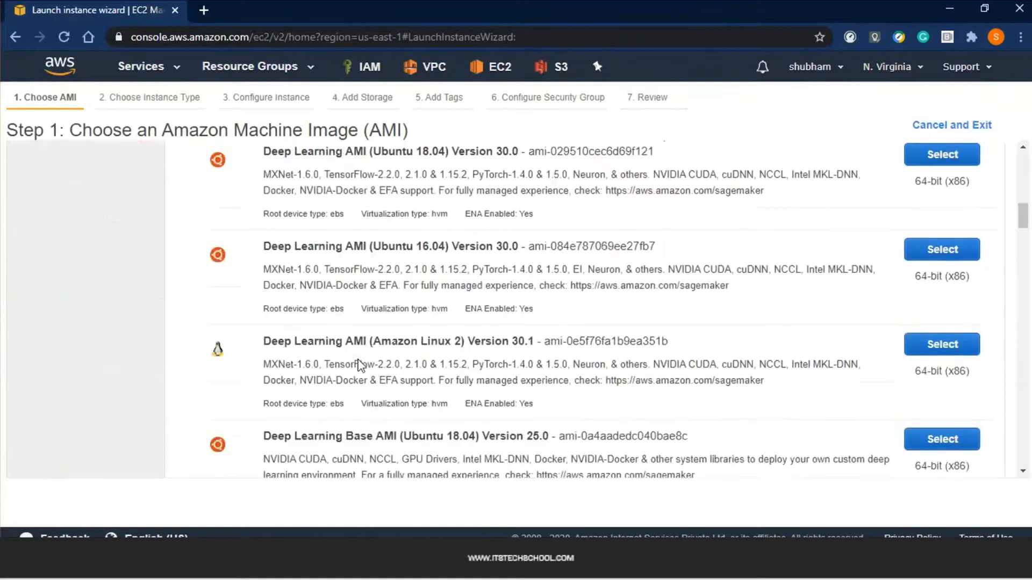
scroll(357, 360, "up", 10)
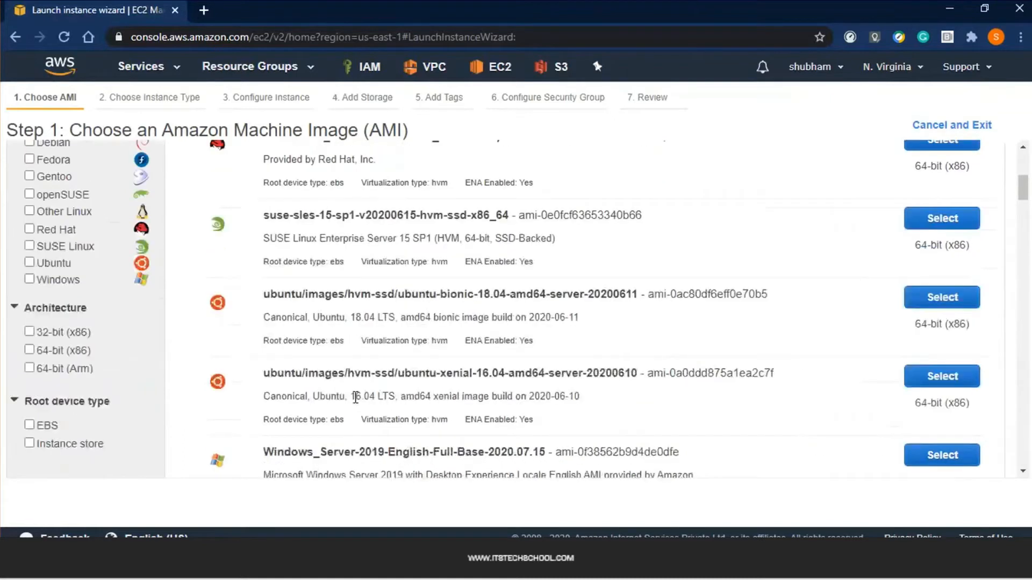
Back in Quick Start, select the Amazon Linux 2 AMI (64-bit x86)
left_click(89, 257)
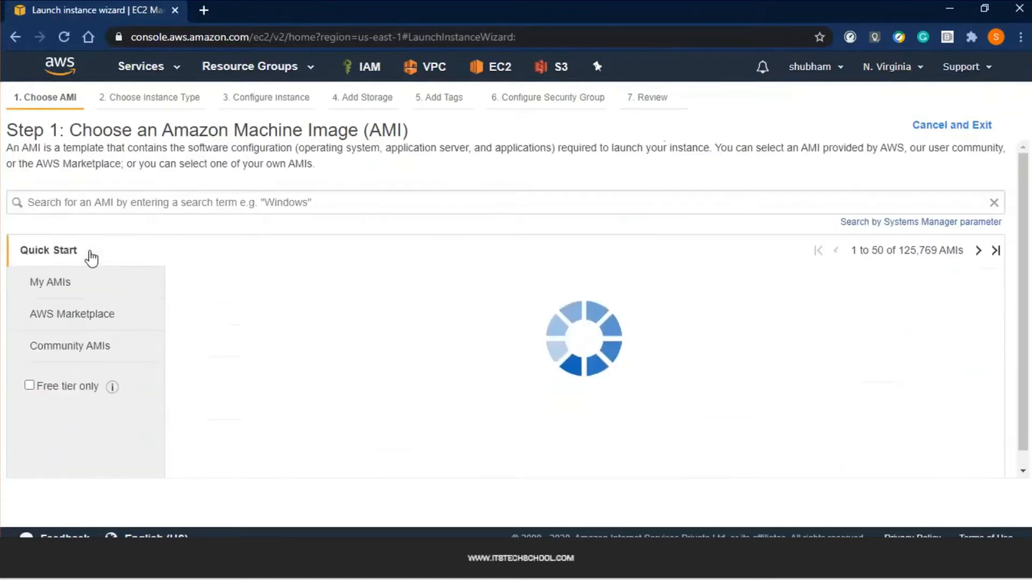
left_click_drag(270, 282, 361, 304)
left_click(361, 306)
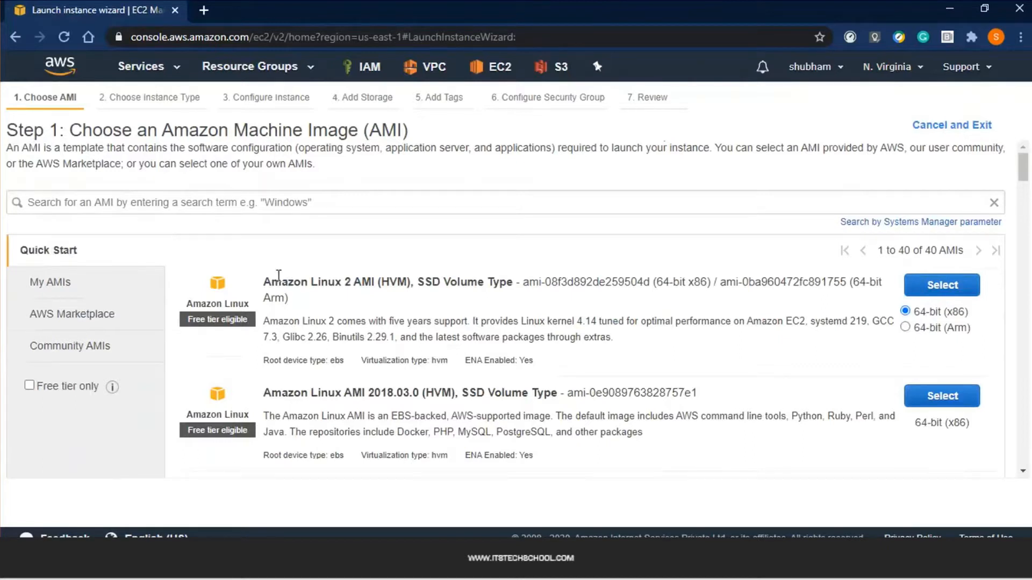
left_click_drag(262, 282, 330, 285)
left_click(921, 292)
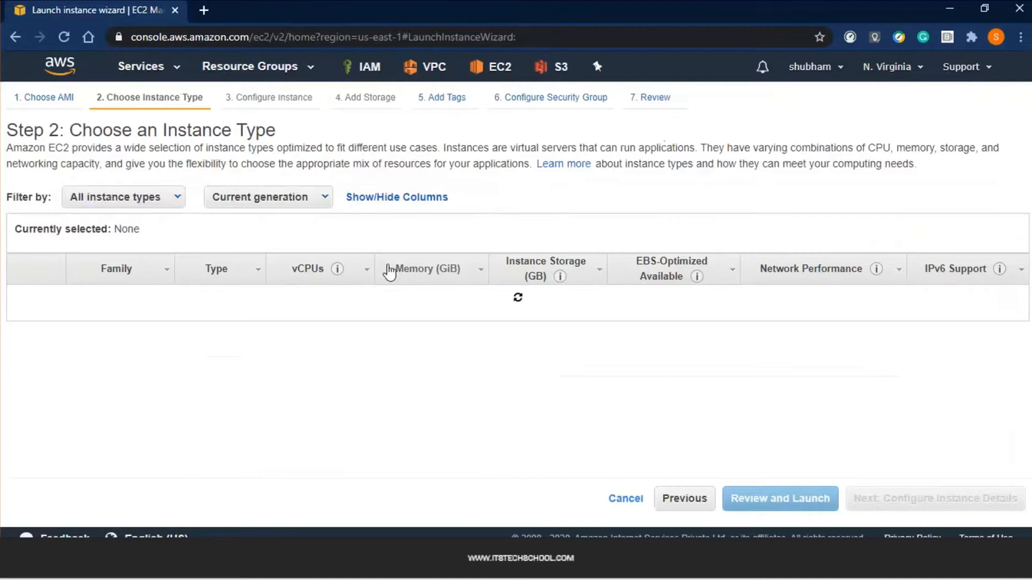
Compare instance types, briefly selecting t2.2xlarge and its network performance
scroll(347, 342, "down", 3)
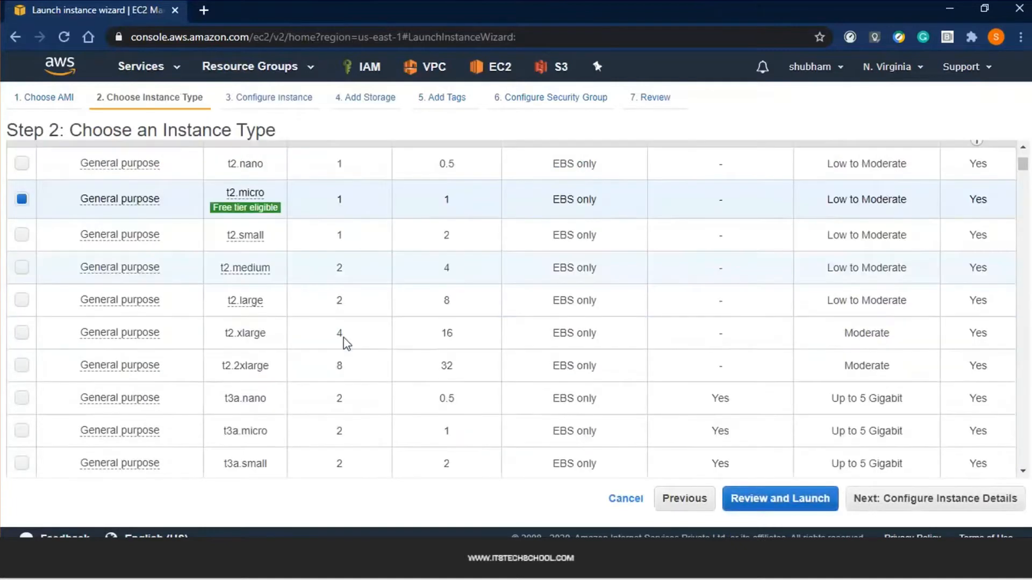
scroll(343, 337, "up", 3)
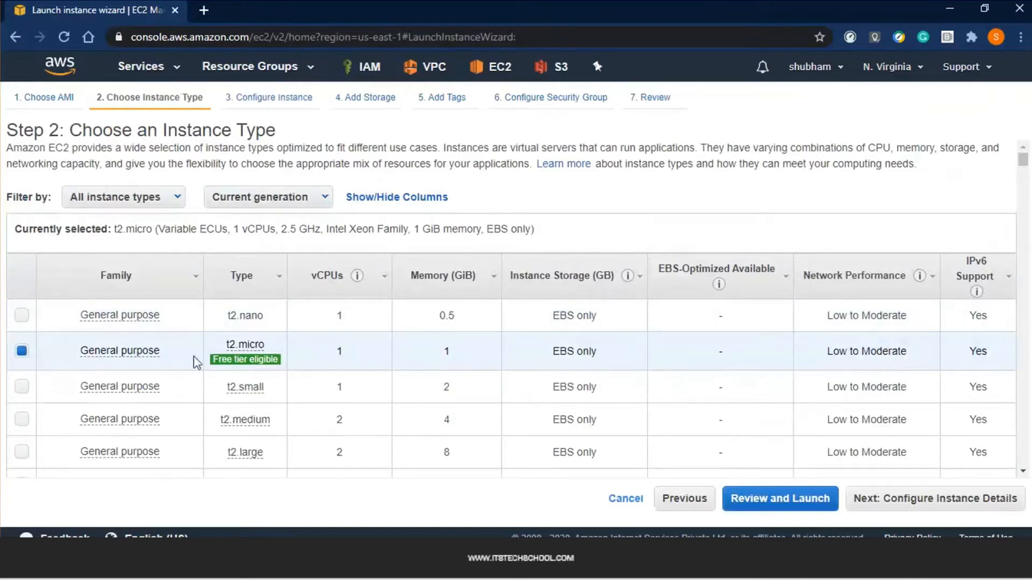
mouse_move(221, 359)
scroll(427, 237, "down", 5)
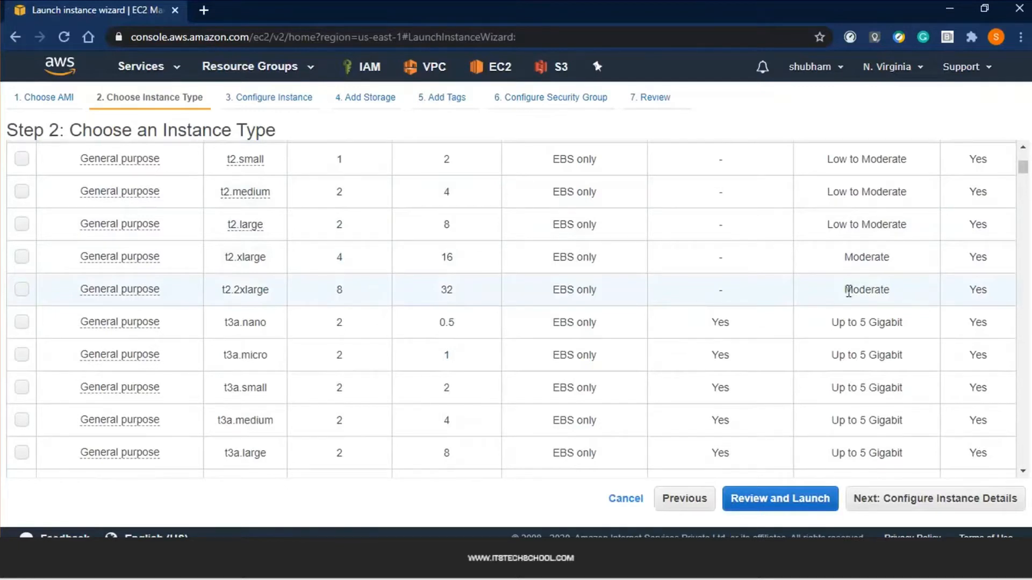
left_click_drag(845, 290, 874, 290)
left_click(562, 285)
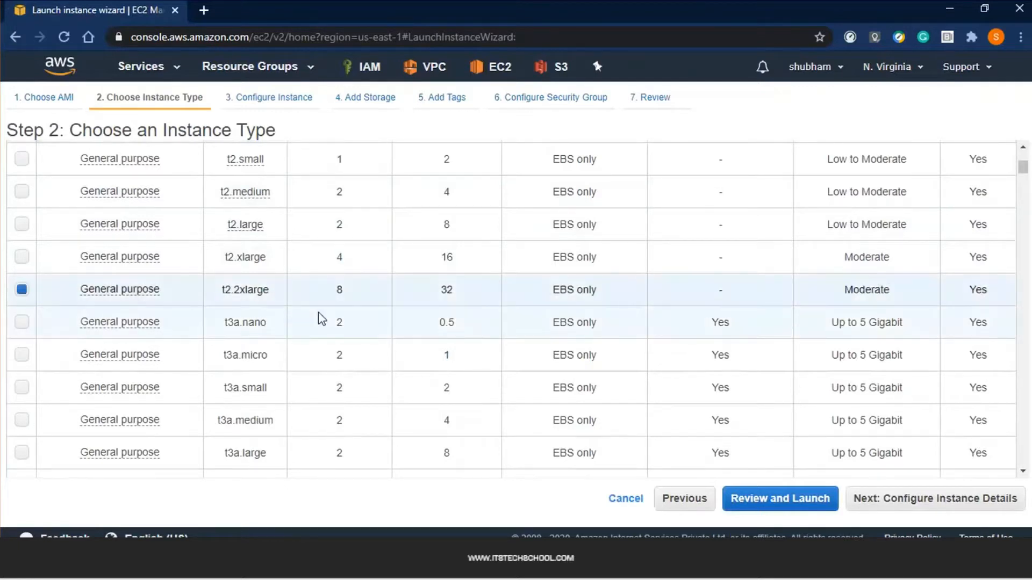
scroll(377, 318, "down", 1)
left_click_drag(831, 249, 904, 250)
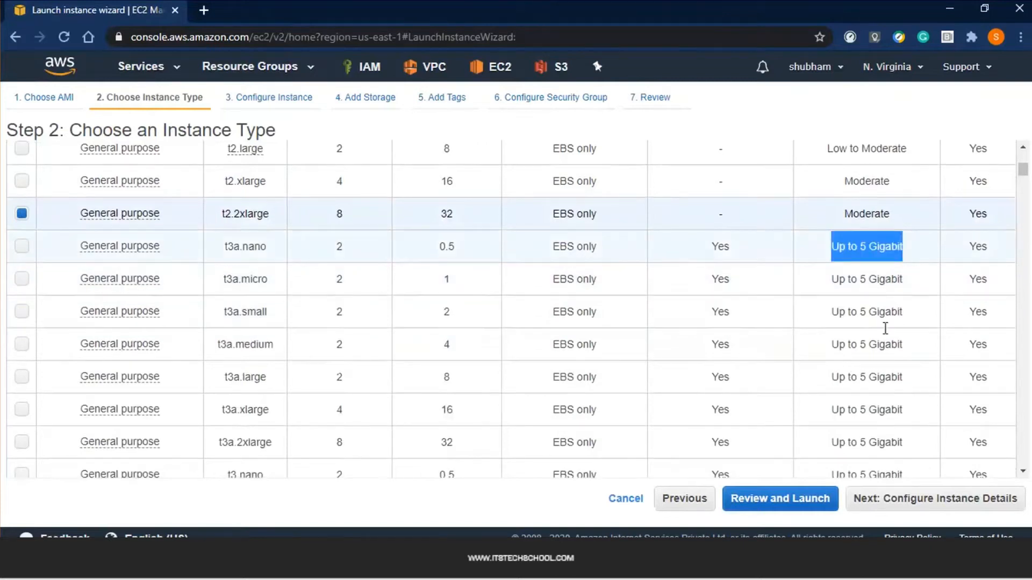
Choose the free-tier t2.micro type and proceed to Configure Instance Details
scroll(886, 329, "down", 1)
scroll(886, 329, "down", 2)
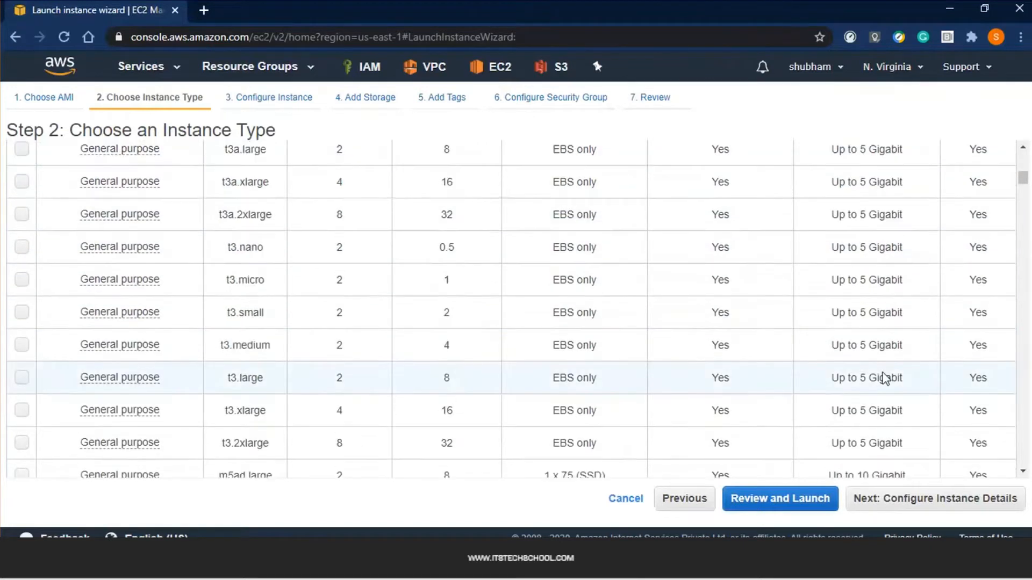
scroll(884, 378, "down", 3)
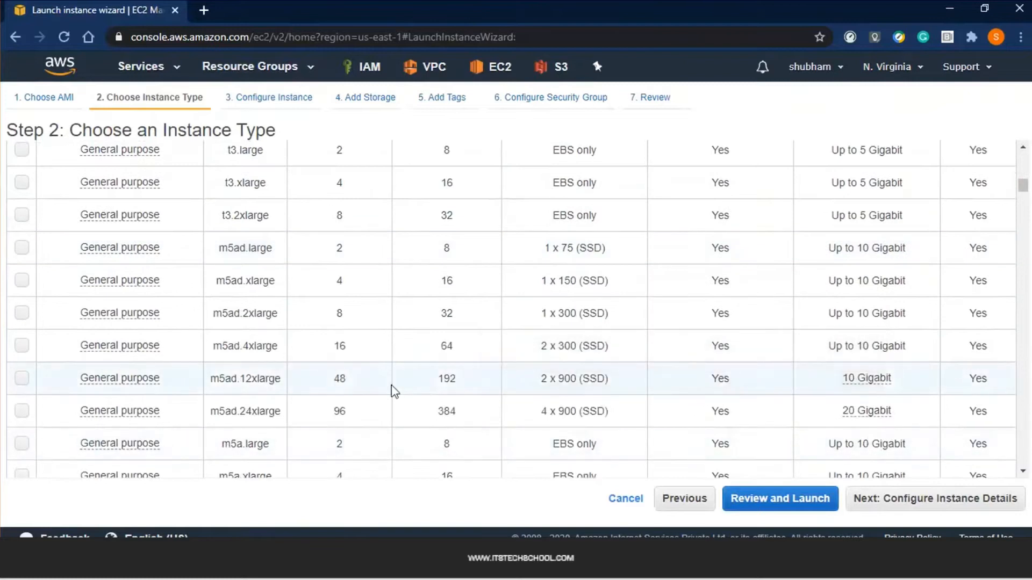
scroll(385, 377, "up", 6)
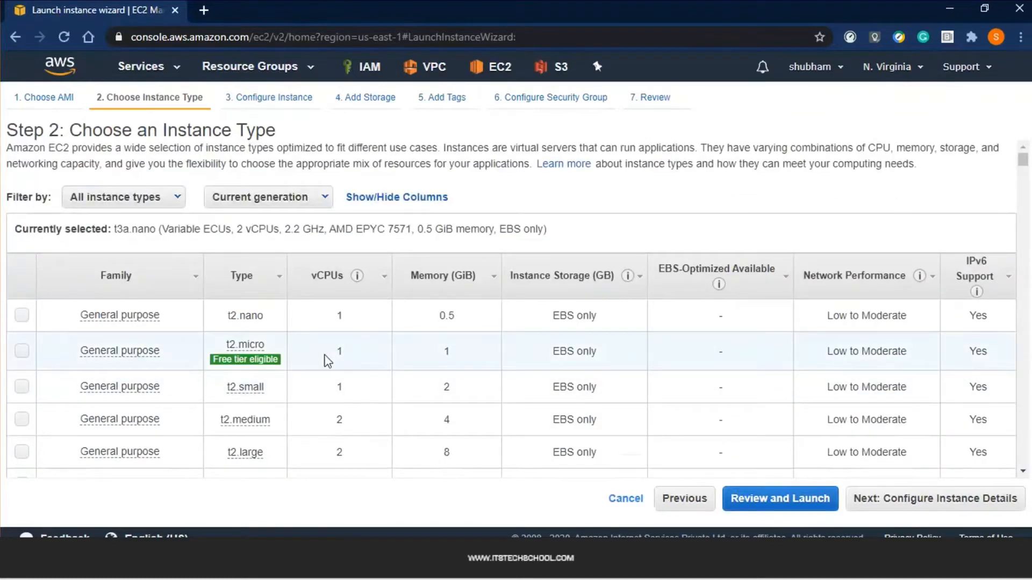
left_click(327, 362)
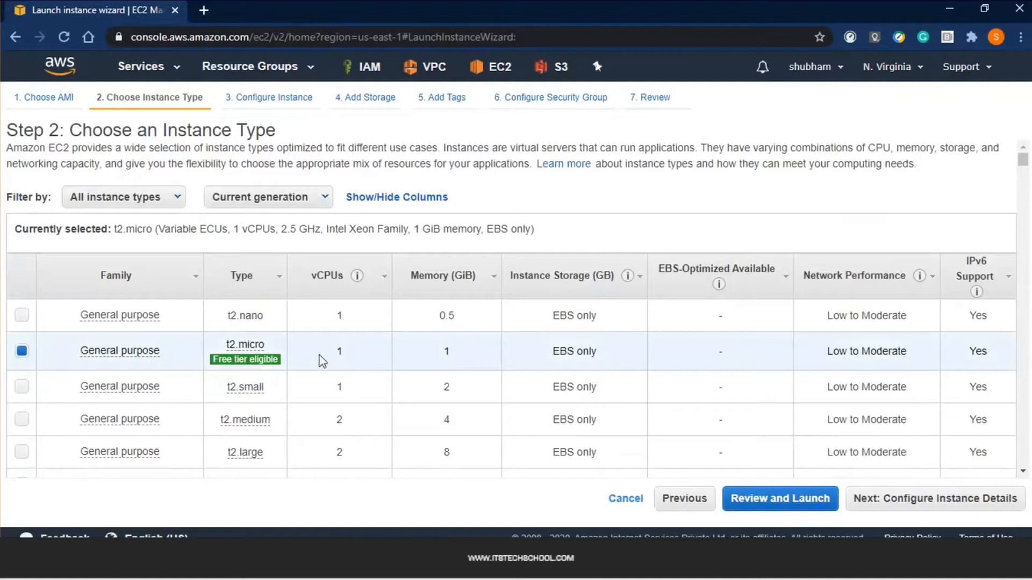
mouse_move(253, 368)
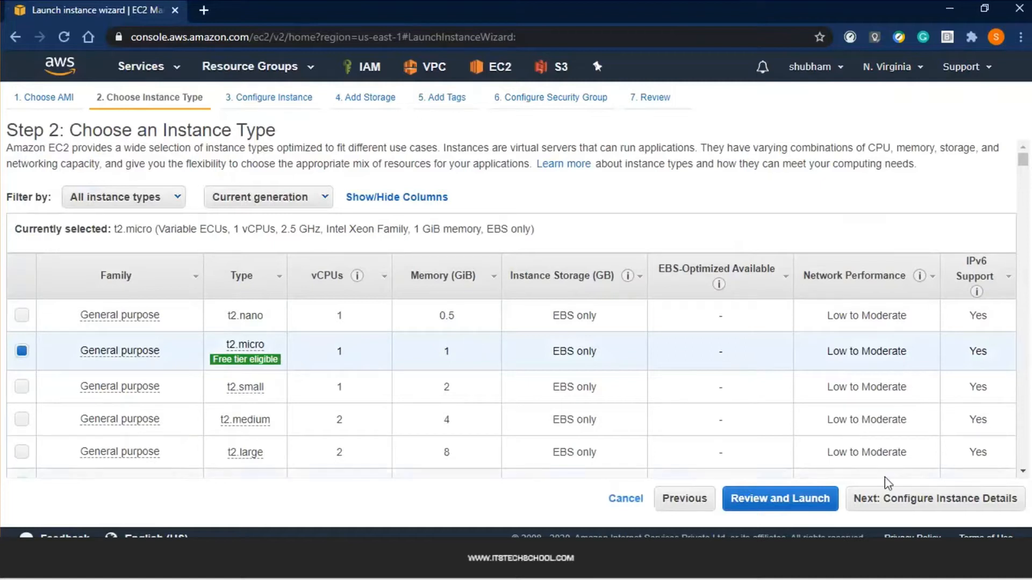
left_click(878, 498)
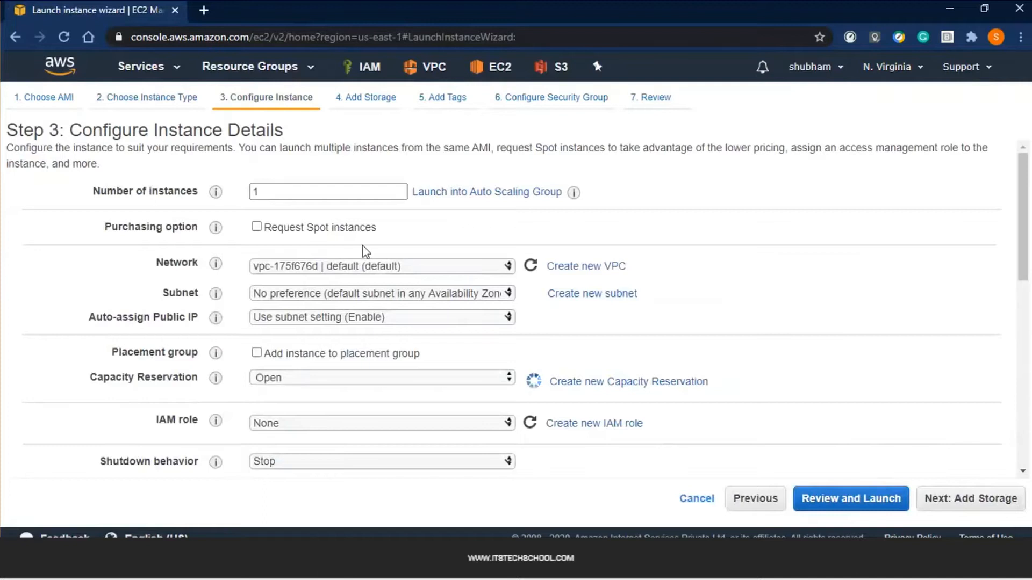
Set Network to the ProjectRed VPC and Subnet to PublicRed
double_click(289, 191)
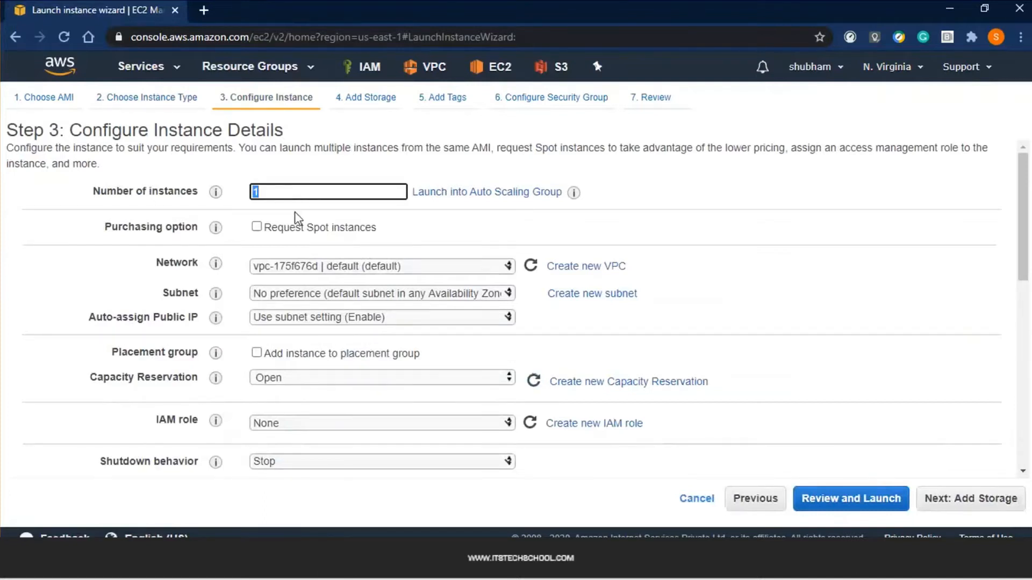
scroll(296, 219, "down", 2)
left_click(426, 191)
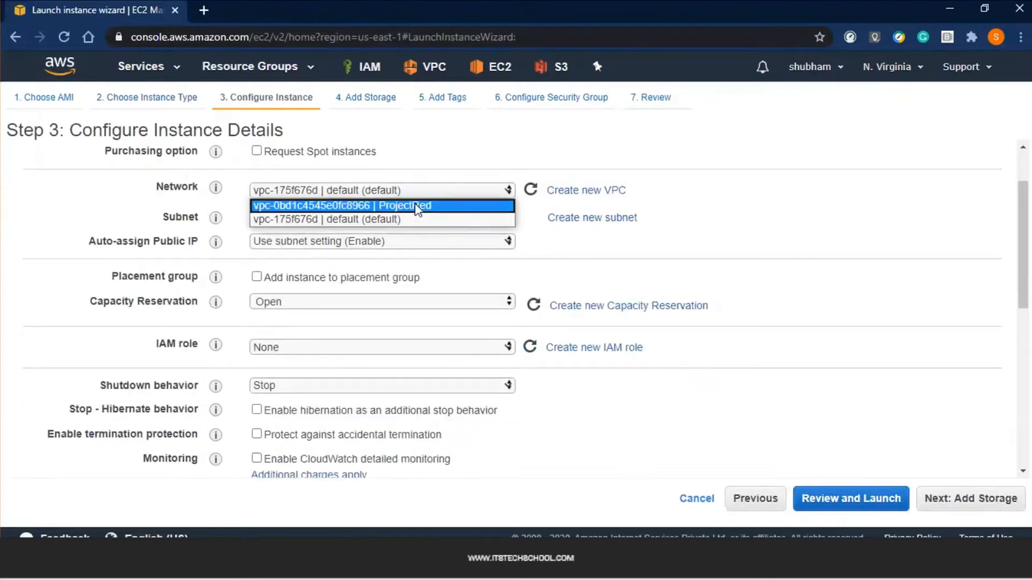
left_click(416, 206)
left_click(409, 217)
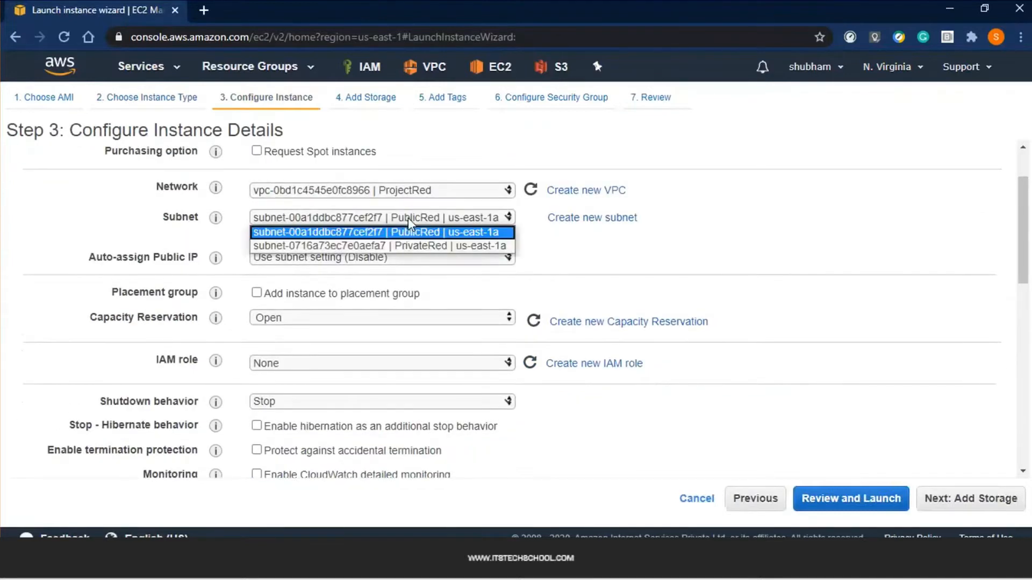
left_click(404, 233)
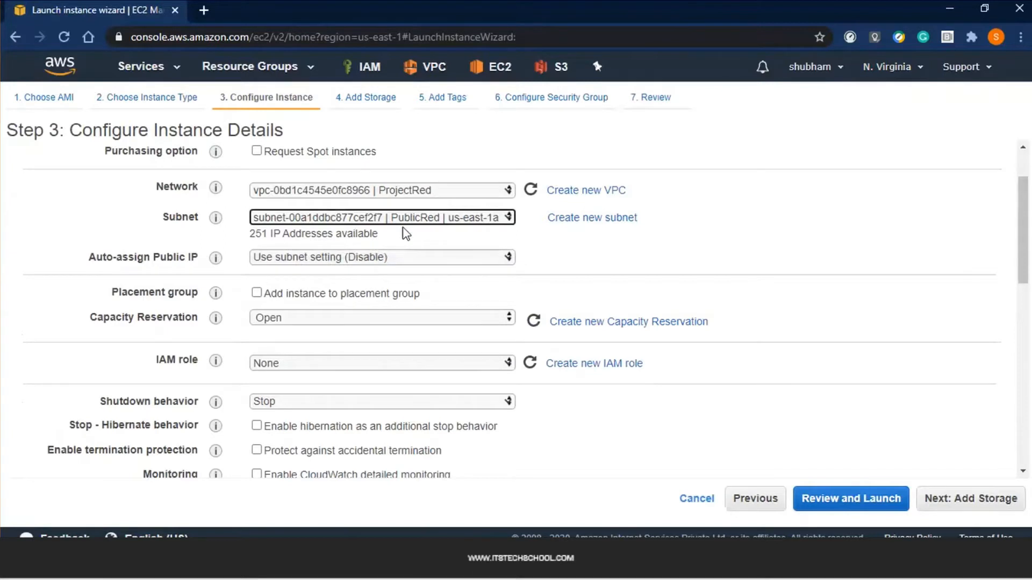
Set Auto-assign Public IP to Enable
left_click_drag(84, 259, 171, 260)
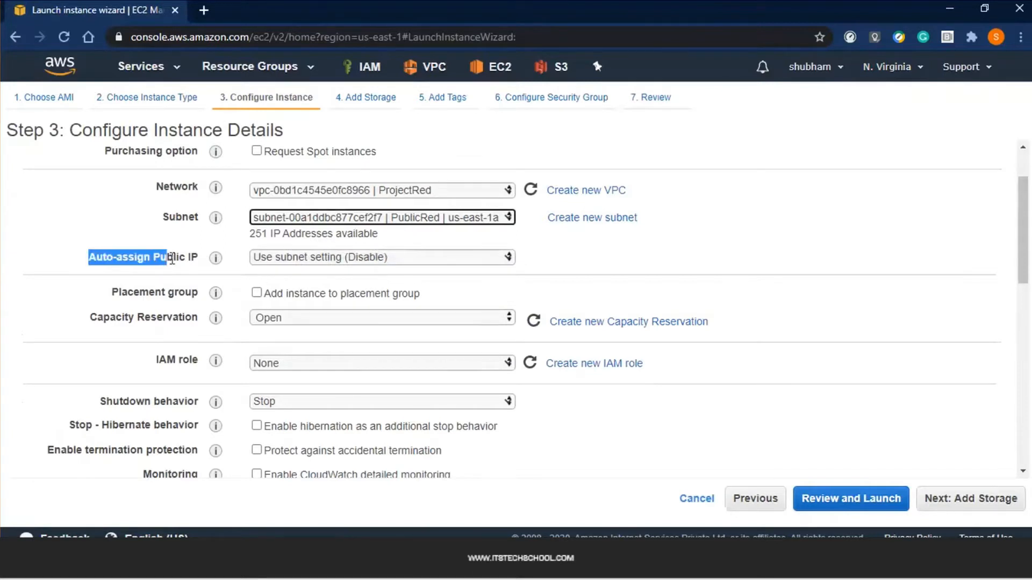
left_click(115, 204)
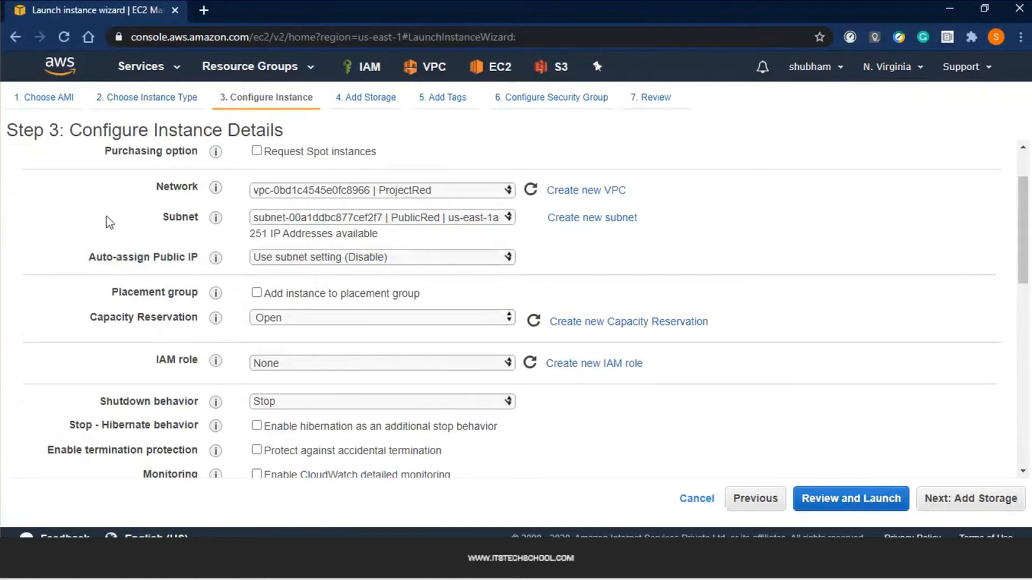
scroll(70, 202, "up", 2)
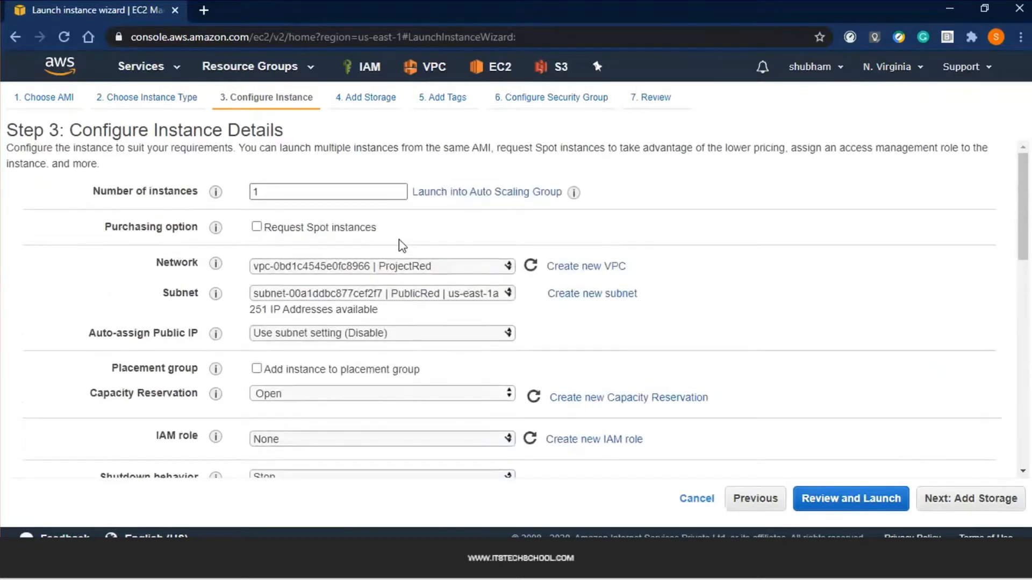
scroll(340, 295, "down", 2)
left_click(305, 253)
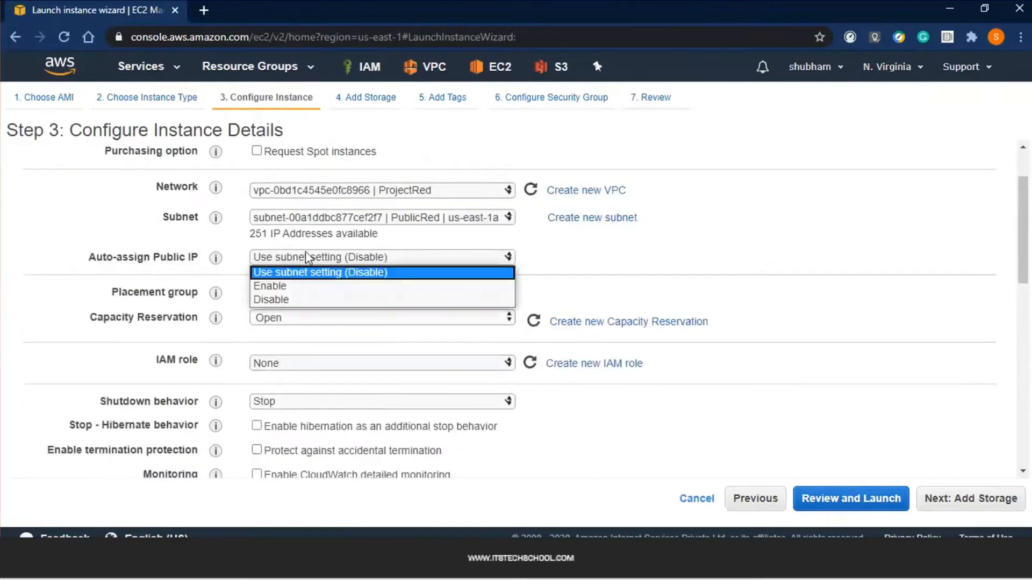
left_click(303, 285)
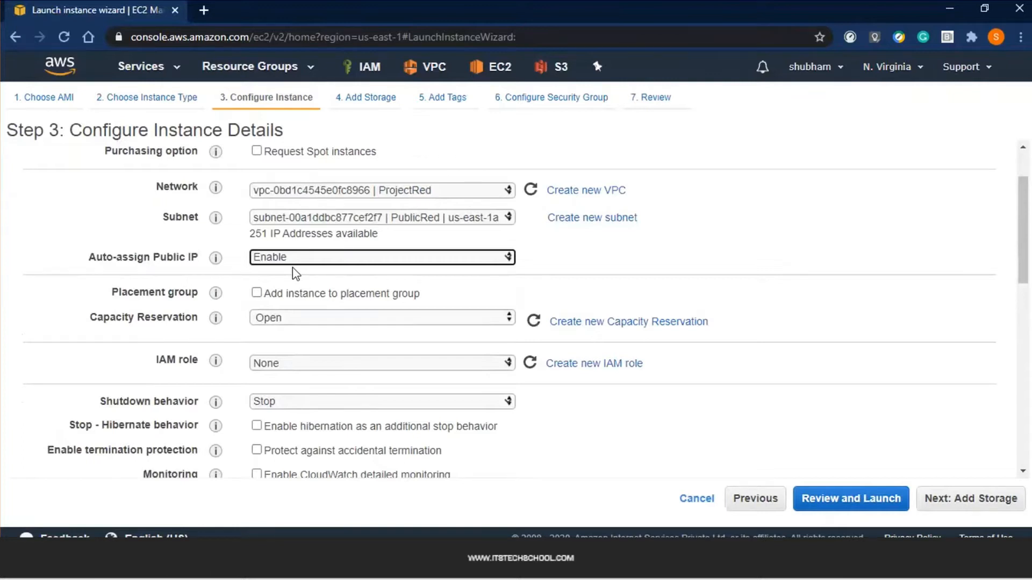
Keep capacity reservation Open, IAM role None and shutdown behavior Stop
scroll(292, 266, "down", 2)
left_click(270, 248)
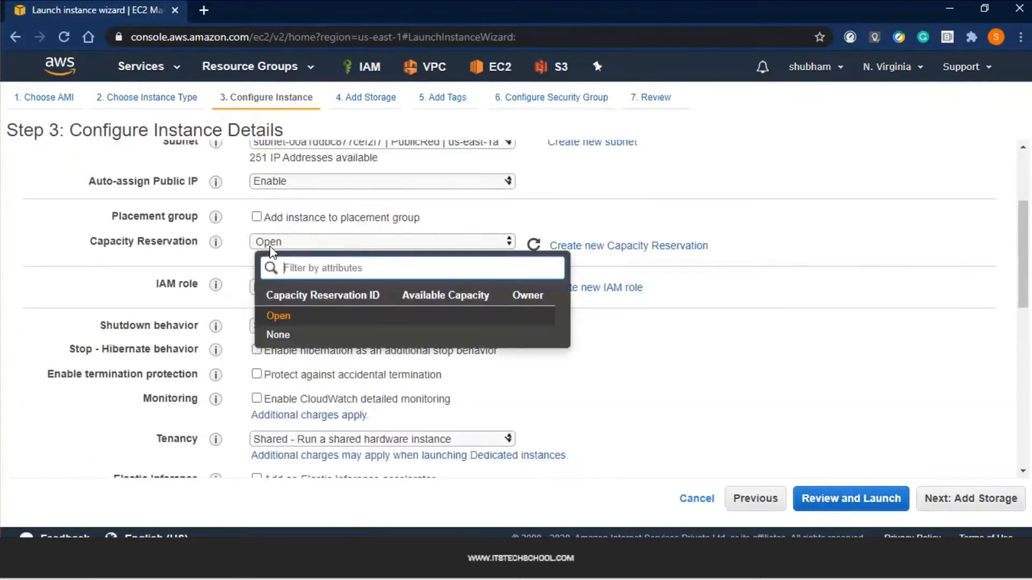
left_click(123, 304)
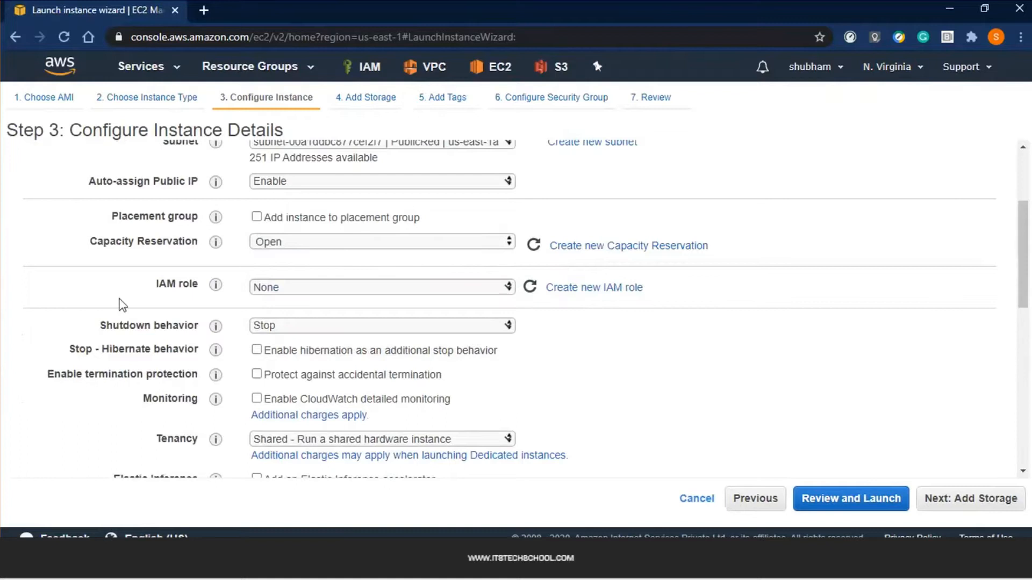
left_click(371, 286)
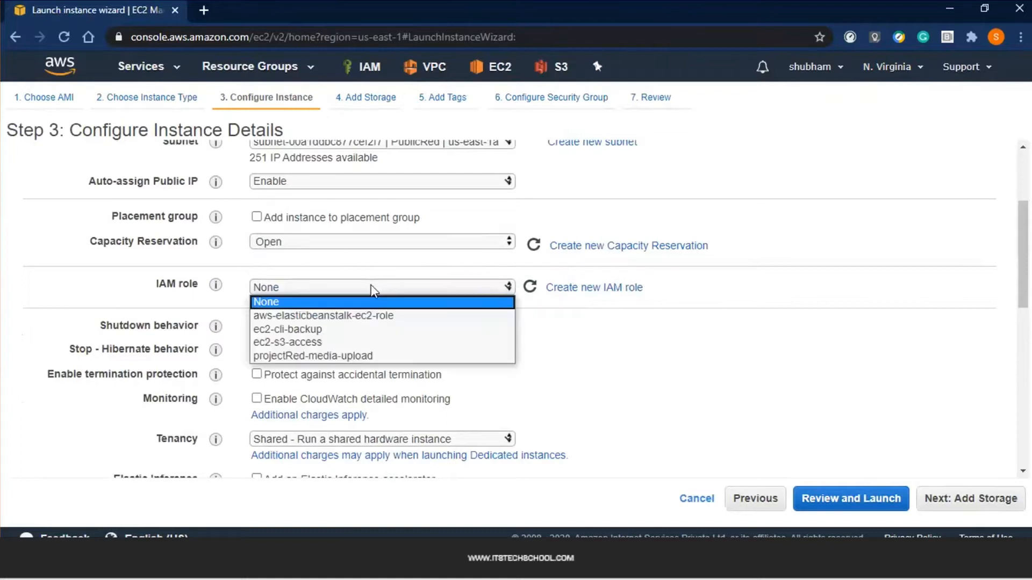
left_click(587, 323)
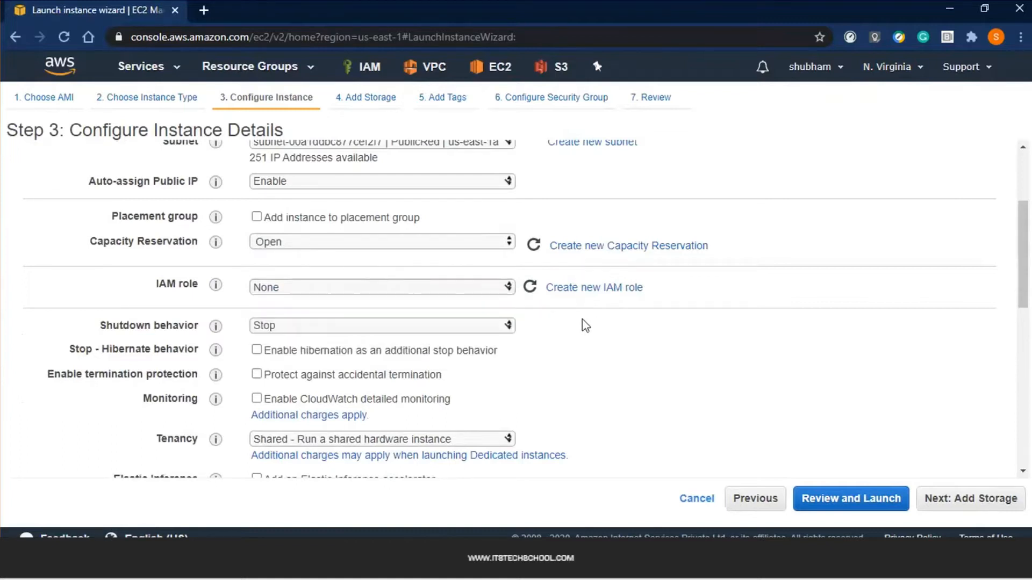
scroll(581, 325, "down", 3)
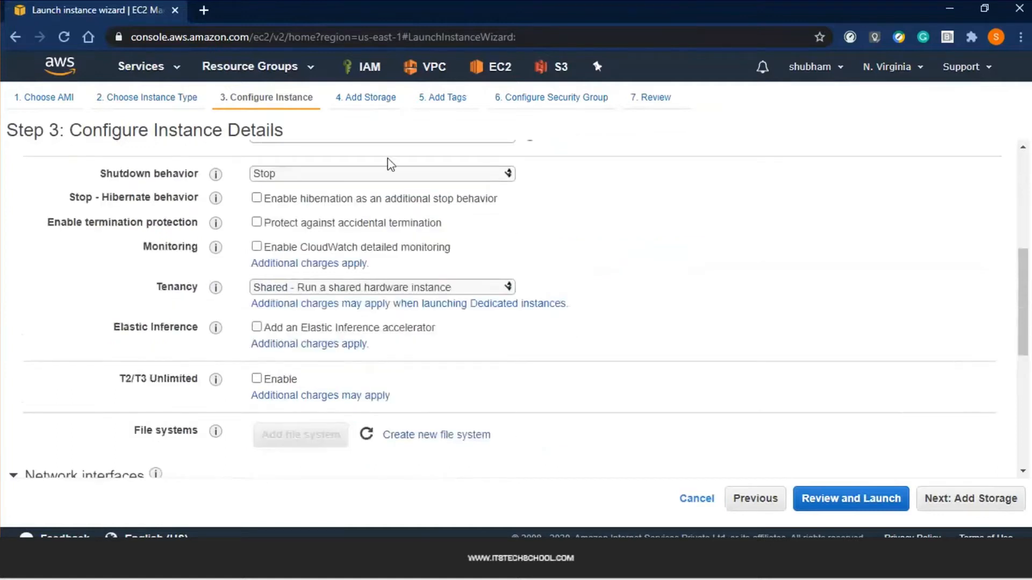
left_click(380, 173)
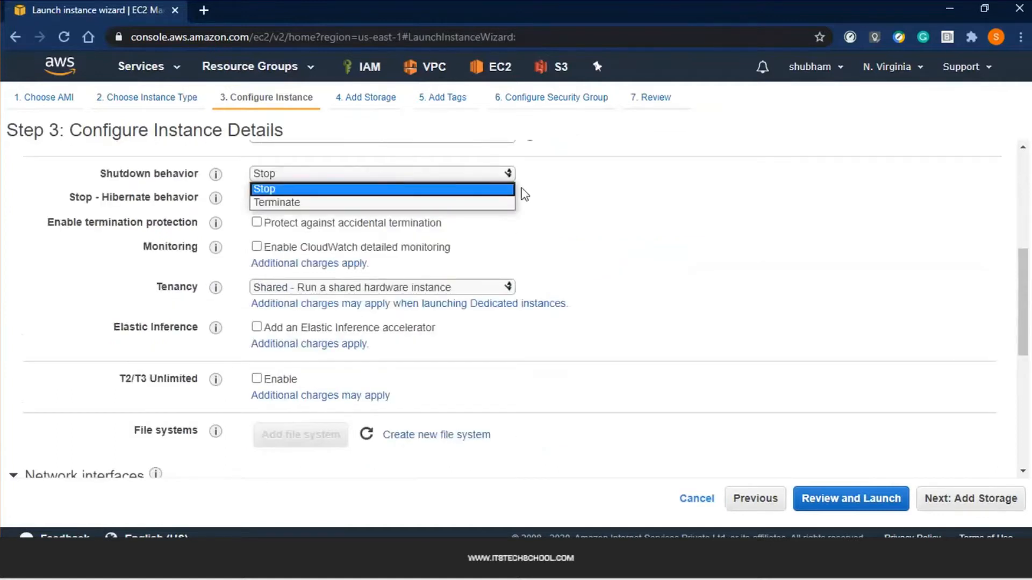
left_click(585, 198)
left_click(426, 174)
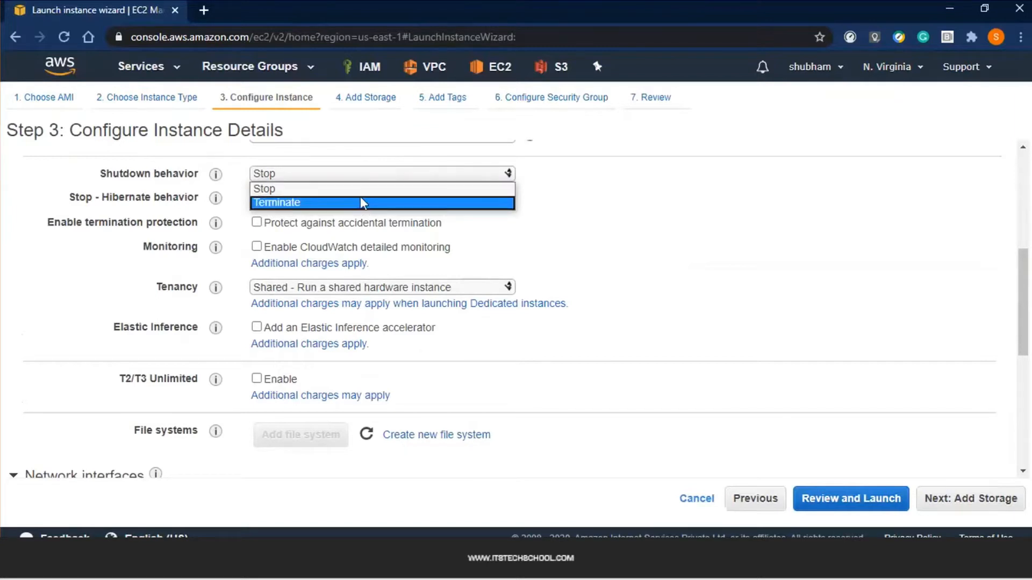
left_click(373, 189)
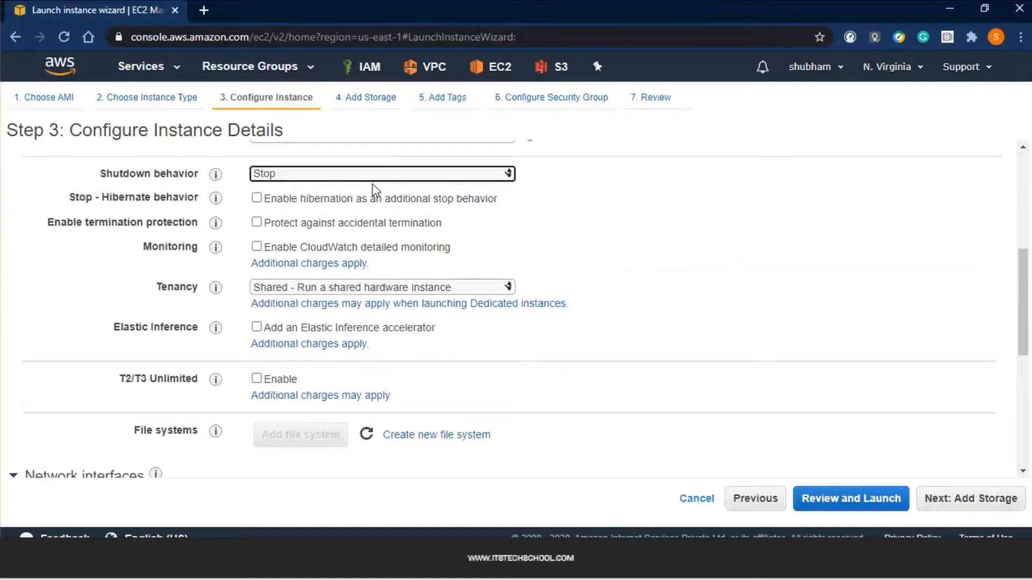
left_click(746, 287)
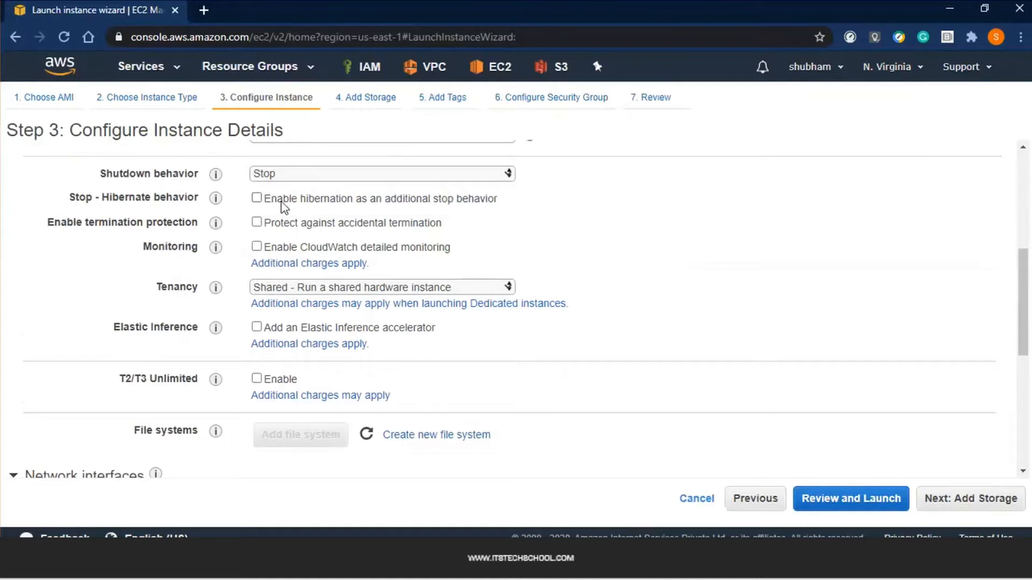
Leave CloudWatch detailed monitoring off and tenancy on Shared hardware
scroll(334, 236, "down", 1)
scroll(230, 225, "up", 1)
scroll(291, 229, "down", 1)
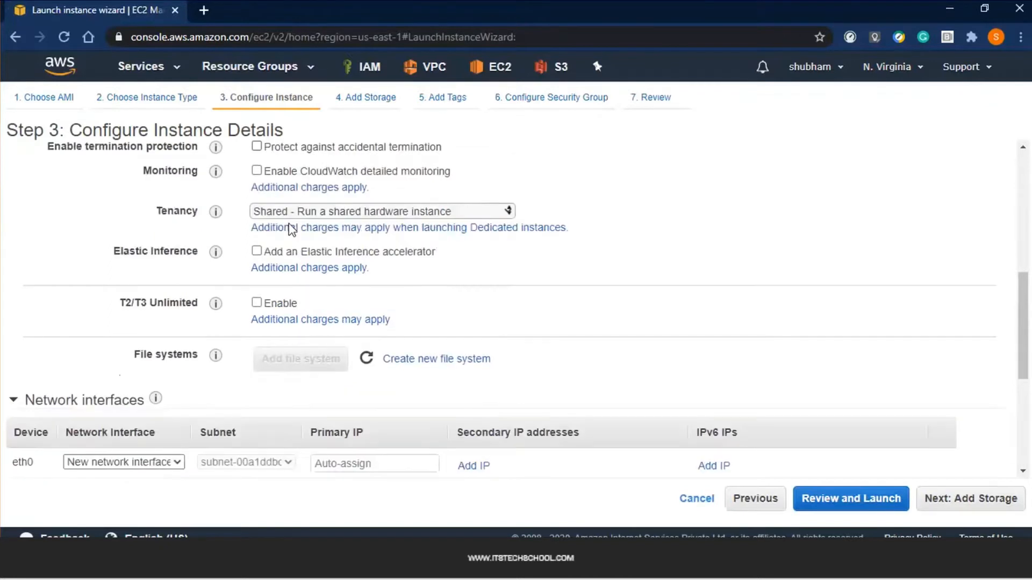
left_click(311, 175)
left_click(311, 174)
scroll(314, 175, "down", 1)
scroll(312, 176, "up", 1)
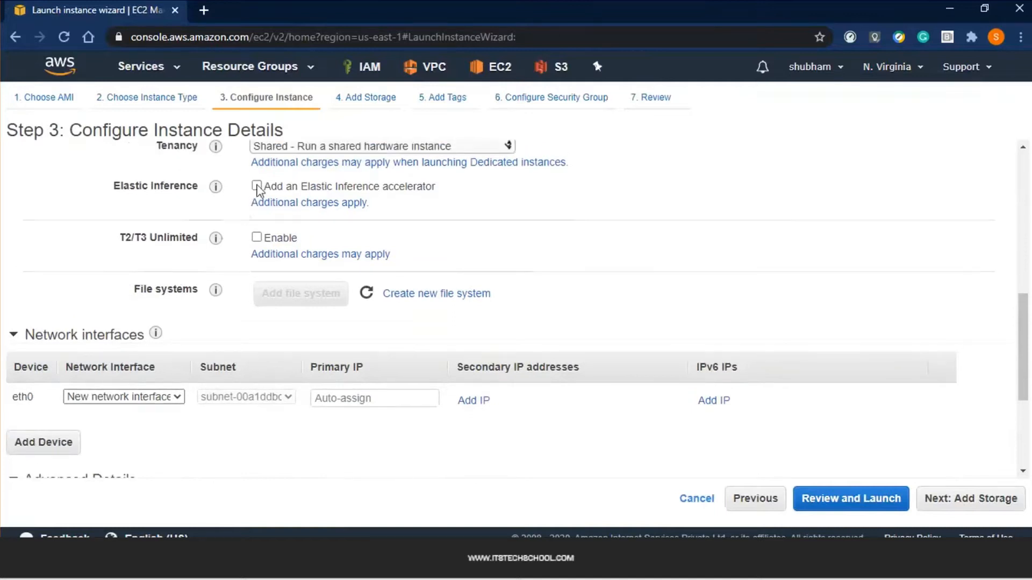
left_click(343, 211)
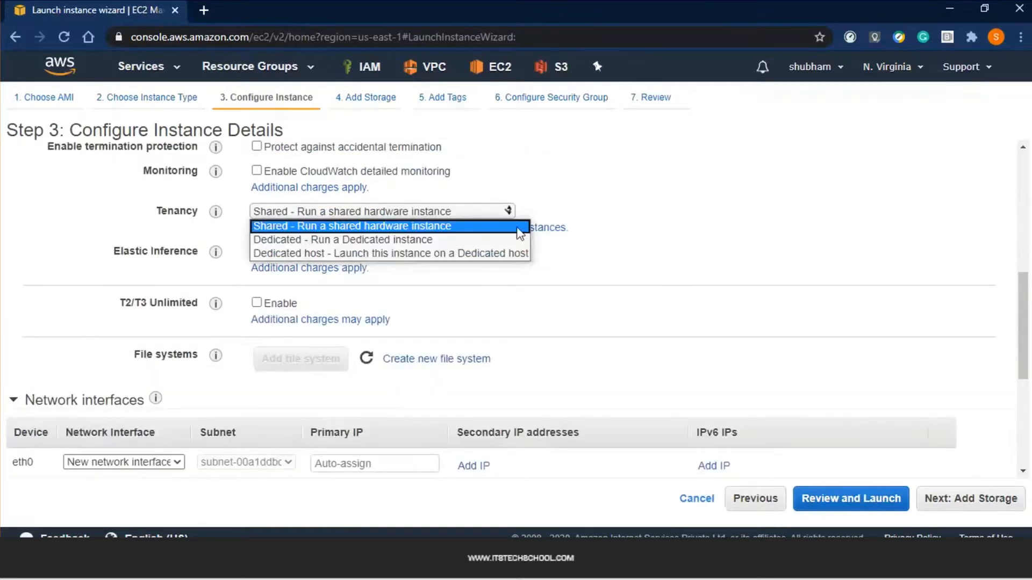
left_click(614, 197)
Add an eia1.xlarge Elastic Inference accelerator, then uncheck it so none is added
scroll(614, 197, "down", 1)
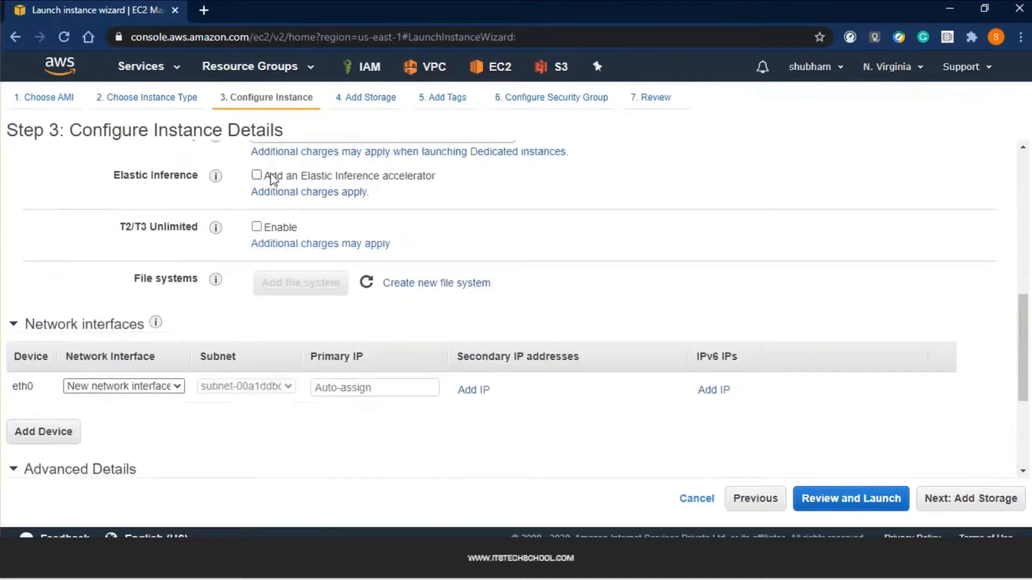
left_click(273, 179)
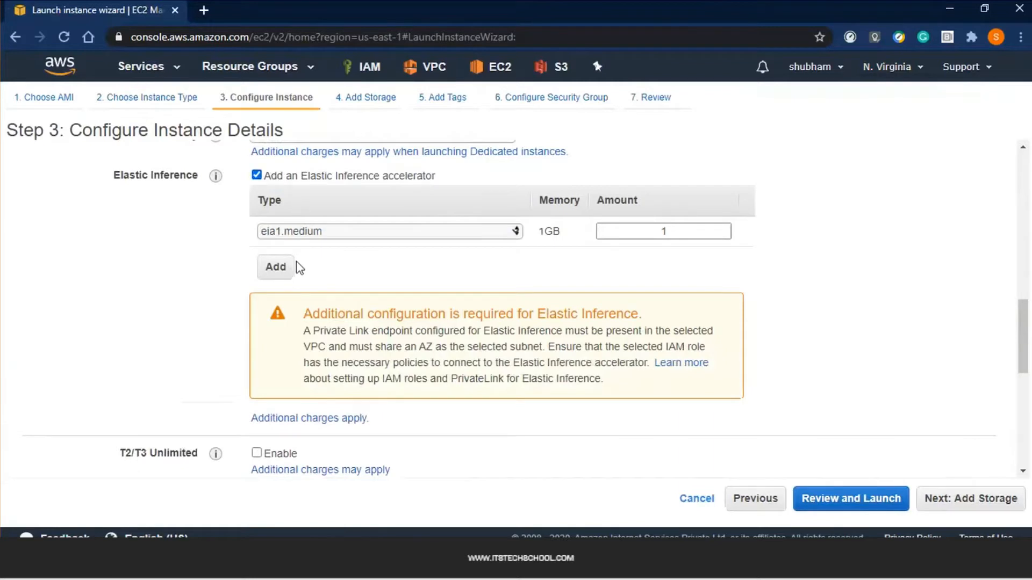
left_click(452, 233)
left_click(403, 274)
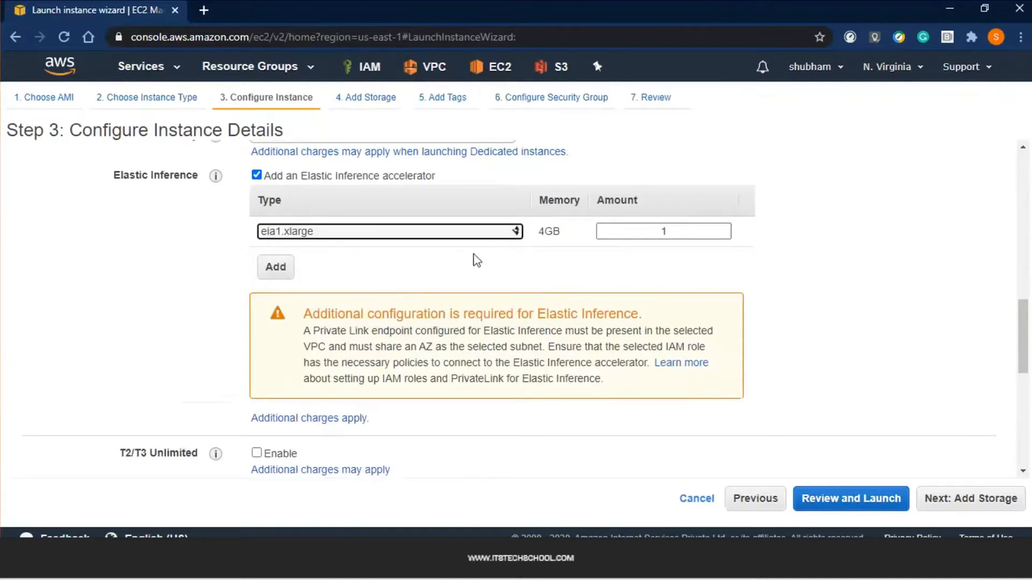
left_click(422, 235)
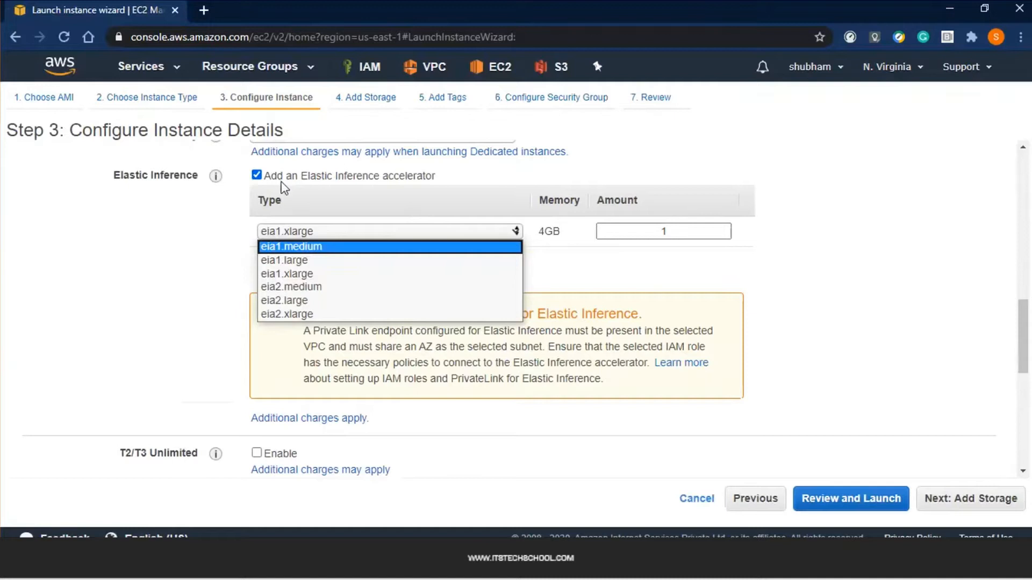
left_click(258, 182)
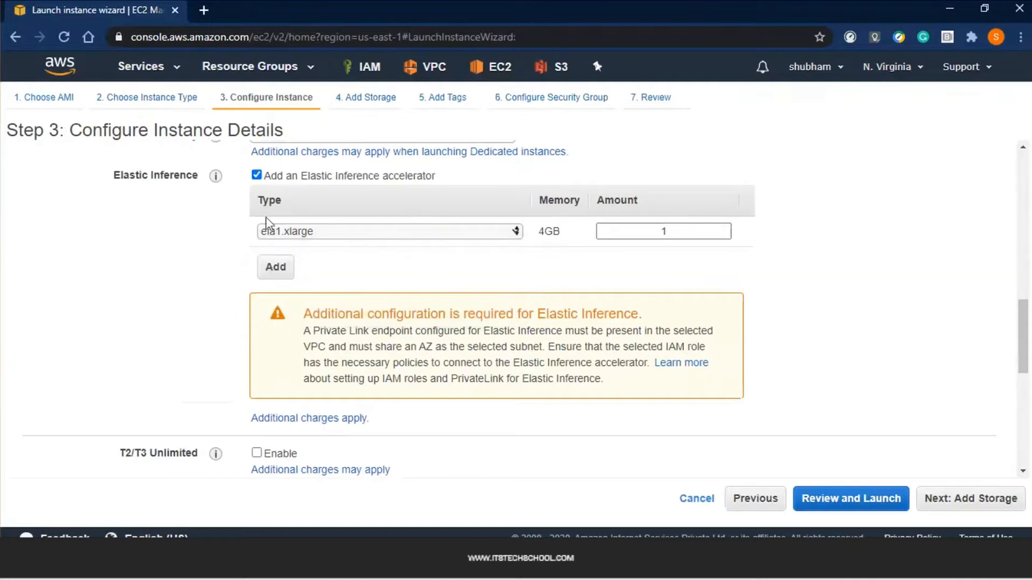
left_click(256, 177)
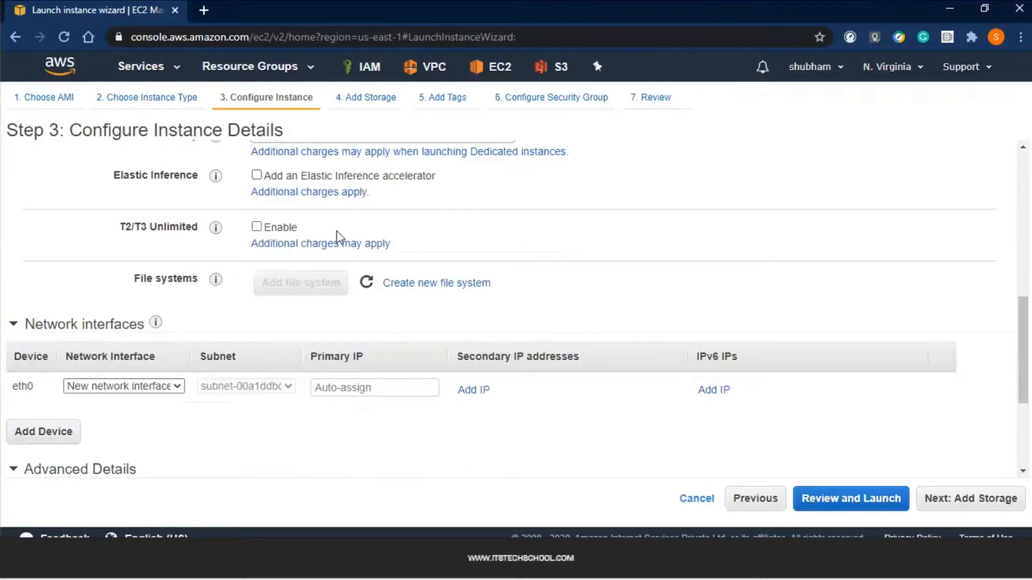
Bring Advanced Details into view with the cursor in the empty User data box, then switch to the notes
scroll(336, 241, "down", 1)
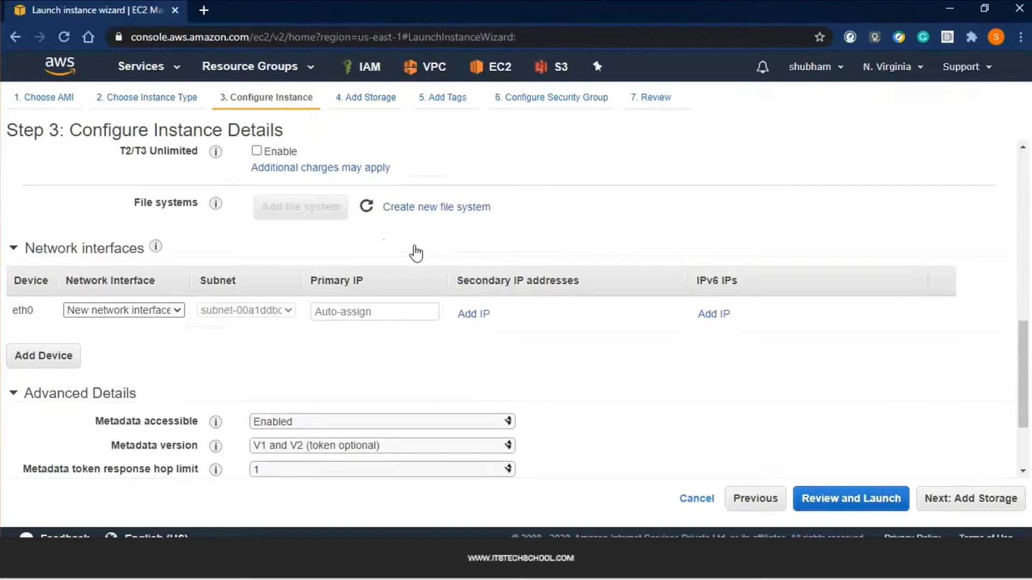
scroll(416, 253, "down", 1)
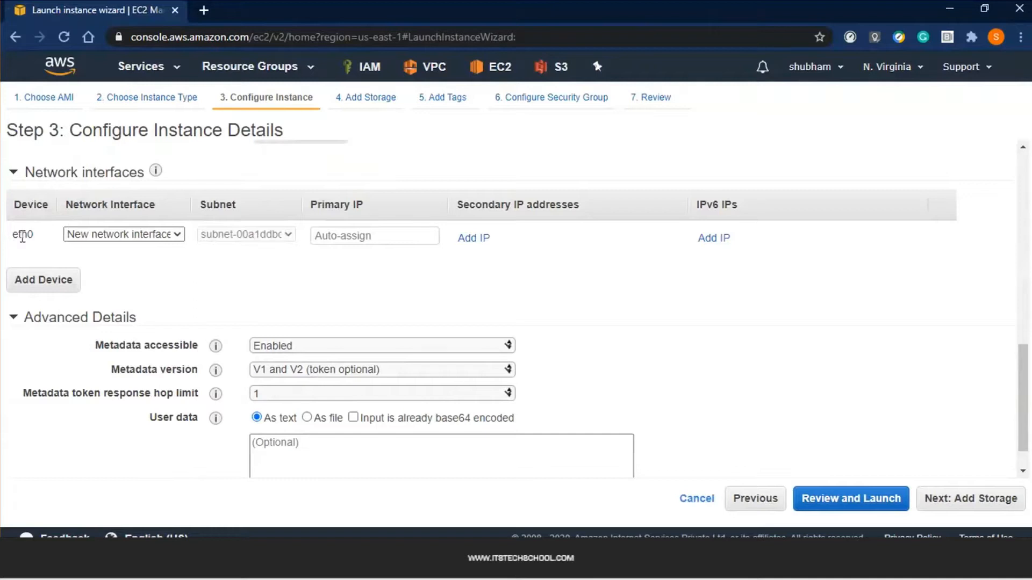
left_click(342, 237)
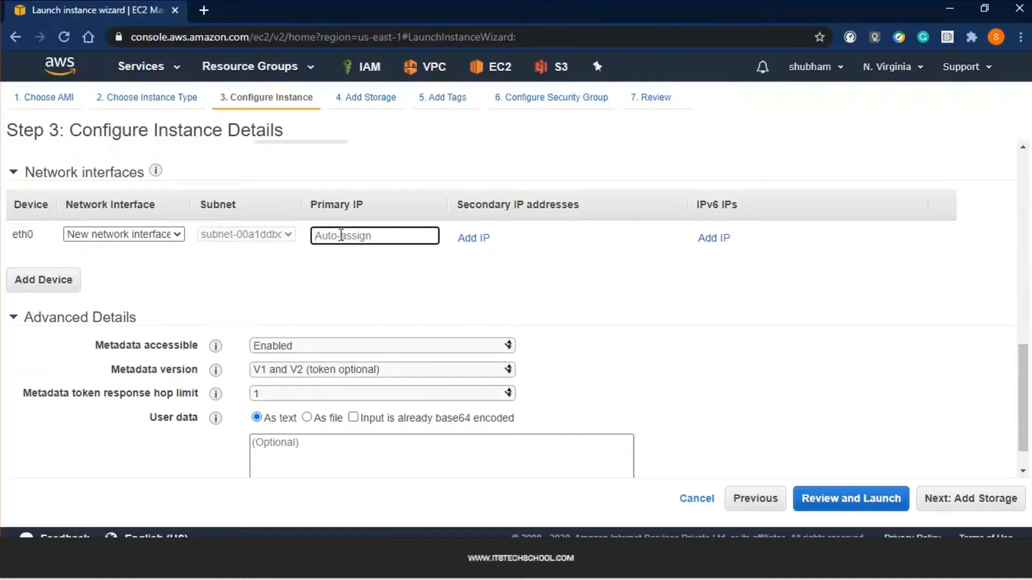
scroll(342, 236, "down", 1)
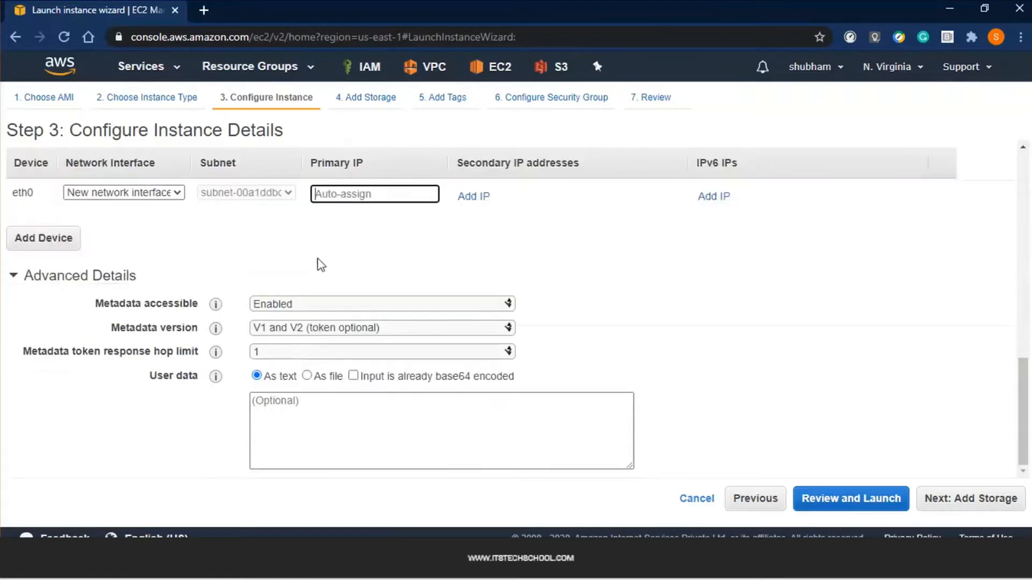
left_click(367, 440)
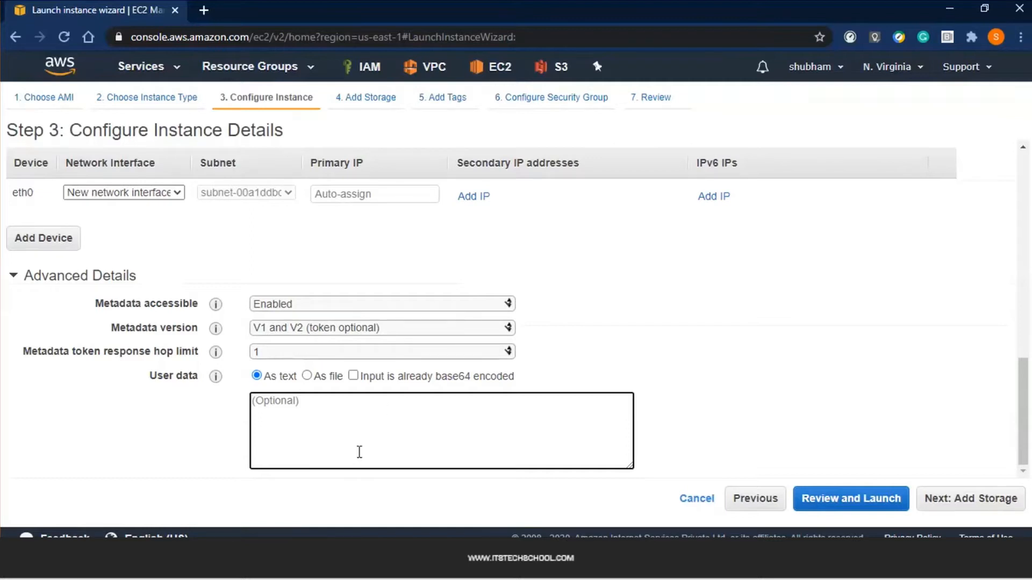
key("alt+Tab")
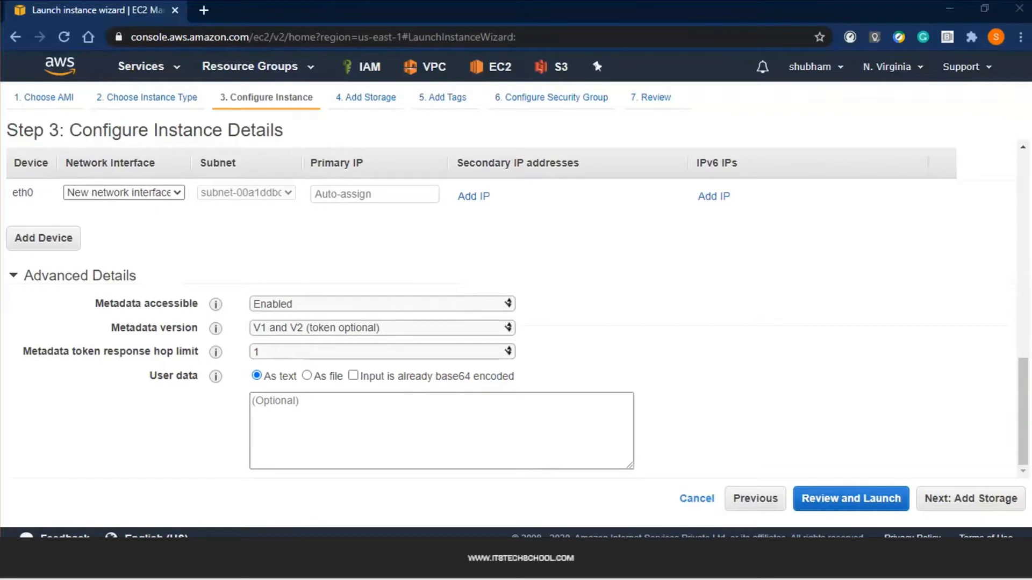
Walk through the script's update, httpd install and /var/www/html web root lines
left_click(365, 282)
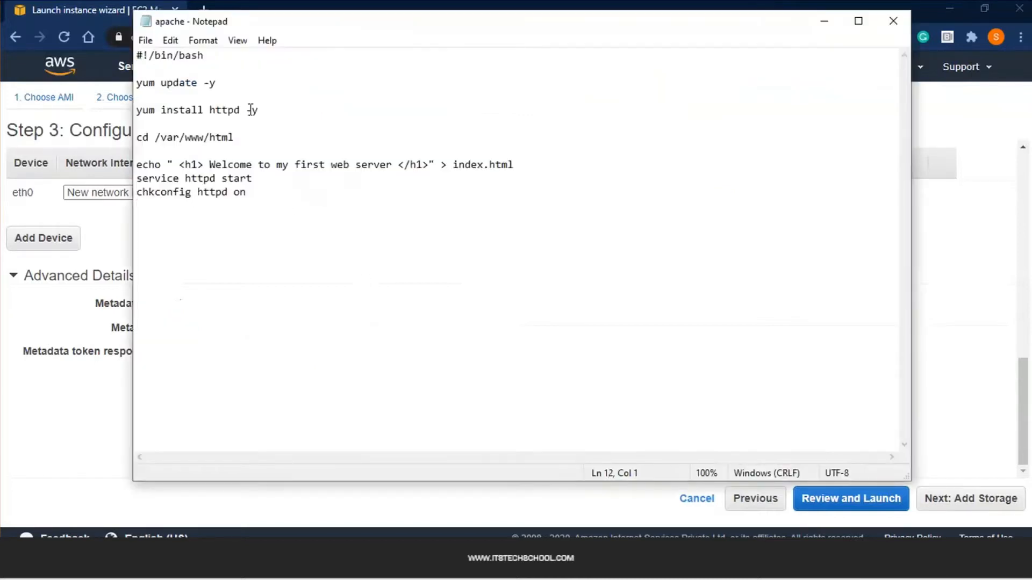
left_click(268, 97)
left_click(256, 110)
key("shift+Home")
left_click_drag(272, 140, 120, 141)
left_click(283, 155)
Point out the welcome heading, index.html and service start, then select the whole script to copy
left_click(300, 177)
left_click_drag(209, 164, 394, 165)
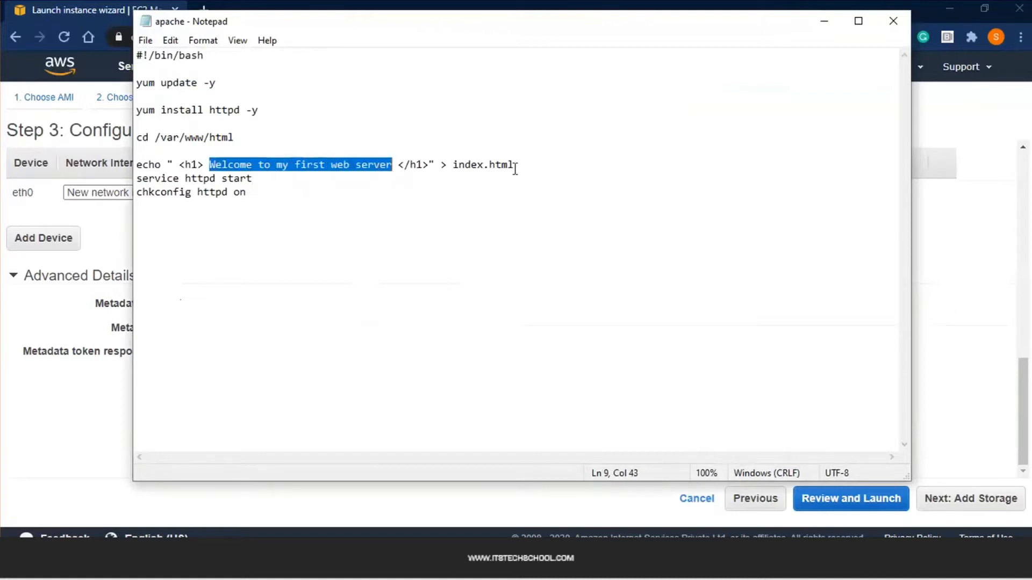
left_click_drag(519, 164, 451, 162)
left_click(444, 193)
left_click_drag(257, 175, 212, 178)
left_click(309, 201)
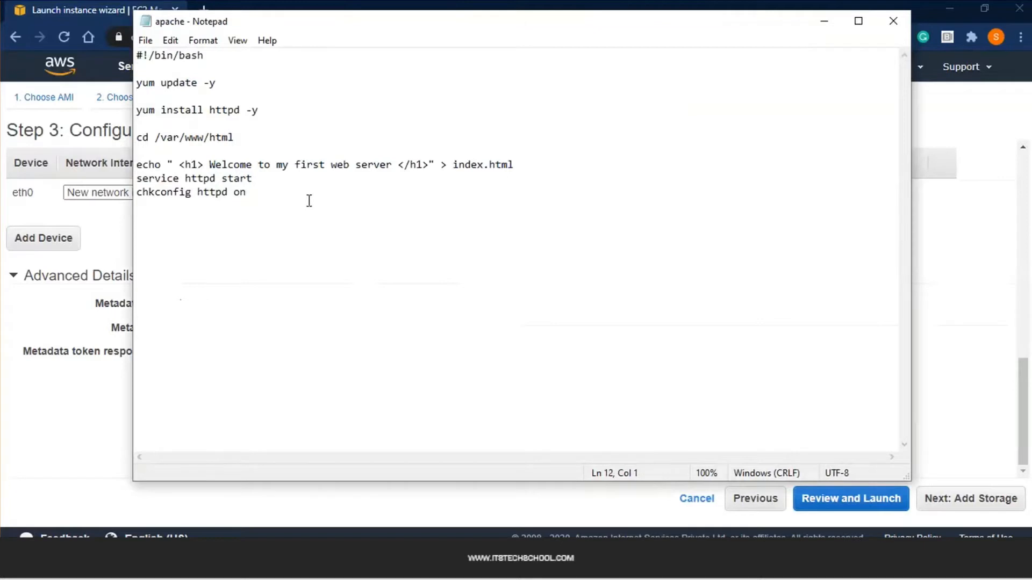
left_click_drag(309, 201, 120, 43)
key("ctrl+c")
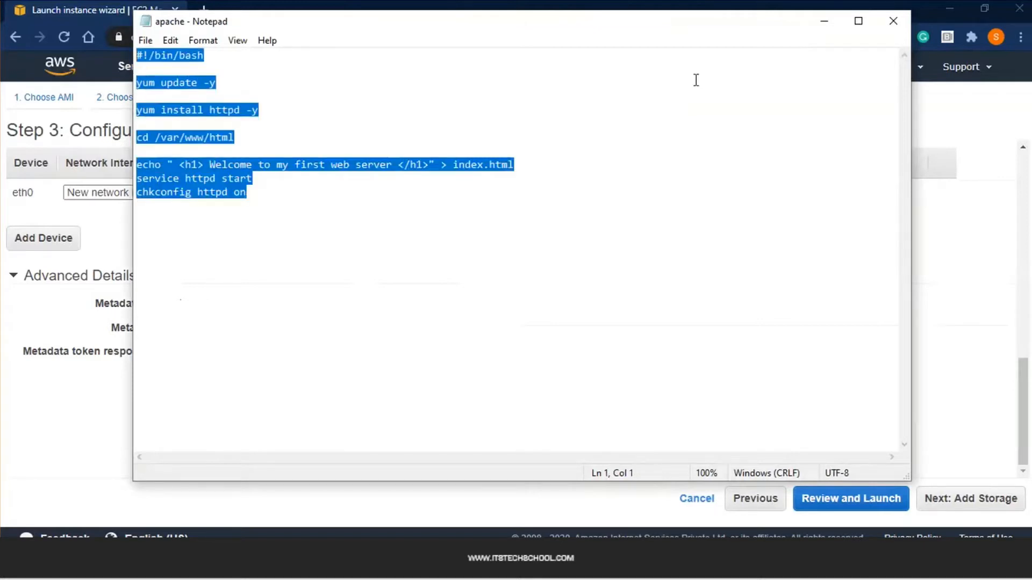
left_click(824, 22)
Paste the Apache install script into User data, review it, and continue to Add Storage
left_click(366, 426)
key("ctrl+v")
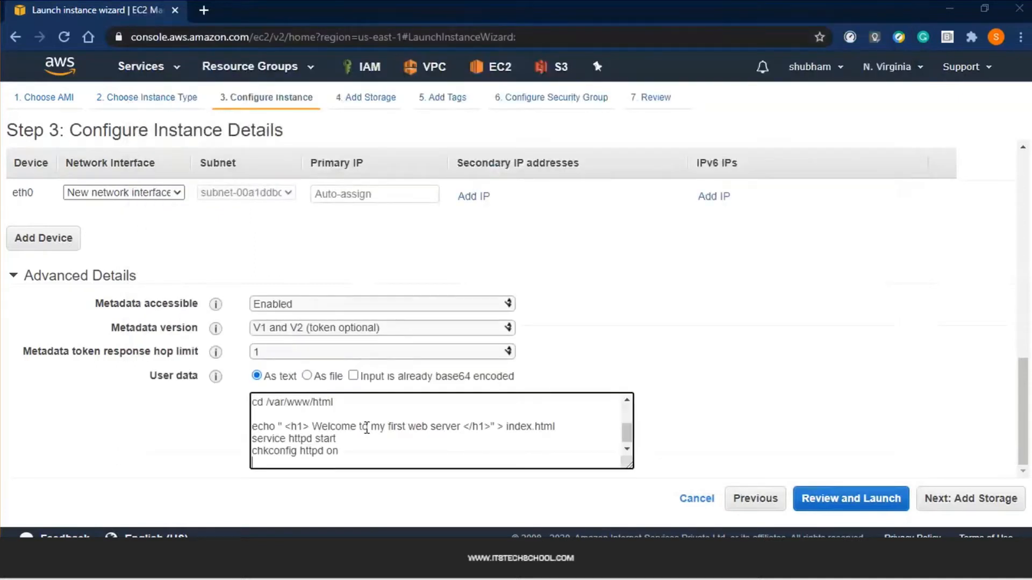
scroll(368, 441, "up", 5)
scroll(371, 447, "down", 3)
scroll(355, 436, "up", 3)
scroll(344, 424, "up", 2)
scroll(376, 430, "down", 2)
scroll(322, 446, "down", 3)
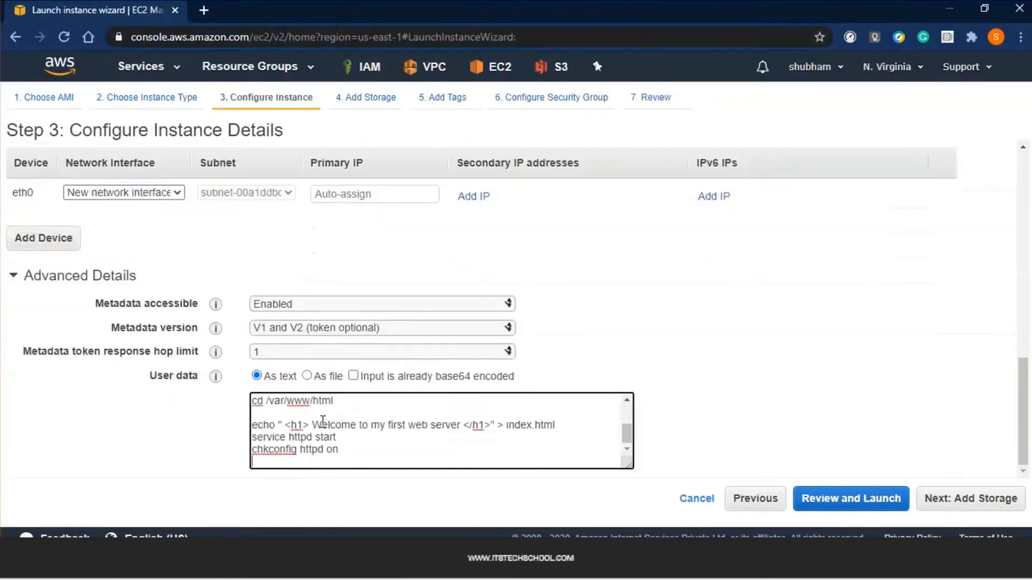
left_click(833, 374)
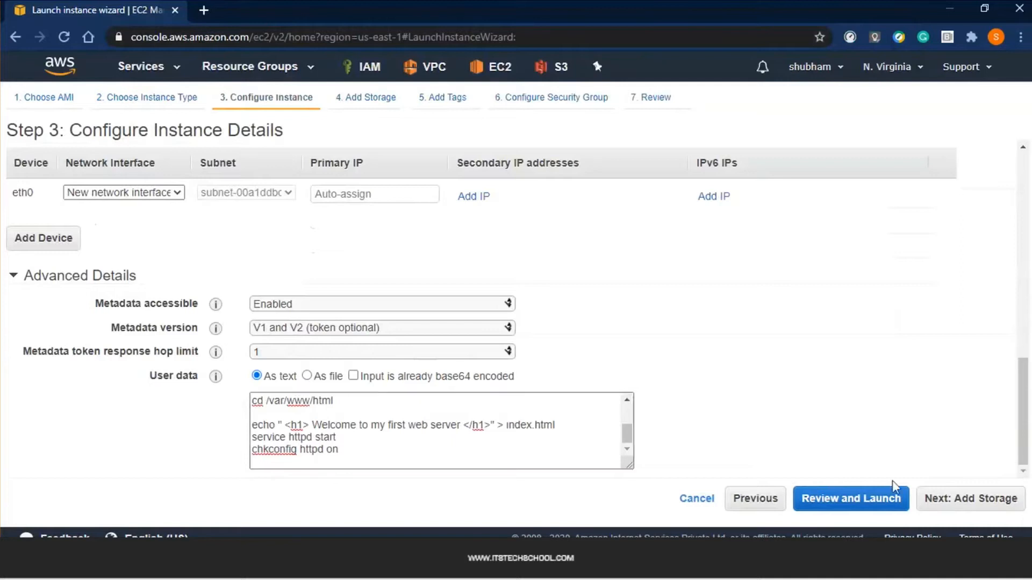
left_click(939, 500)
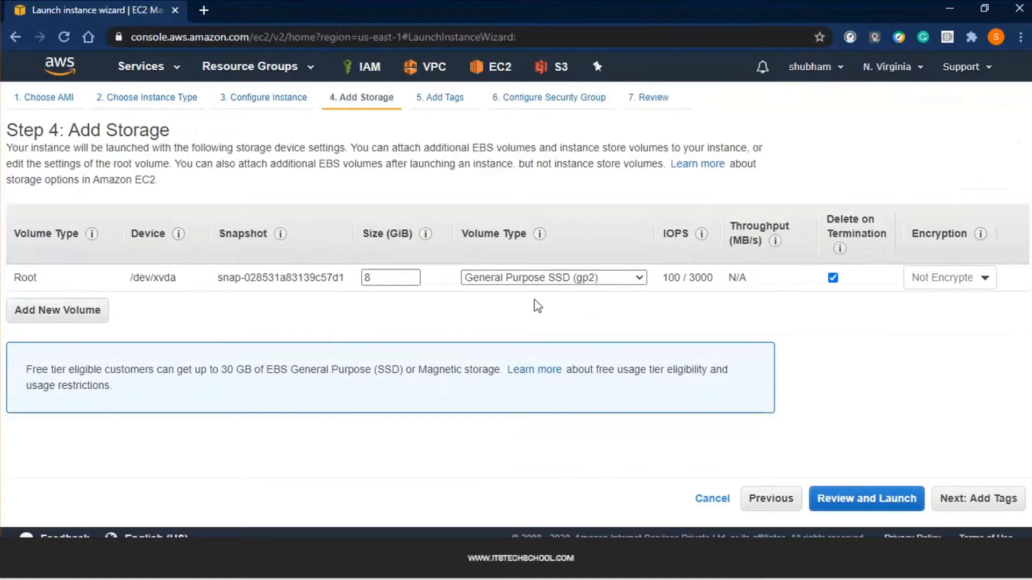
Leave the root volume at 8 GiB and continue to the Add Tags step
double_click(388, 277)
left_click(405, 316)
left_click(979, 498)
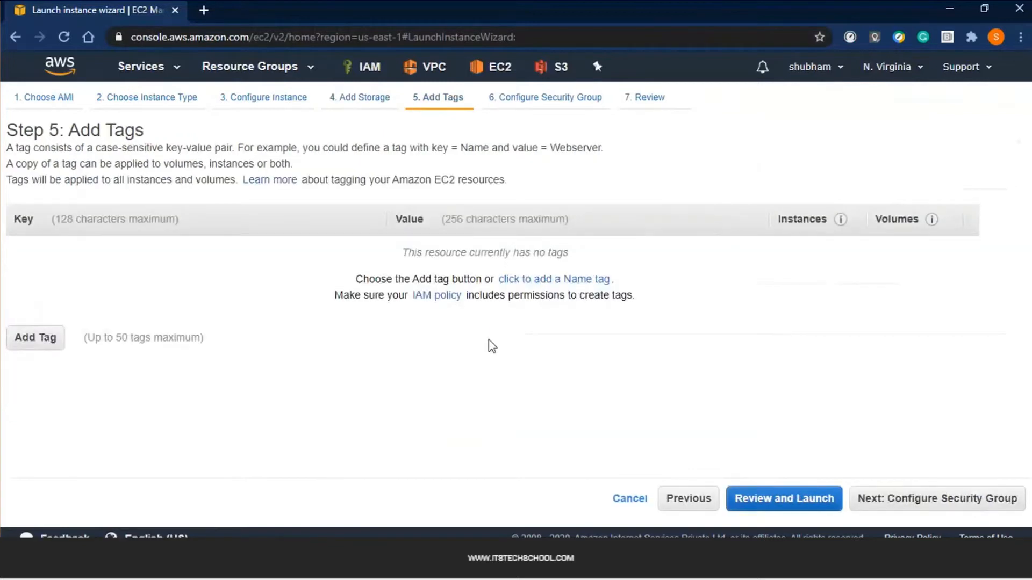
Tag the instance Name=WebServer and os=linux
left_click(563, 281)
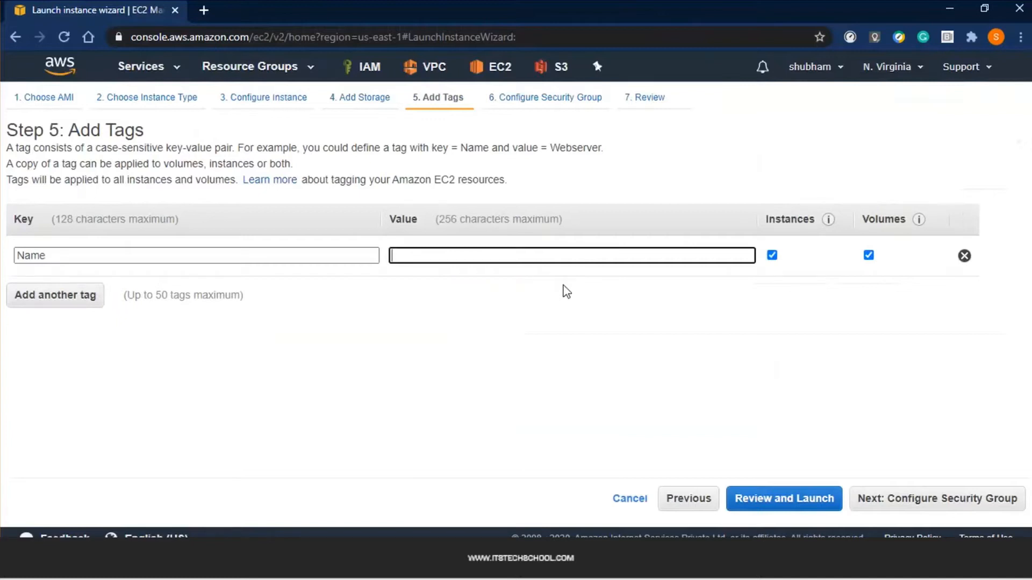
type("WebServer")
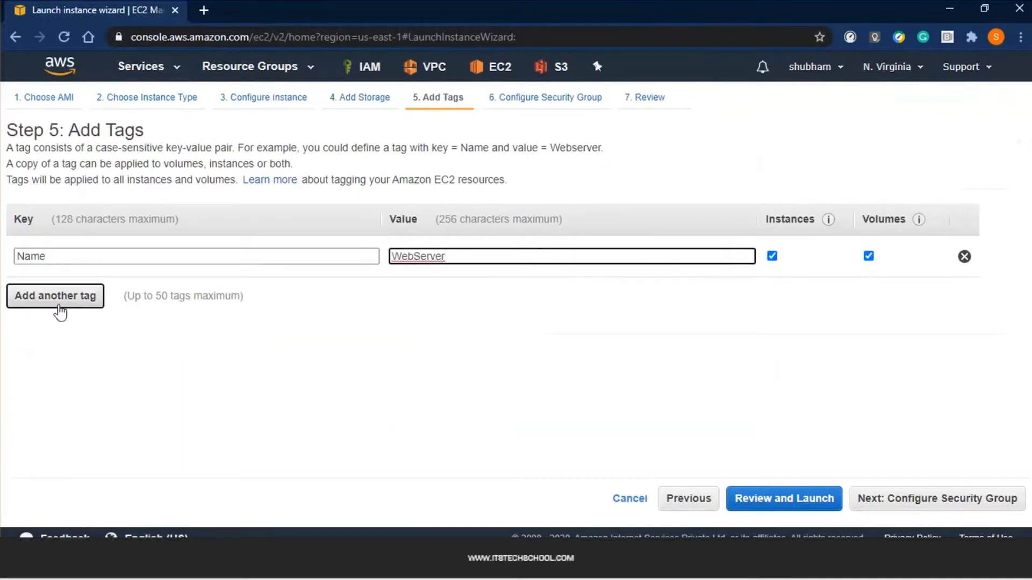
left_click(60, 296)
left_click(48, 297)
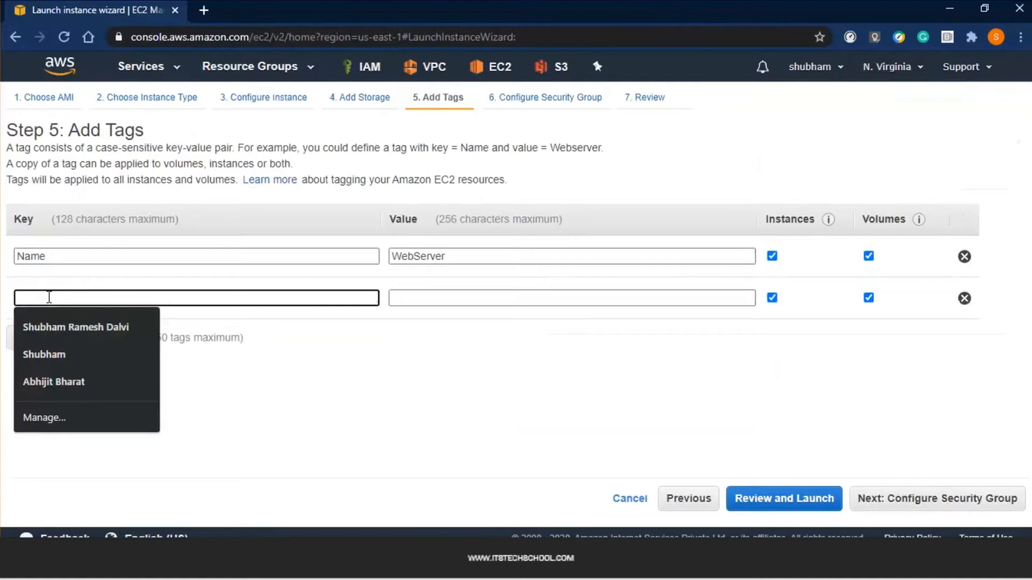
type("os")
key("Tab")
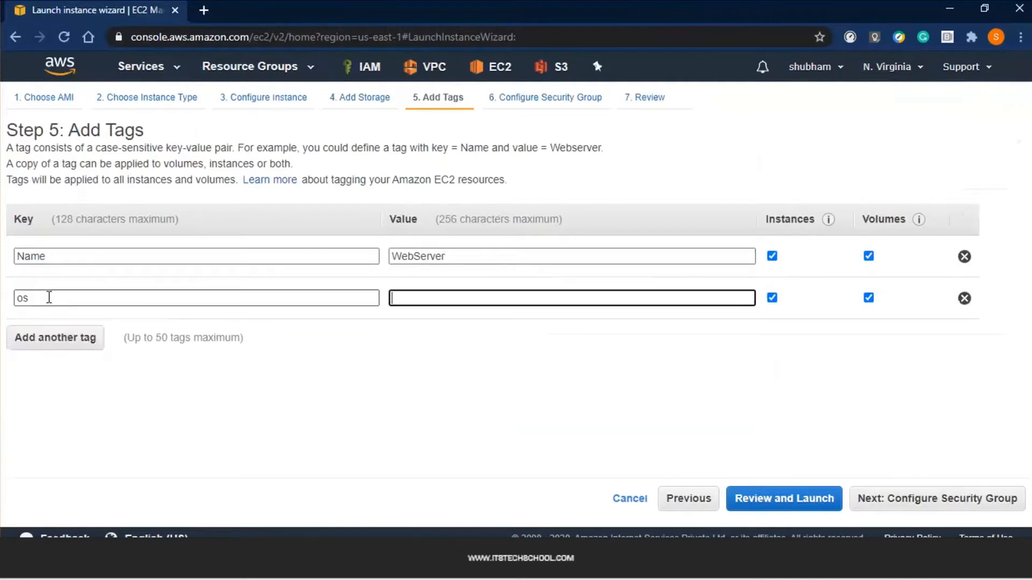
type("linux")
Add tags project=projectRed and managed=LinuxTeam, then continue to security group setup
left_click(60, 339)
type("project")
key("Tab")
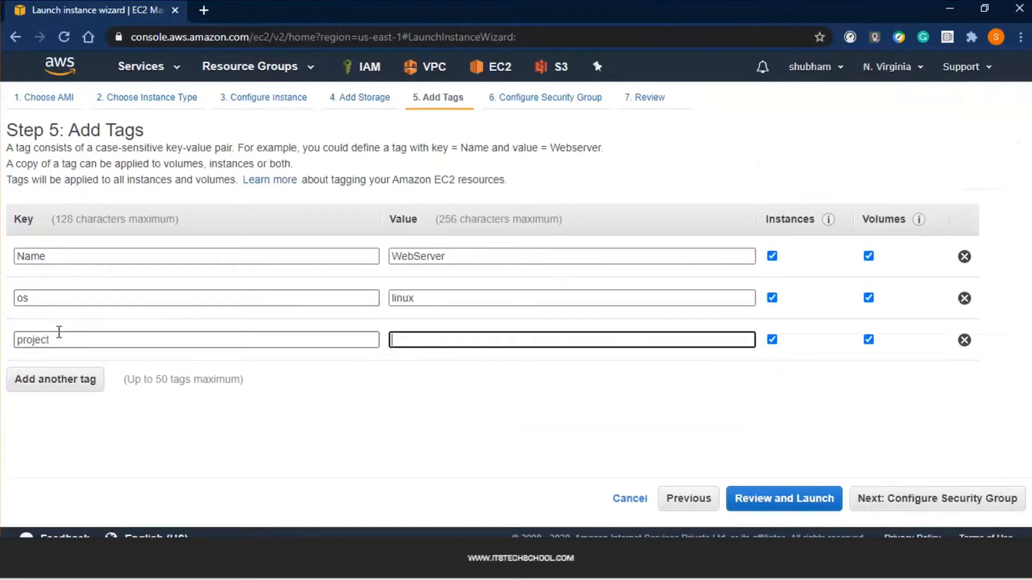
type("projectRd")
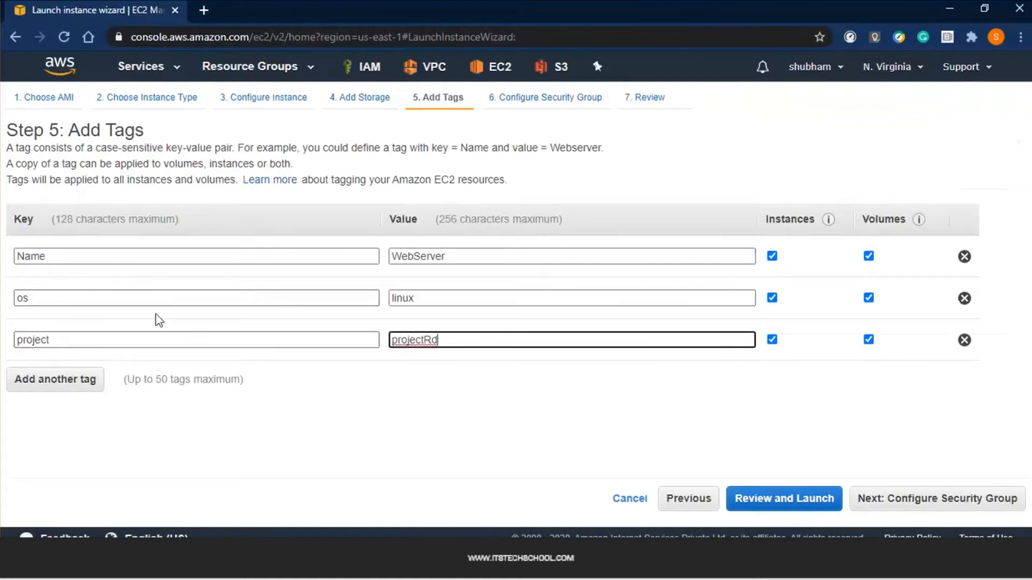
key("BackSpace")
type("ed")
left_click(389, 450)
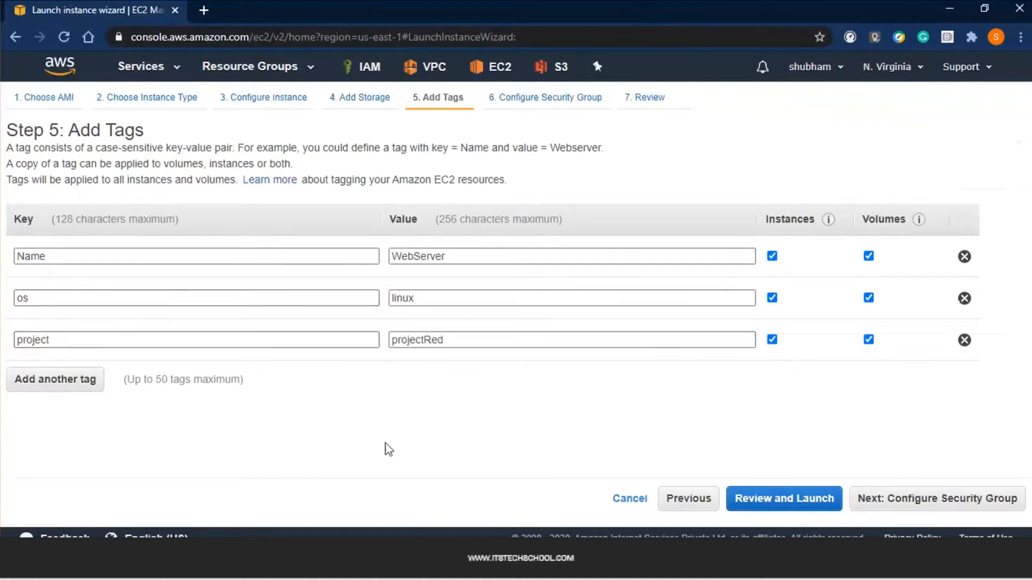
left_click(25, 377)
type("mana")
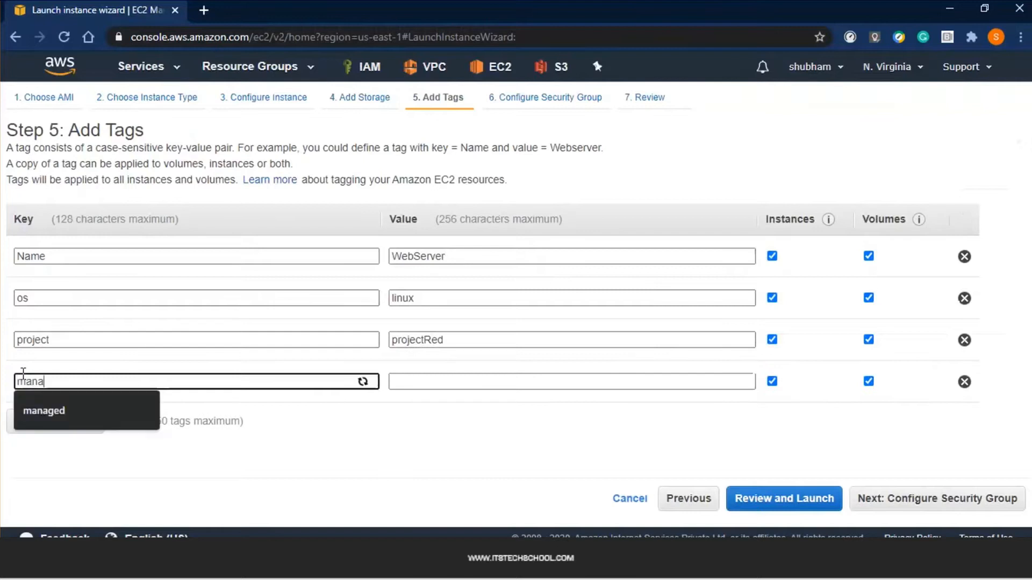
type("ge")
key("Tab")
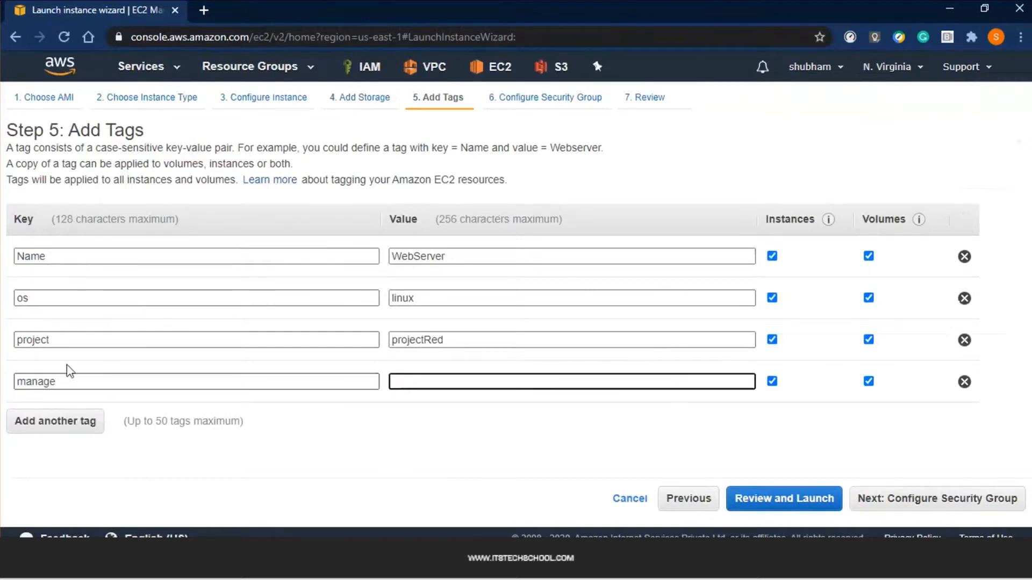
left_click(86, 380)
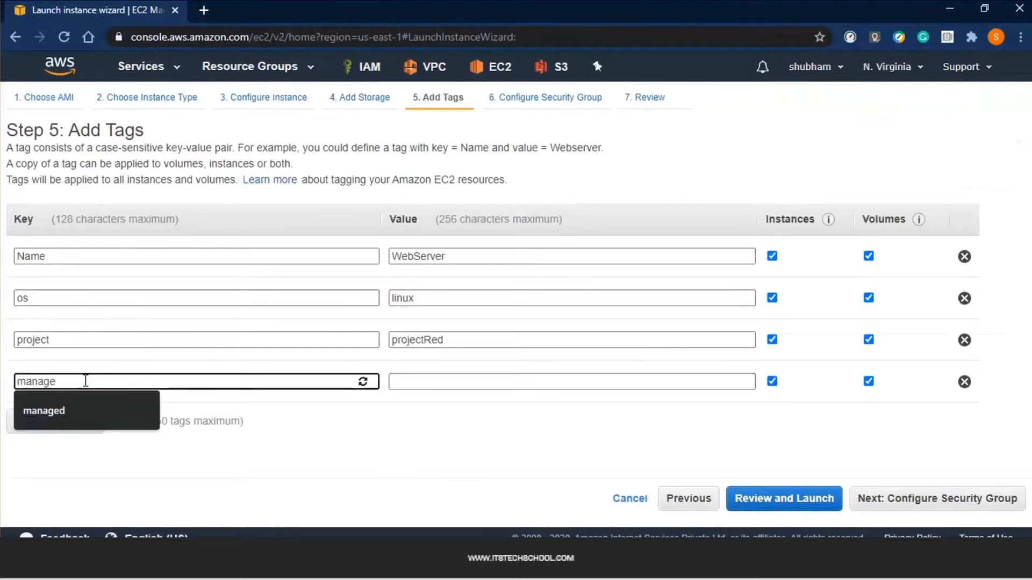
type("d")
key("Tab")
type("LinuxTeam")
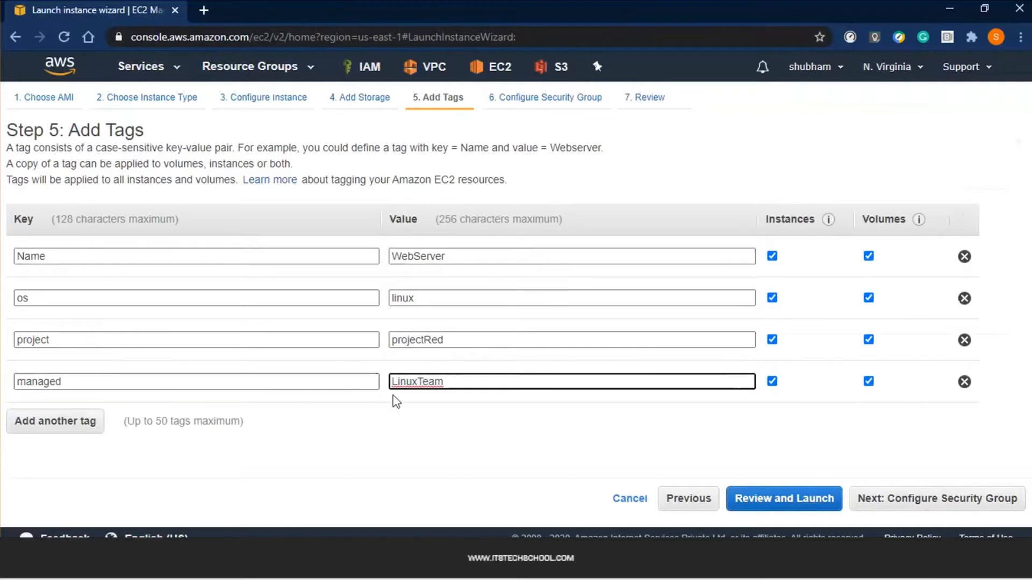
left_click(882, 498)
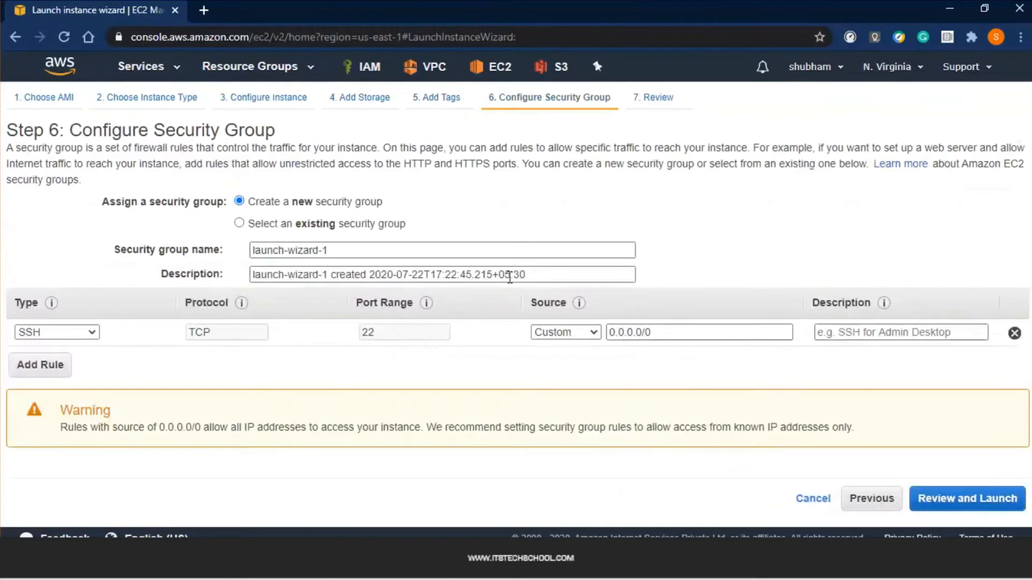
Choose the existing RedWebSG group and inspect its HTTP 80, SSH and ICMP inbound rules
left_click(280, 228)
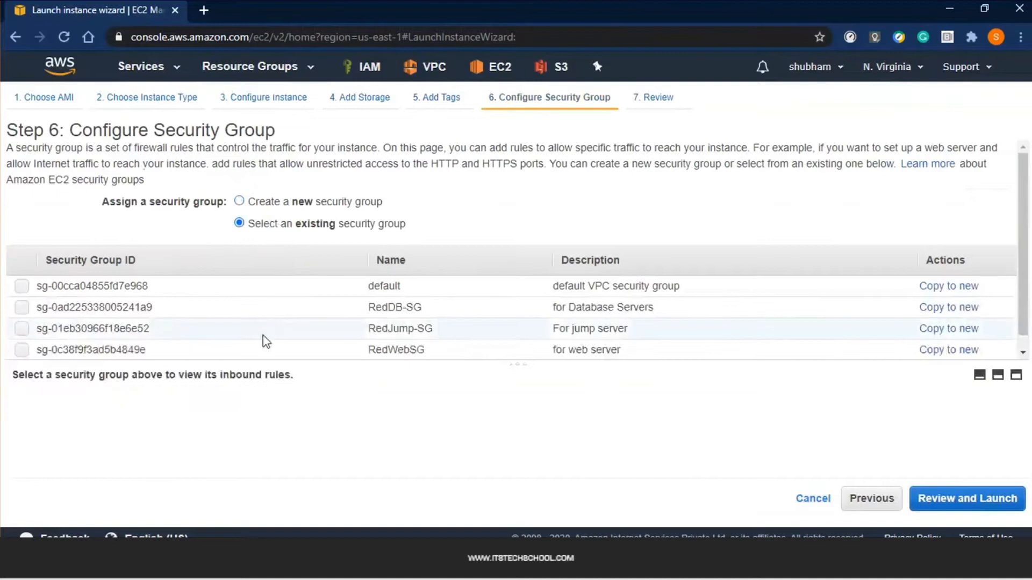
scroll(263, 339, "down", 1)
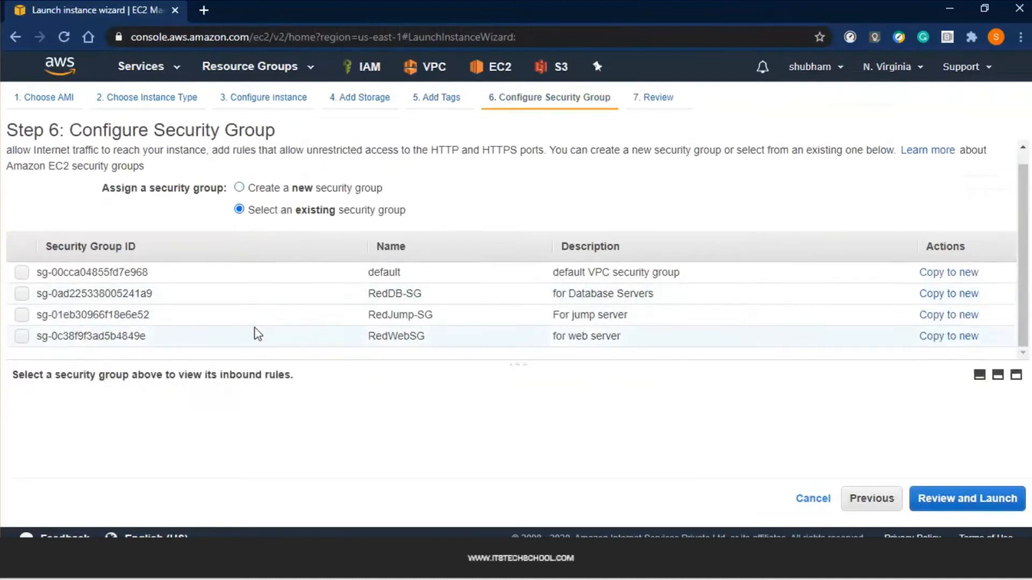
left_click(254, 332)
scroll(266, 371, "down", 1)
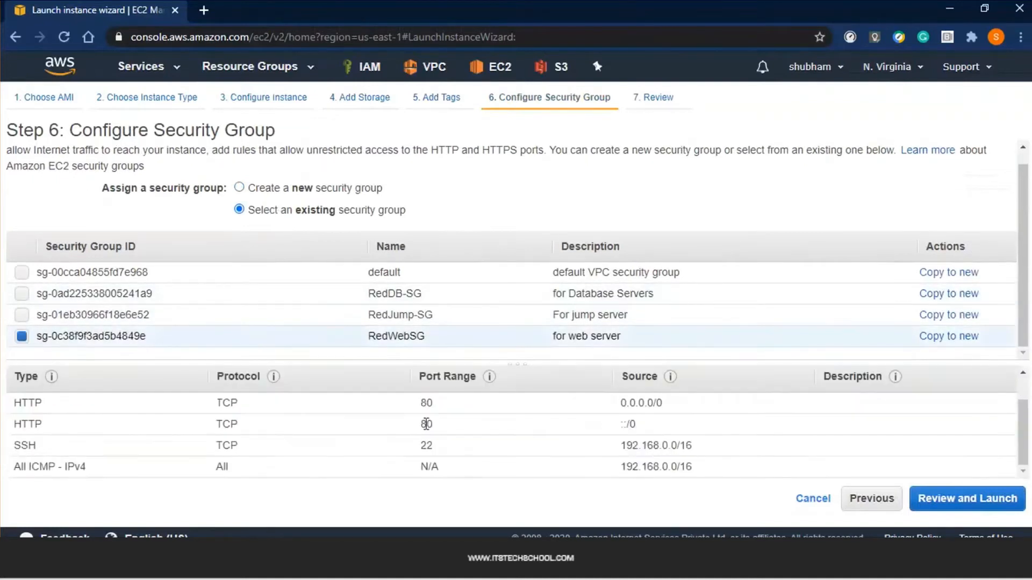
left_click_drag(692, 465, 18, 407)
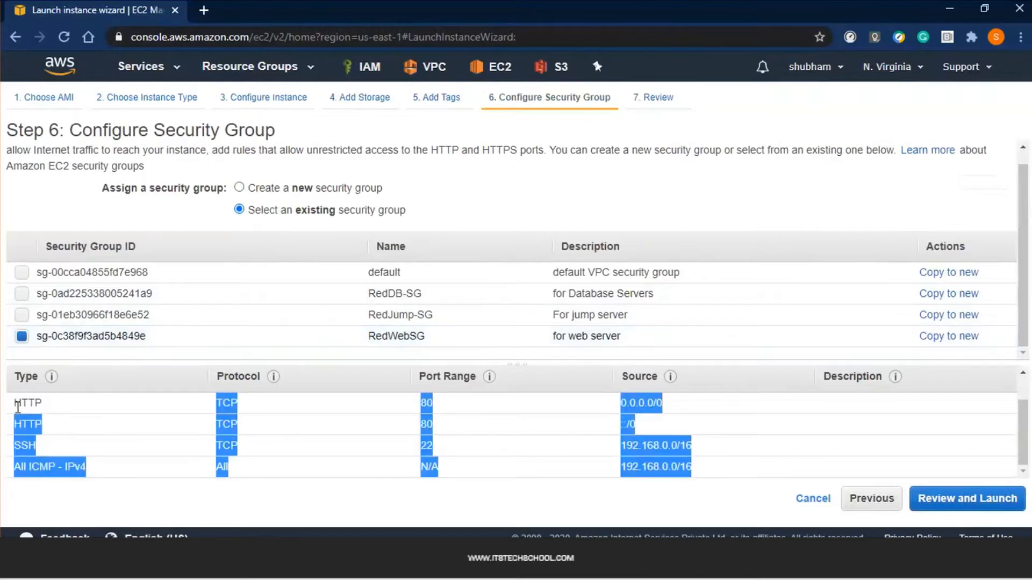
key("ctrl+a")
left_click_drag(488, 553, 489, 493)
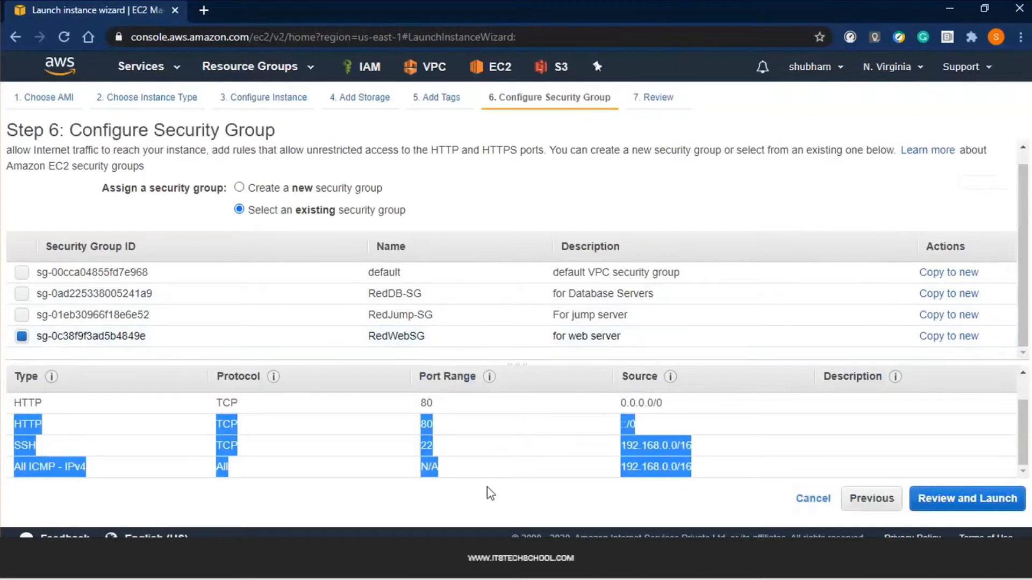
left_click(739, 435)
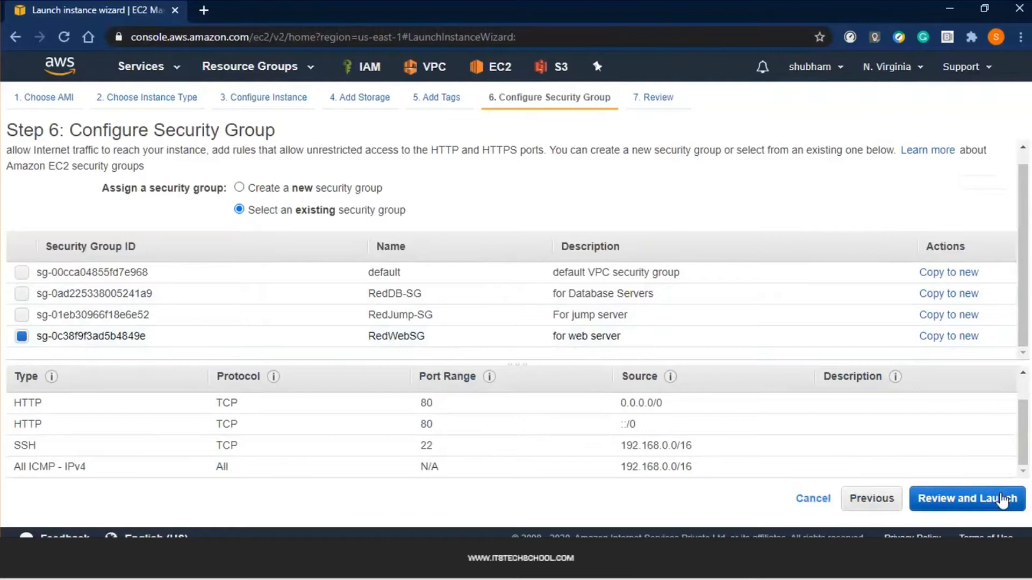
Review the instance settings and bring up the key pair choice for launch
left_click(1001, 502)
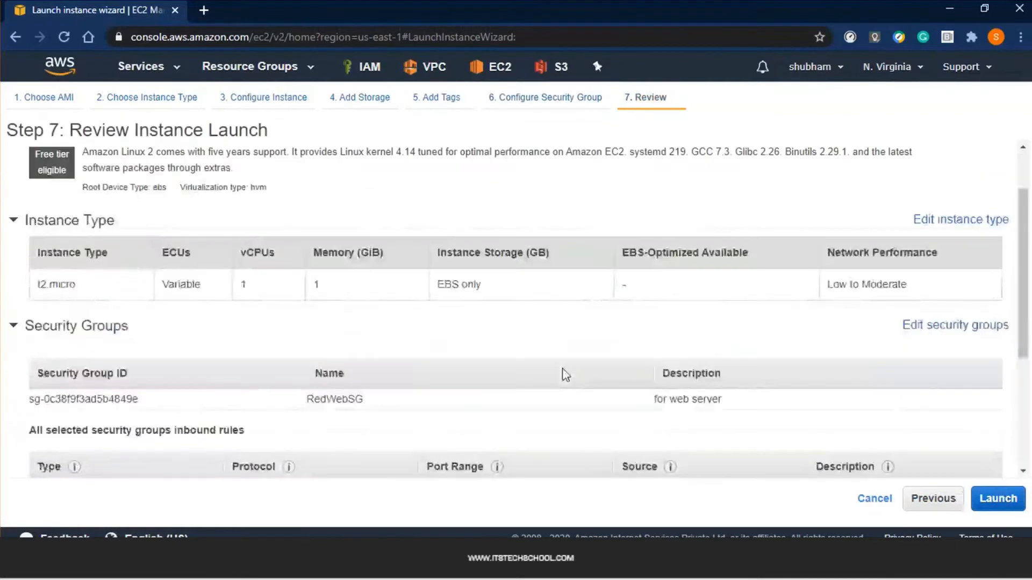
scroll(757, 373, "down", 3)
scroll(757, 373, "up", 1)
scroll(756, 374, "down", 1)
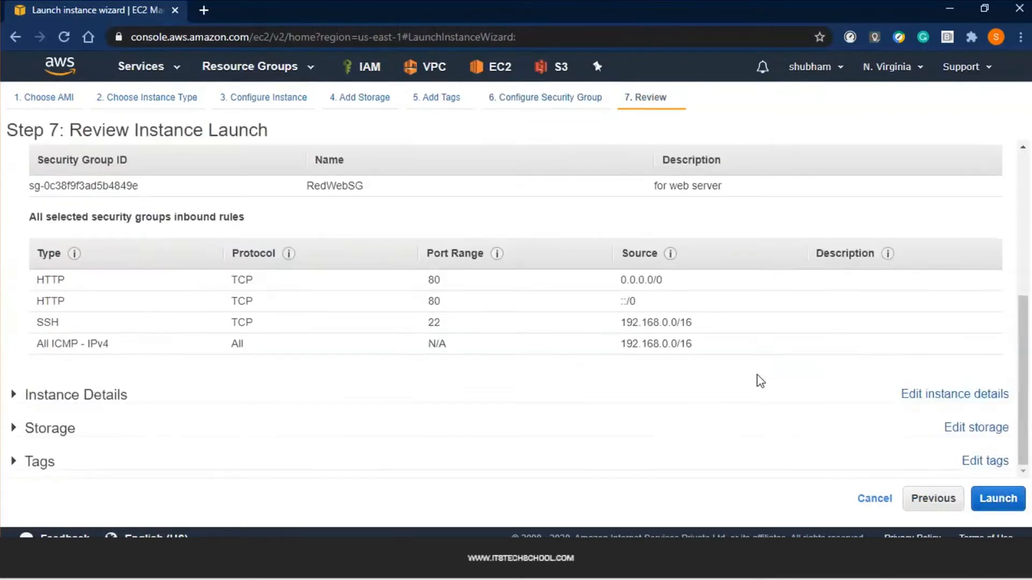
left_click(985, 492)
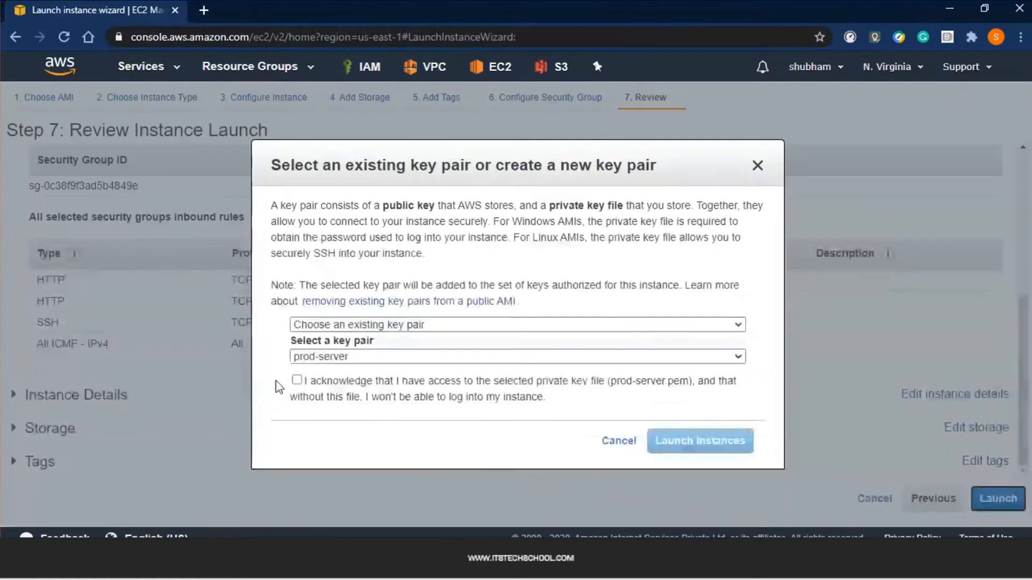
left_click(339, 382)
left_click(338, 383)
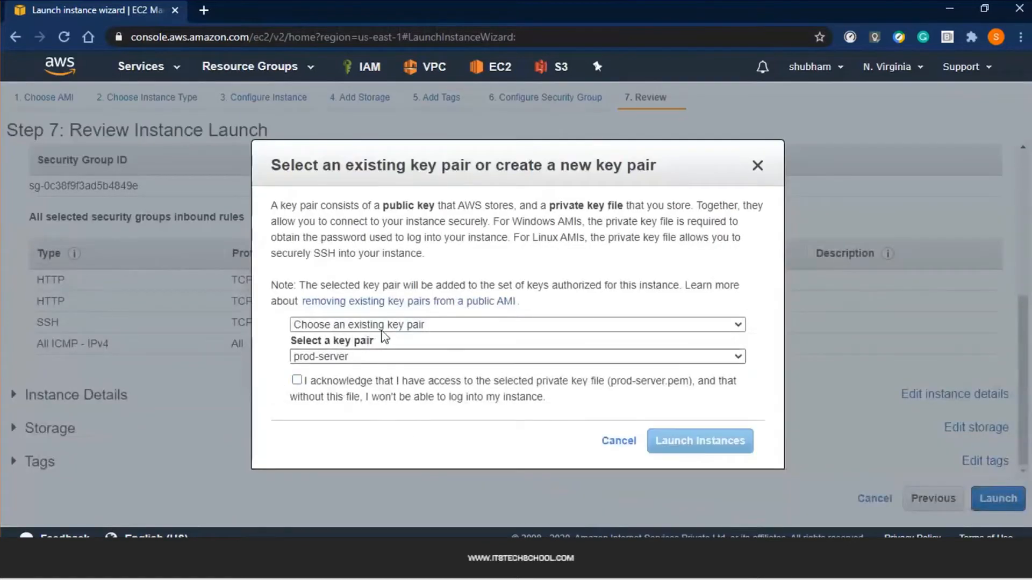
Create and download a new key pair named projectred, then launch the instance
left_click(385, 324)
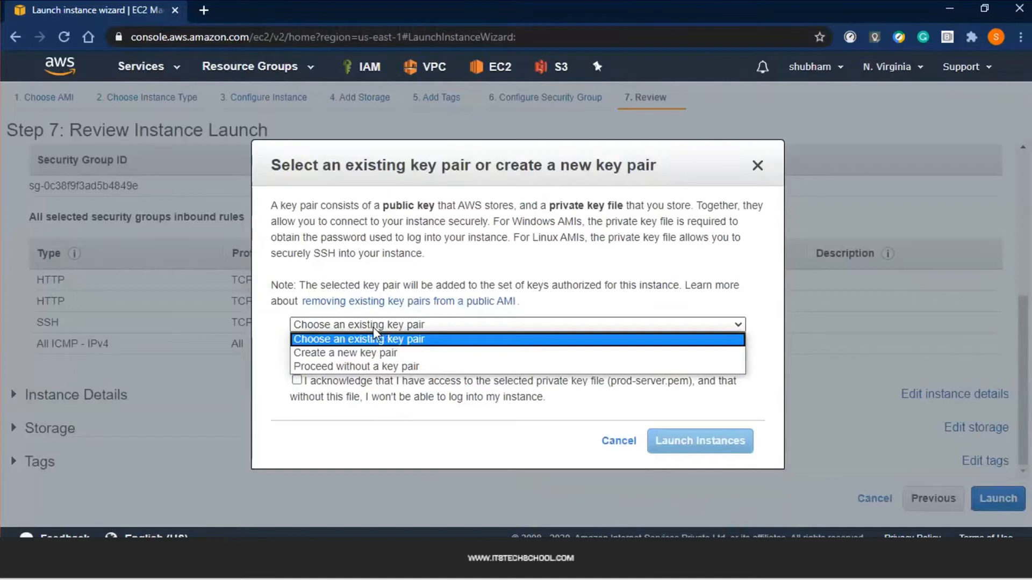
left_click(355, 355)
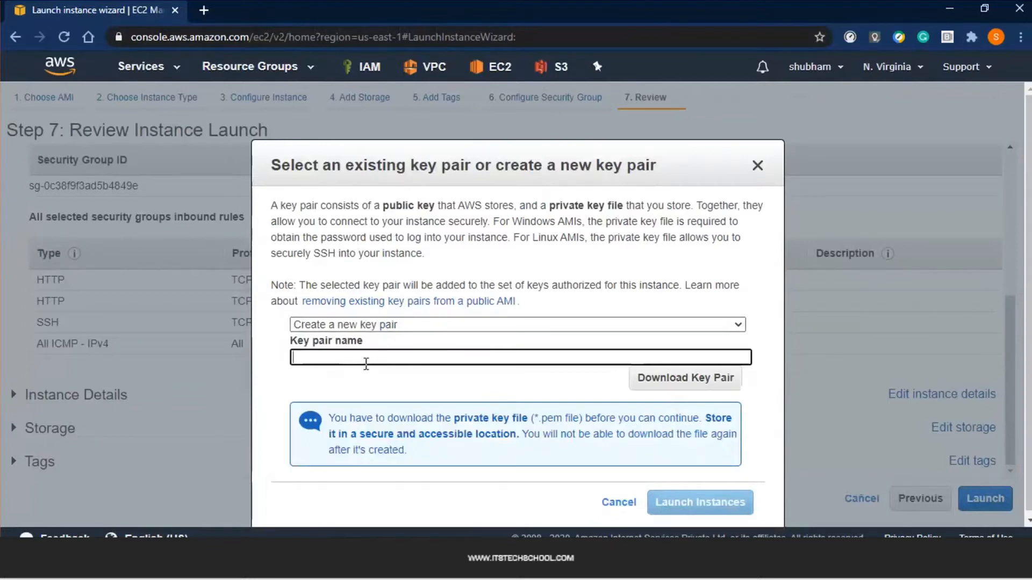
type("projectred")
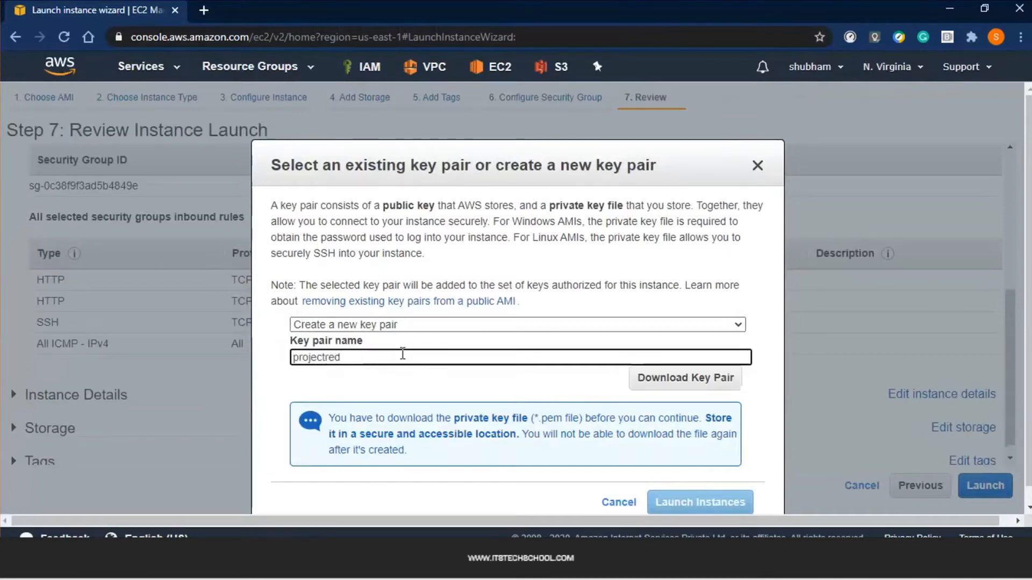
left_click(662, 380)
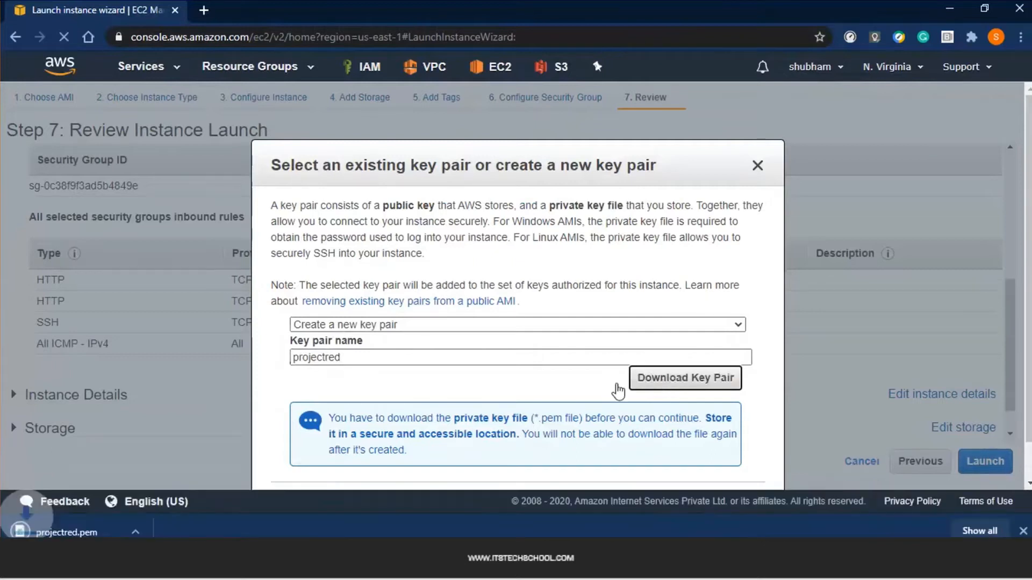
scroll(663, 450, "down", 1)
left_click(701, 461)
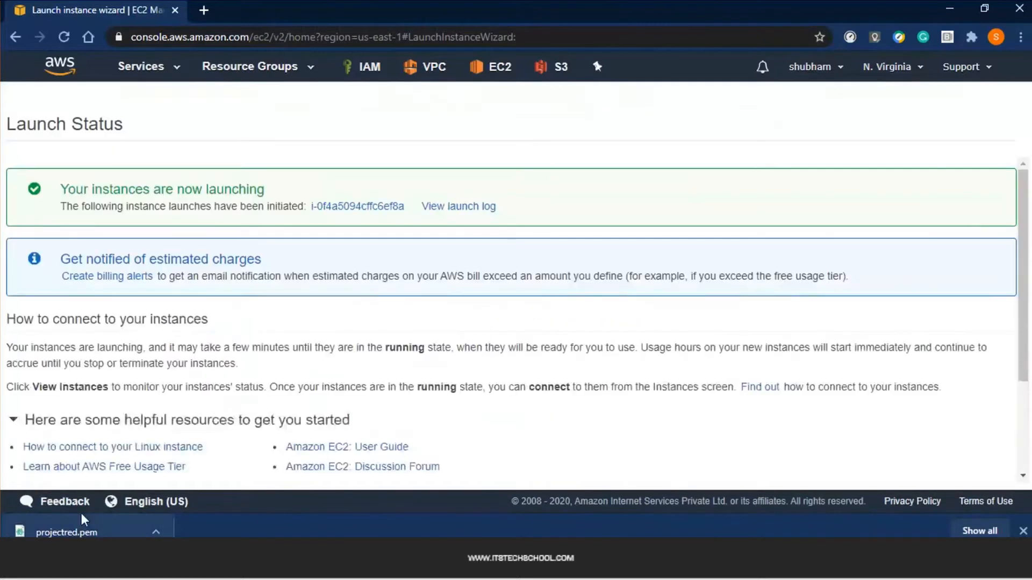
View the instances list to see the WebServer t2.micro instance pending
scroll(520, 353, "down", 2)
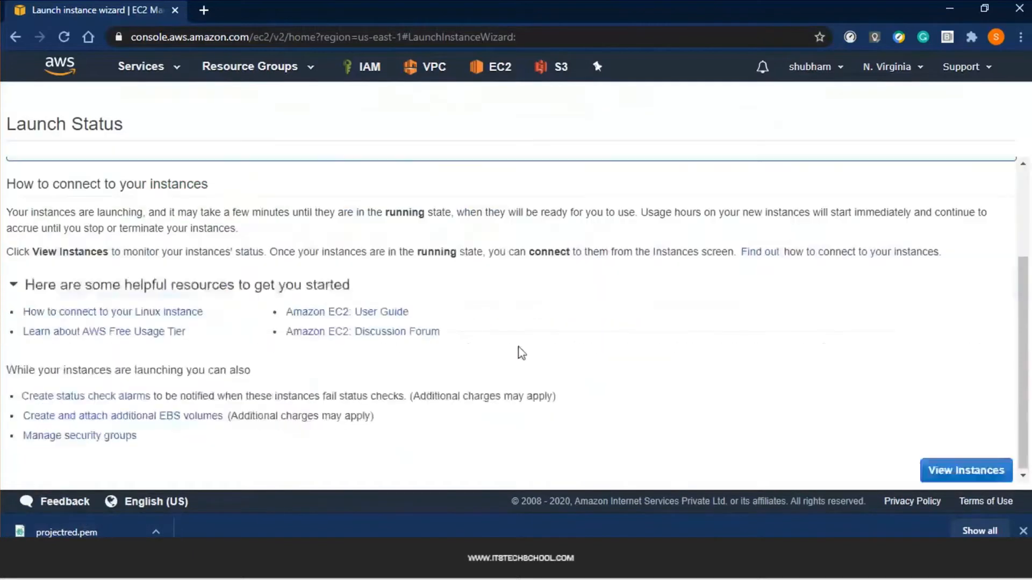
left_click(976, 478)
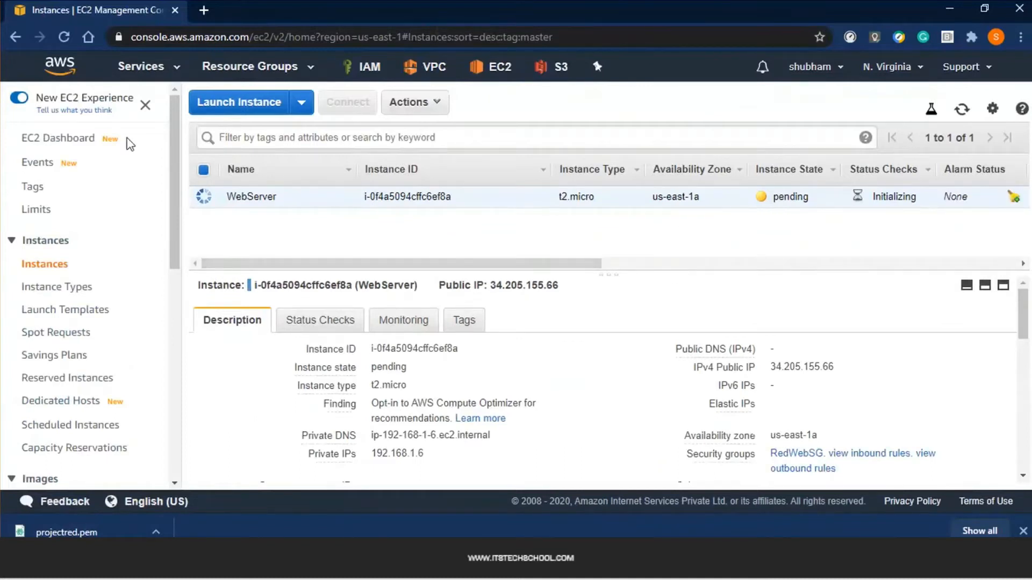
Start another launch using the first Amazon Linux AMI on t2.micro
left_click(243, 107)
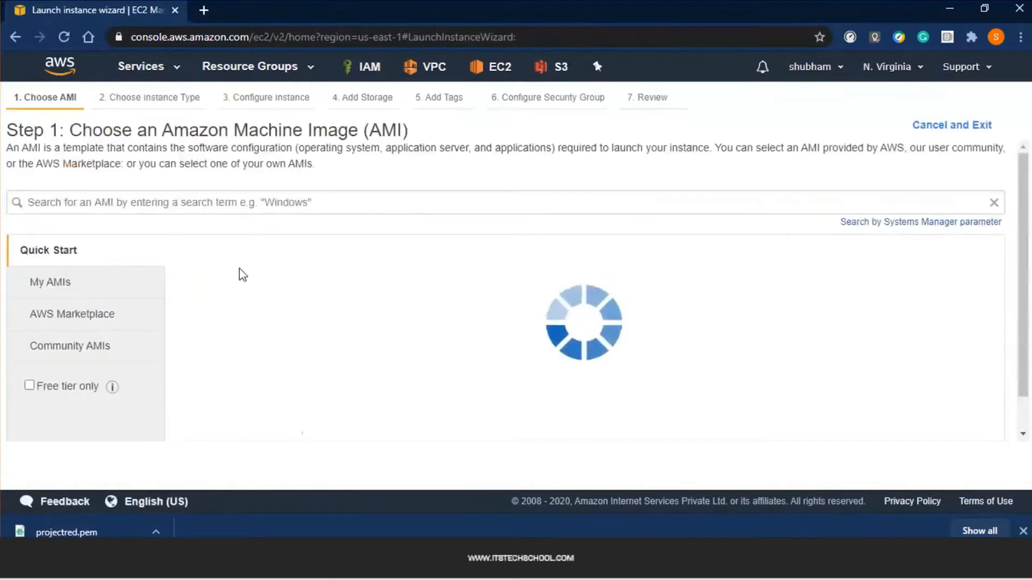
left_click_drag(260, 272, 389, 290)
left_click(372, 305)
left_click(957, 292)
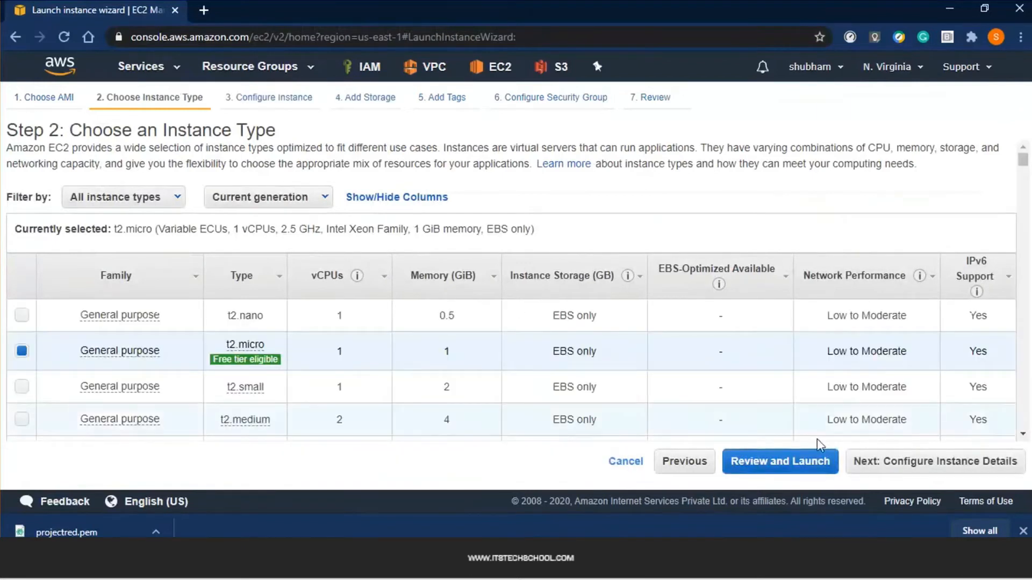
left_click(940, 465)
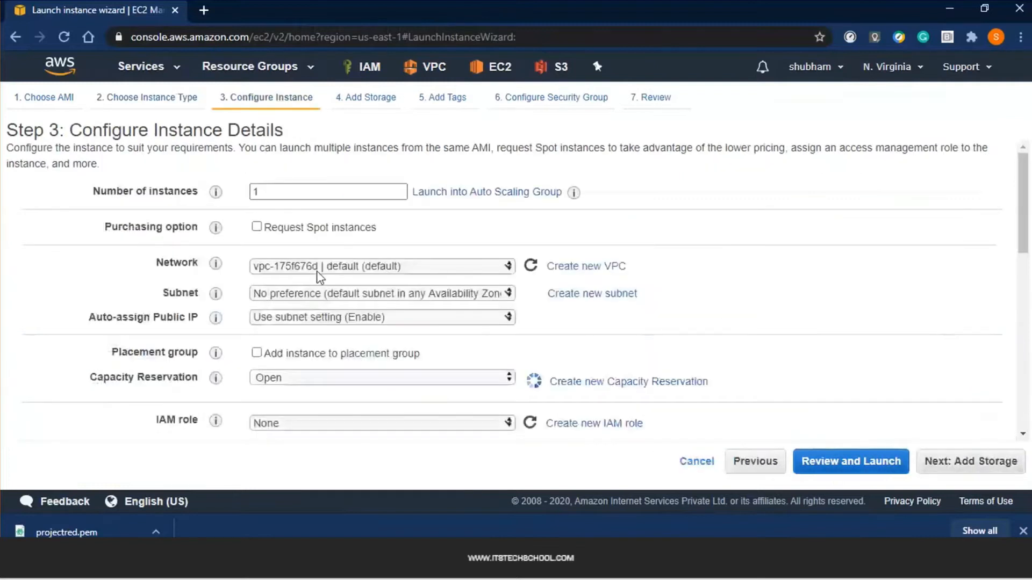
Place it in the ProjectRed VPC's PrivateRed subnet with auto-assign public IP disabled
left_click(440, 268)
left_click(422, 282)
left_click(418, 294)
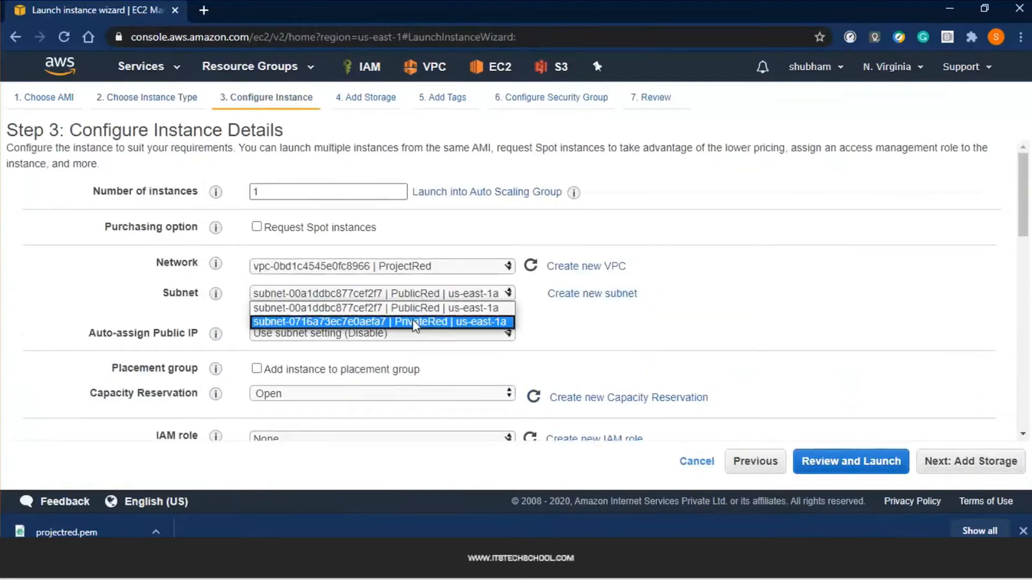
left_click(415, 322)
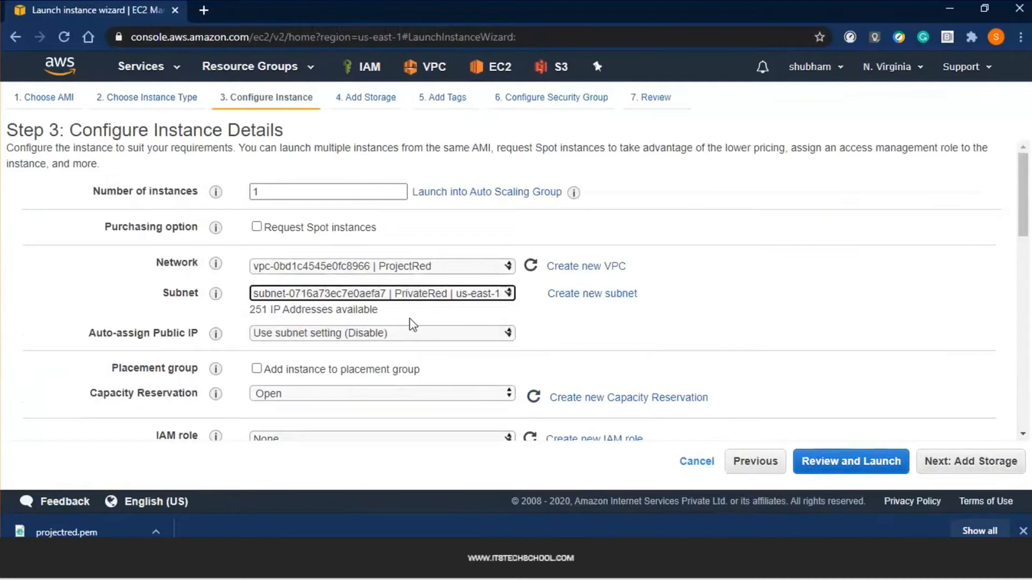
left_click(89, 342)
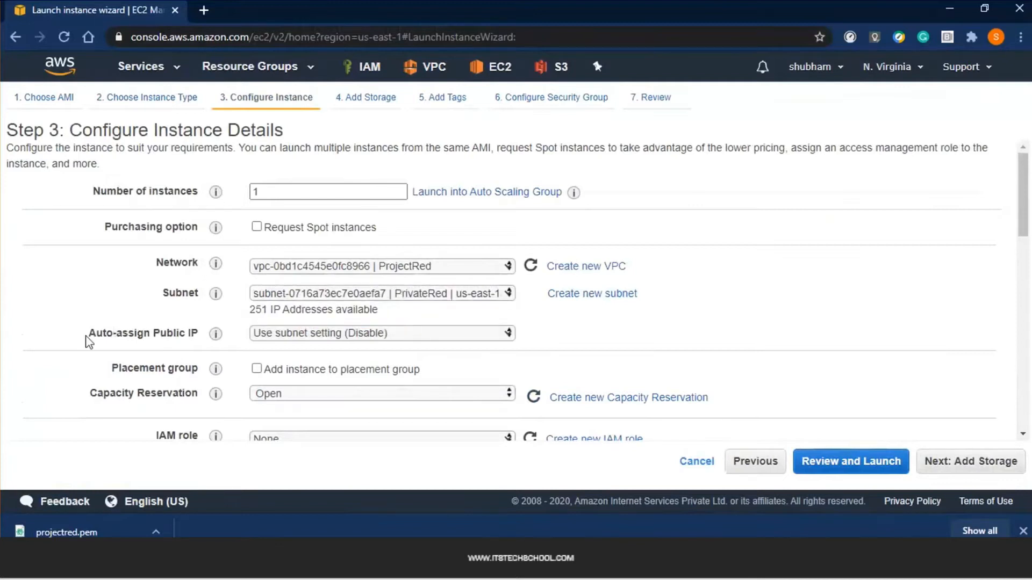
left_click_drag(89, 342, 185, 336)
left_click(316, 336)
left_click(310, 373)
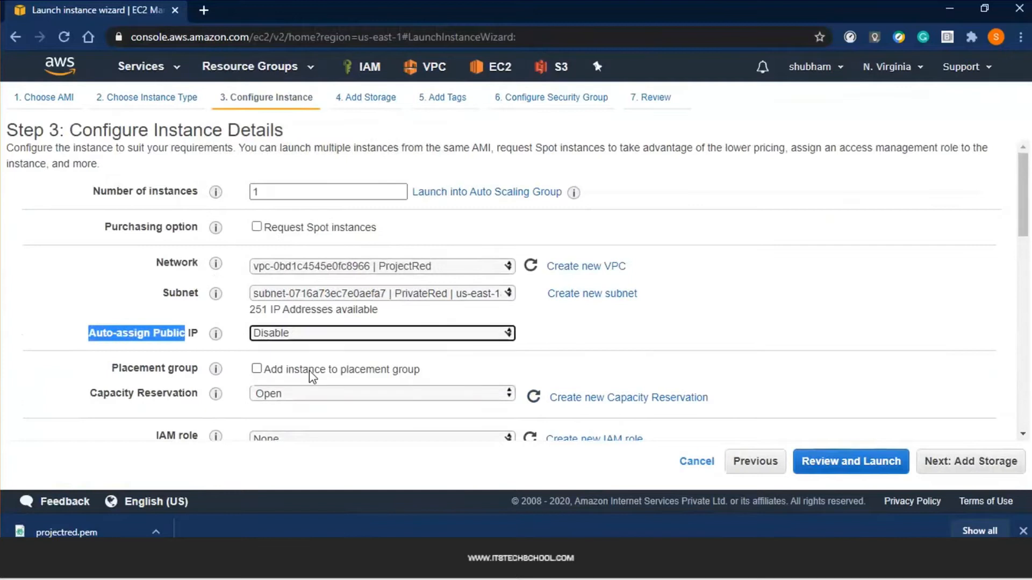
left_click(692, 359)
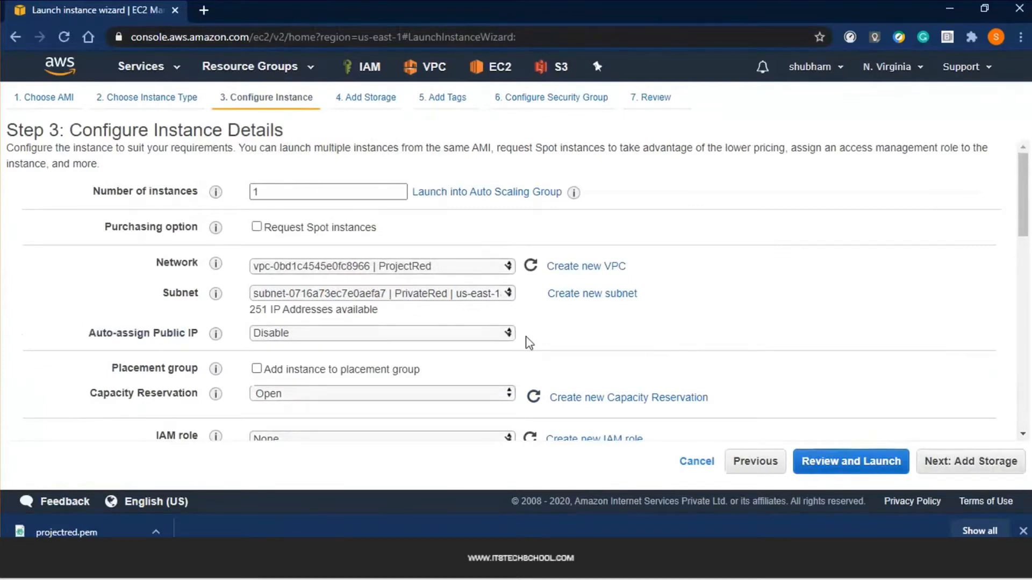
scroll(521, 346, "down", 4)
scroll(511, 355, "down", 7)
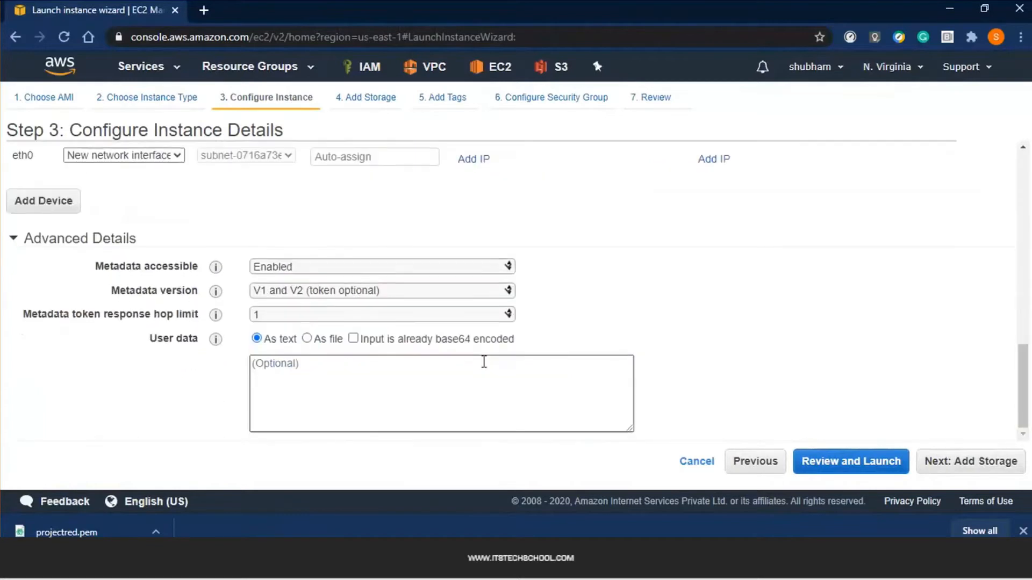
scroll(484, 362, "up", 1)
scroll(375, 353, "up", 1)
scroll(350, 364, "down", 2)
scroll(389, 354, "up", 3)
scroll(391, 358, "up", 8)
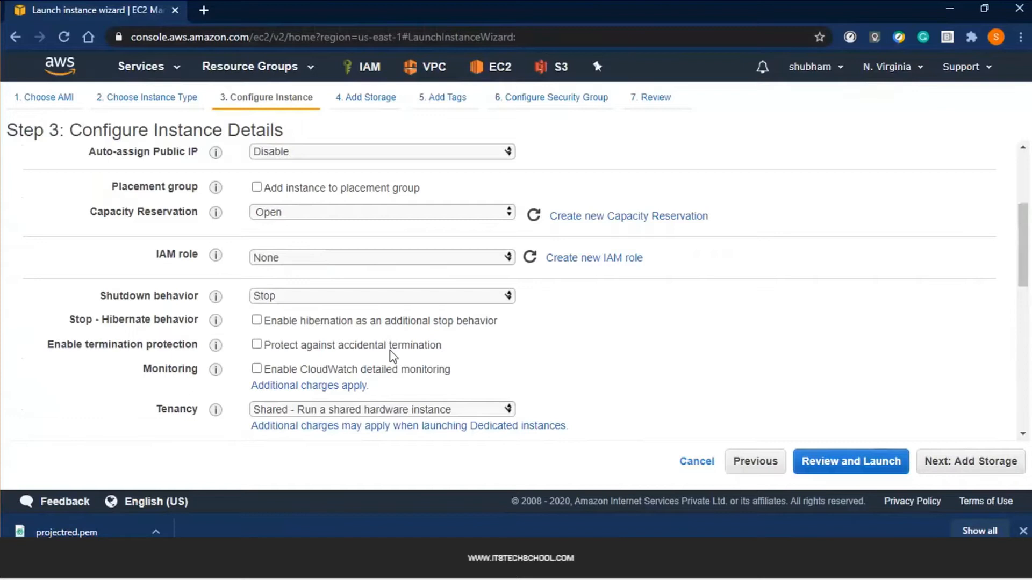
left_click(977, 461)
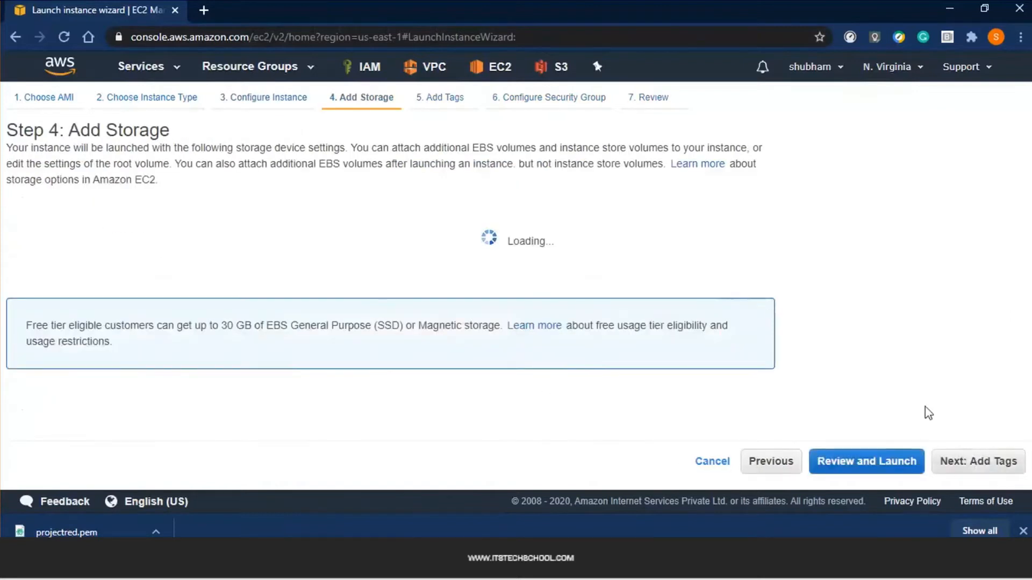
Keep the 8 GiB root volume and tag the instance Name=DB-server
left_click_drag(386, 280, 300, 284)
left_click(361, 318)
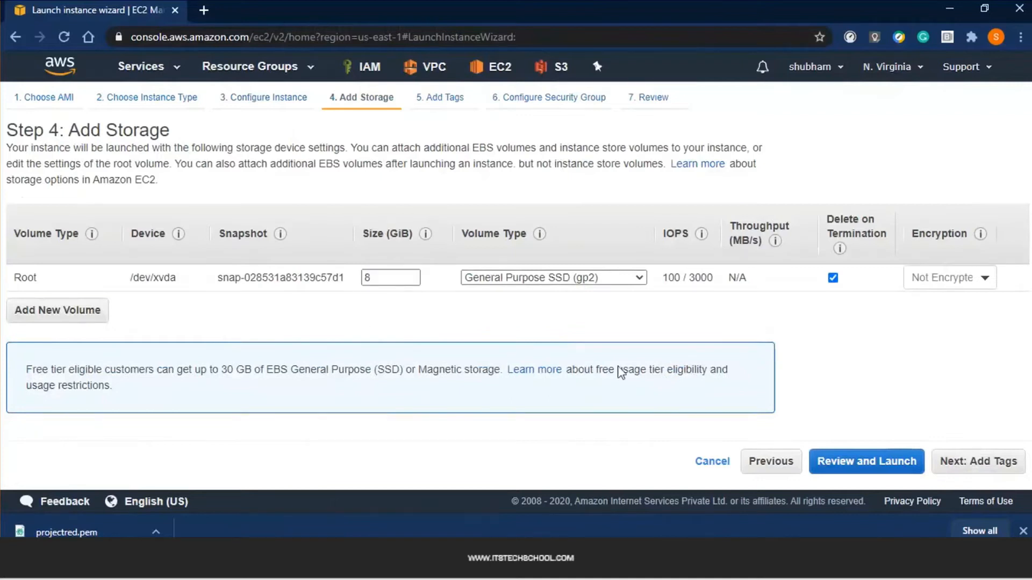
left_click(1005, 473)
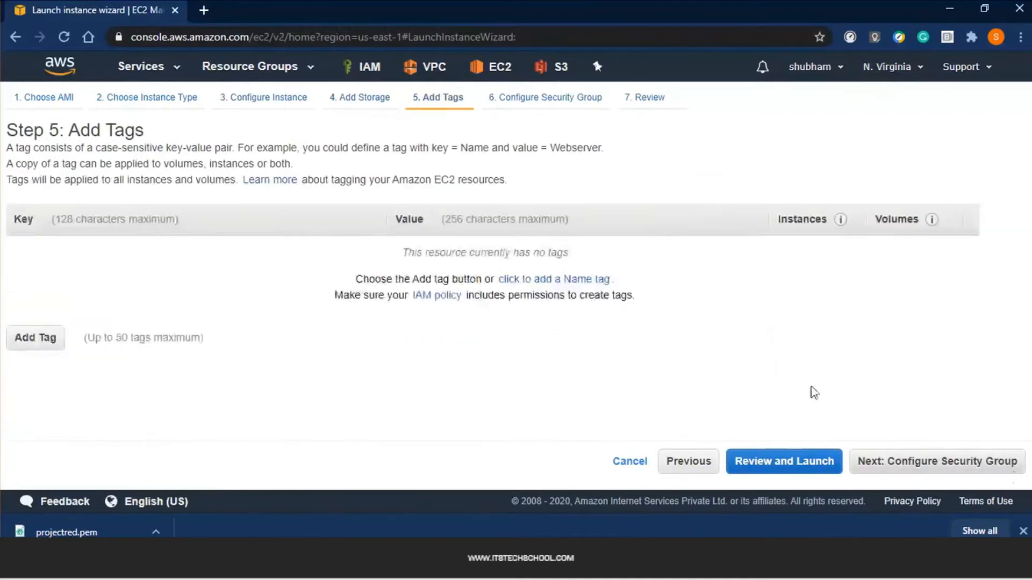
left_click(555, 285)
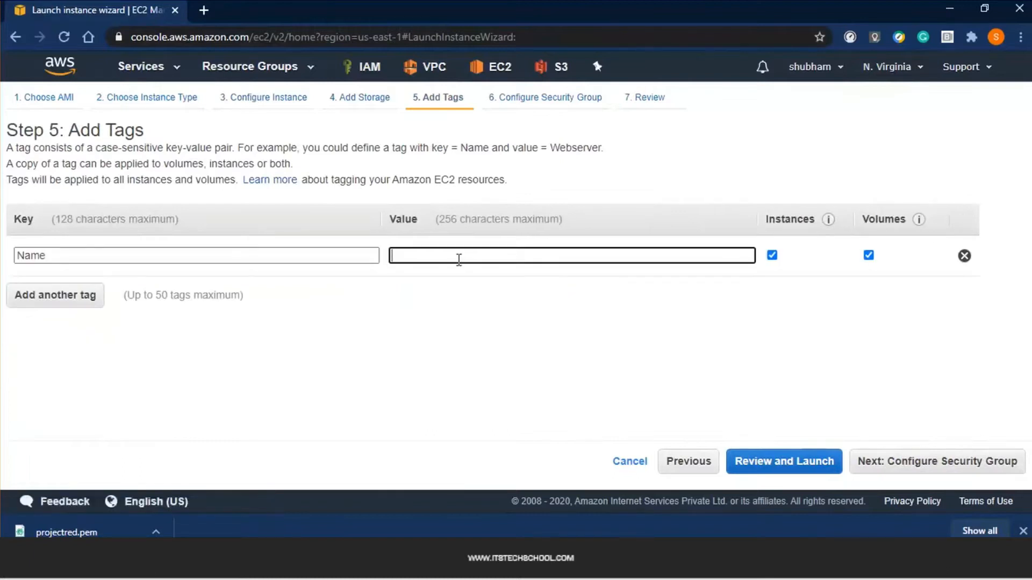
type("DB-server")
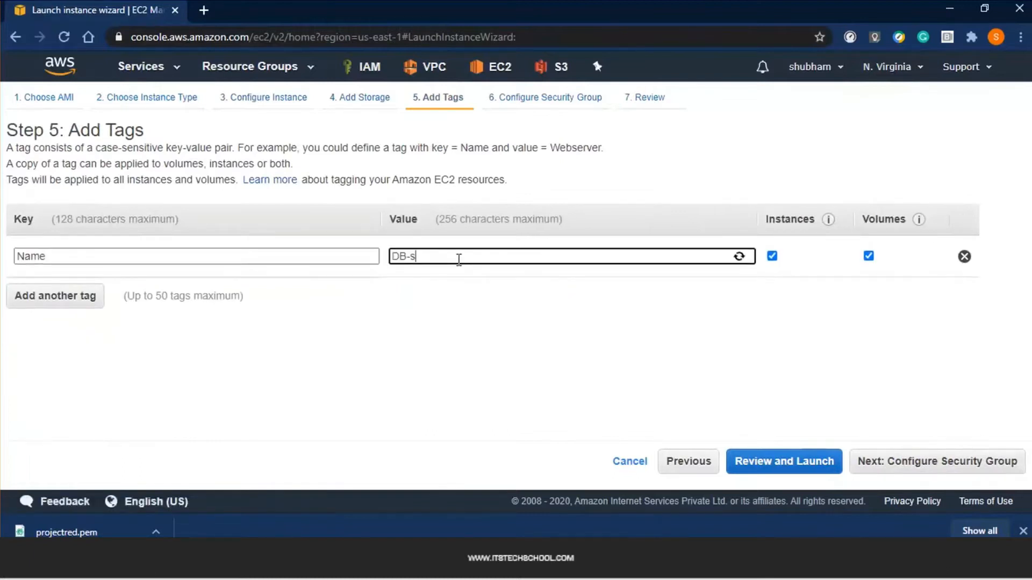
Add tags managed=LinuxTeam and os=linux, then continue to security group settings
left_click(65, 302)
type("man")
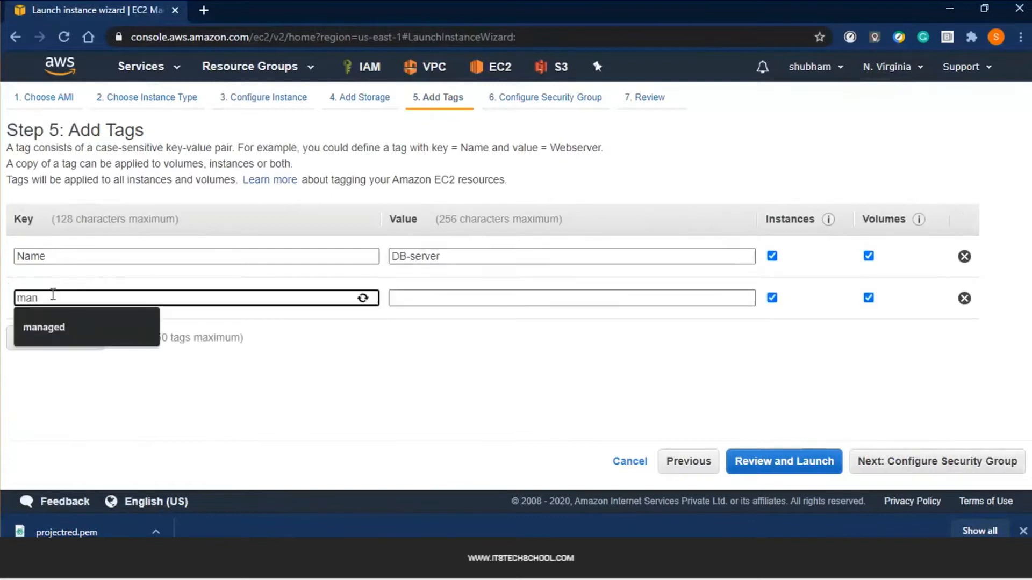
key("Down")
key("Tab")
type("LinuxTea")
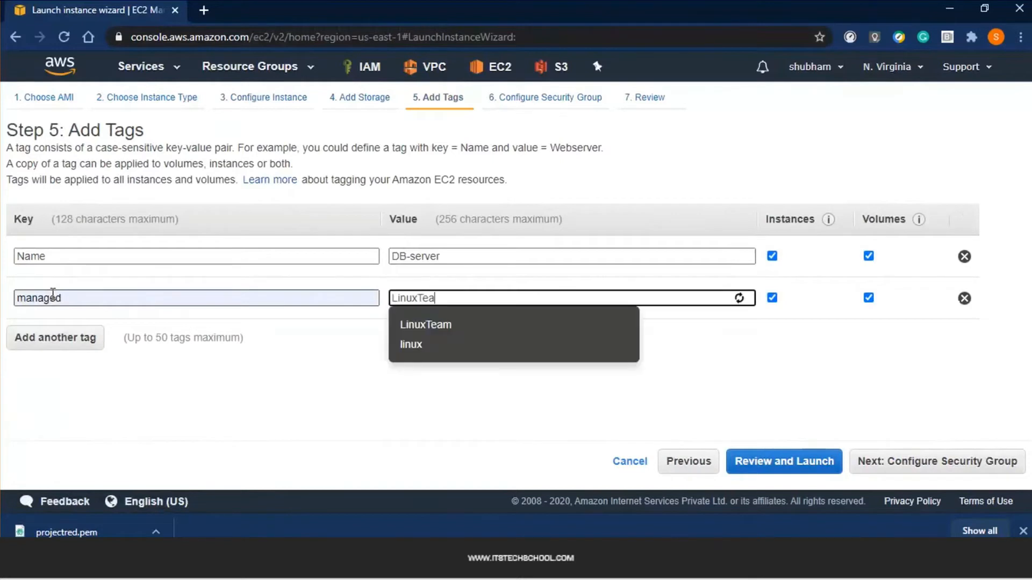
left_click(462, 334)
left_click(84, 342)
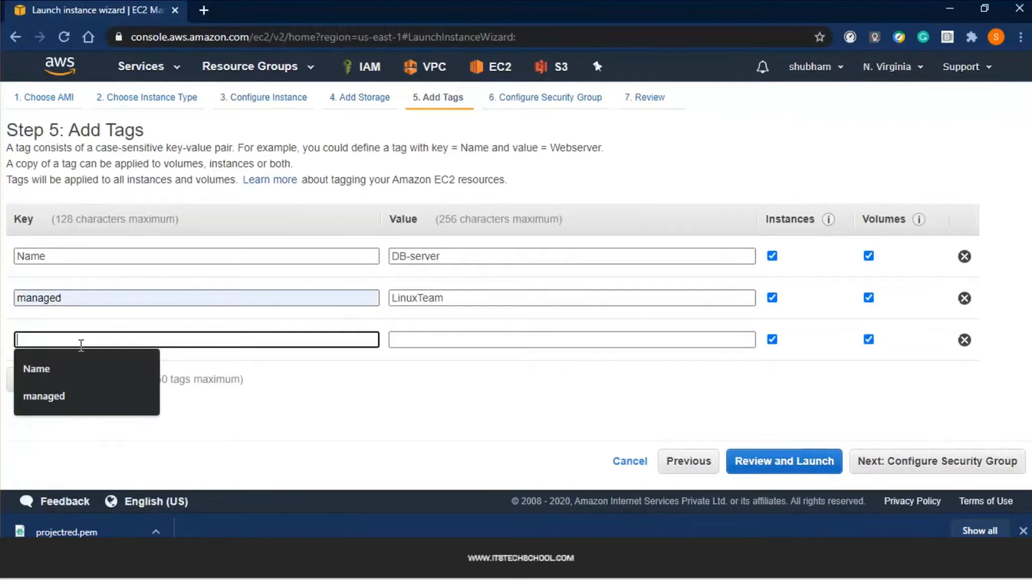
type("os")
key("Tab")
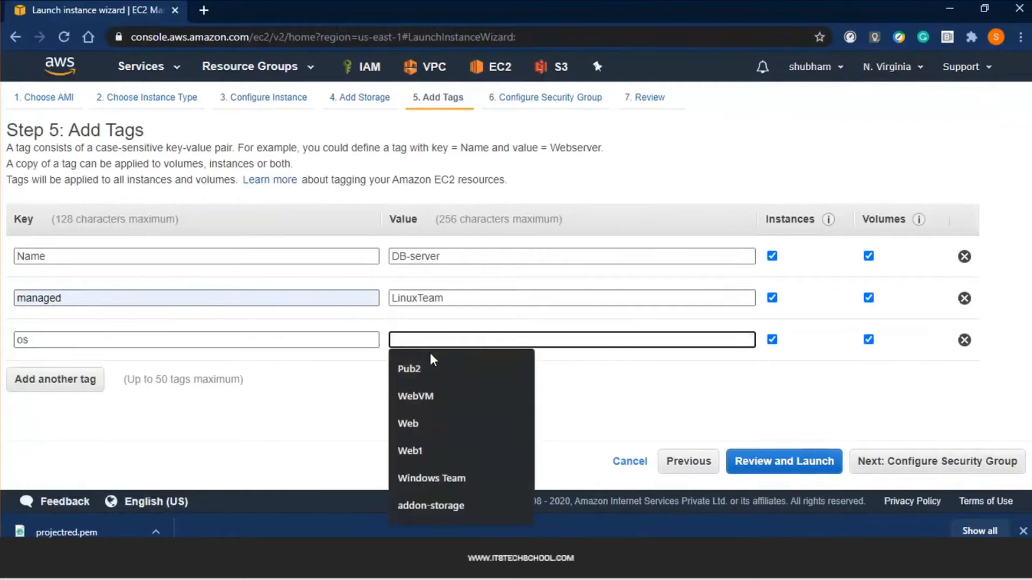
type("linux")
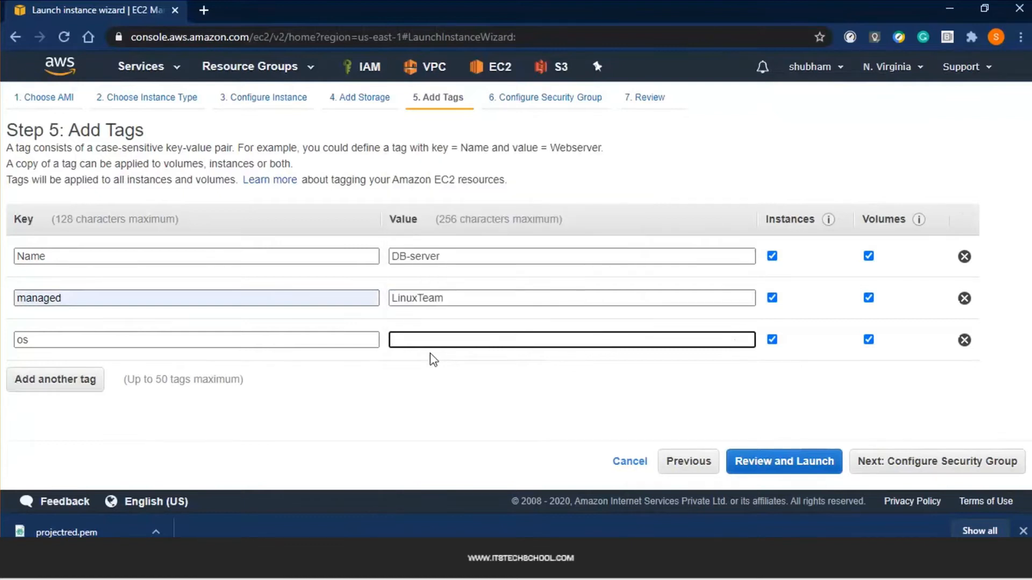
left_click(866, 368)
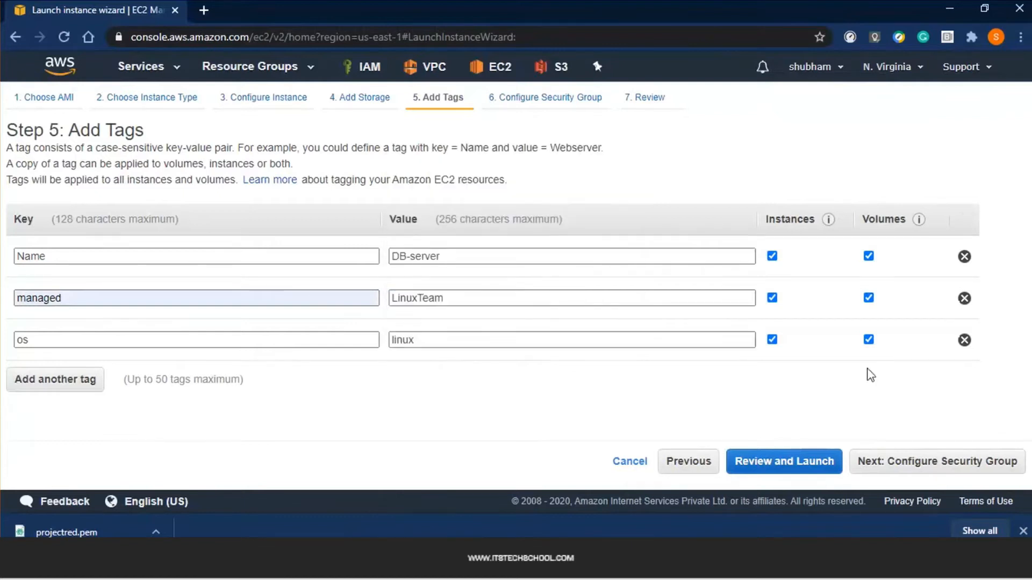
left_click(930, 463)
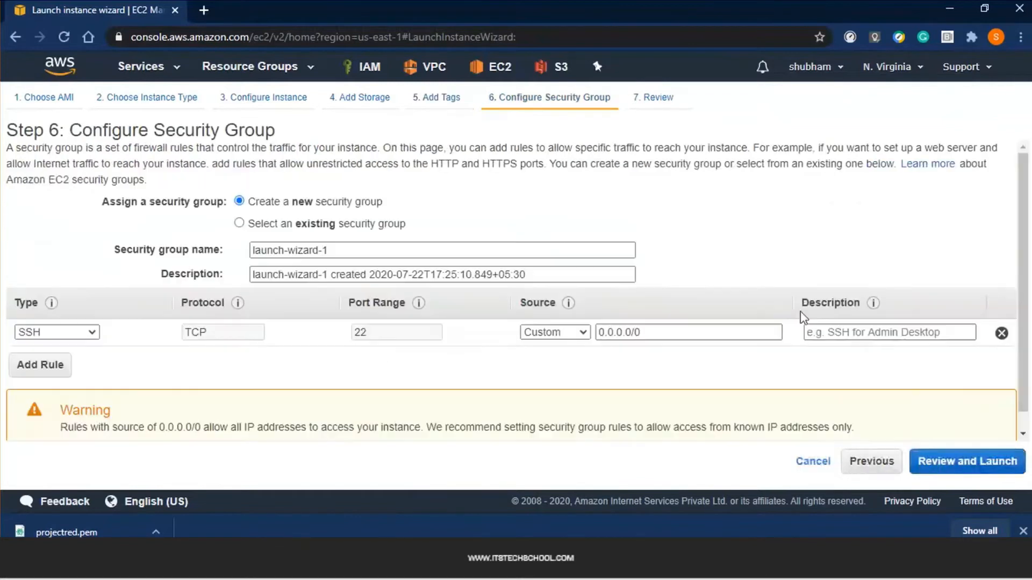
Reuse the existing RedDB-SG security group and go to the launch review
left_click(315, 230)
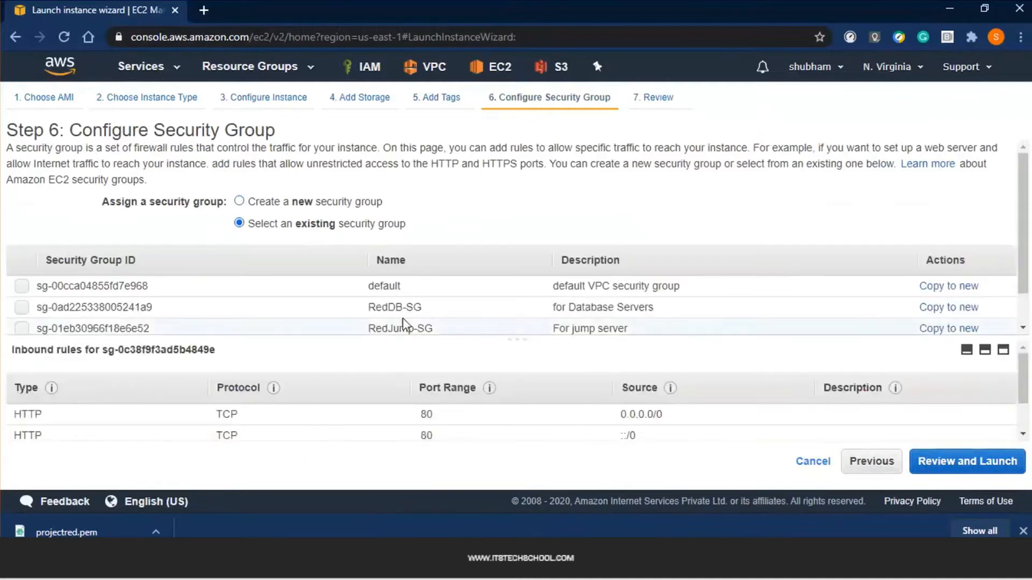
scroll(403, 325, "down", 1)
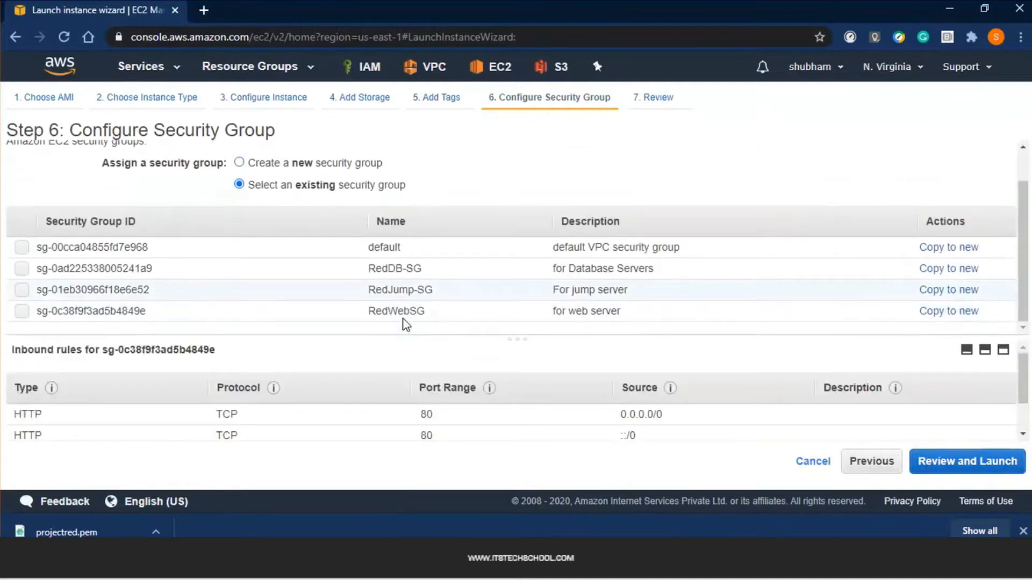
left_click(422, 289)
left_click(430, 270)
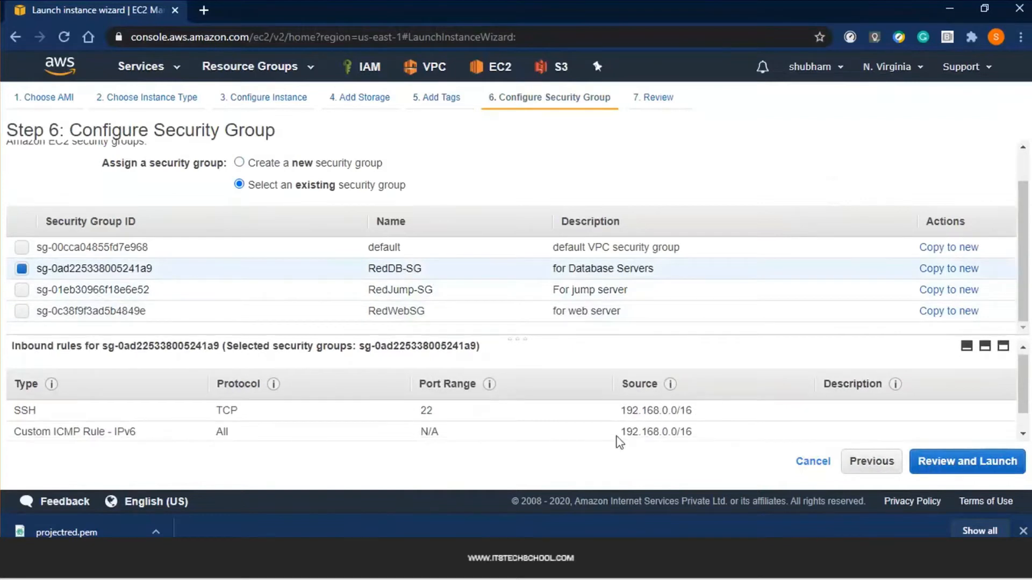
scroll(617, 437, "down", 1)
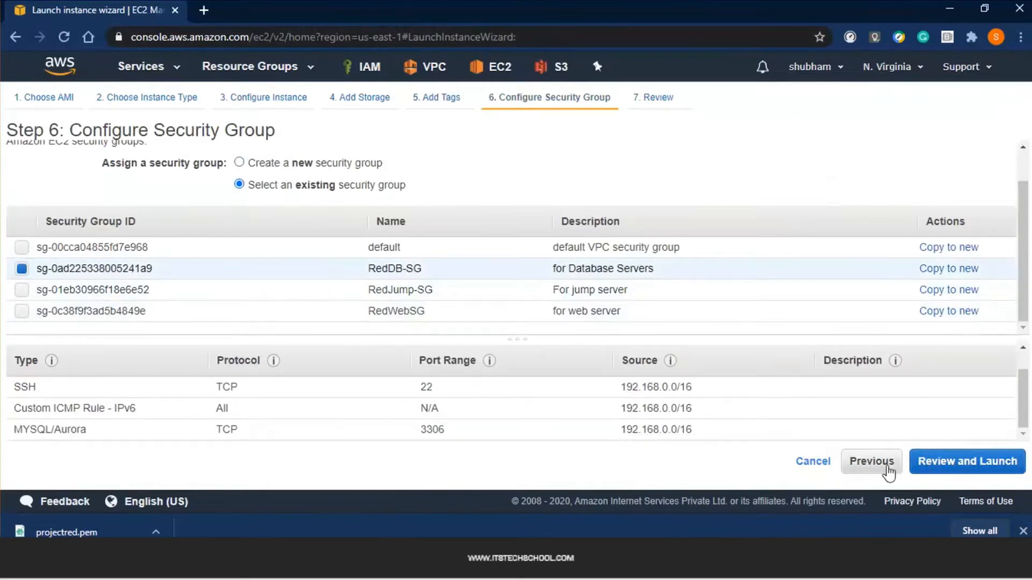
left_click(944, 473)
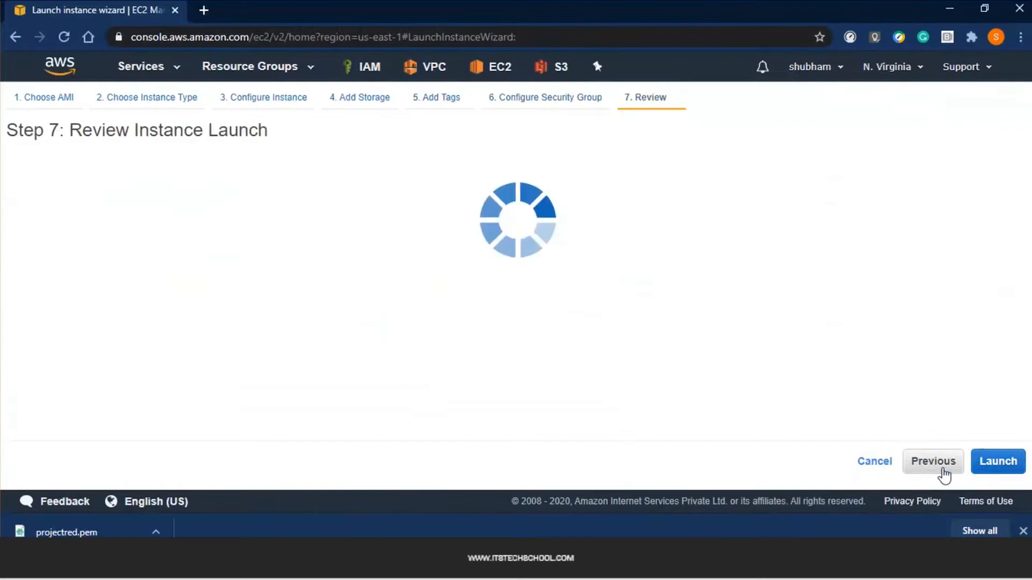
Launch DB-server with the existing projectred key pair acknowledged, then view the instances list
scroll(776, 278, "down", 5)
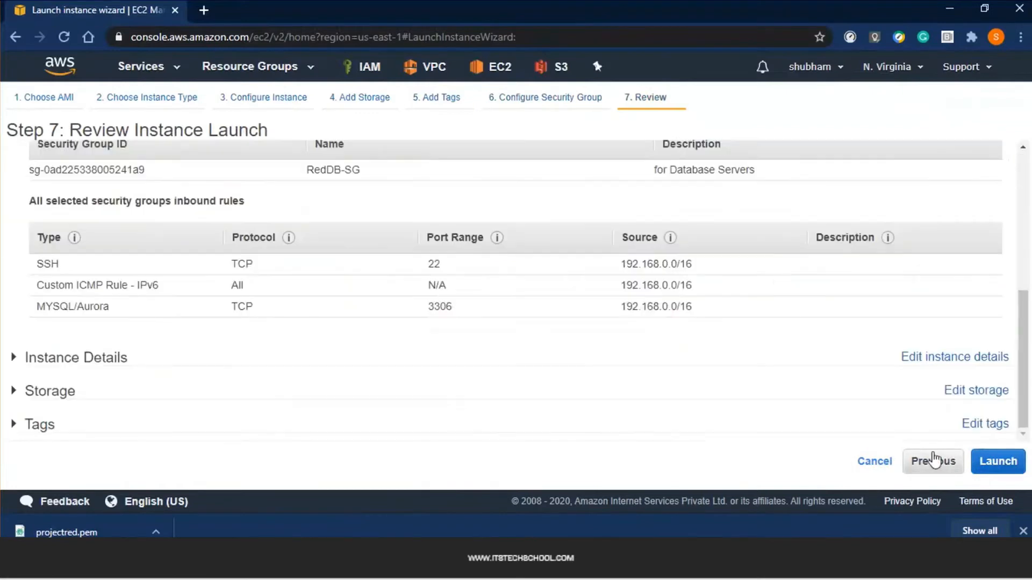
left_click(995, 465)
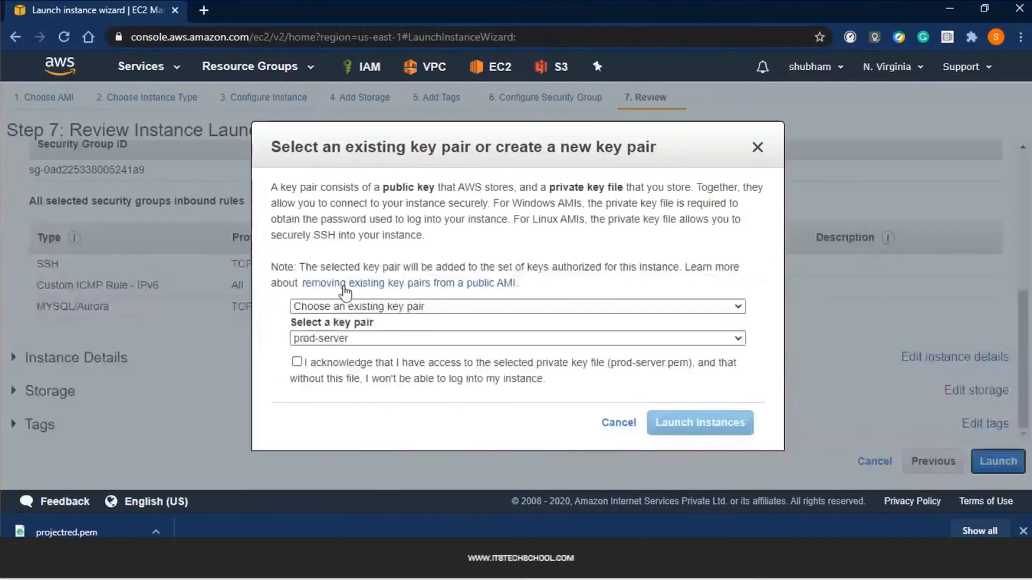
left_click(355, 338)
left_click(351, 366)
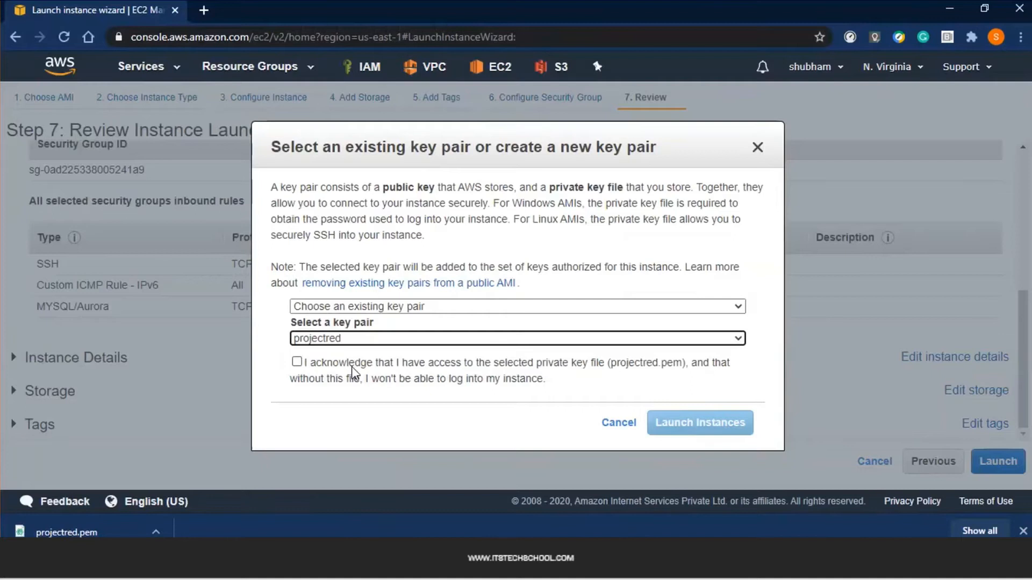
left_click(352, 367)
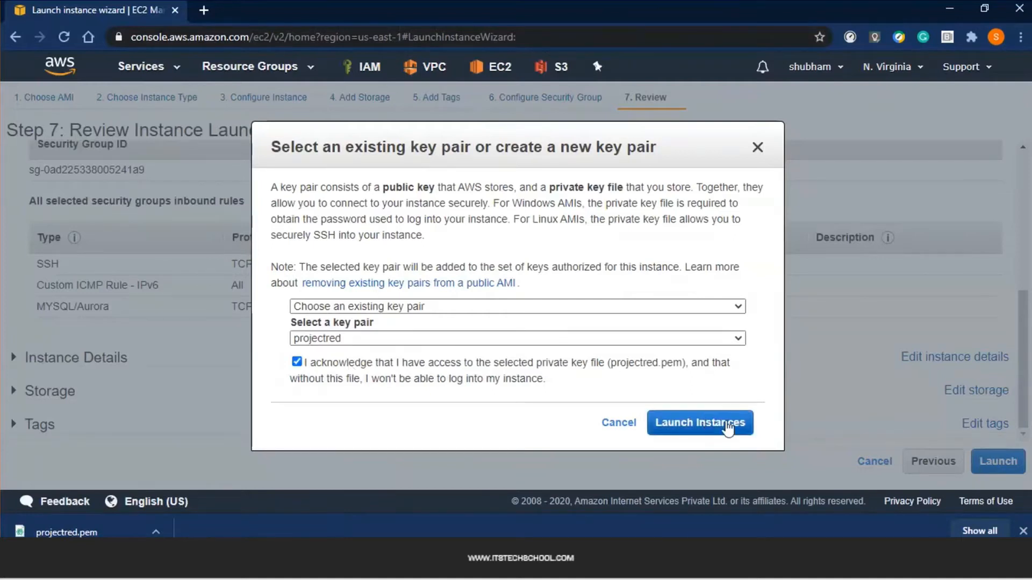
left_click(728, 429)
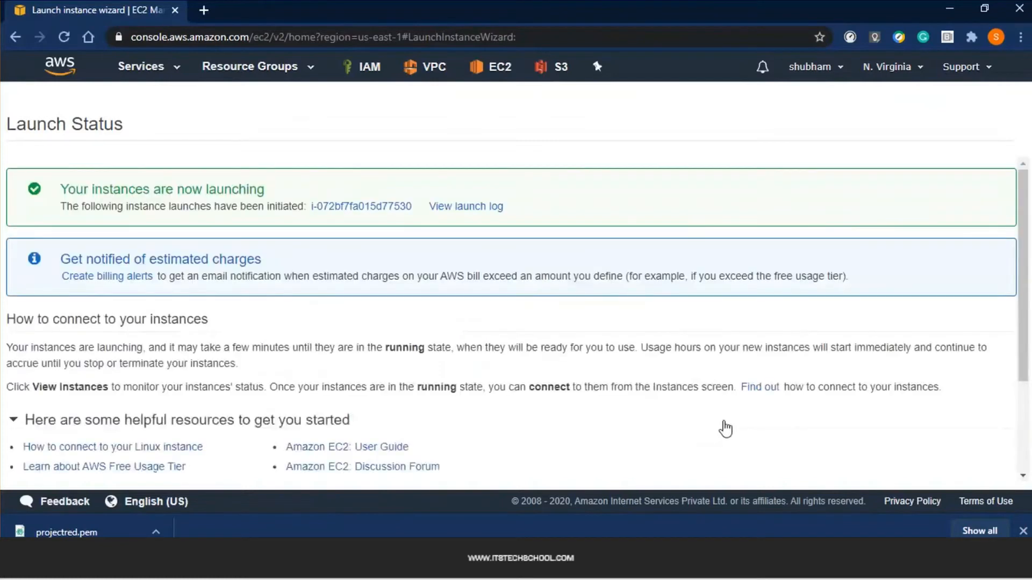
scroll(725, 428, "down", 3)
left_click(964, 471)
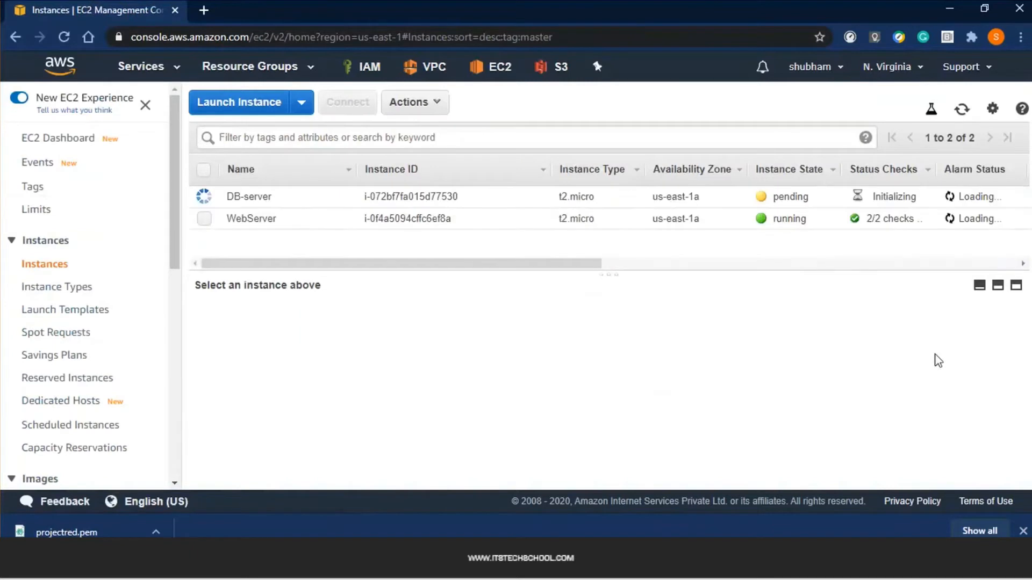
Start a third launch with the Microsoft Windows Server 2019 Base AMI on t2.micro
left_click_drag(511, 263, 539, 267)
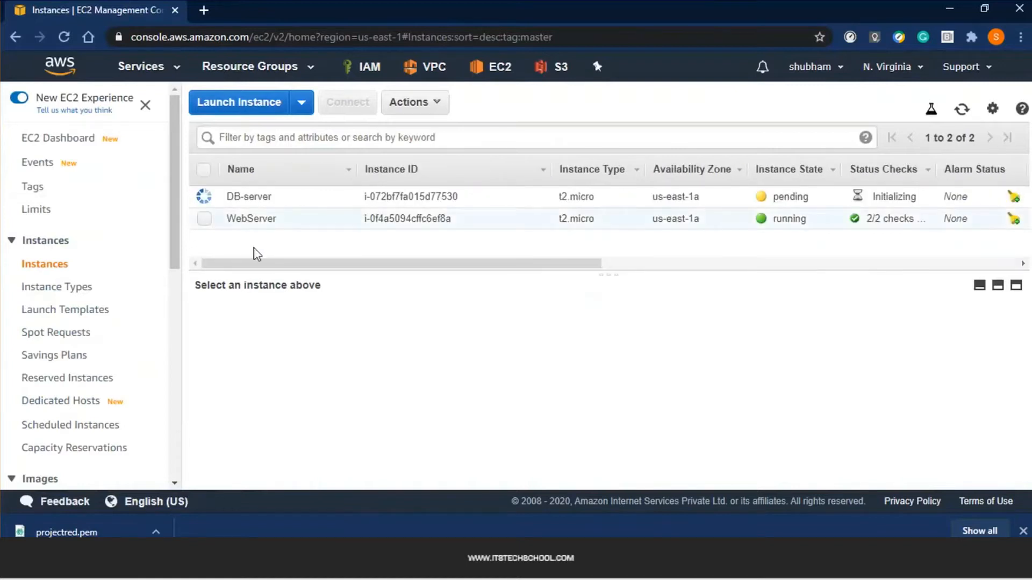
left_click(260, 103)
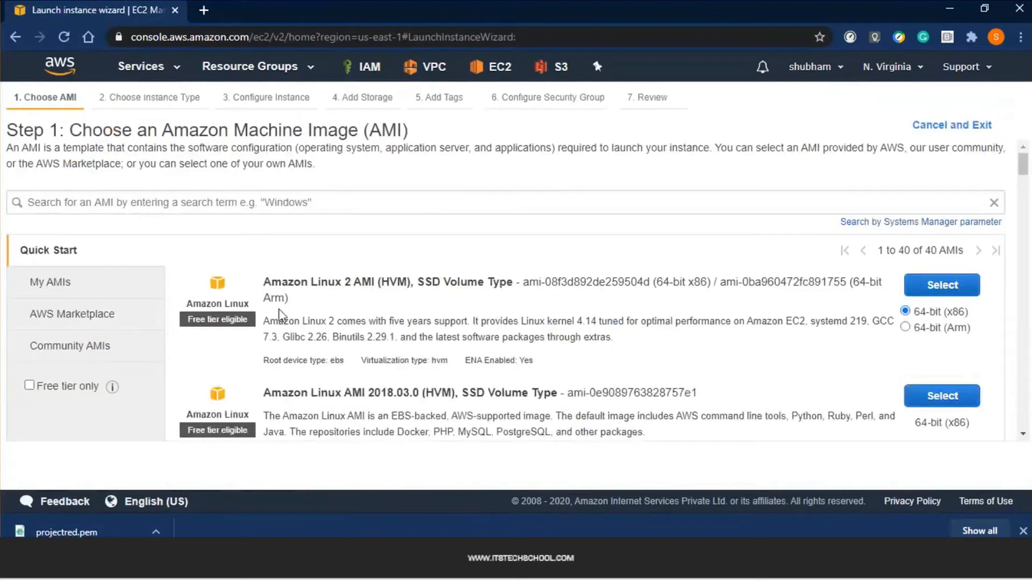
scroll(279, 315, "down", 2)
scroll(300, 339, "up", 3)
scroll(304, 334, "down", 1)
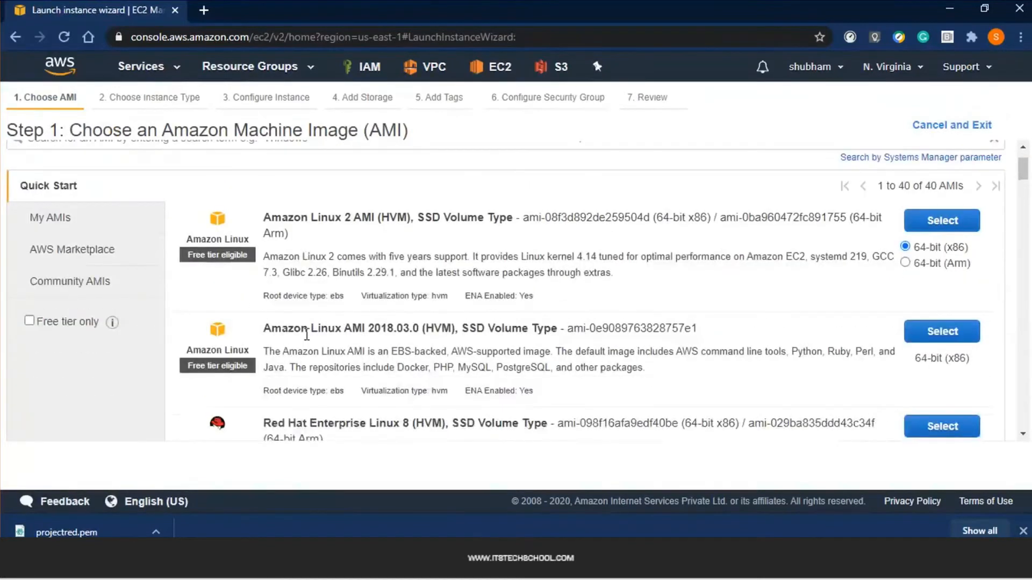
scroll(308, 336, "down", 3)
scroll(309, 333, "down", 10)
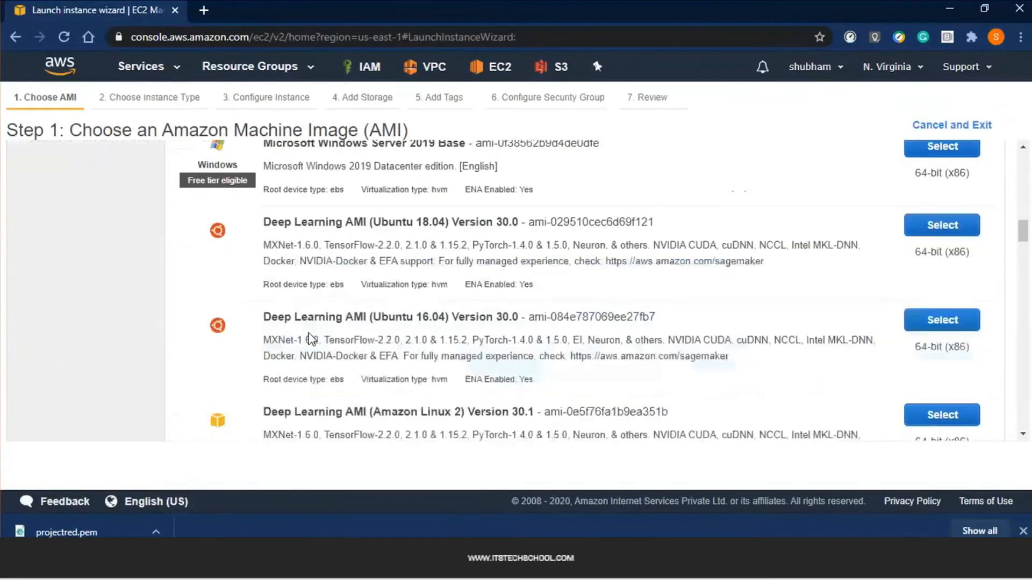
scroll(277, 290, "up", 2)
left_click_drag(263, 292, 412, 295)
left_click(433, 304)
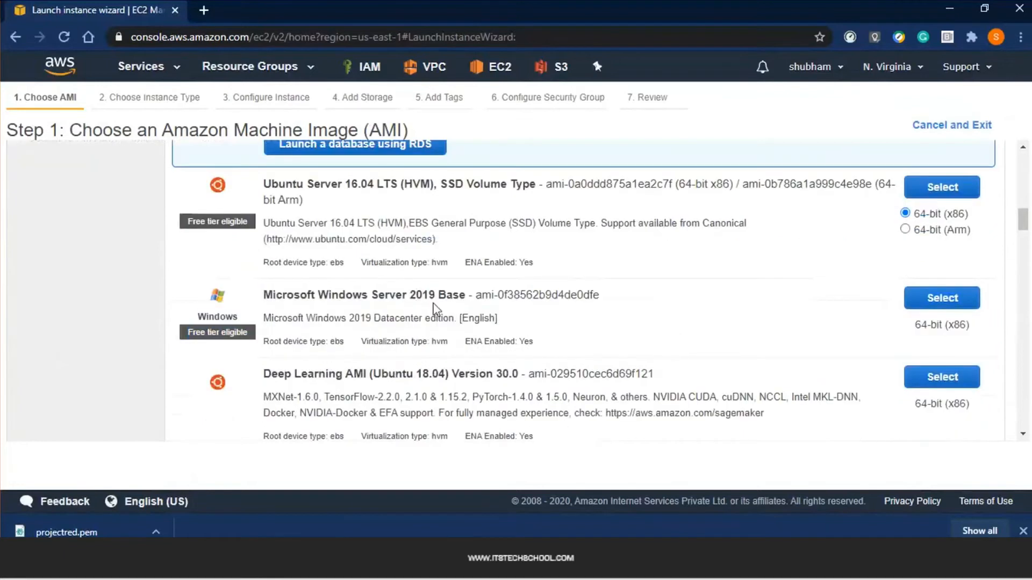
left_click(942, 298)
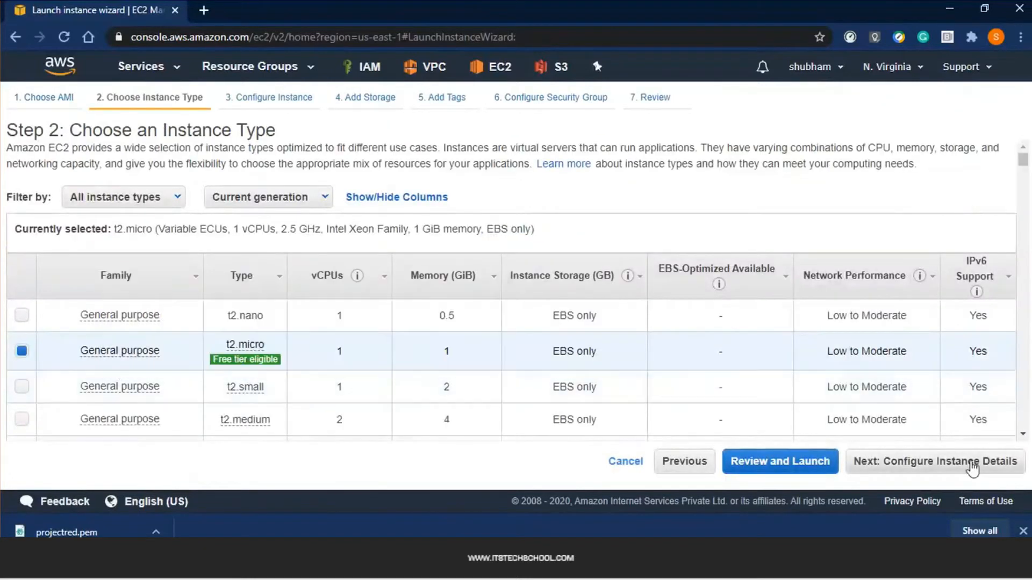
left_click(972, 467)
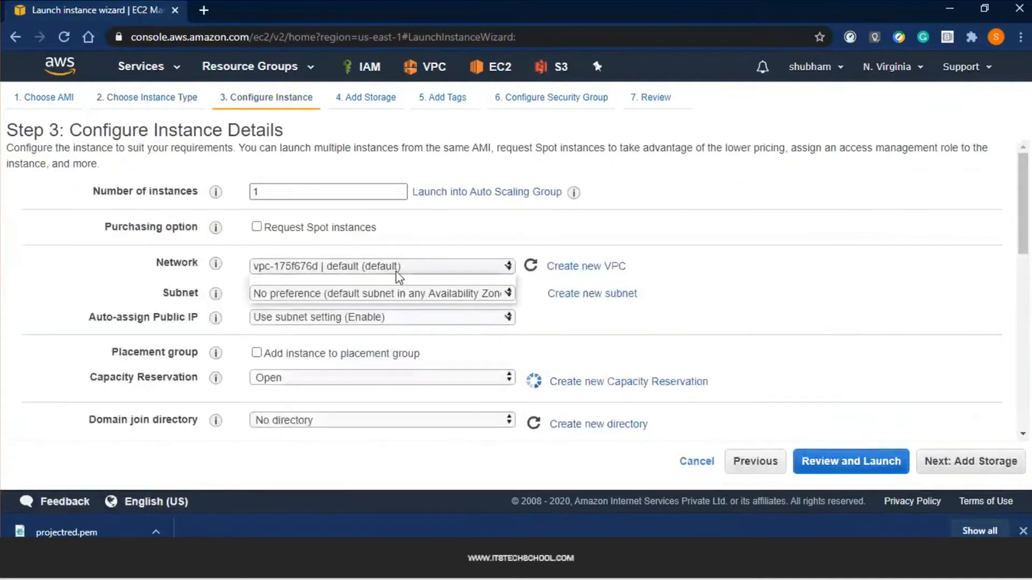
Put the Windows instance in ProjectRed's PublicRed subnet with public IP enabled, keeping 30 GiB storage
left_click(398, 266)
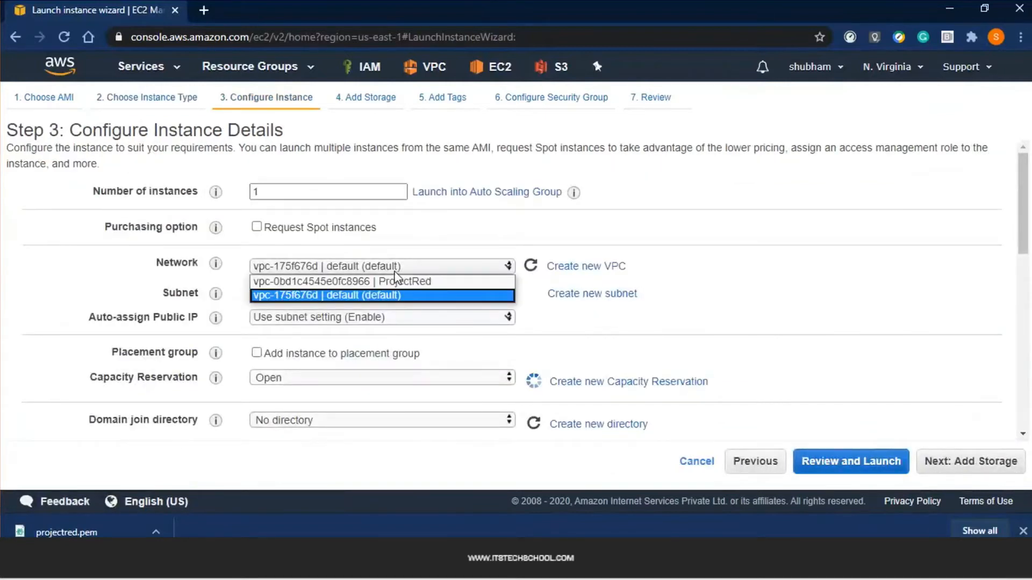
left_click(392, 280)
left_click(389, 333)
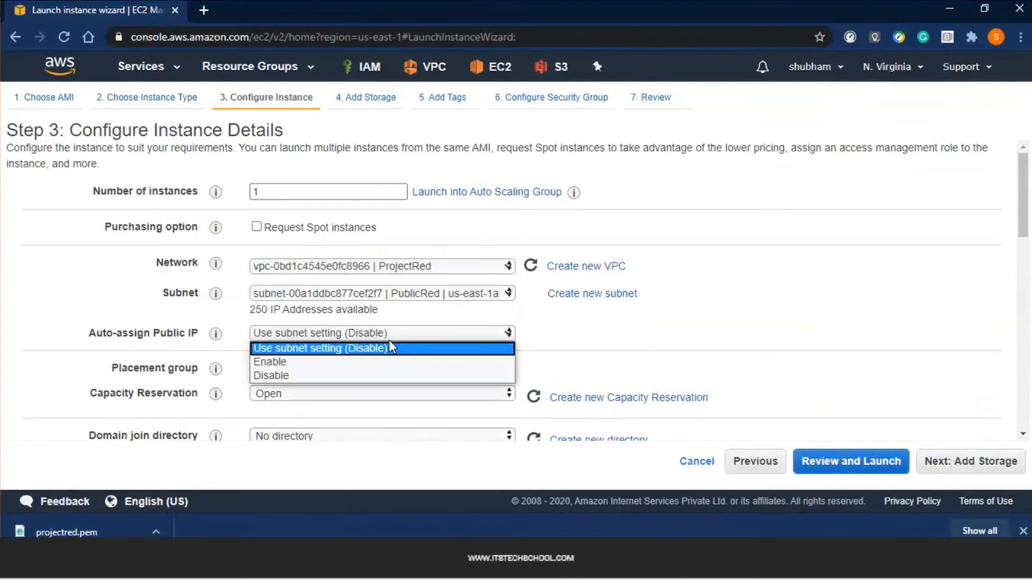
left_click(360, 368)
left_click(997, 470)
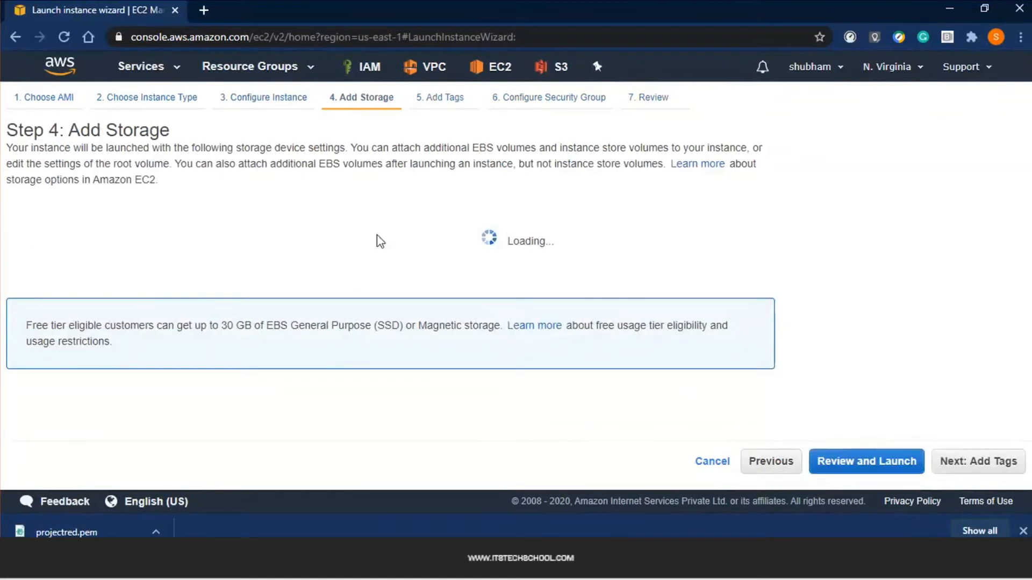
double_click(384, 278)
left_click(367, 326)
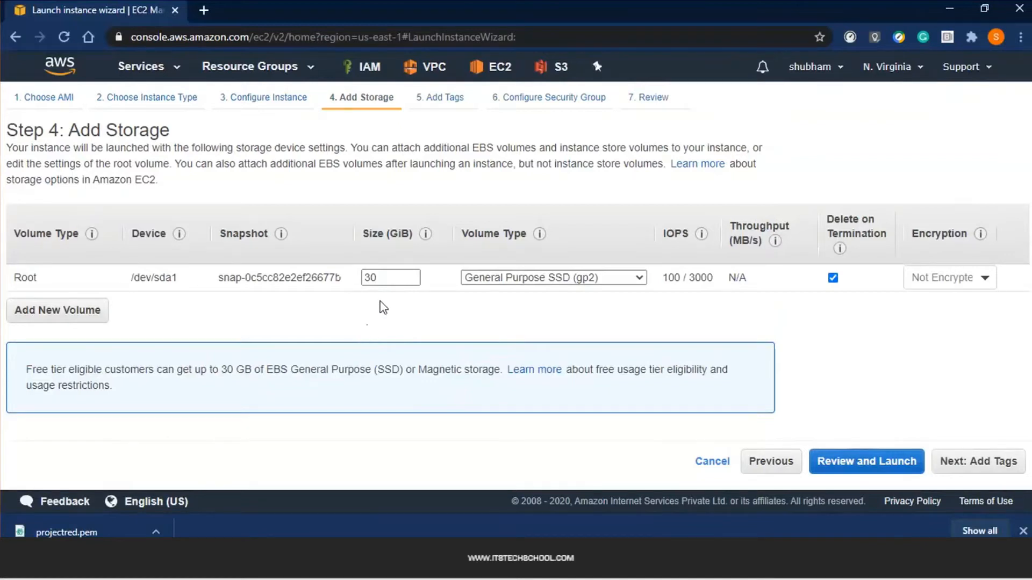
Tag the instance Name = JumpServer and os = Windows
left_click(991, 463)
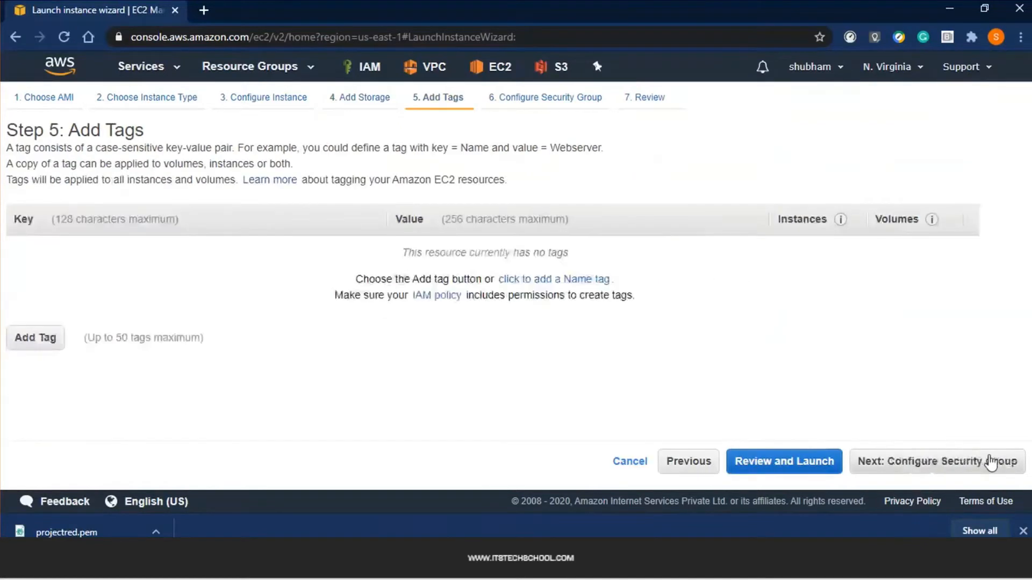
left_click(554, 285)
type("J")
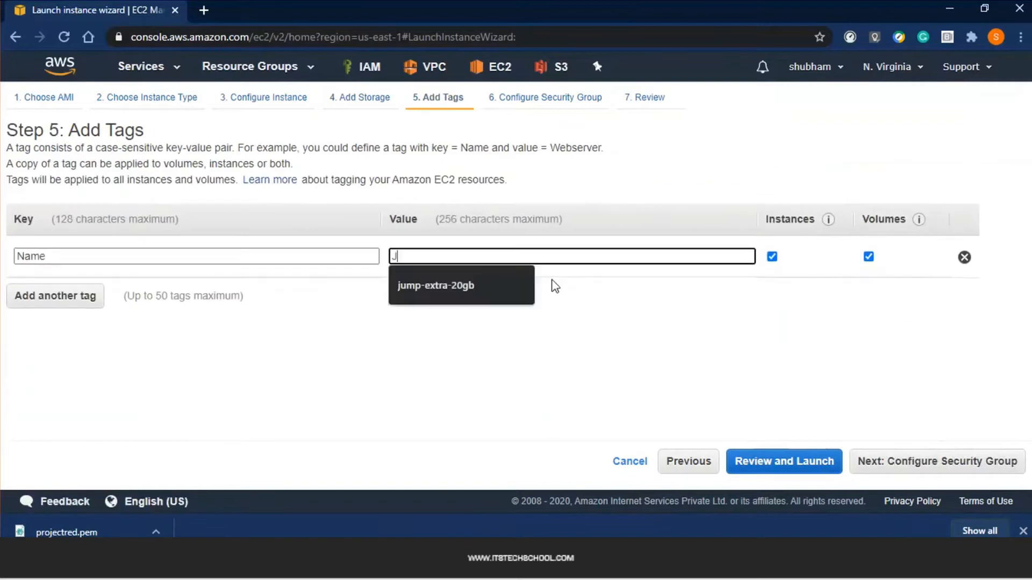
type("umpServer")
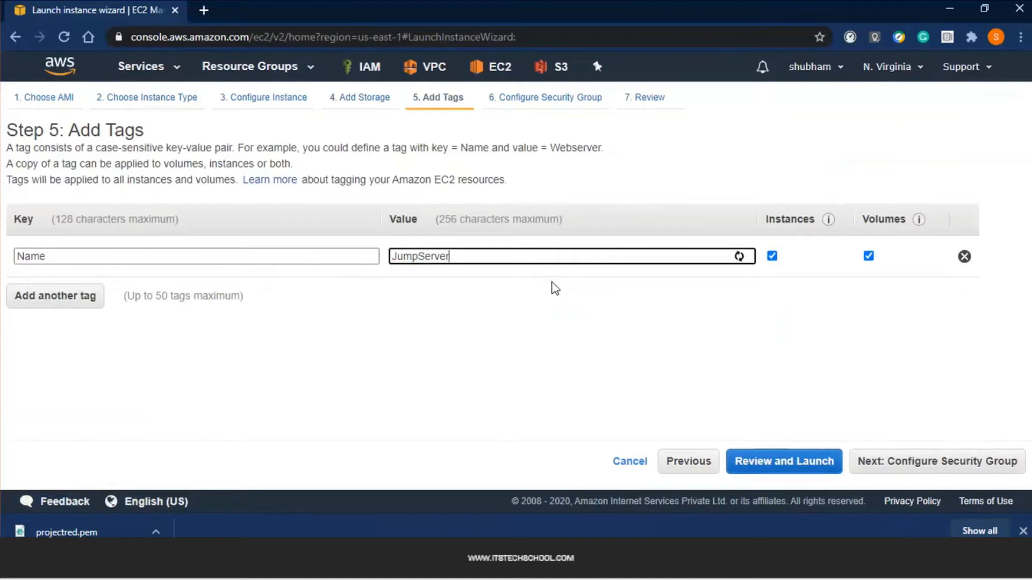
left_click(86, 298)
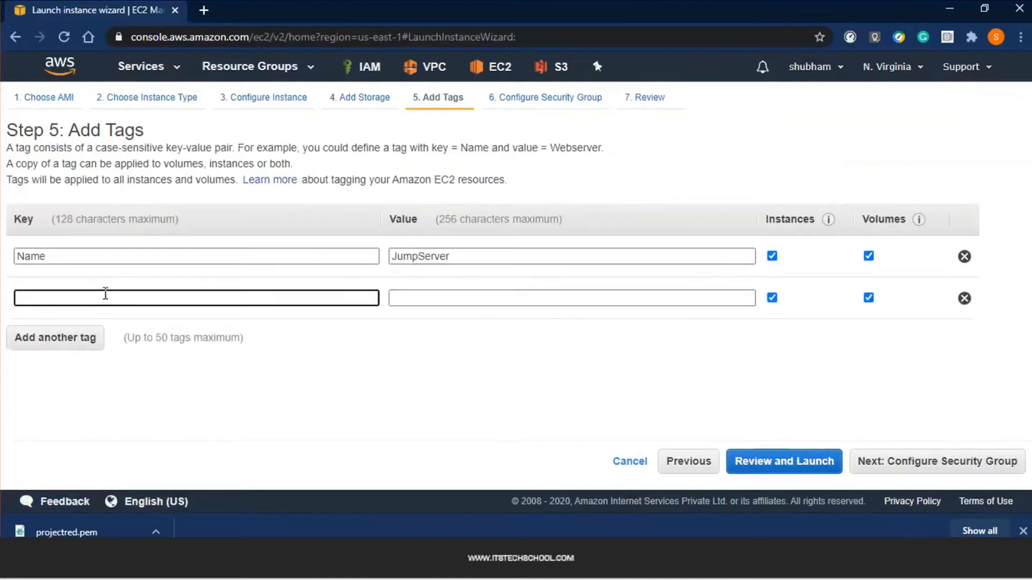
left_click(106, 294)
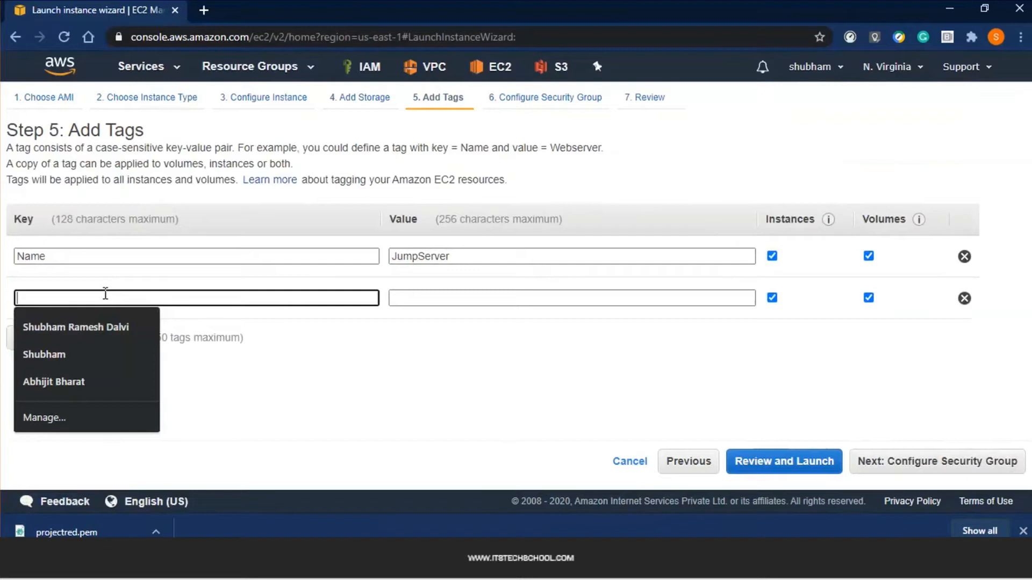
type("os")
key("Tab")
type("Win")
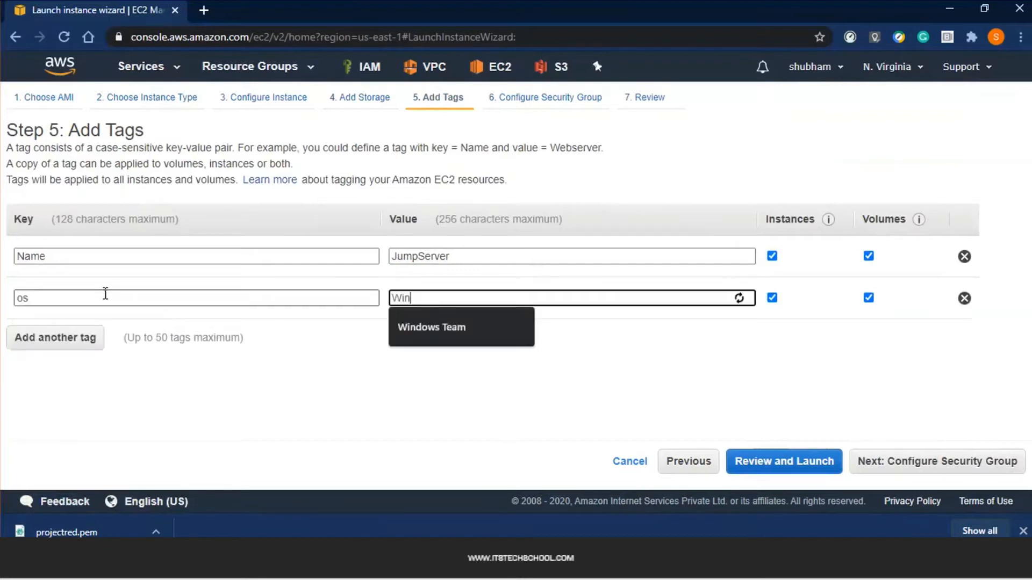
type("dows")
key("Tab")
Add a third tag managed = WindowsTeam and continue to the security group settings
left_click(73, 352)
type("mana")
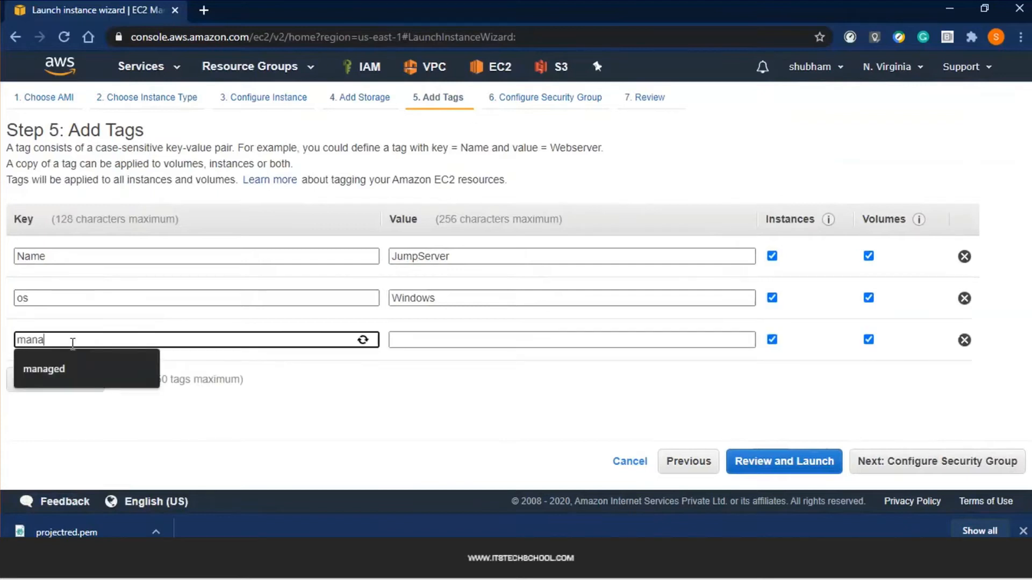
key("Down")
key("Tab")
type("Wind")
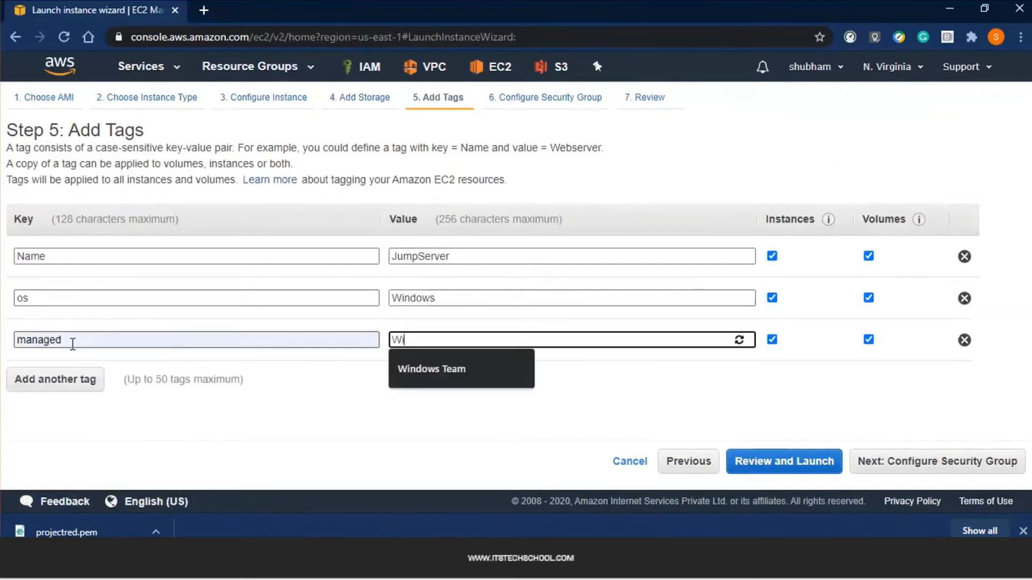
key("Down")
key("Return")
key("Left")
key("Left")
key("Left")
key("BackSpace")
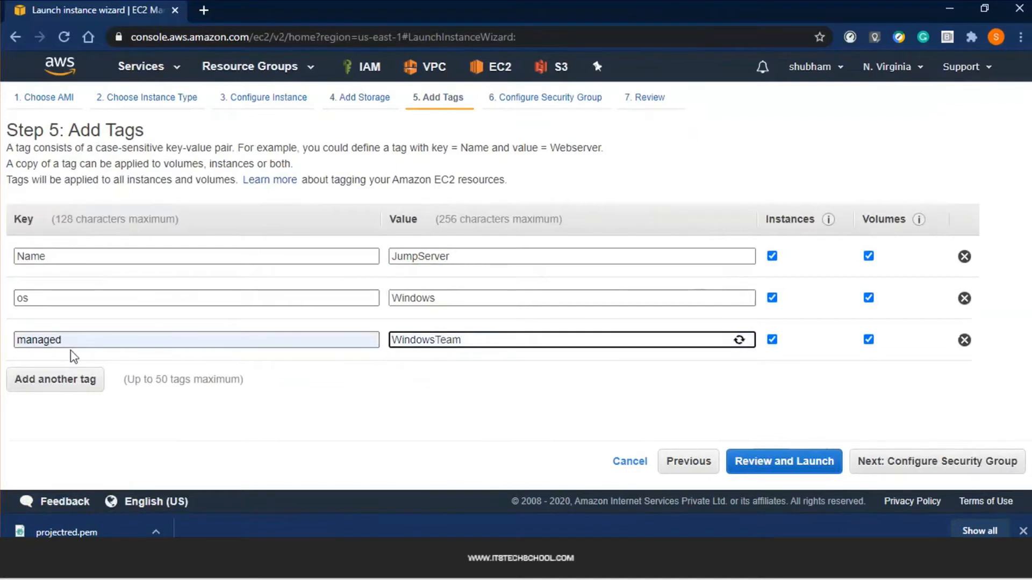
left_click(967, 465)
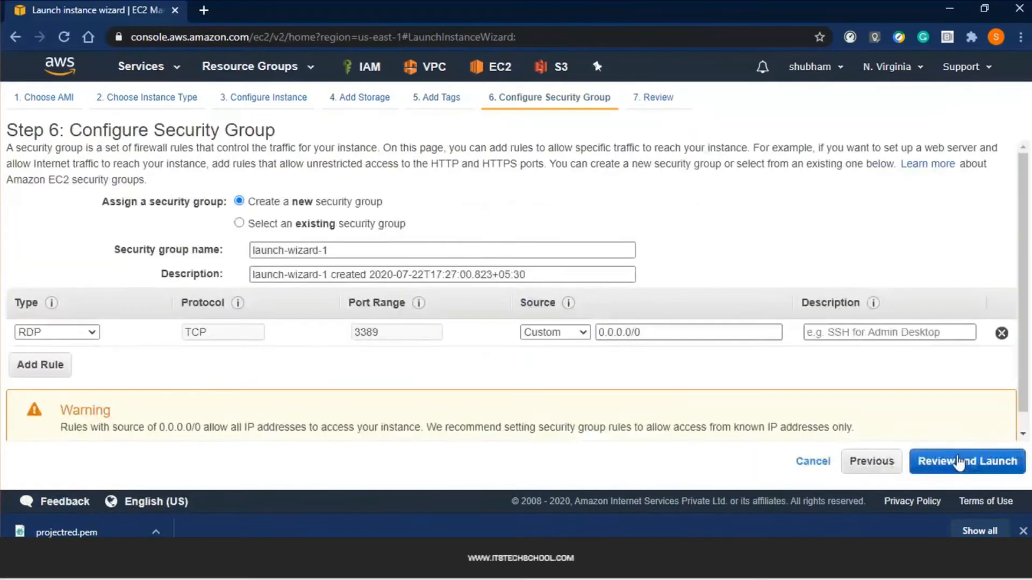
Assign the existing RedJump-SG security group and go to the launch review
left_click(306, 224)
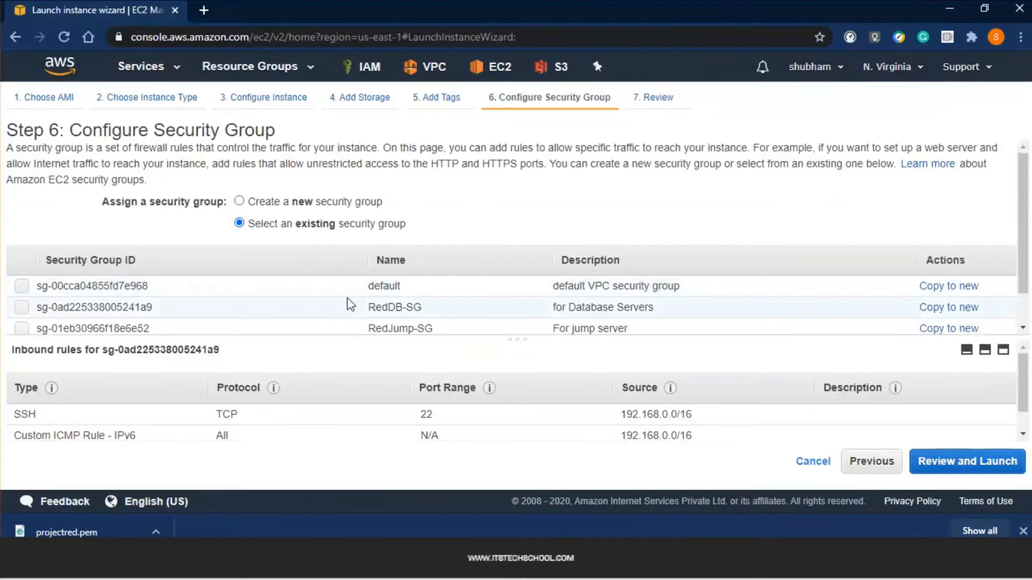
scroll(347, 298, "down", 1)
left_click(401, 293)
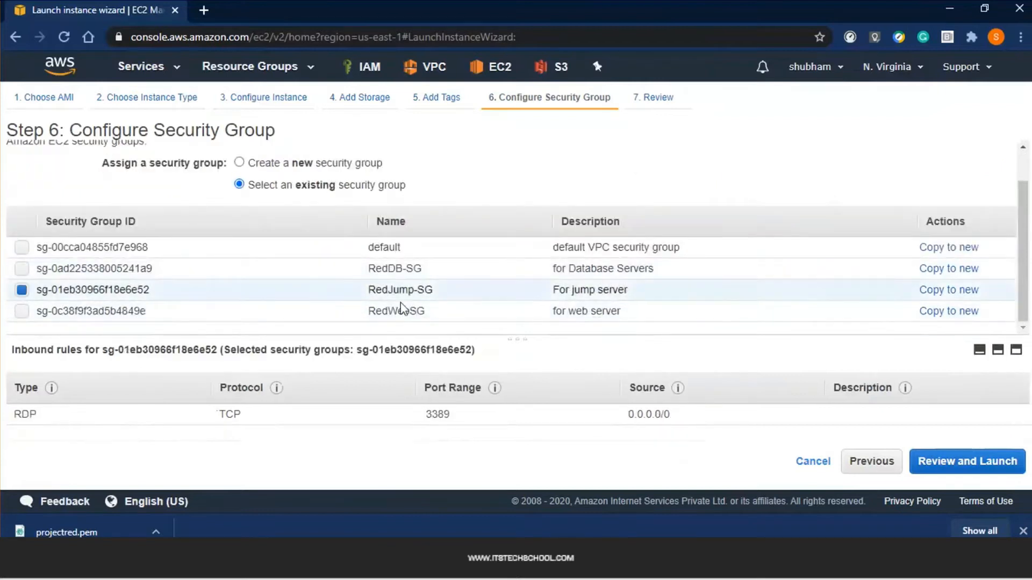
left_click(965, 461)
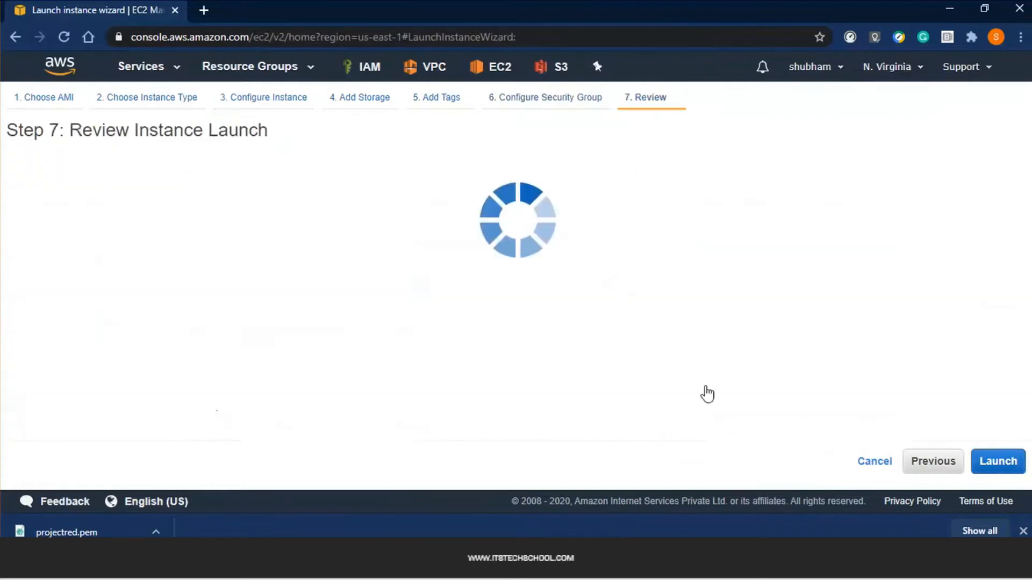
left_click_drag(63, 193, 561, 204)
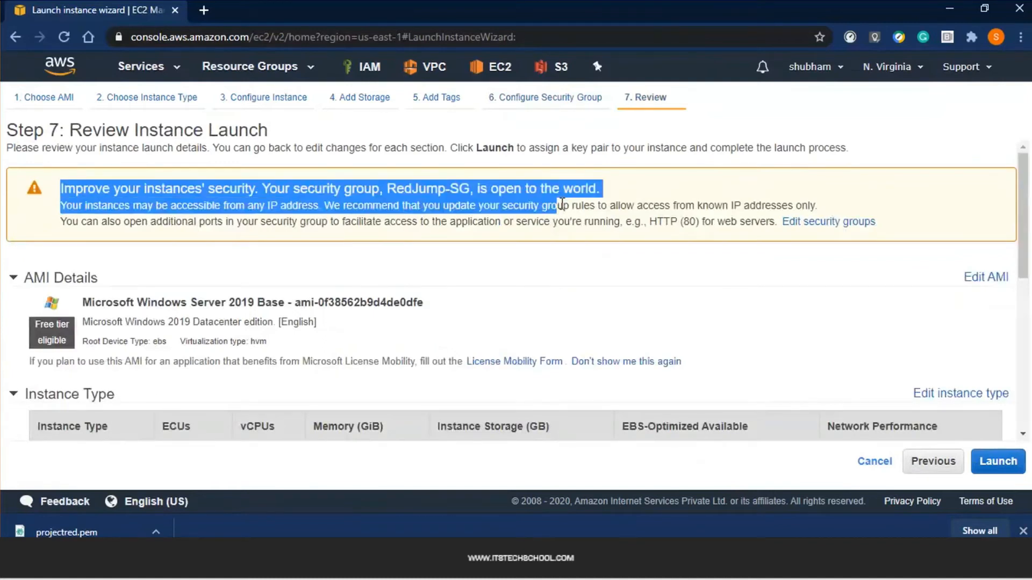
Launch the instance using the projectred key pair, acknowledging the private key file
left_click(995, 455)
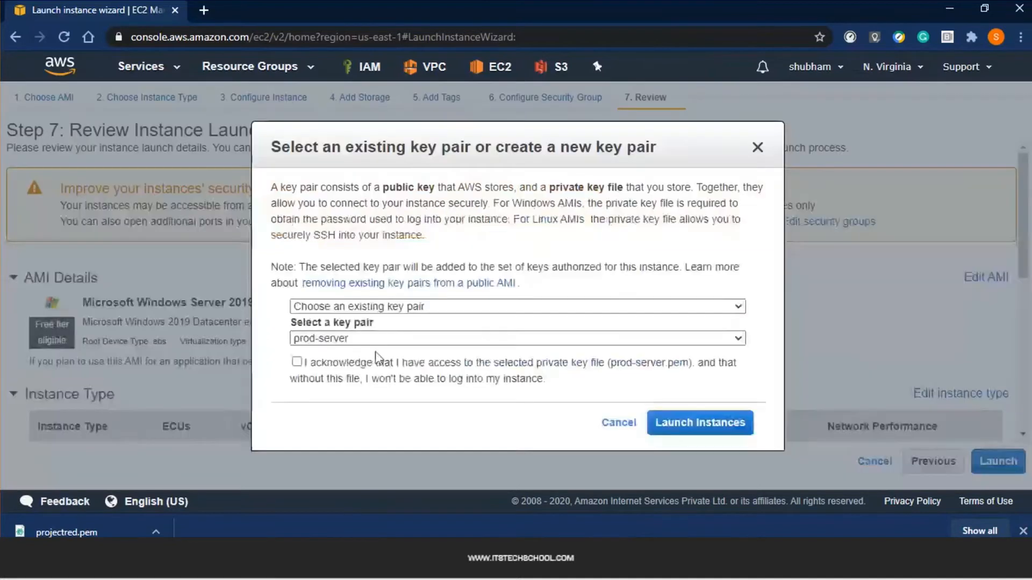
left_click(376, 360)
left_click(393, 338)
left_click(371, 367)
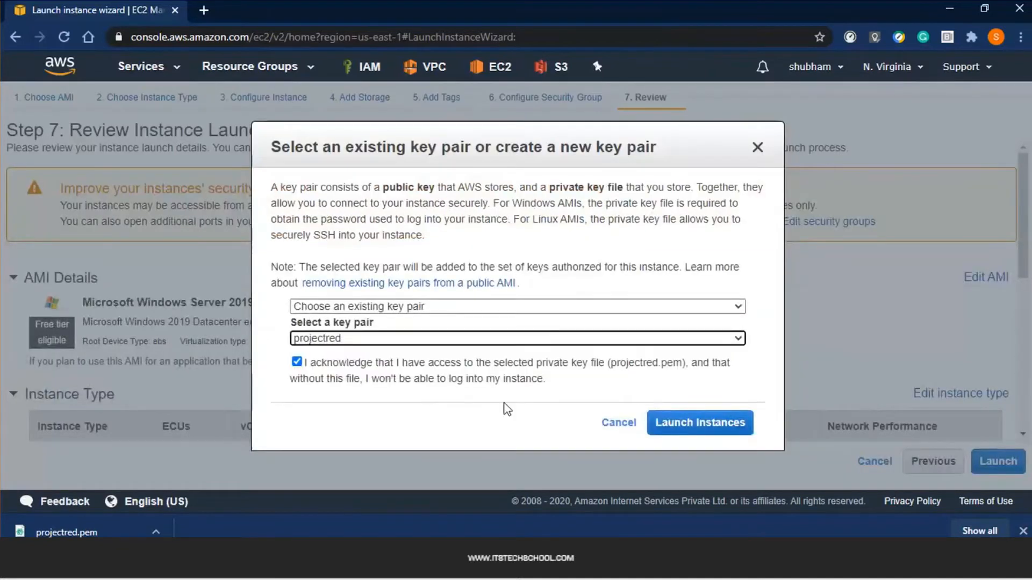
left_click(669, 423)
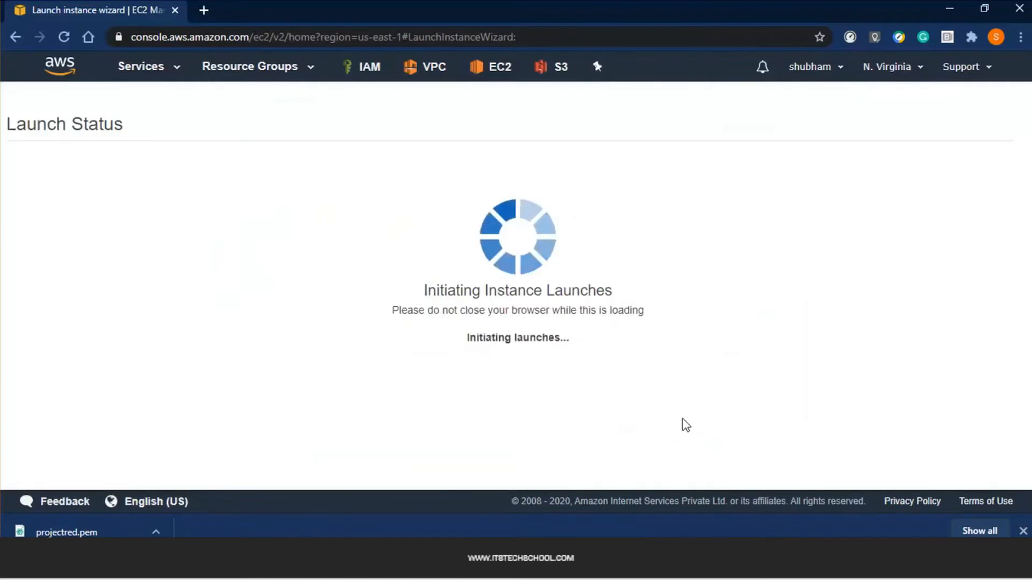
scroll(699, 430, "down", 5)
Check JumpServer, DB-server and WebServer in the Instances list and select WebServer's public IP 34.205.155.66
left_click(976, 472)
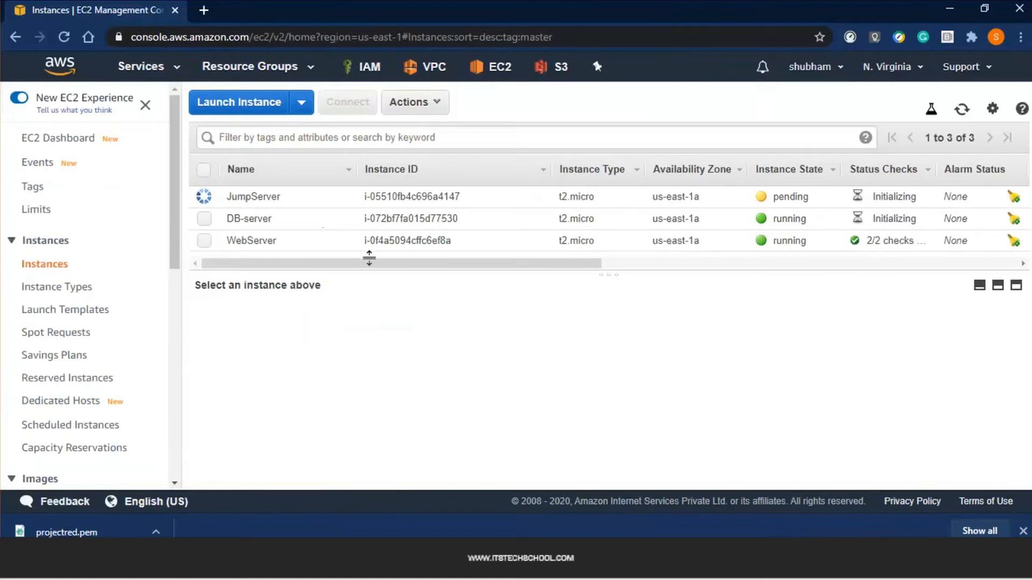
left_click(252, 239)
left_click(259, 218)
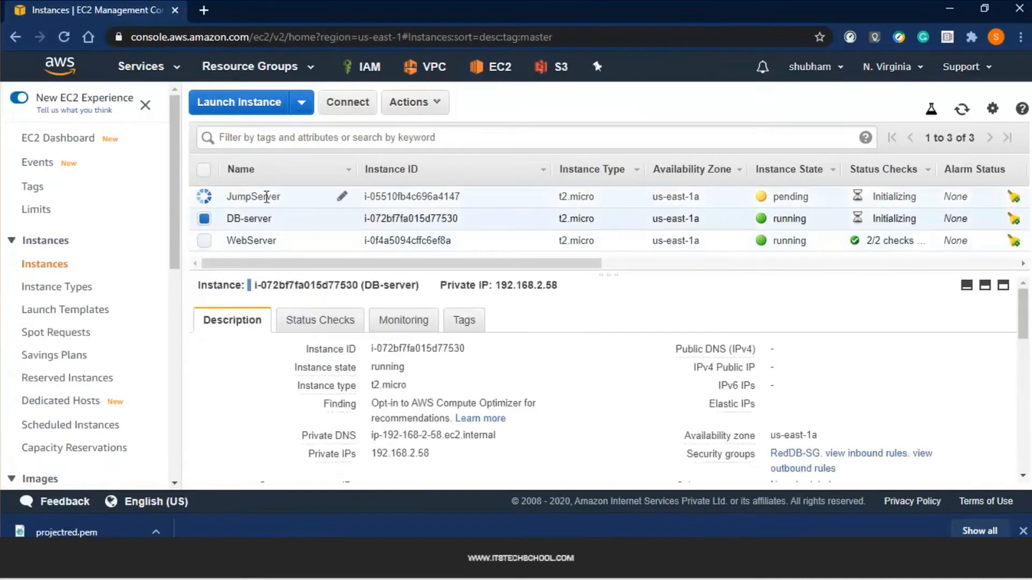
left_click(267, 197)
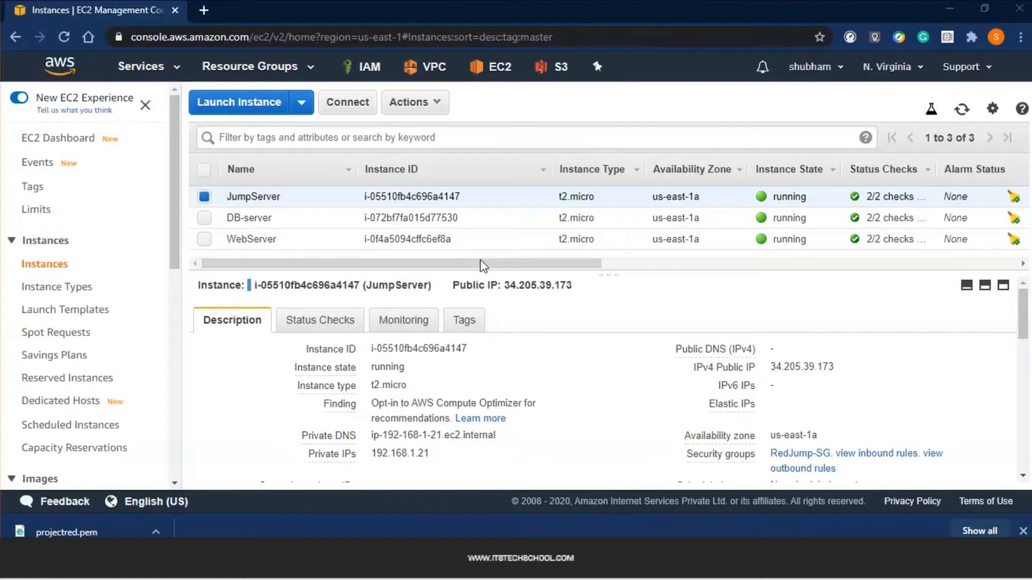
left_click(286, 244)
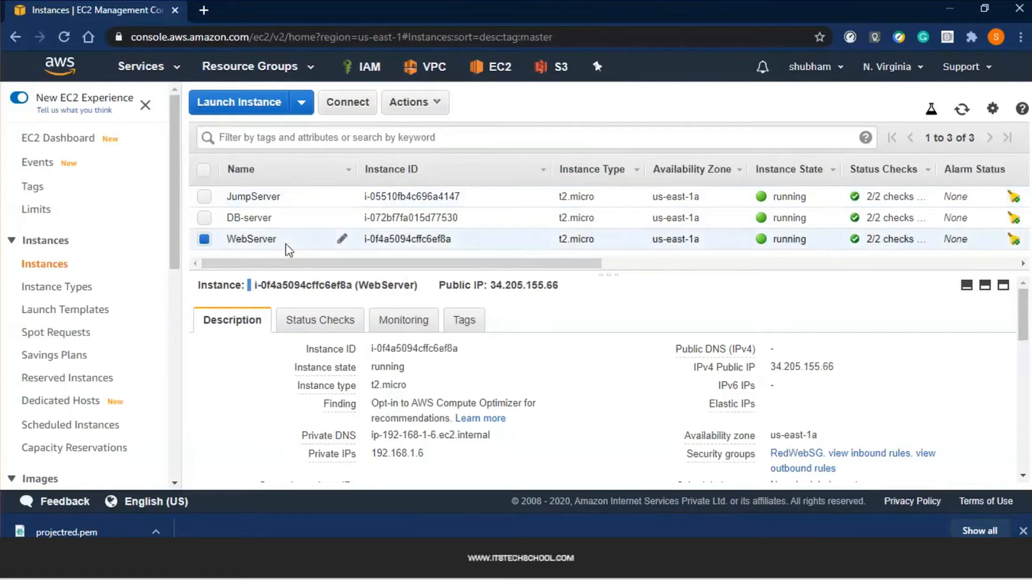
left_click_drag(493, 283, 555, 283)
key("ctrl+c")
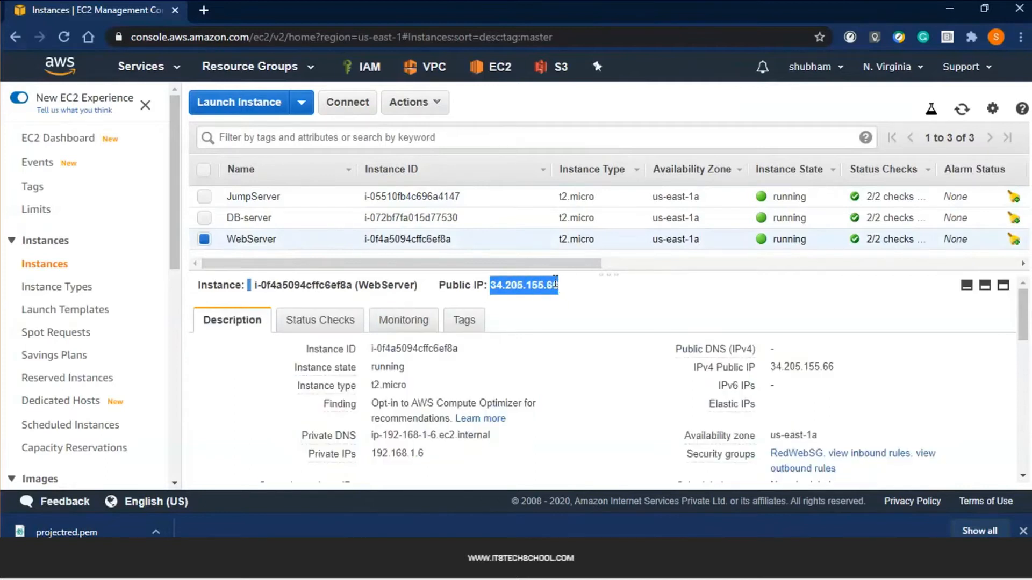
Load 34.205.155.66 in a new tab, confirm 'Welcome to my first web server', then close it
key("ctrl+t")
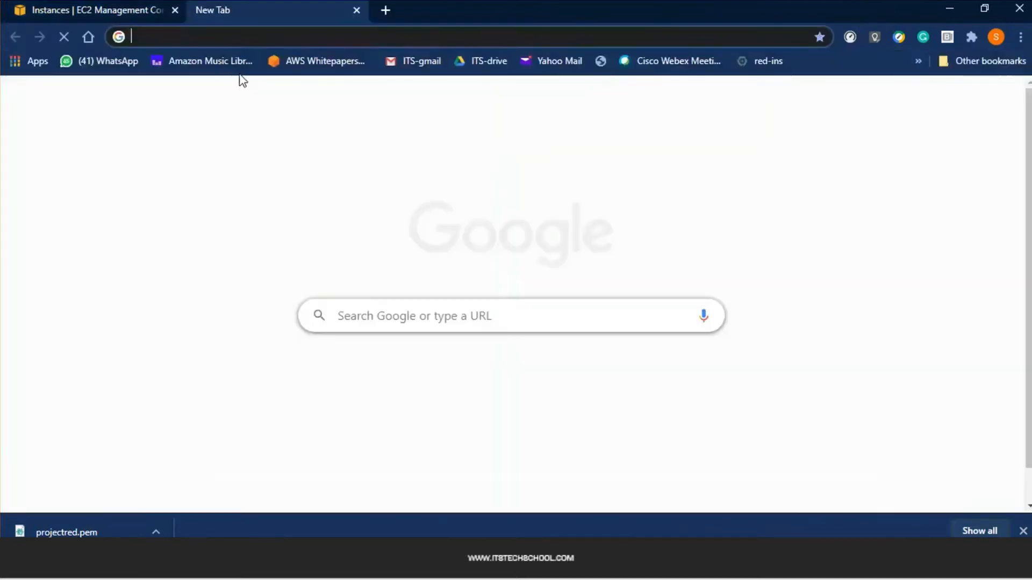
key("ctrl+v")
key("Return")
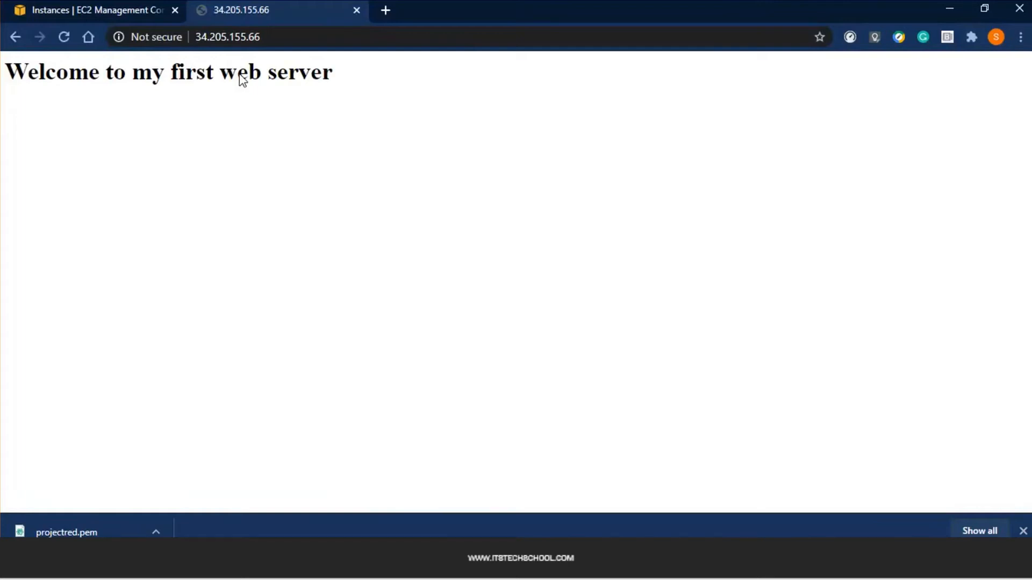
key("ctrl+w")
left_click(268, 238)
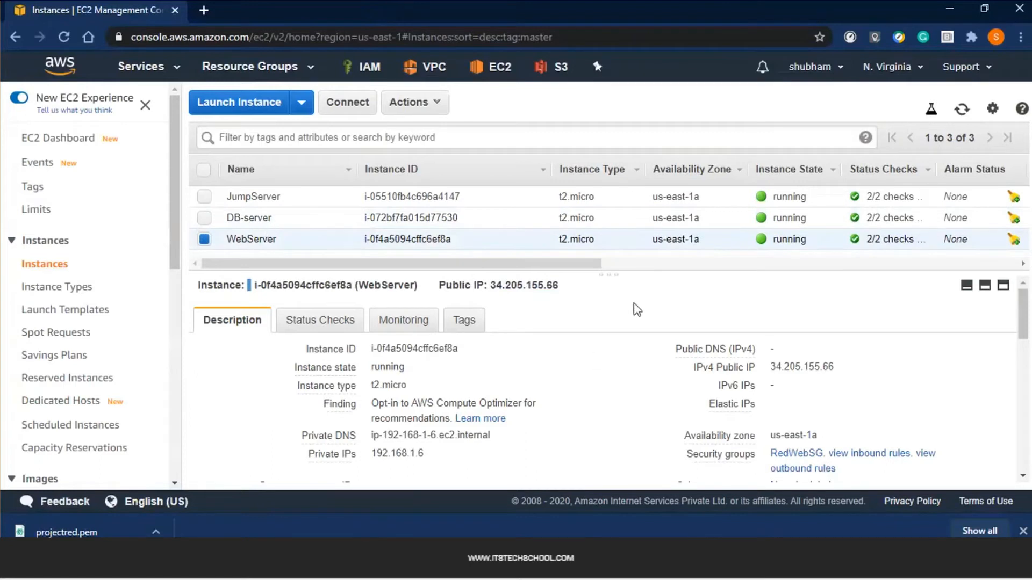
Open JumpServer's connection details, noting IP 34.205.39.173 and user Administrator, and request the password
left_click(255, 193)
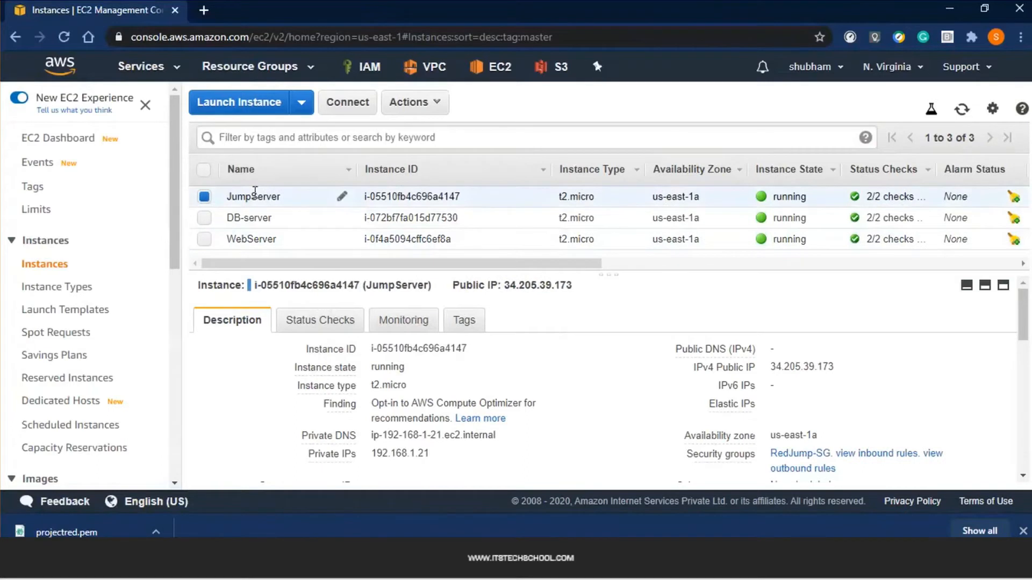
left_click(370, 105)
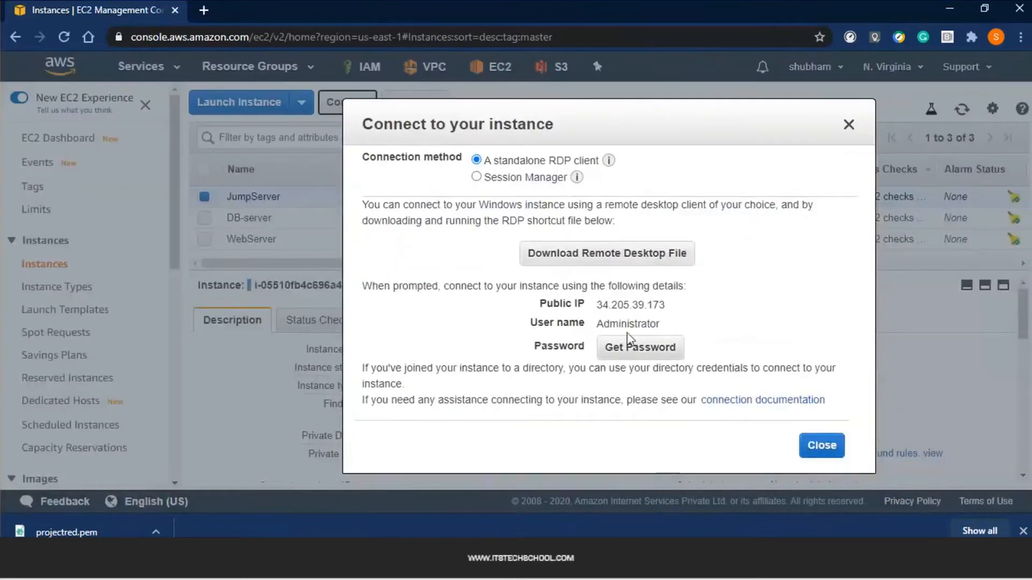
double_click(604, 305)
double_click(659, 324)
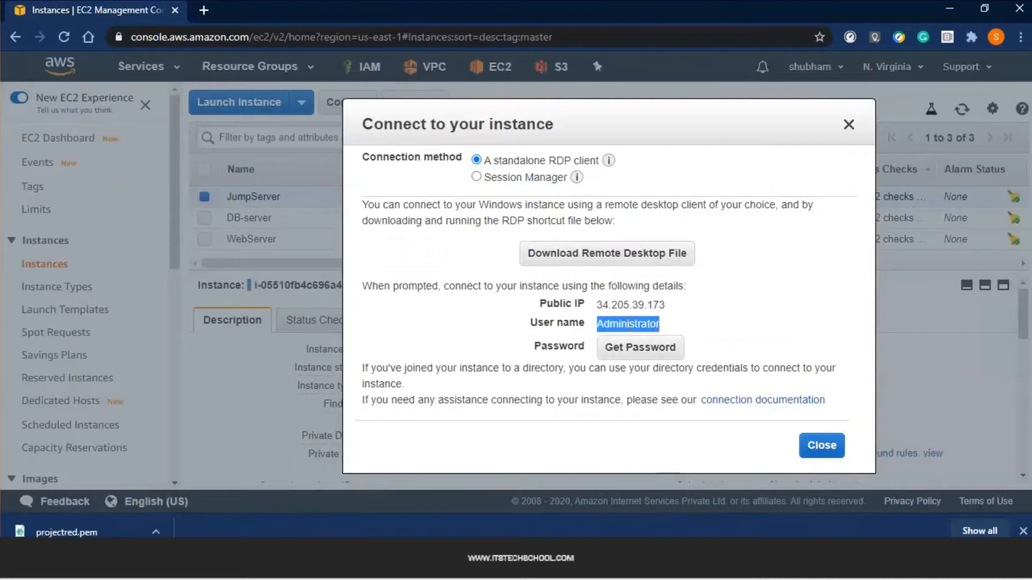
left_click(631, 358)
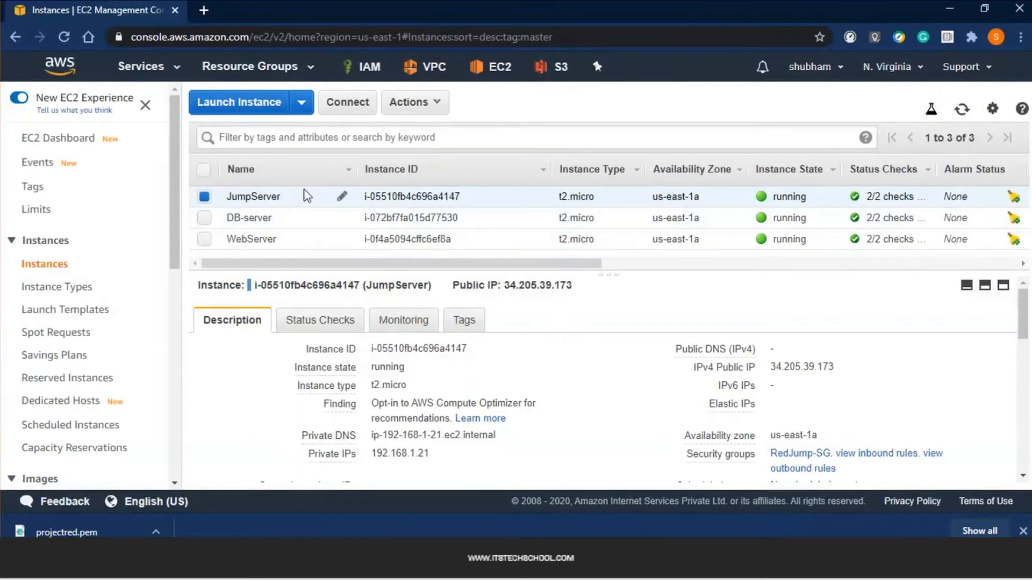
Load projectred.pem from Downloads and decrypt the Administrator password
left_click(348, 102)
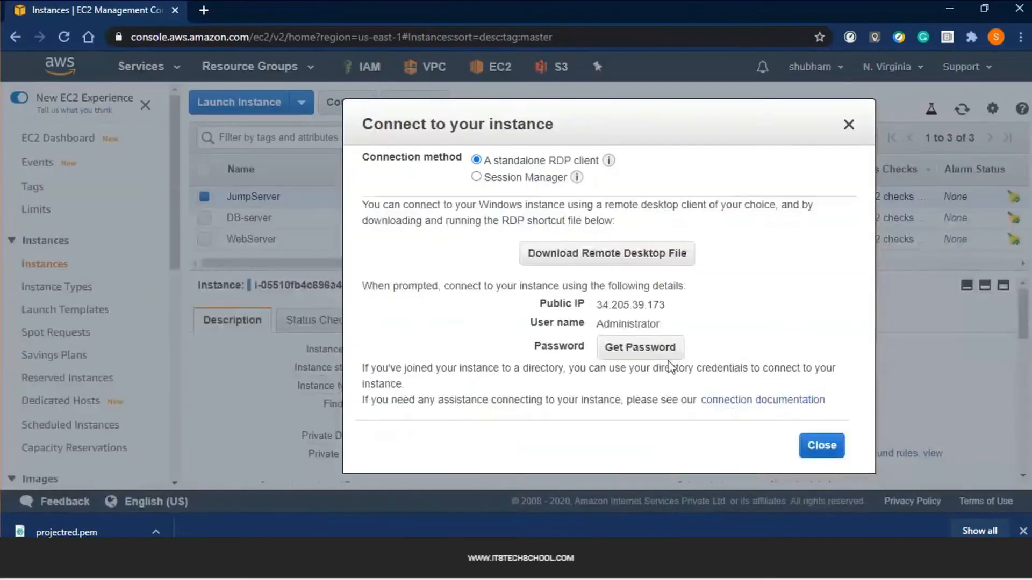
left_click(655, 347)
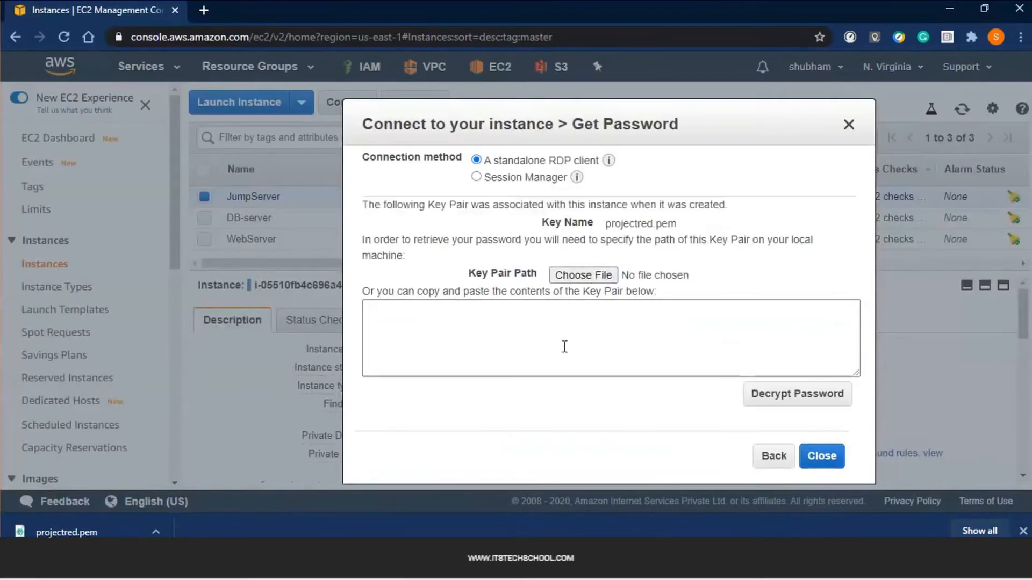
double_click(614, 224)
left_click(598, 277)
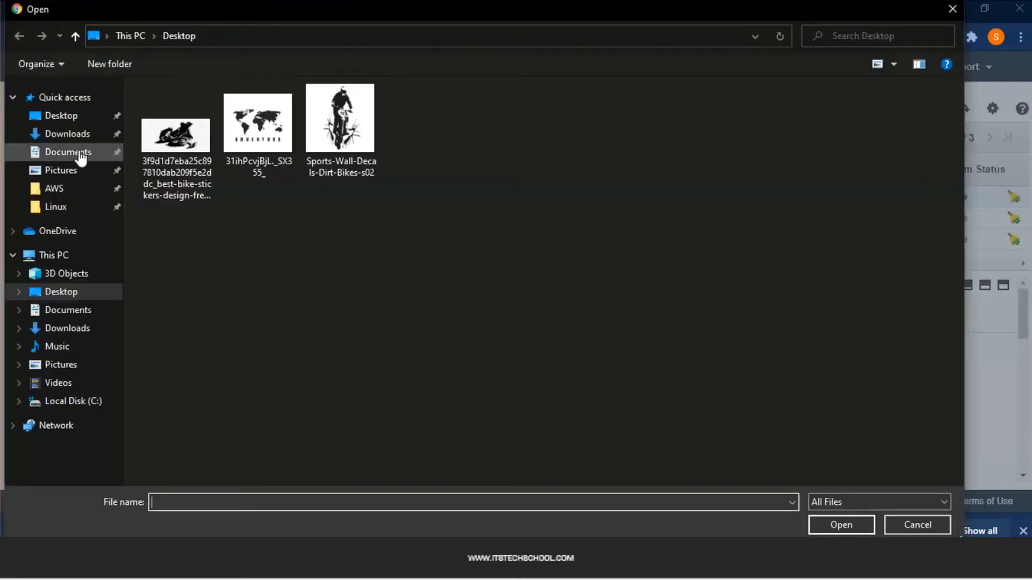
left_click(80, 154)
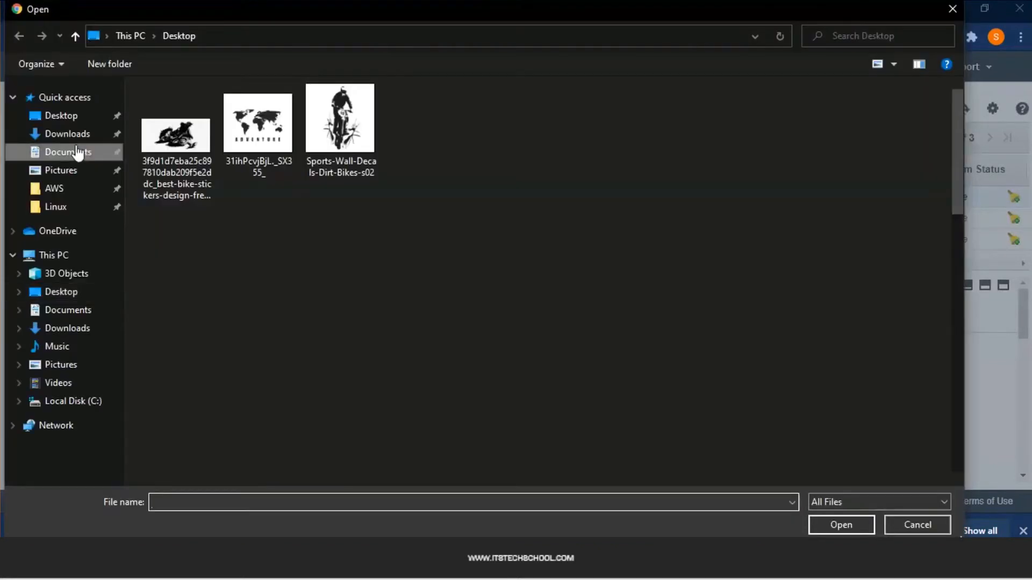
left_click(72, 135)
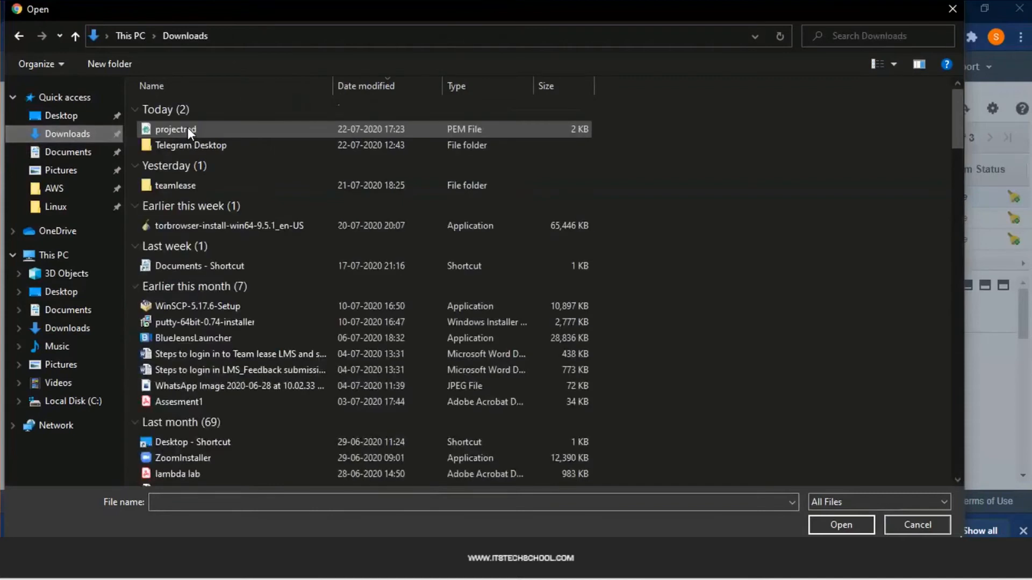
double_click(188, 129)
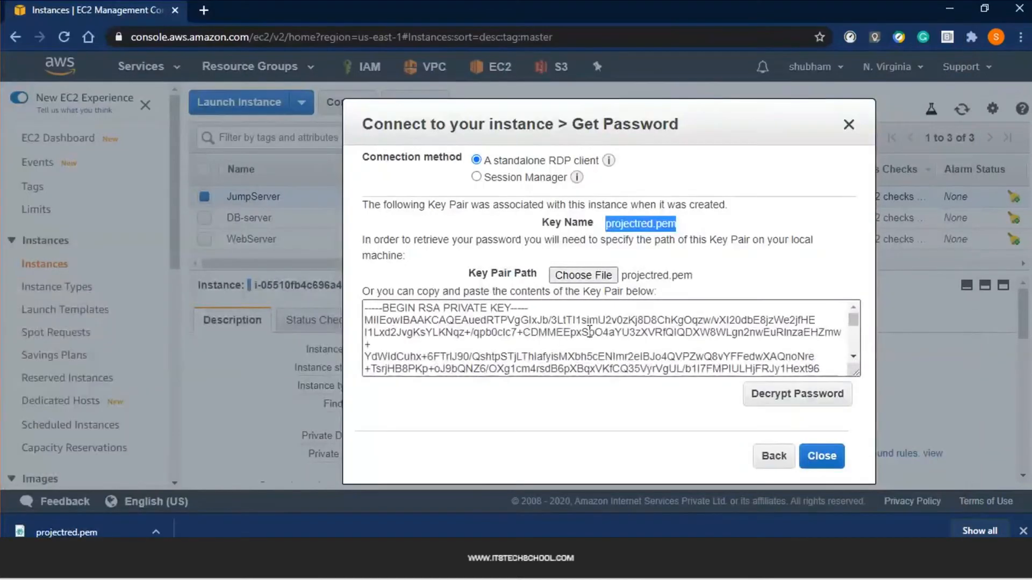
left_click_drag(381, 309, 719, 370)
left_click(796, 394)
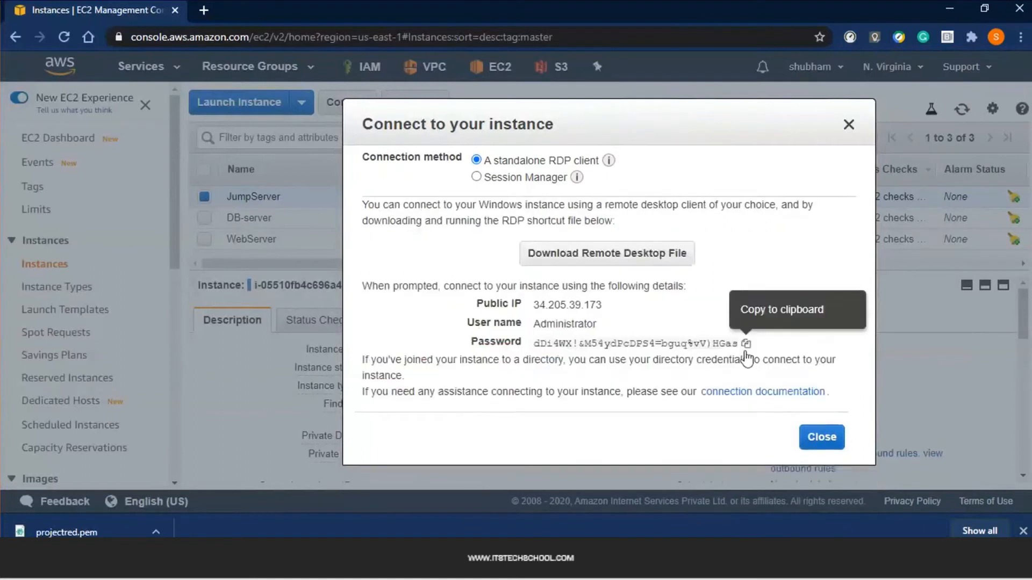
Copy the decrypted password into a new Notepad document
left_click(747, 345)
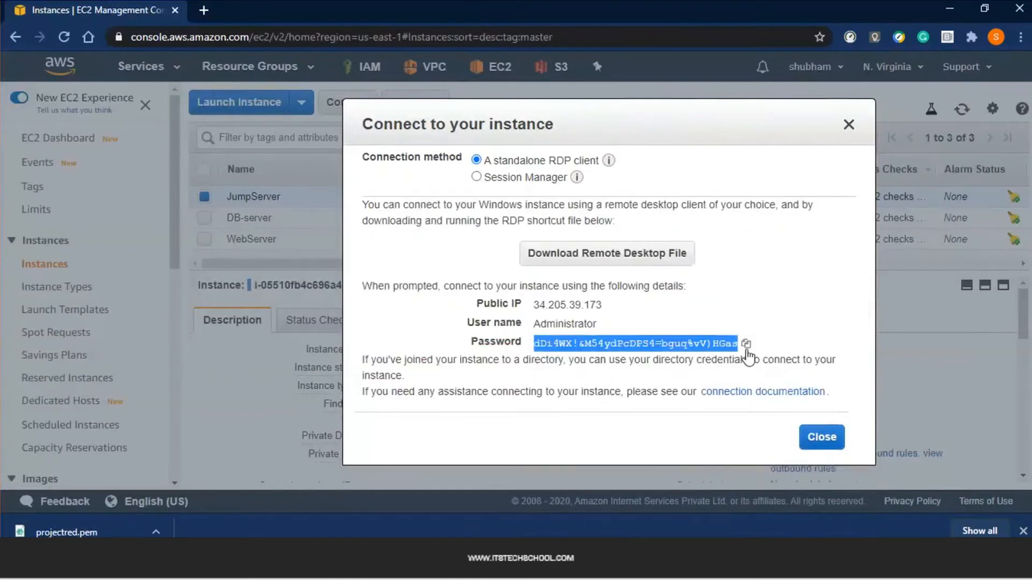
key("alt+Tab")
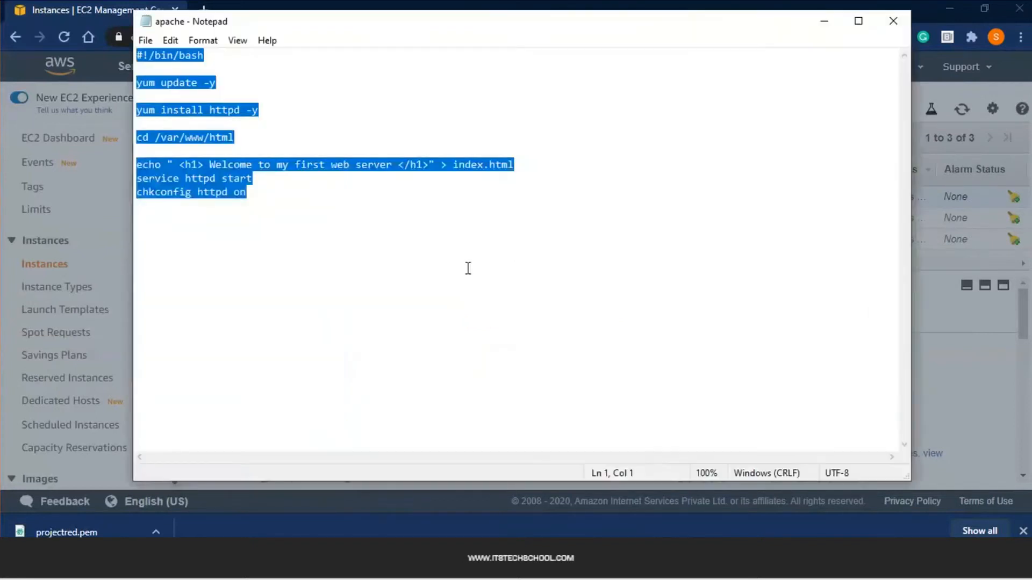
left_click(465, 266)
key("ctrl+n")
key("ctrl+v")
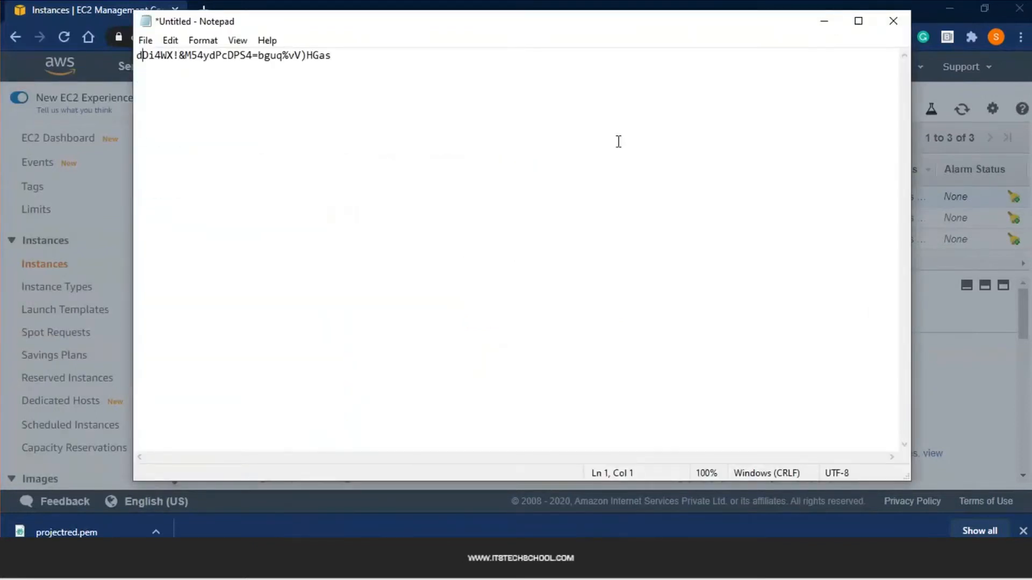
key("Return")
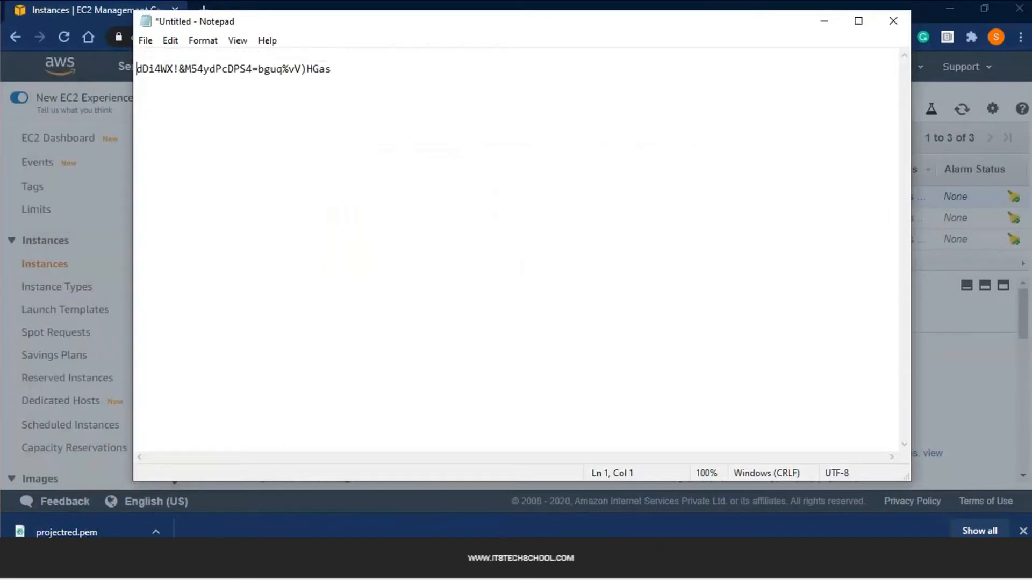
Add JumpServer's public IP 34.205.39.173 at the top of the note
key("alt+Tab")
double_click(576, 304)
key("ctrl+c")
key("alt+Tab")
key("Up")
key("ctrl+v")
key("Return")
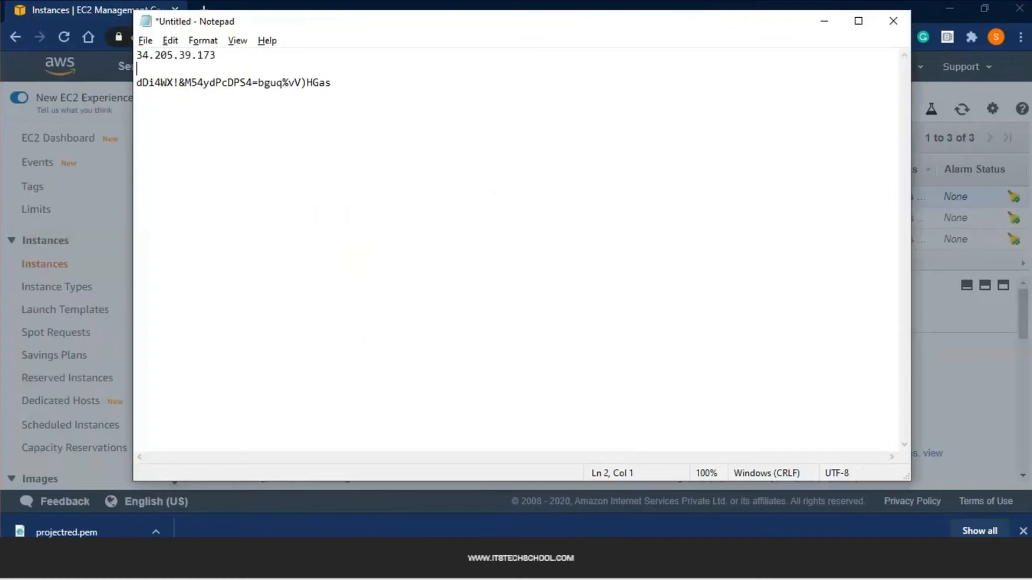
Add the user name Administrator to the note and download the remote desktop file
key("alt+Tab")
double_click(578, 323)
key("ctrl+c")
key("alt+Tab")
key("ctrl+v")
left_click(556, 307)
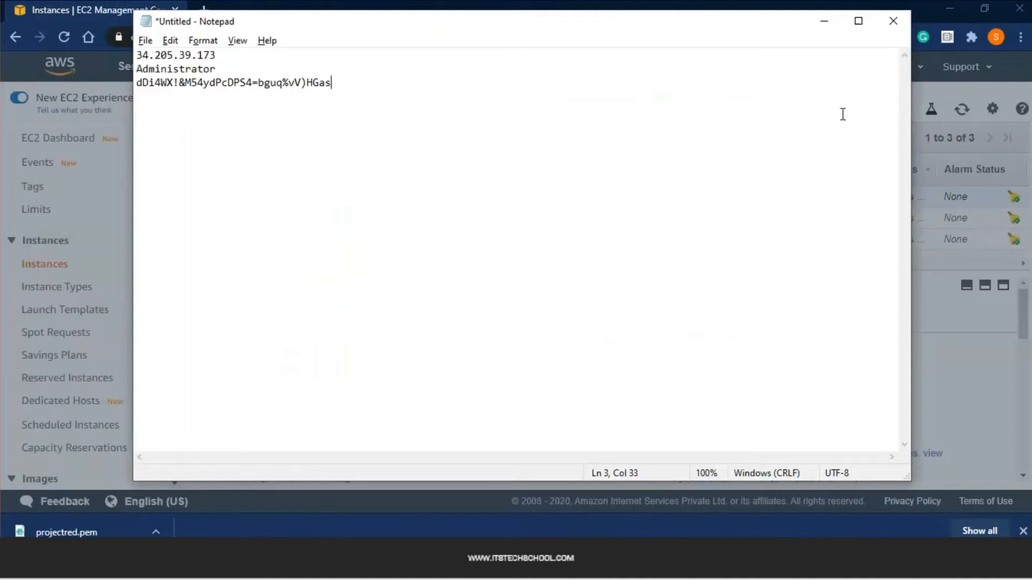
left_click(824, 21)
left_click(617, 256)
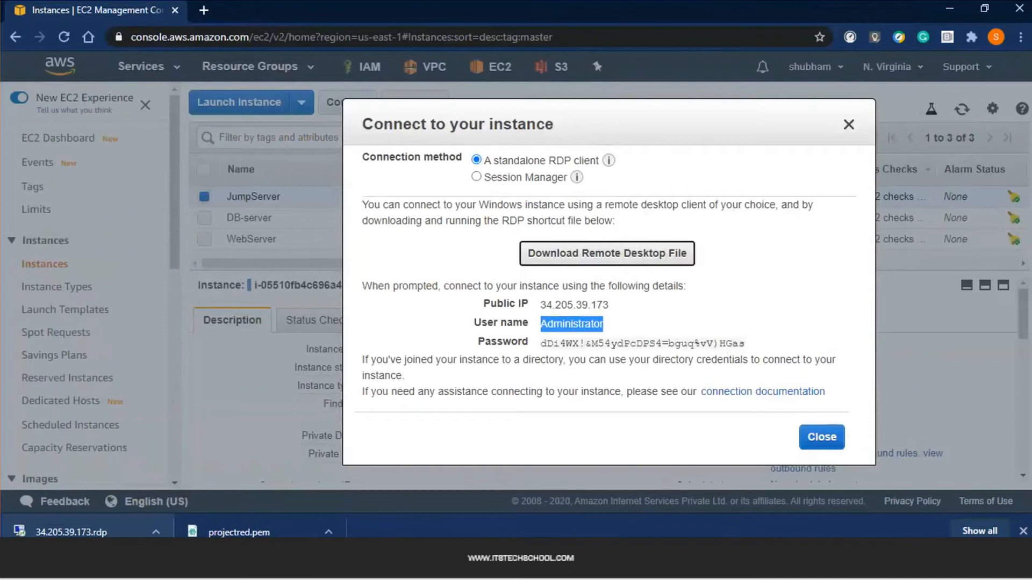
Open 34.205.39.173.rdp, start the connection and copy the Administrator password again
left_click(81, 533)
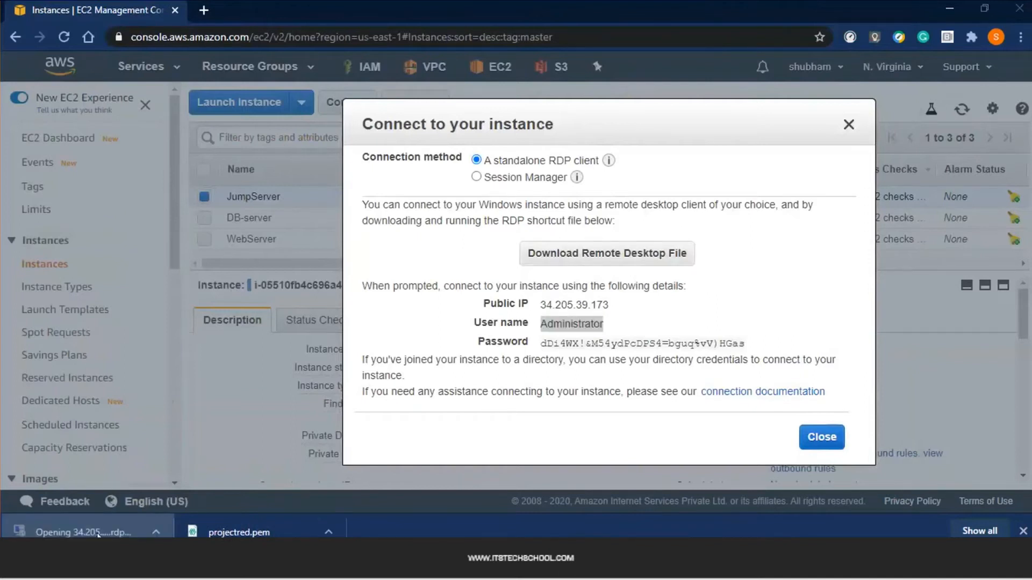
left_click(620, 361)
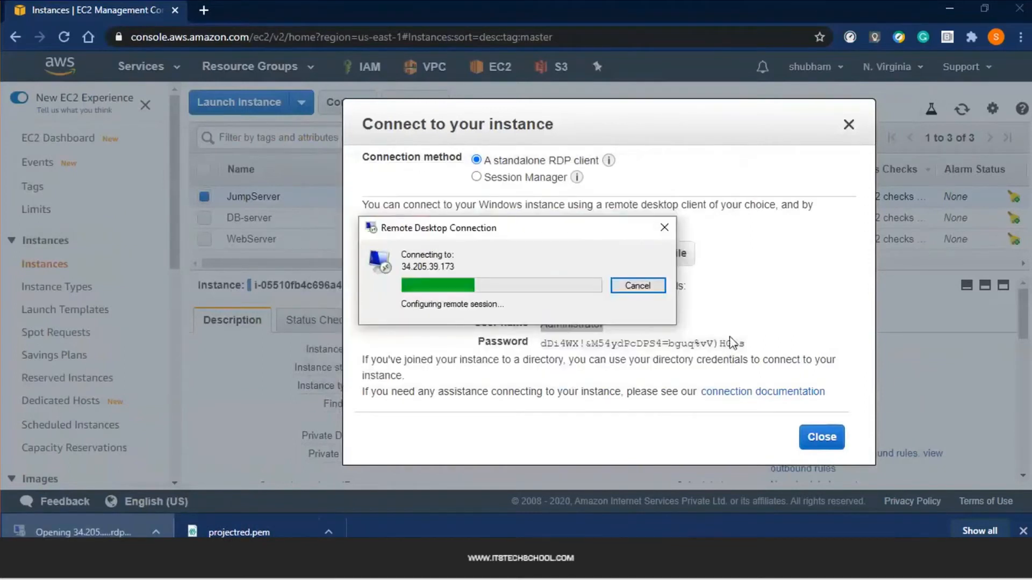
left_click(746, 345)
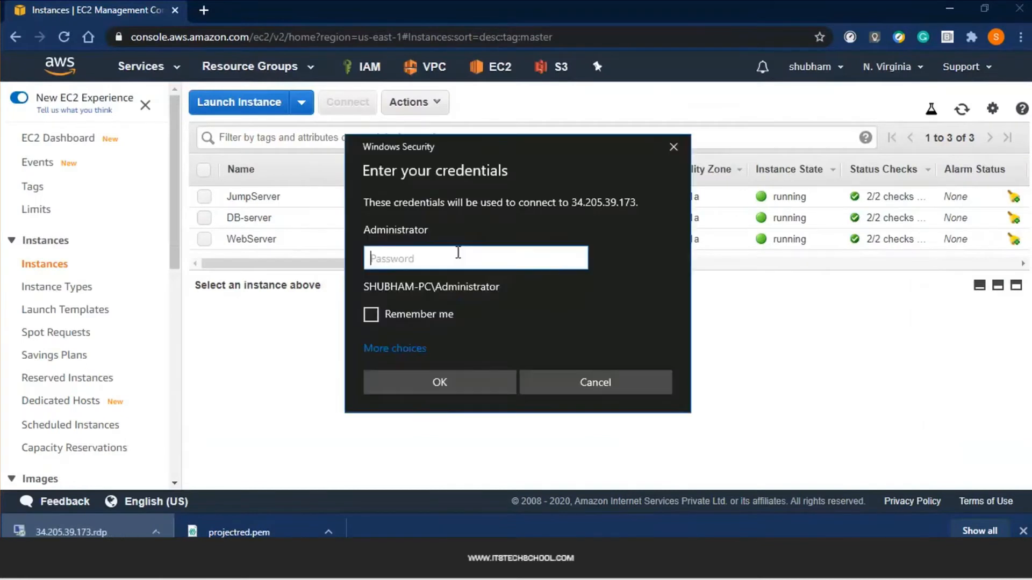
key("alt+Tab")
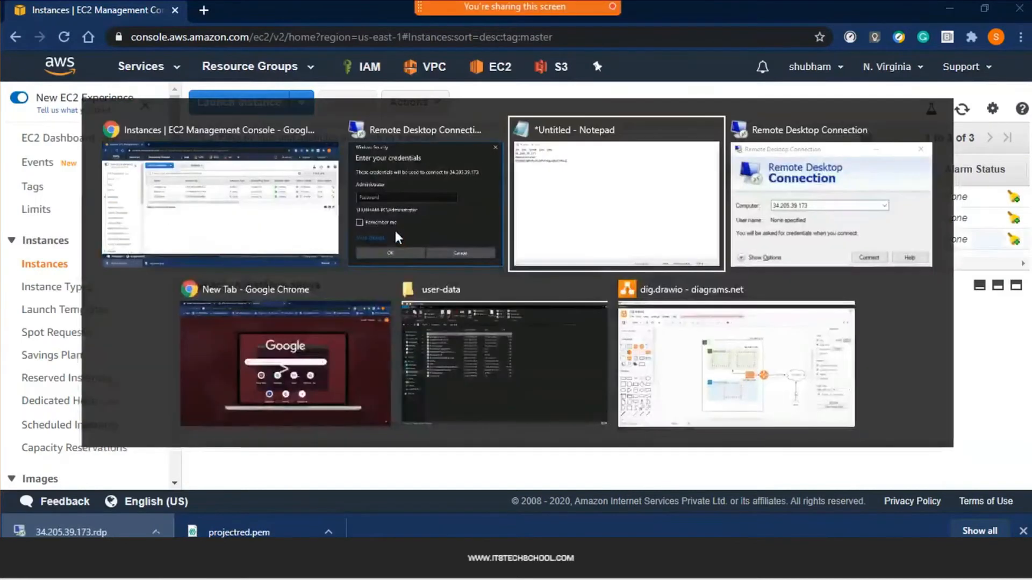
left_click_drag(344, 158, 183, 145)
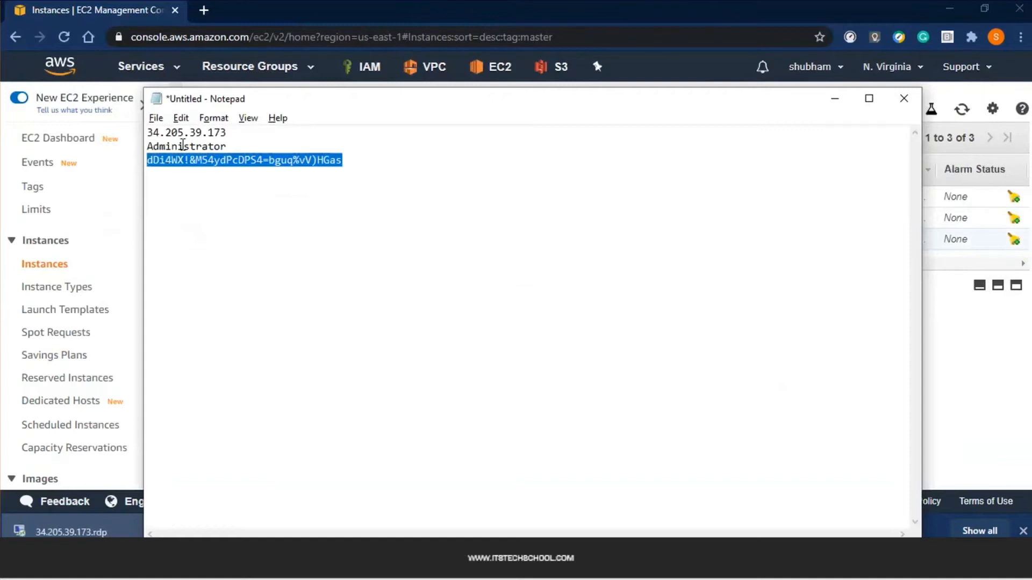
left_click(835, 102)
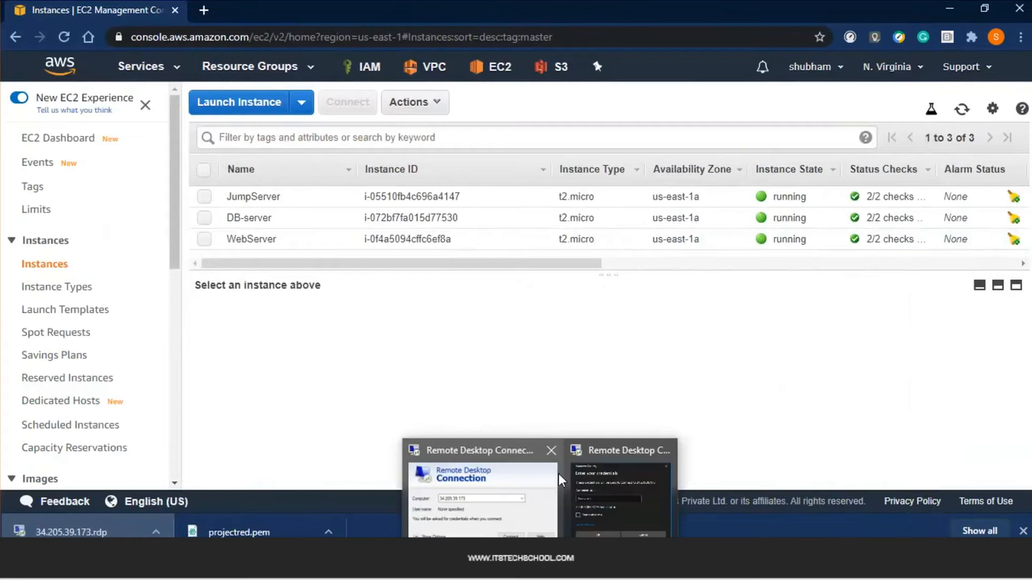
left_click(559, 473)
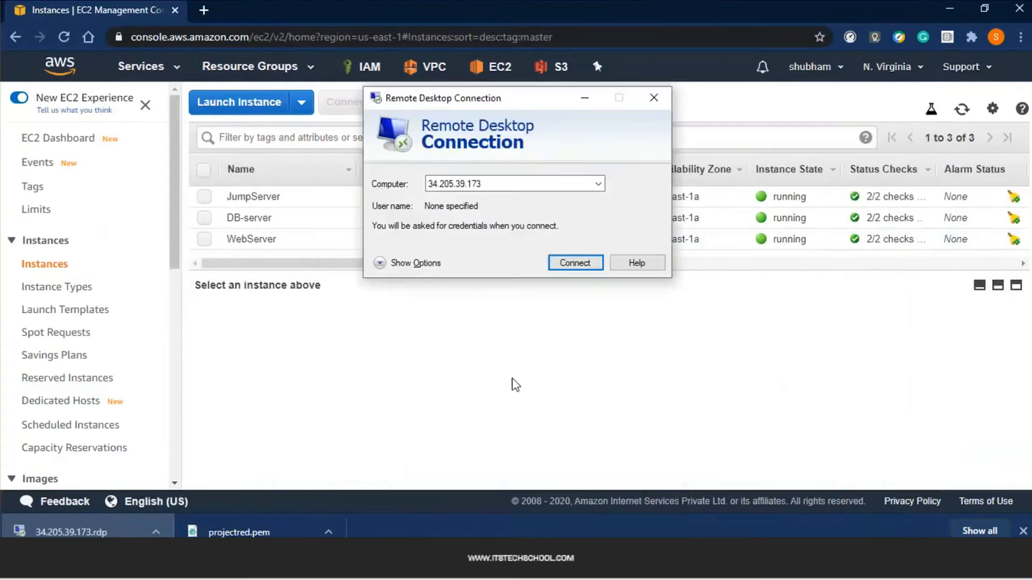
left_click(656, 99)
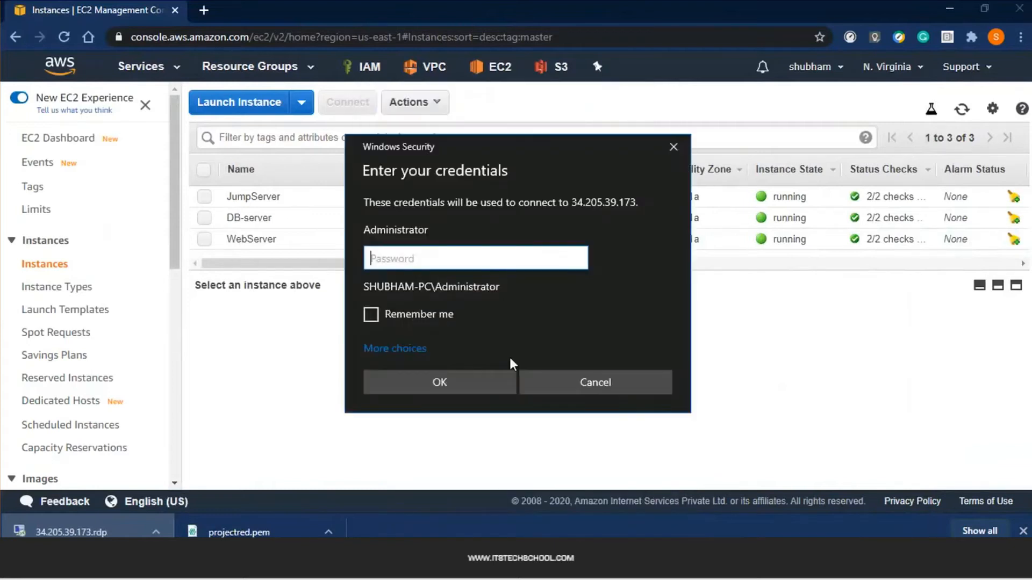
Sign in as Administrator with the pasted password, accept the certificate, and minimize the session
key("ctrl+v")
left_click(479, 389)
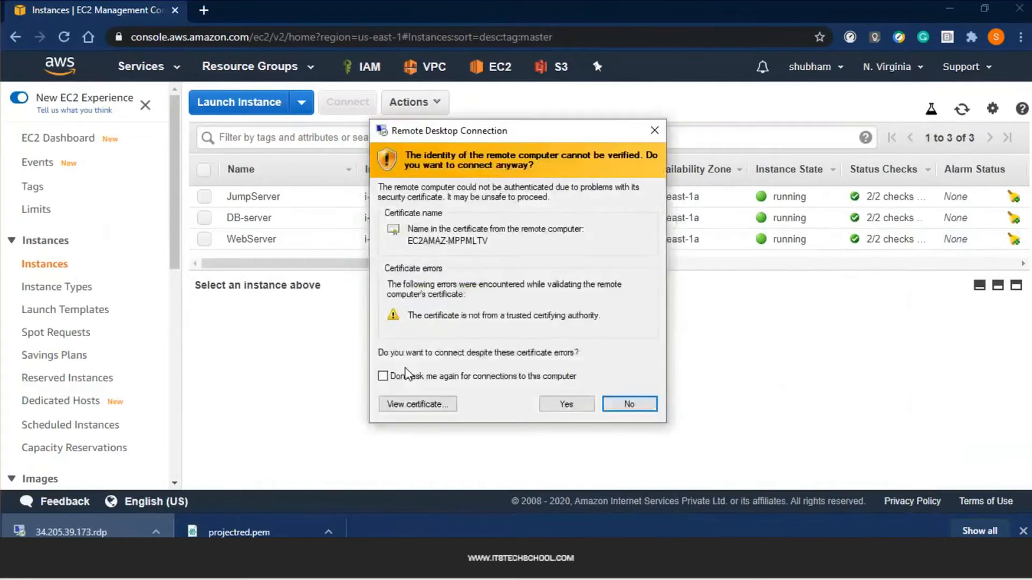
left_click(567, 405)
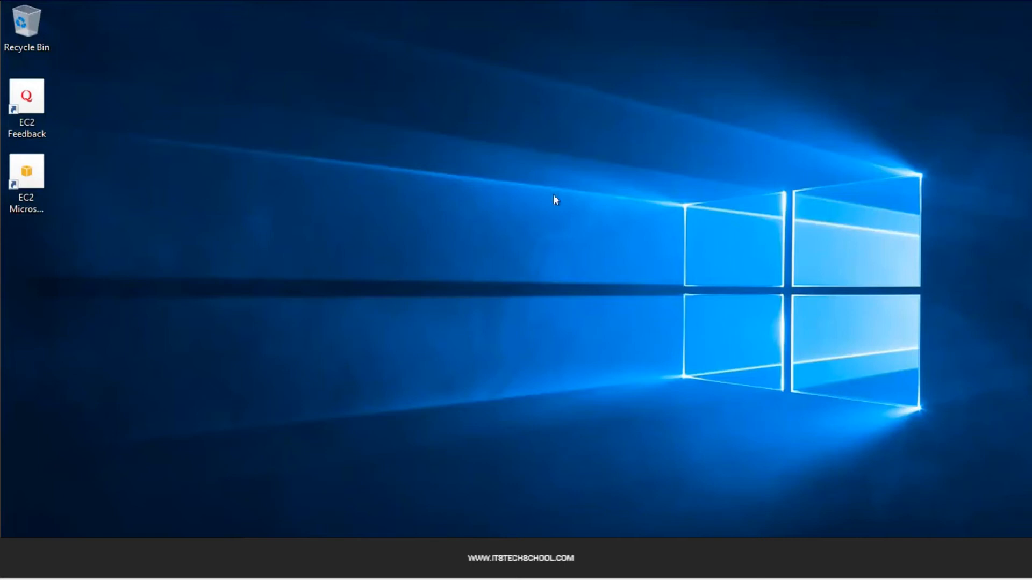
mouse_move(591, 1)
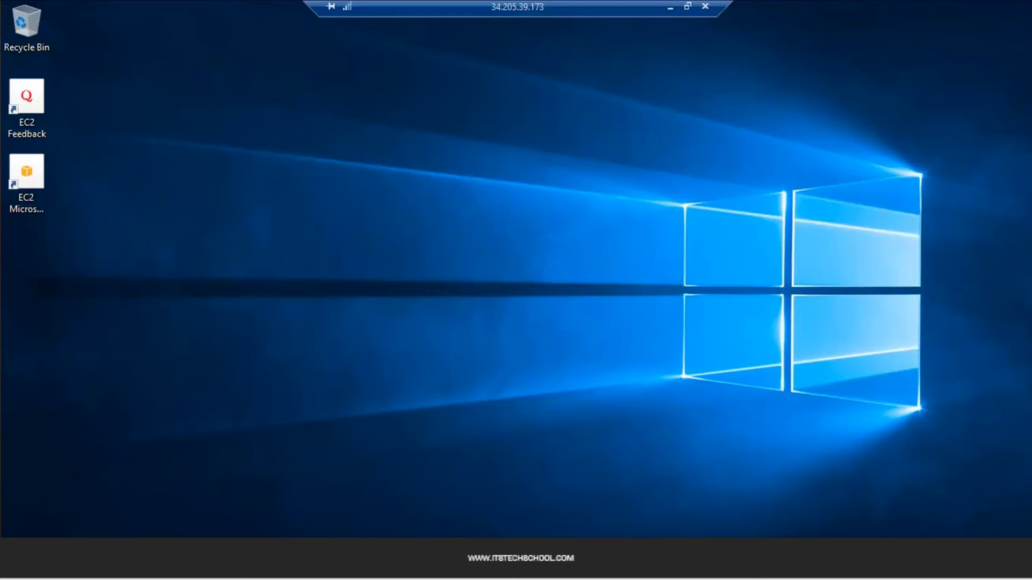
left_click(672, 8)
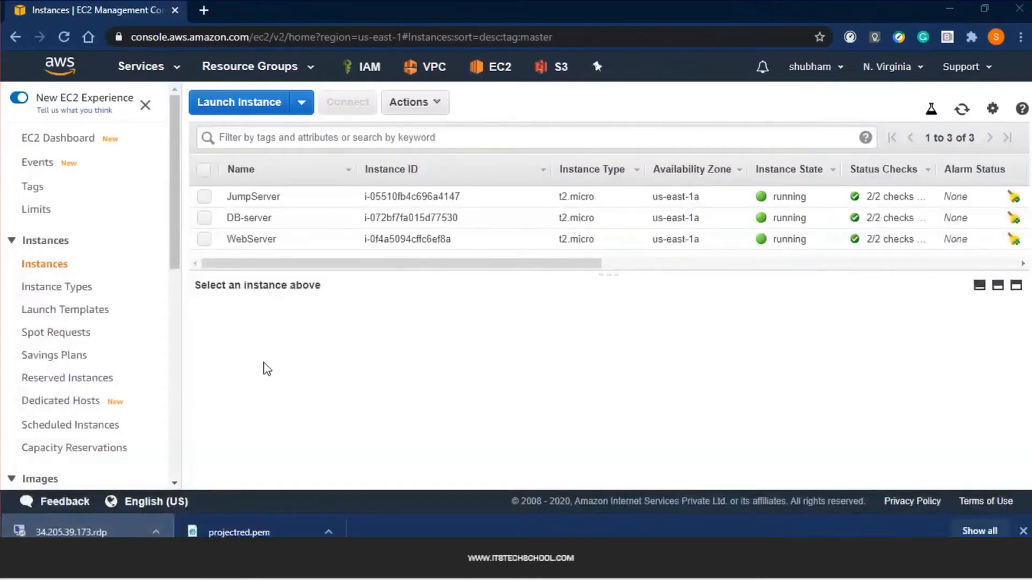
Copy WebServer's private IP 192.168.1.6 from its details and bring Notepad forward
key("XF86AudioLowerVolume")
key("XF86AudioLowerVolume")
key("XF86AudioLowerVolume")
key("XF86AudioLowerVolume")
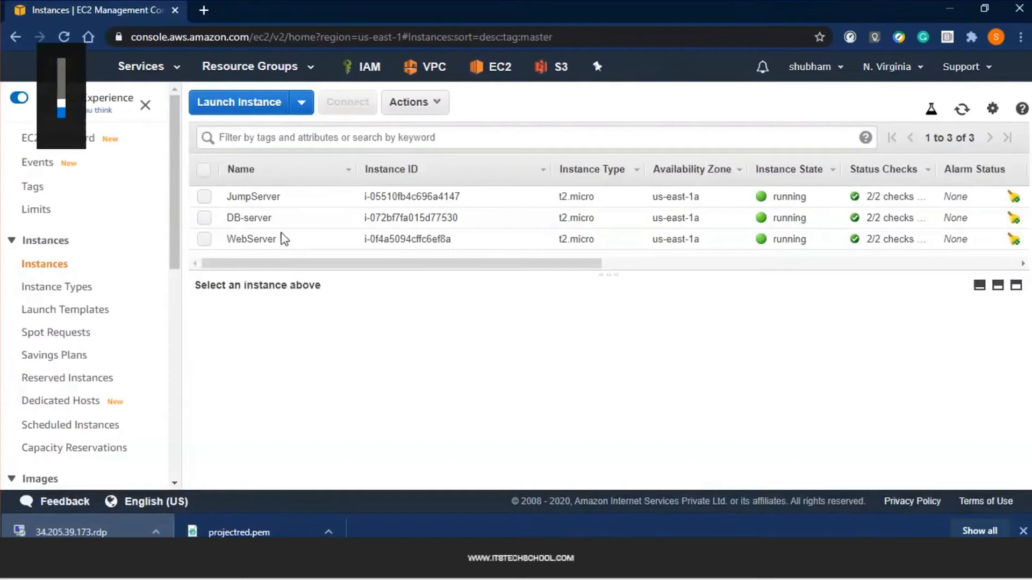
left_click(276, 221)
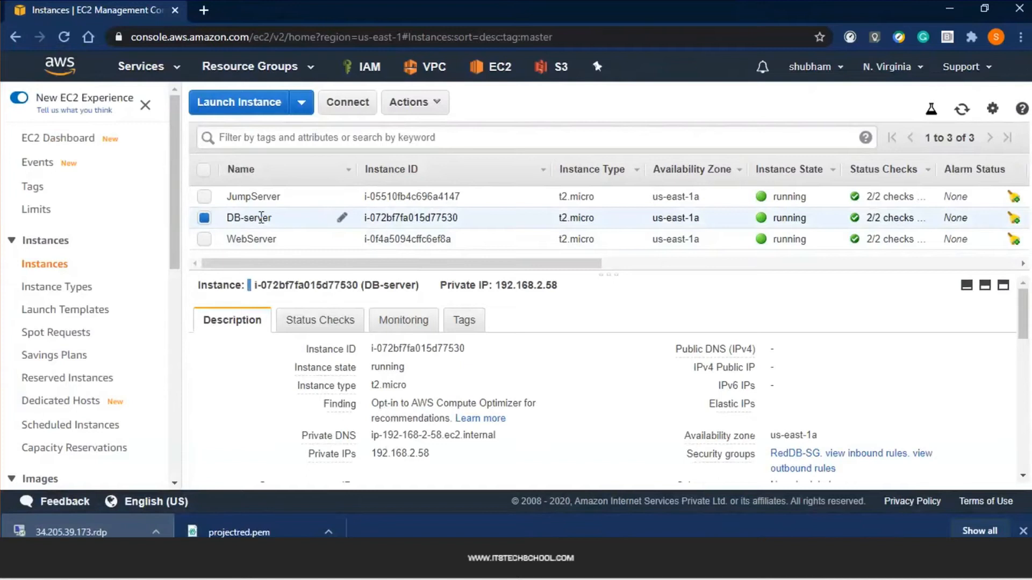
left_click(262, 241)
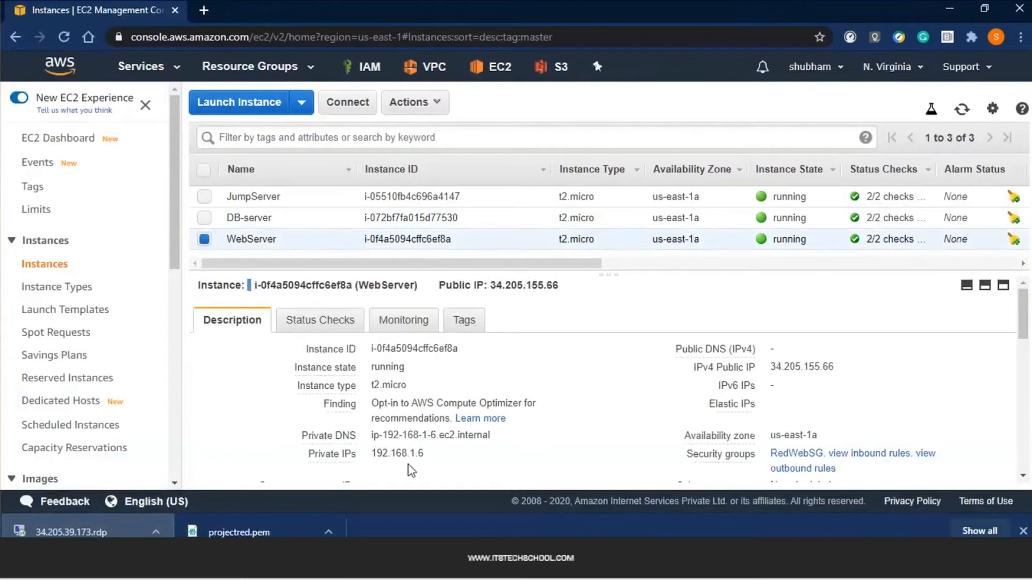
double_click(397, 456)
left_click(436, 454)
left_click(473, 559)
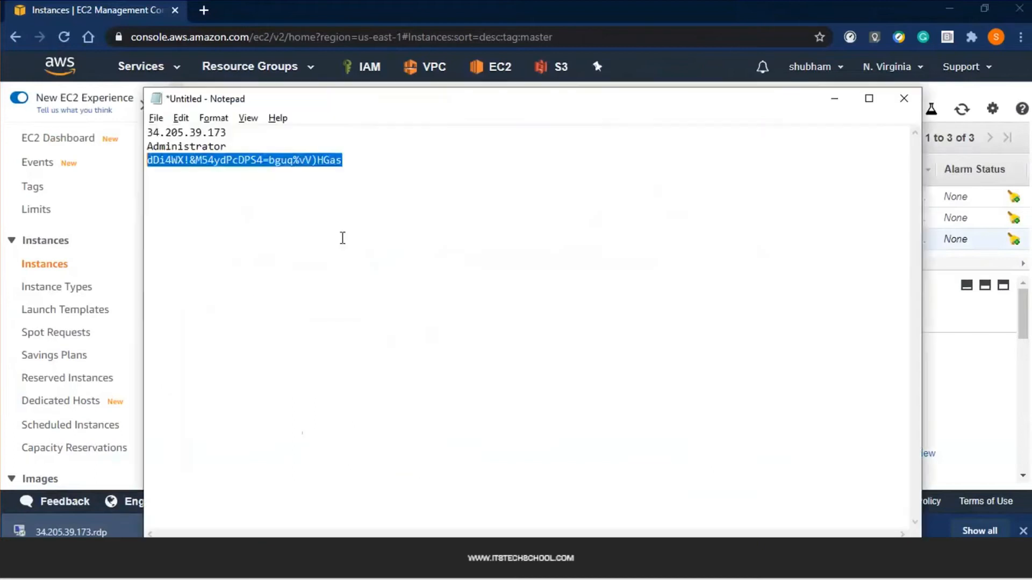
Add a '#####' separator and a web entry: IP 192.168.1.6, 'username = ec2-user', 'password- sshkey'
left_click(370, 220)
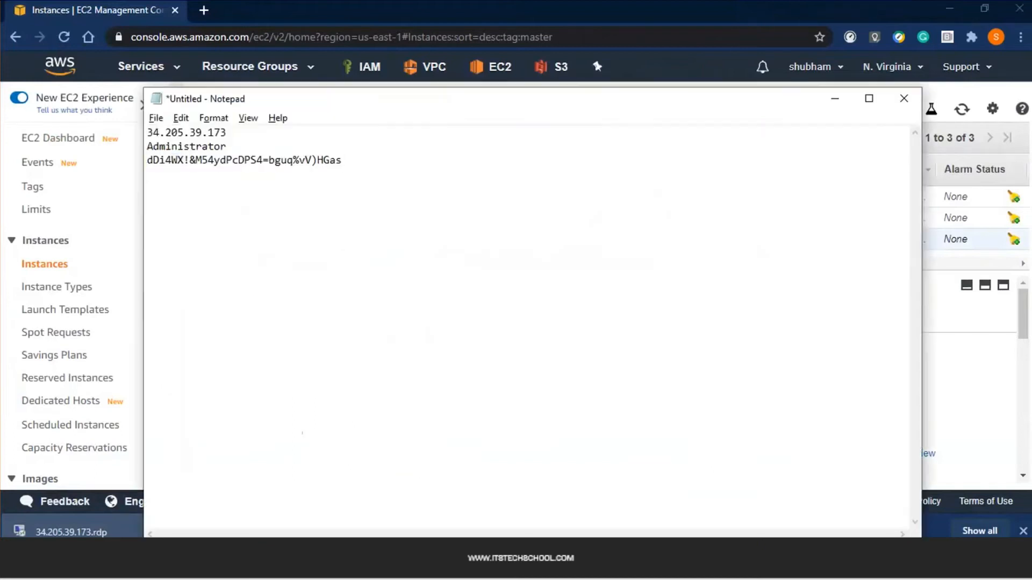
key("Return")
key("Return")
key("ctrl+v")
key("Return")
type("############################3")
key("Return")
type("web")
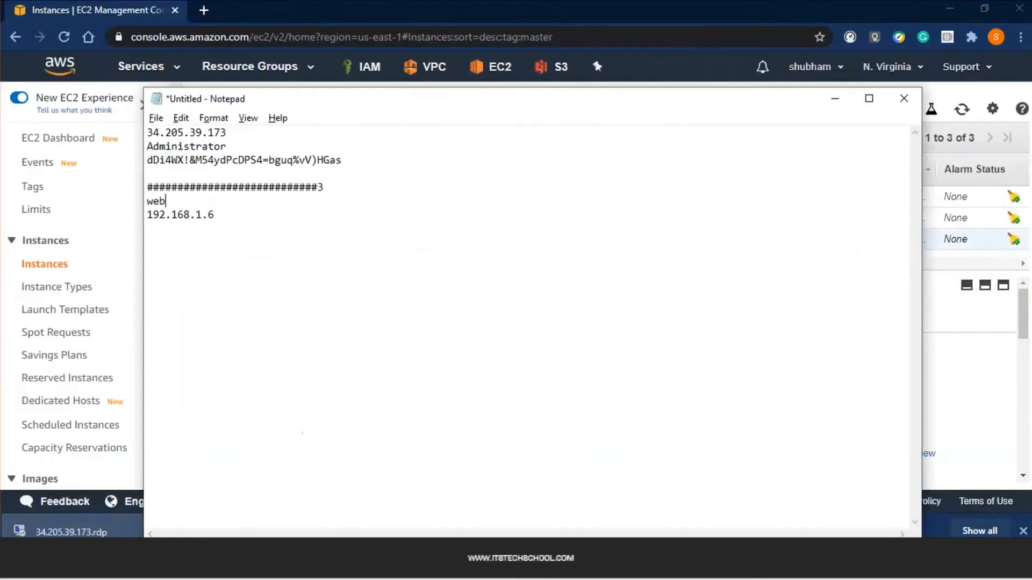
left_click(370, 218)
key("Return")
type("username = ec2-user")
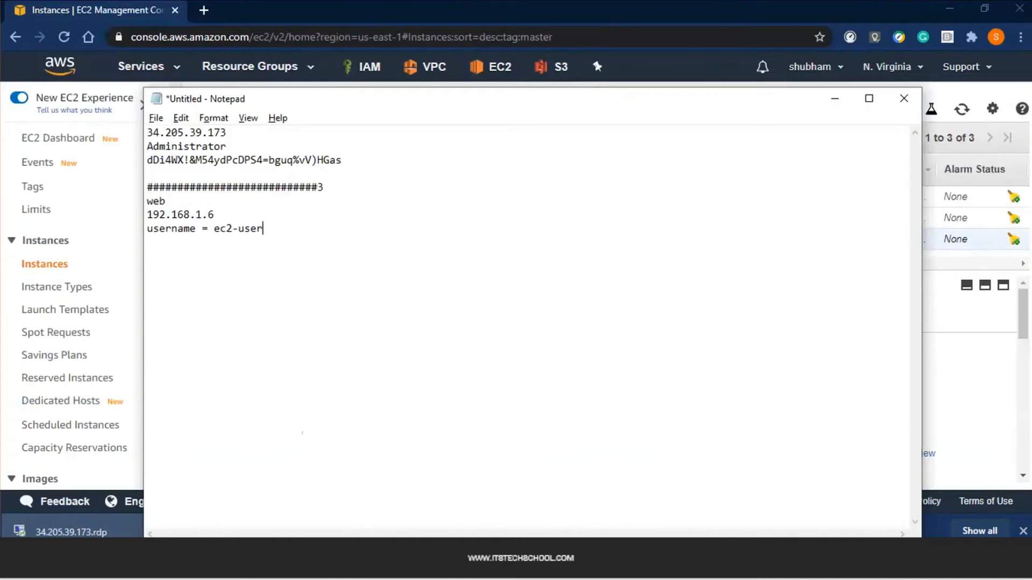
key("Return")
type("password- sshkey")
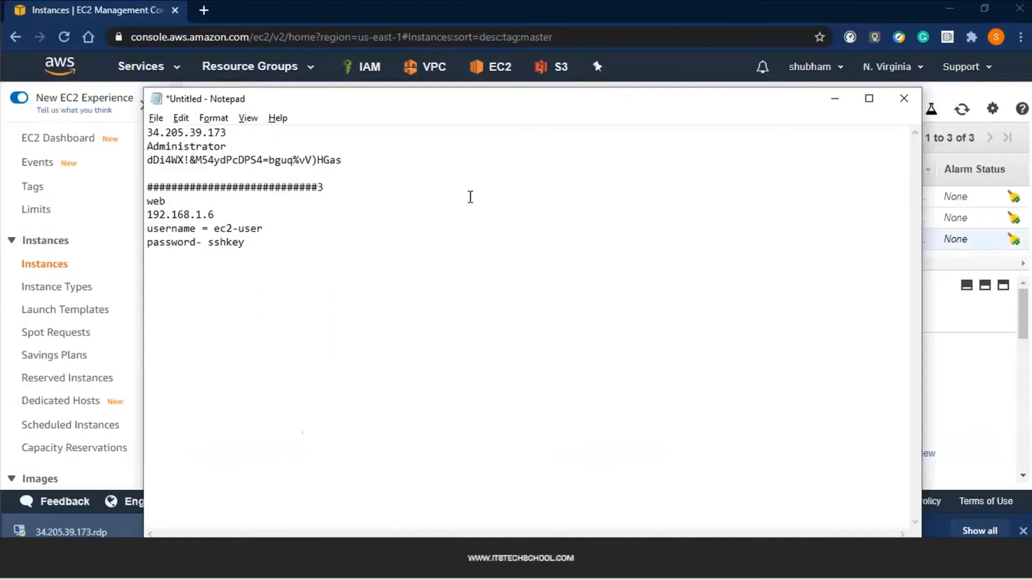
key("Return")
Duplicate the web entry below and rename its heading to db
left_click_drag(246, 242, 135, 192)
key("ctrl+c")
left_click(172, 286)
key("ctrl+v")
double_click(169, 299)
type("db")
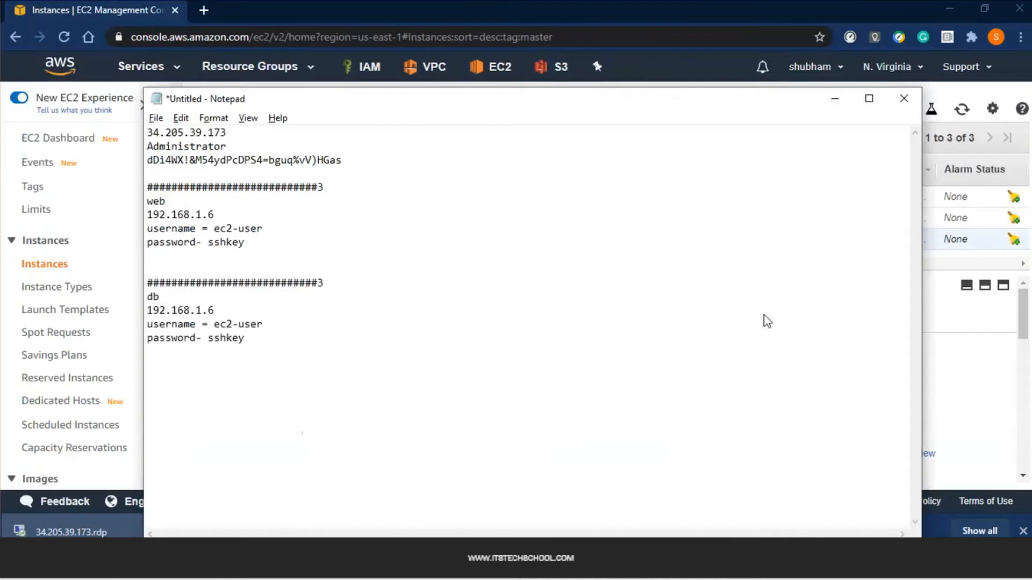
key("alt+Tab")
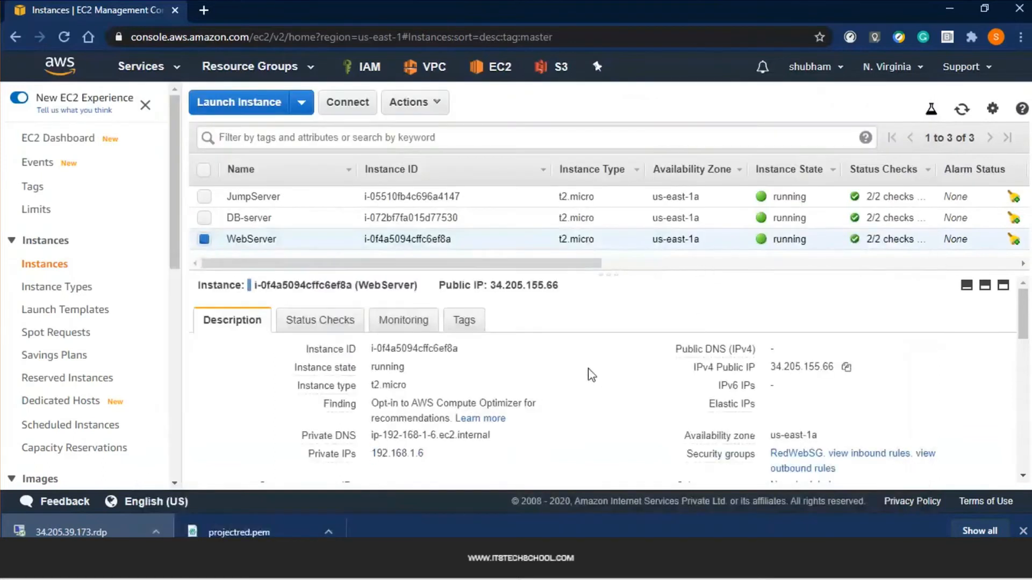
Paste DB-server's private IP 192.168.2.58 over the db entry's old IP in the note
left_click(285, 225)
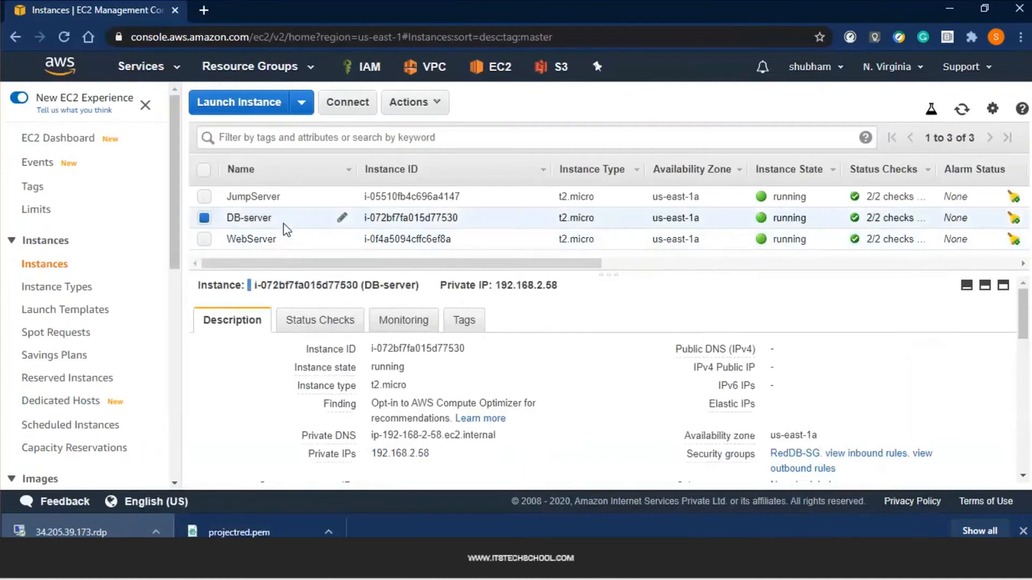
left_click_drag(497, 285, 567, 289)
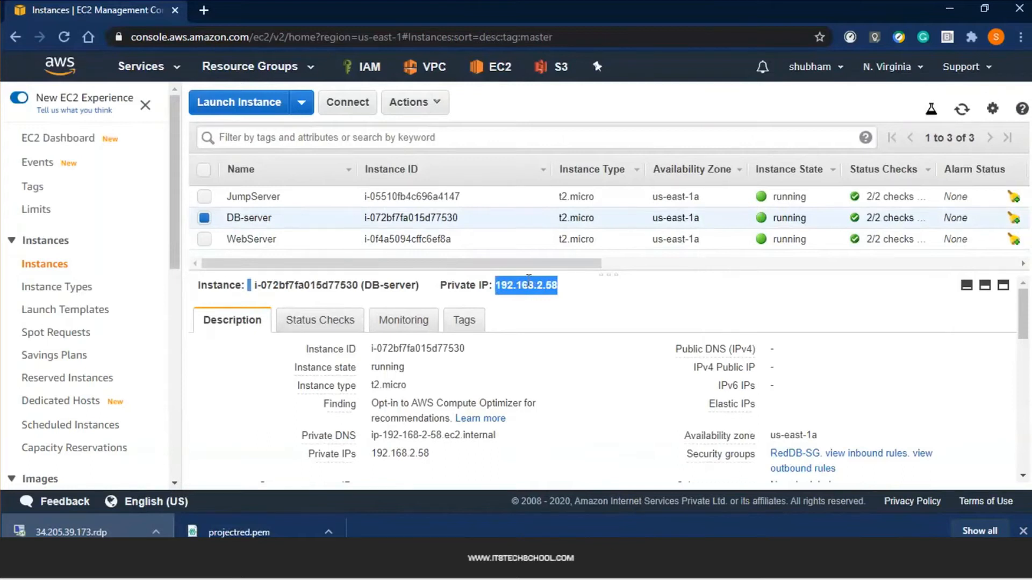
key("alt+Tab")
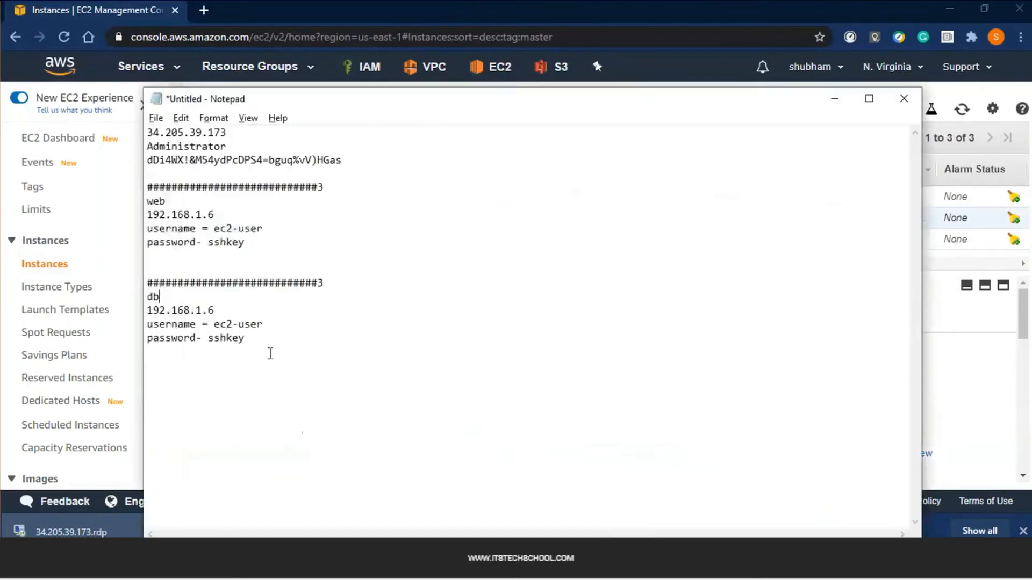
left_click_drag(211, 306, 85, 307)
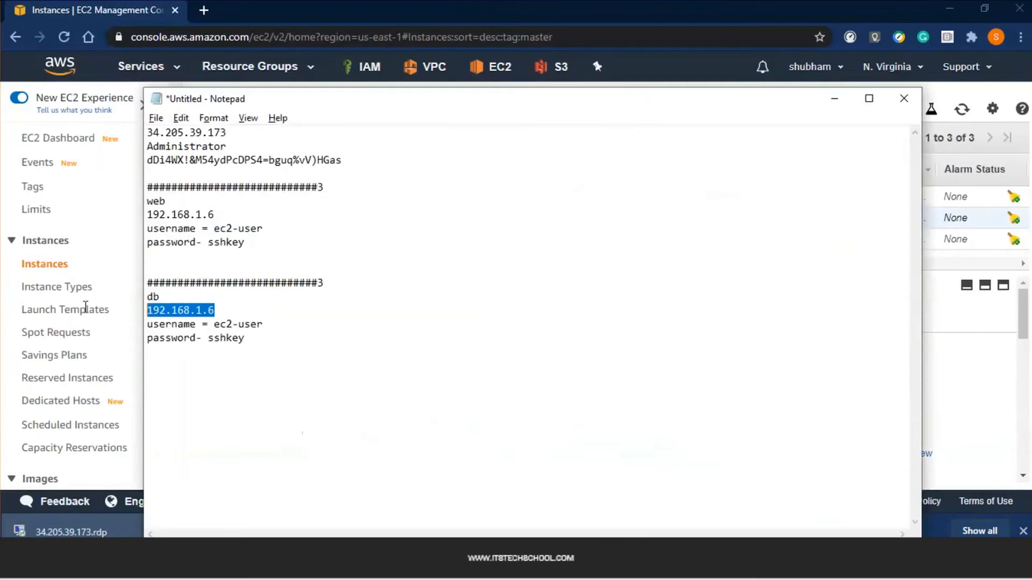
key("ctrl+v")
left_click(232, 340)
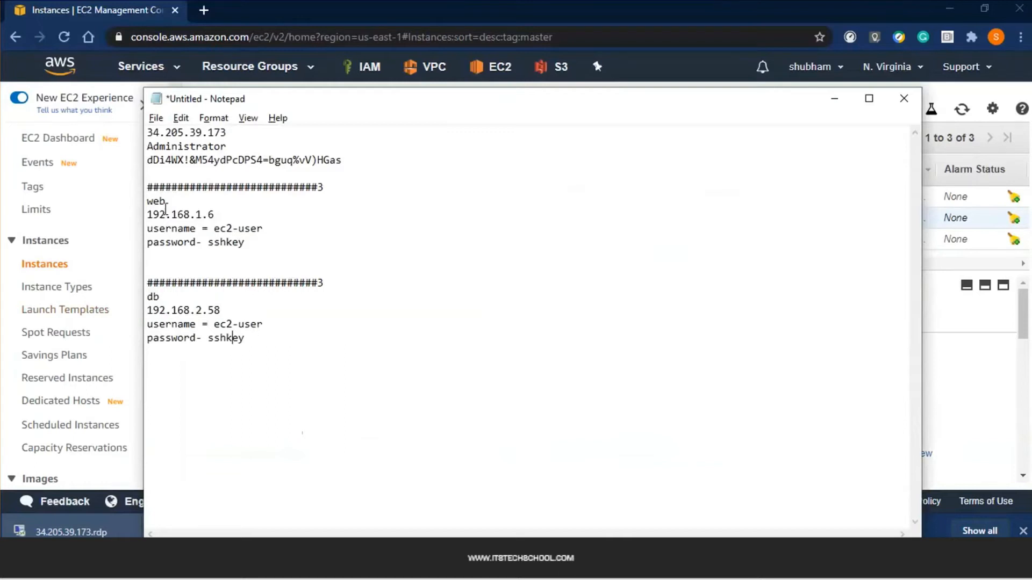
left_click(203, 228)
left_click(281, 242)
left_click(276, 562)
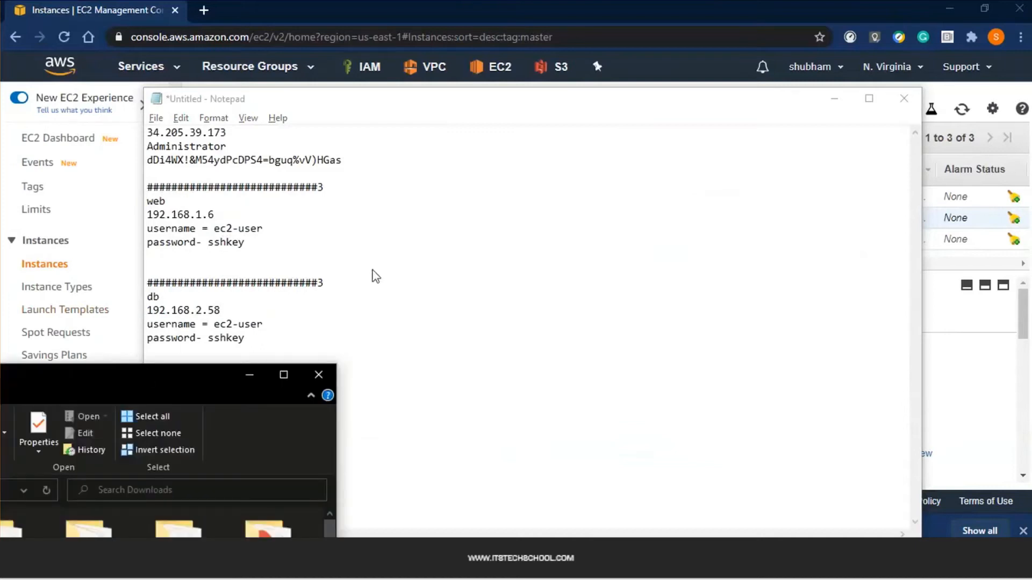
Maximize the Downloads folder and search it for 'proje'
key("super+Up")
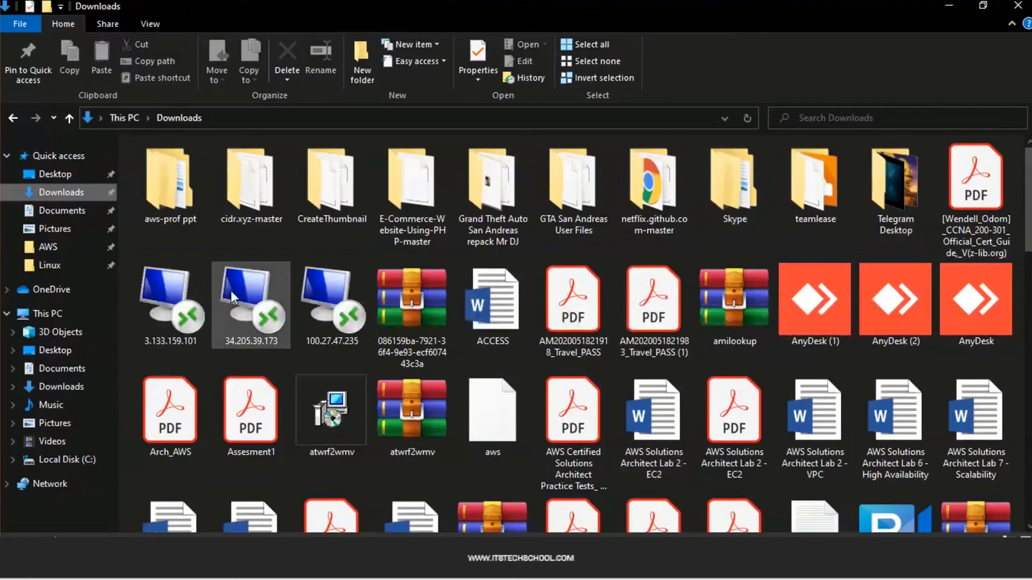
left_click(890, 116)
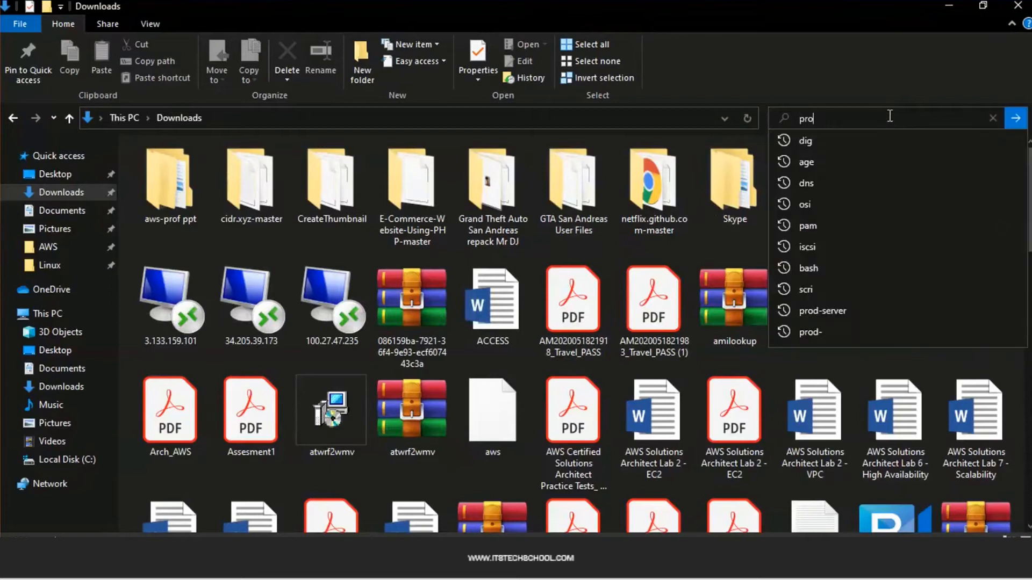
type("je")
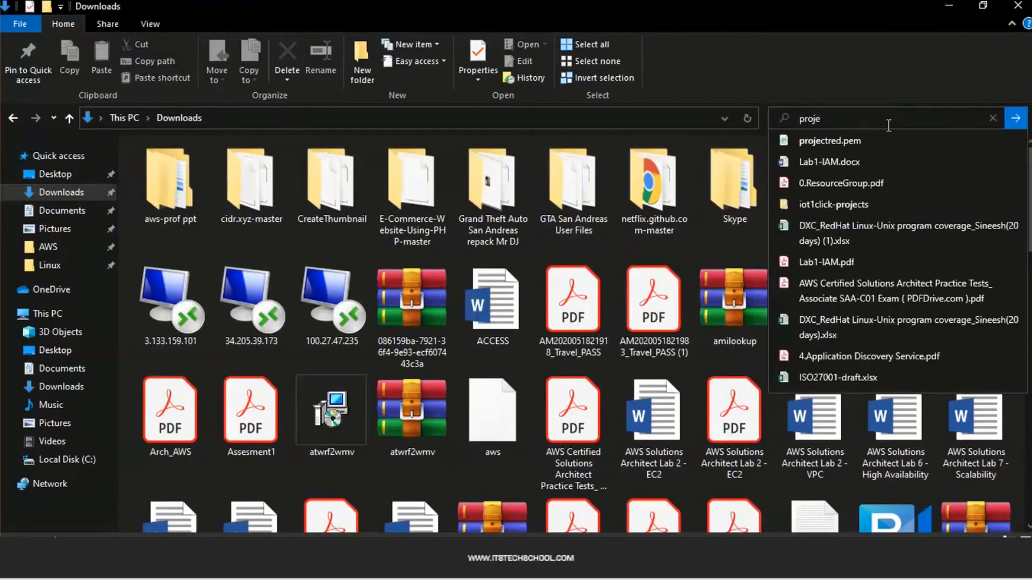
key("Return")
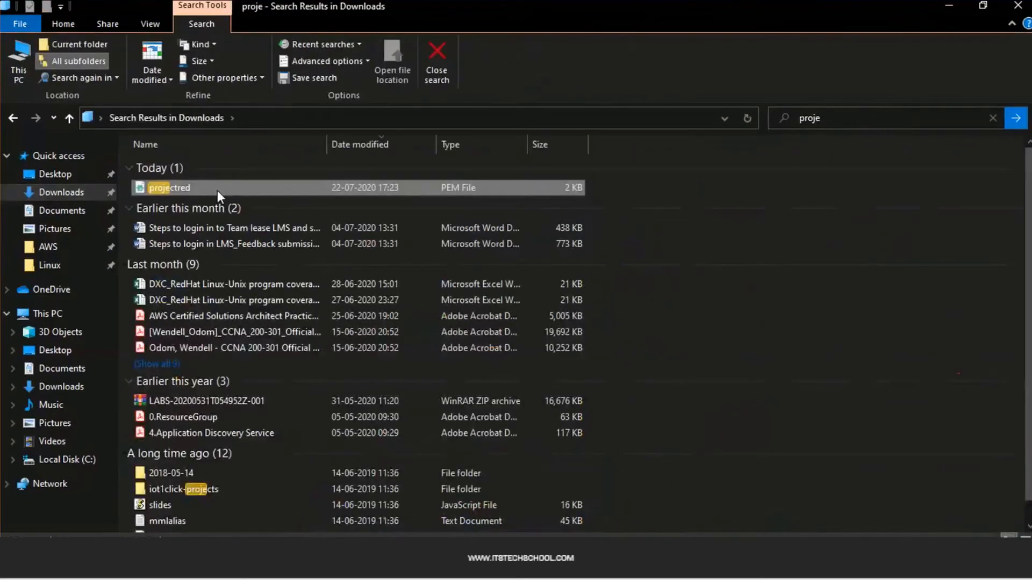
Copy projectred.pem from the search results and return to the JumpServer remote desktop
left_click(217, 190)
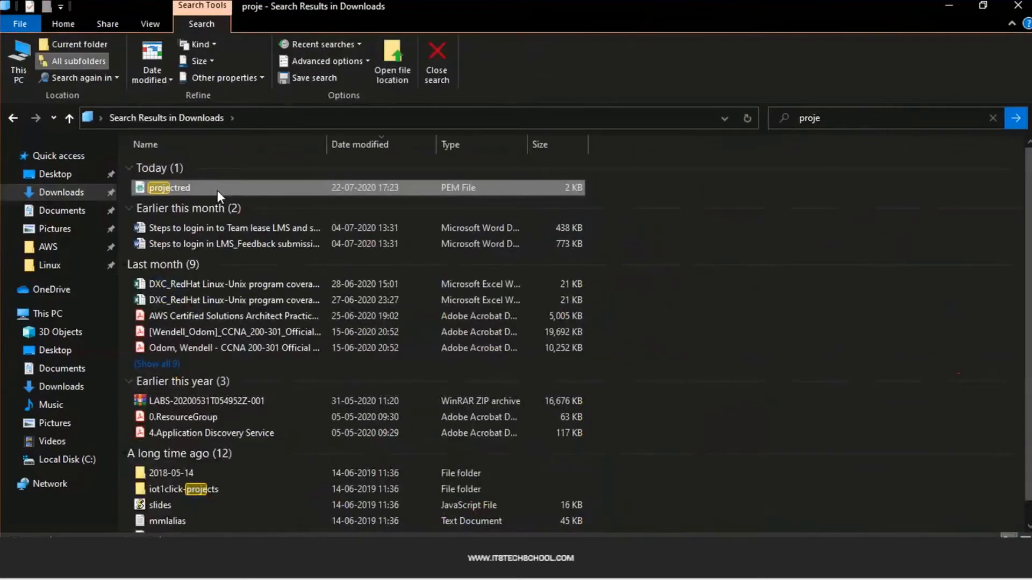
key("F2")
left_click(952, 5)
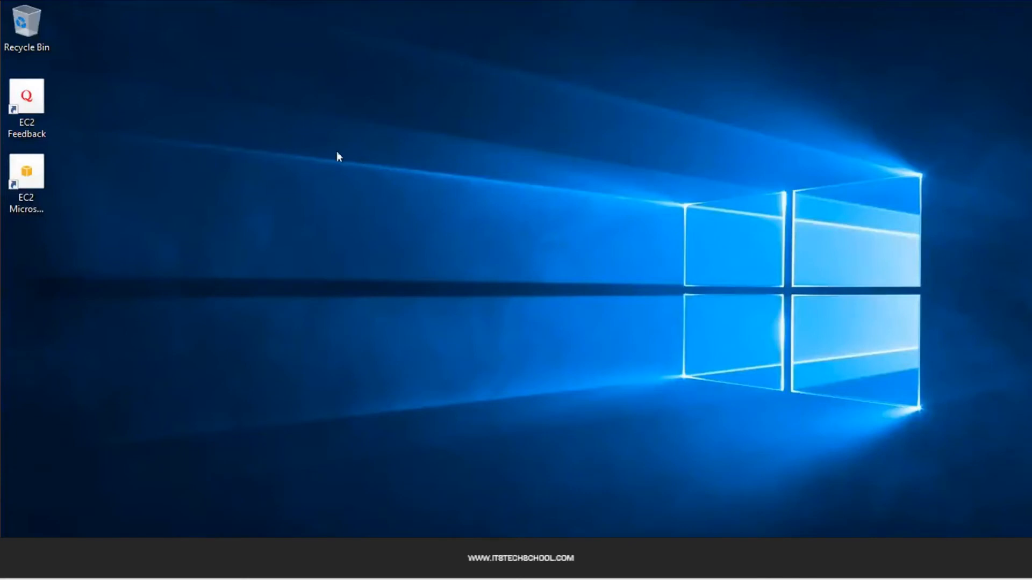
Paste projectred.pem onto JumpServer's desktop background, then deselect the pasted file
right_click(337, 155)
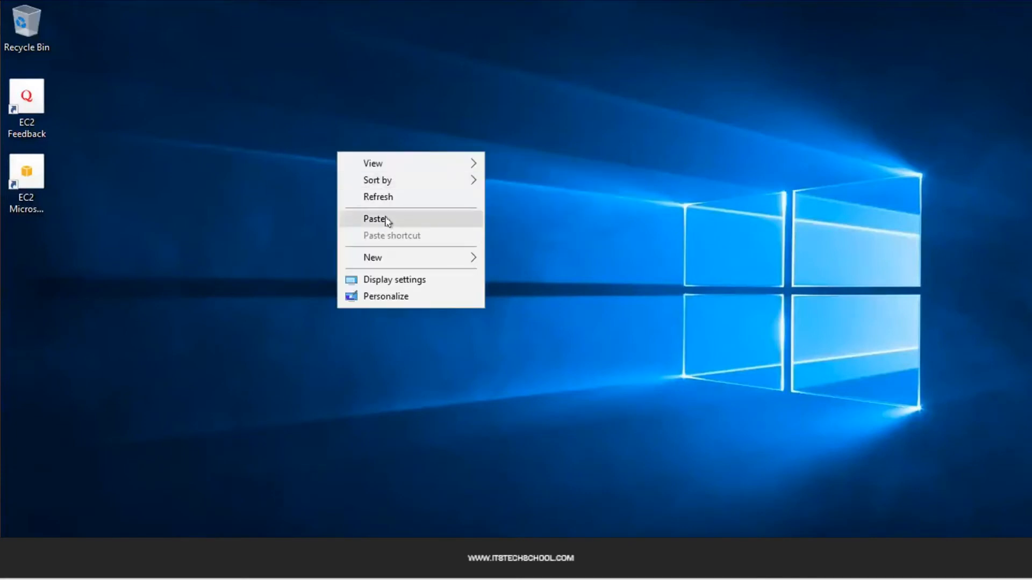
left_click(382, 218)
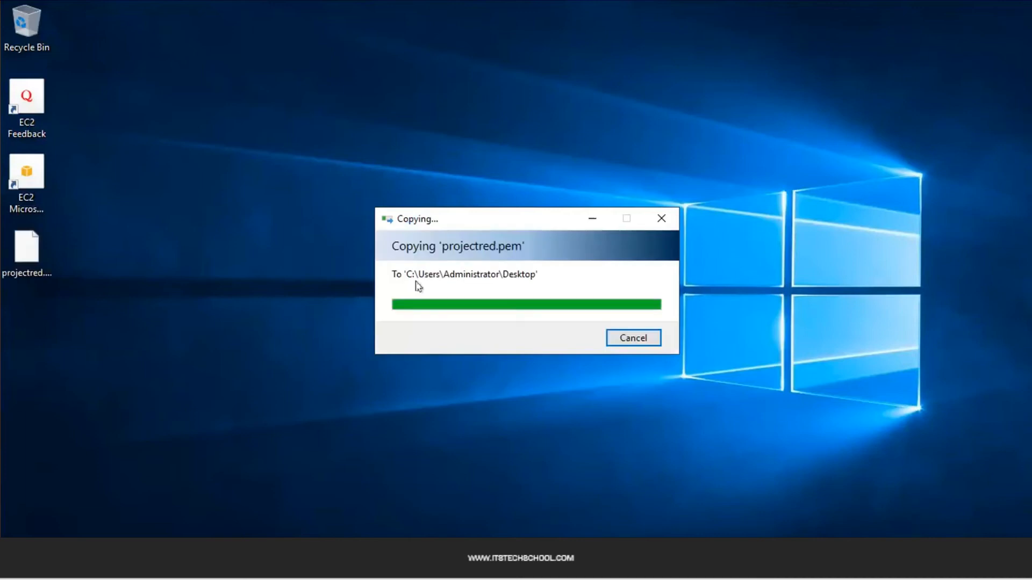
left_click(468, 202)
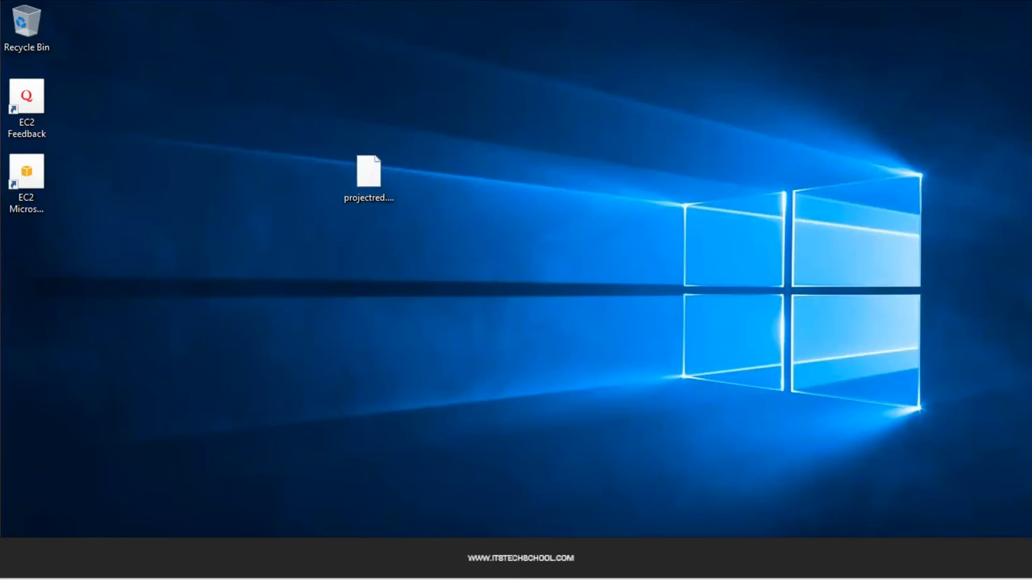
Open Command Prompt and change into c:\Users\Administrator\Desktop
key("super")
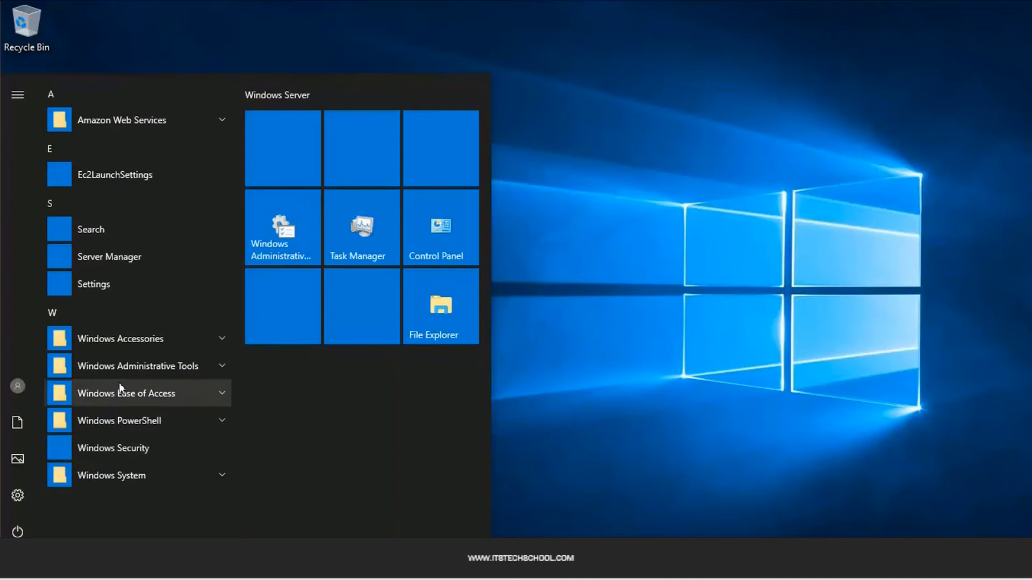
type("cmd")
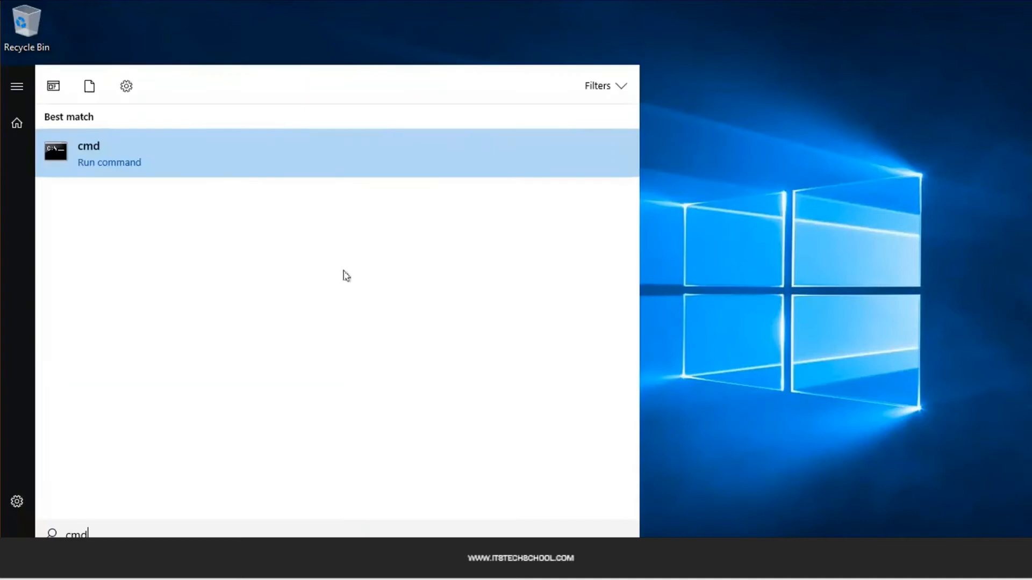
left_click(135, 160)
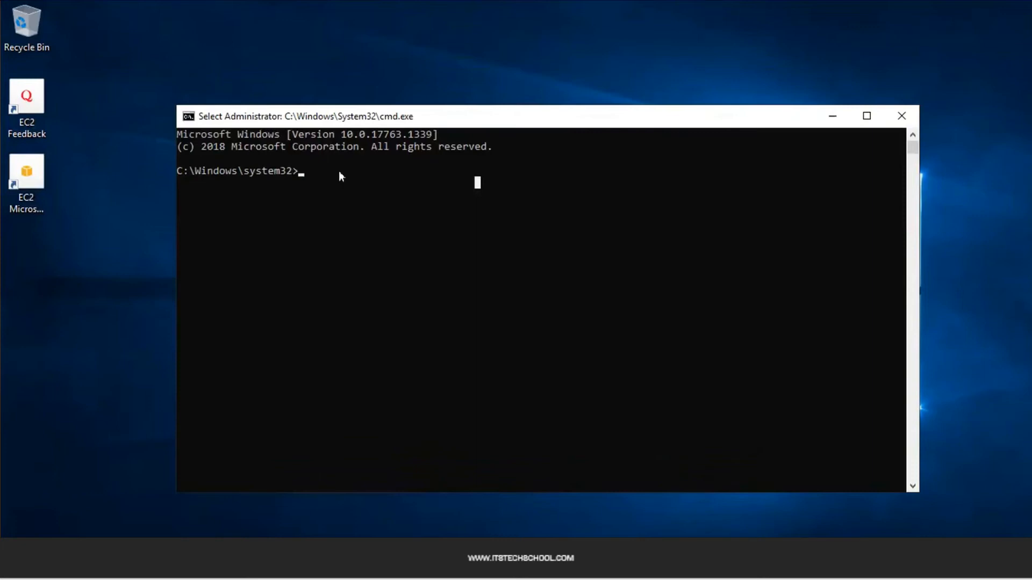
type("cd c:\\Users")
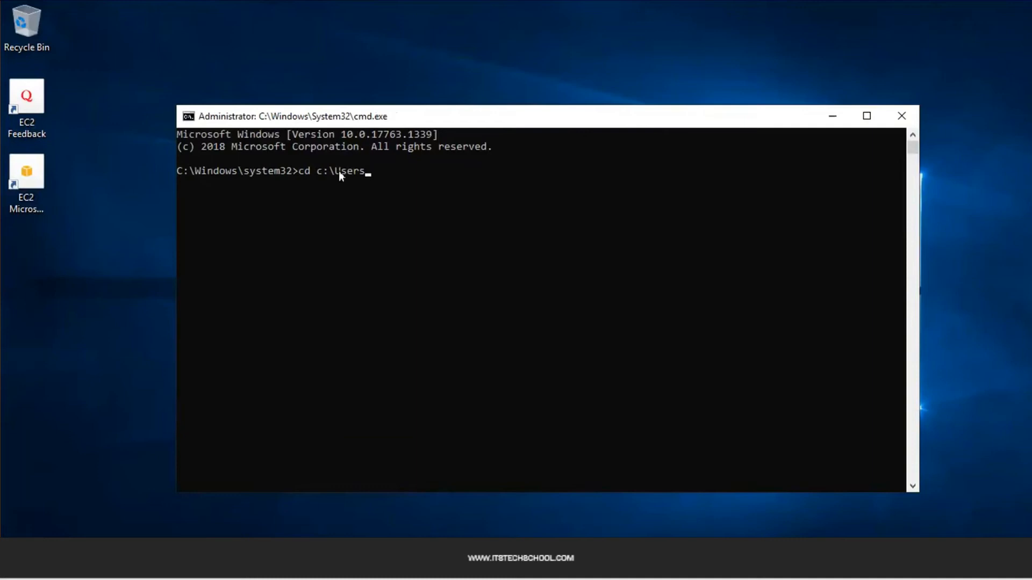
type("\\")
key("Tab")
type("\\De")
key("Tab")
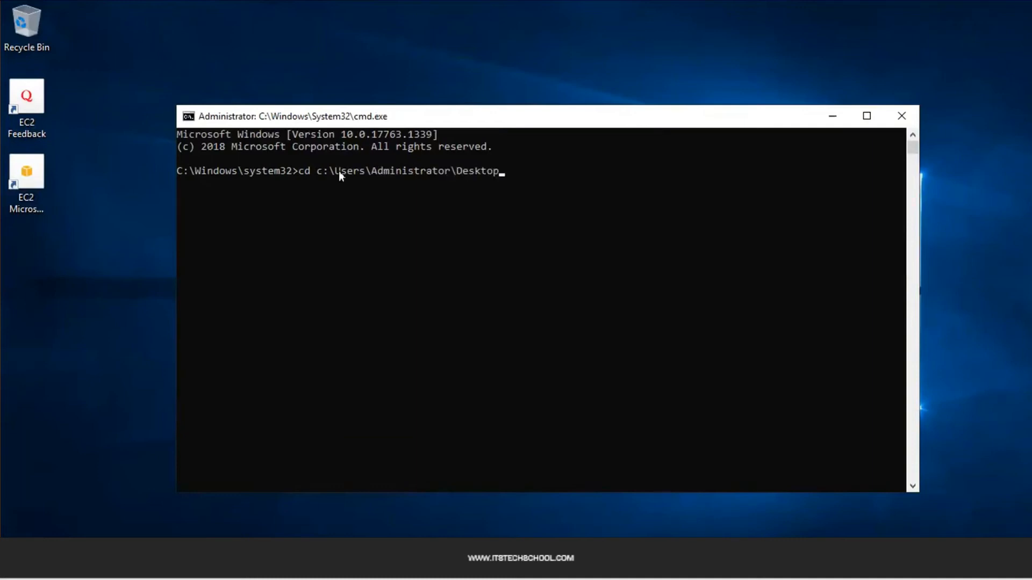
key("Return")
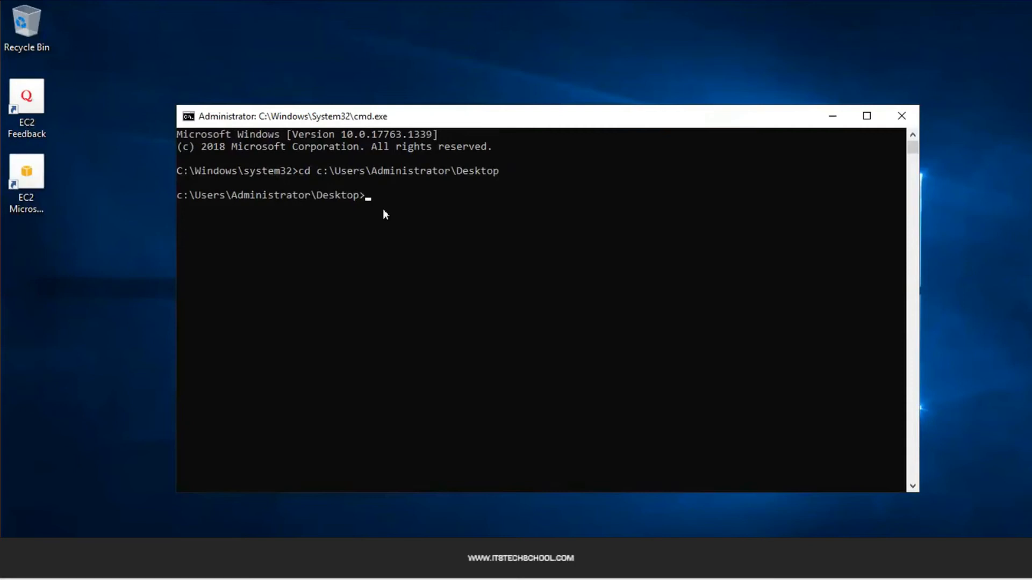
List the Desktop files with dir and begin 'ssh -i projectred.pem ec2-user@'
type("dir")
key("Return")
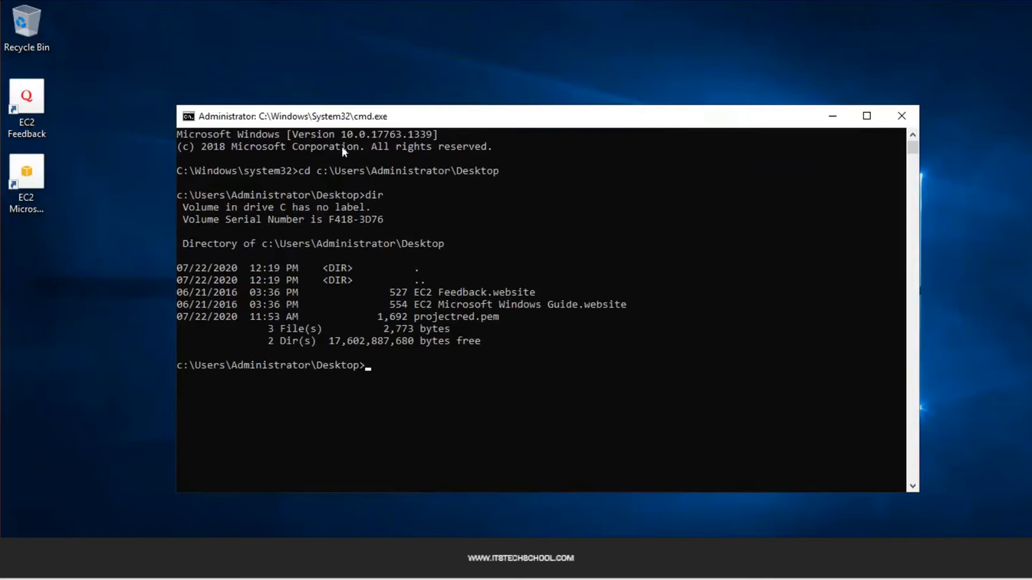
type("sssh")
key("BackSpace")
key("BackSpace")
key("BackSpace")
key("BackSpace")
type("sh -i pr")
key("Tab")
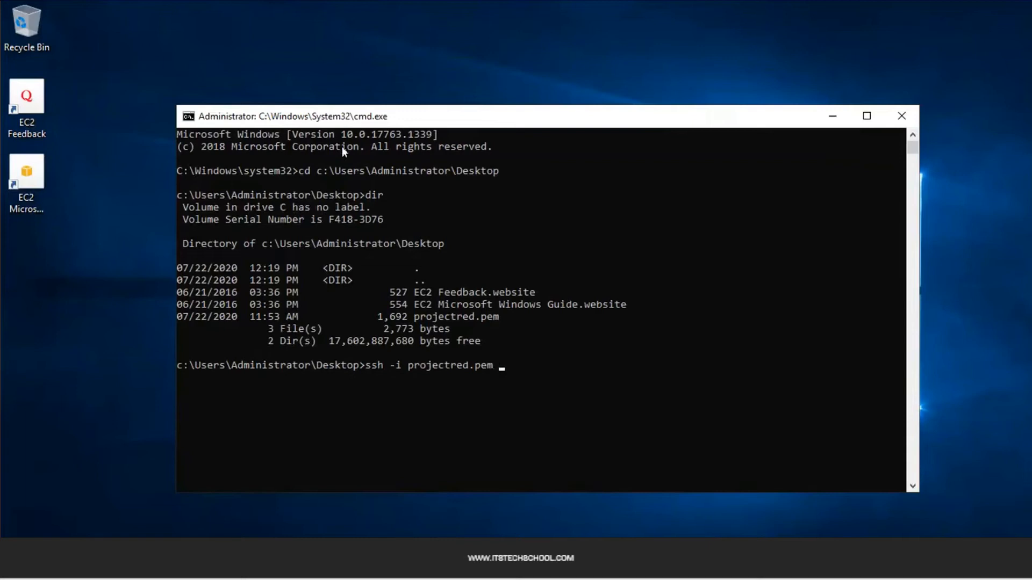
type("ec2-user@")
Complete the ssh command with web IP 192.168.1.6 and connect, accepting the host key
left_click(641, 244)
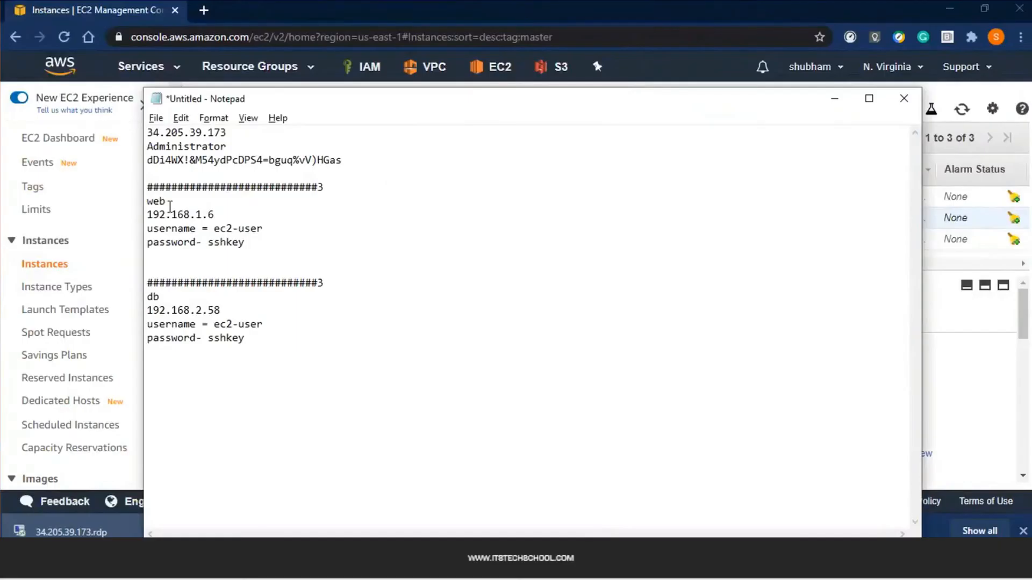
double_click(206, 215)
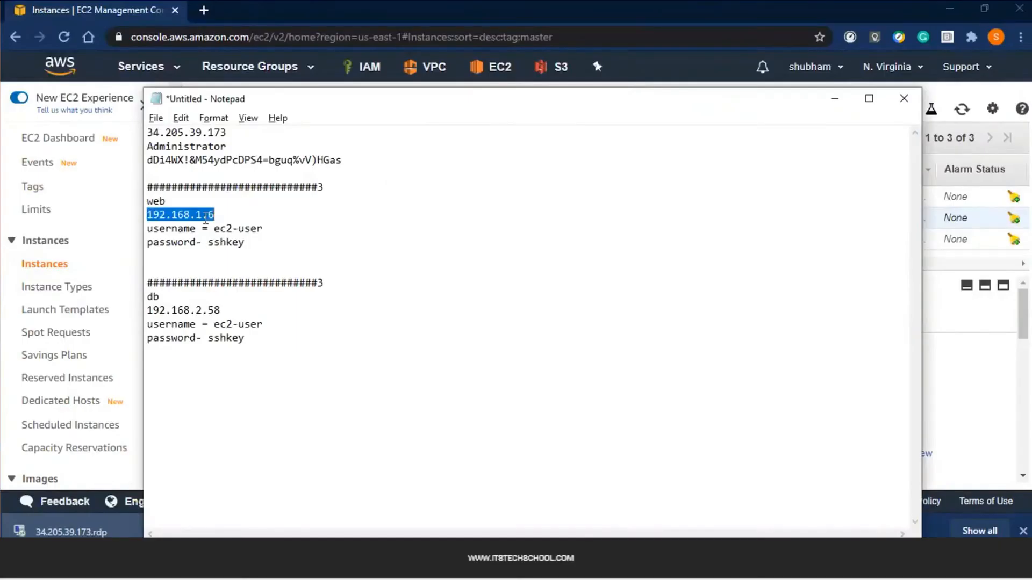
key("ctrl+c")
key("alt+Tab")
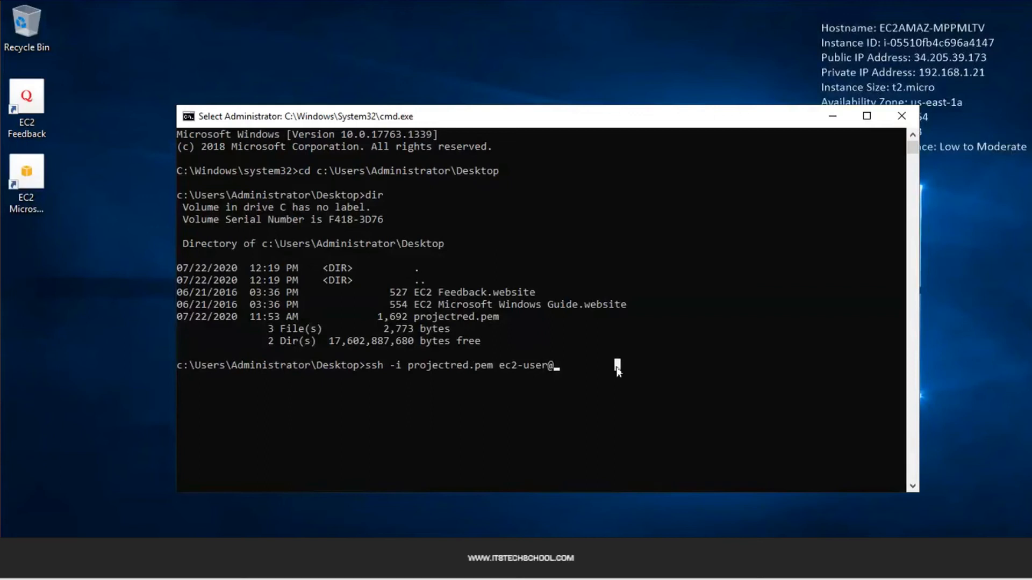
right_click(617, 367)
key("Return")
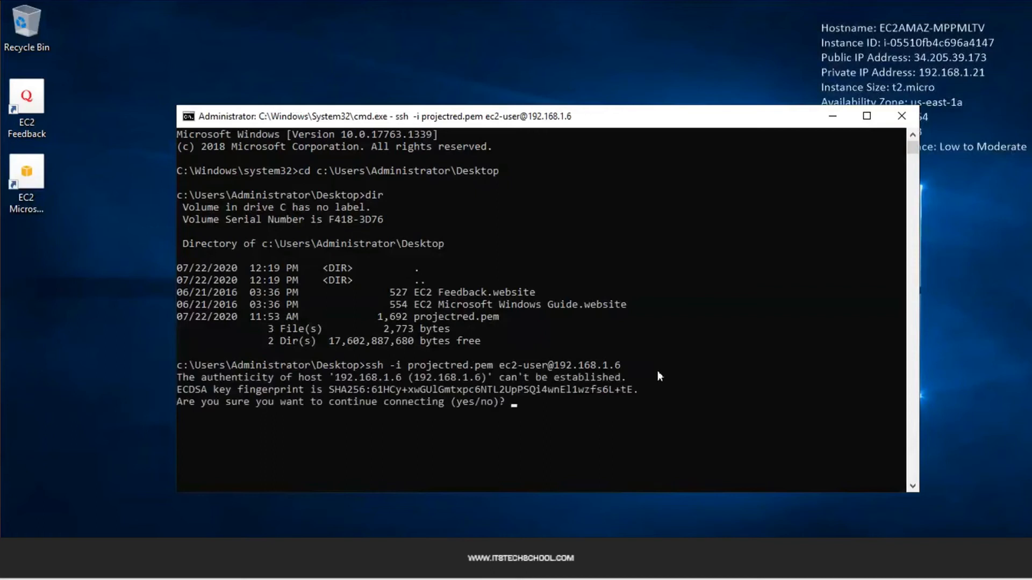
type("yes")
key("Return")
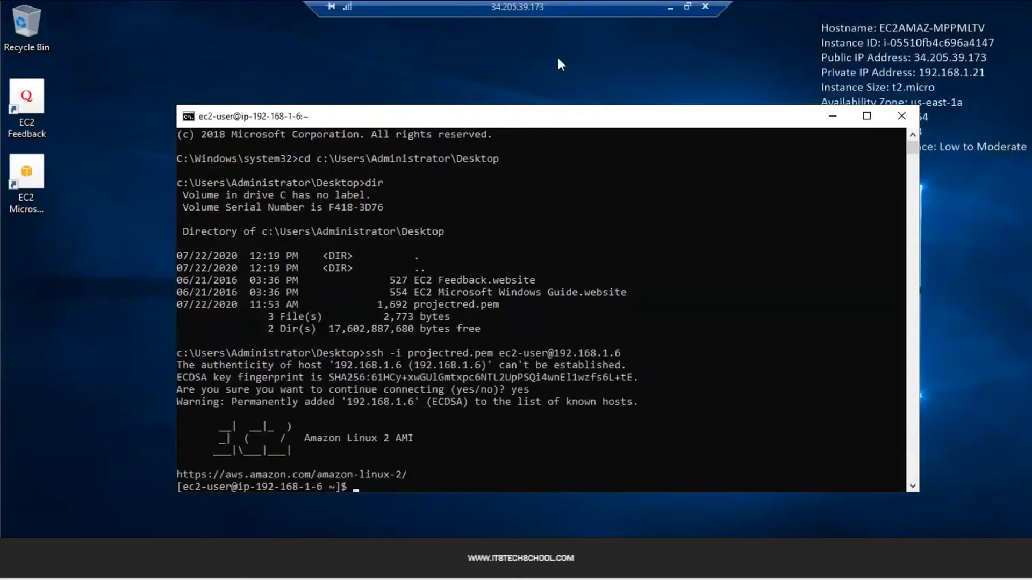
Add blank prompts in the web session and start opening a second Command Prompt
left_click(472, 485)
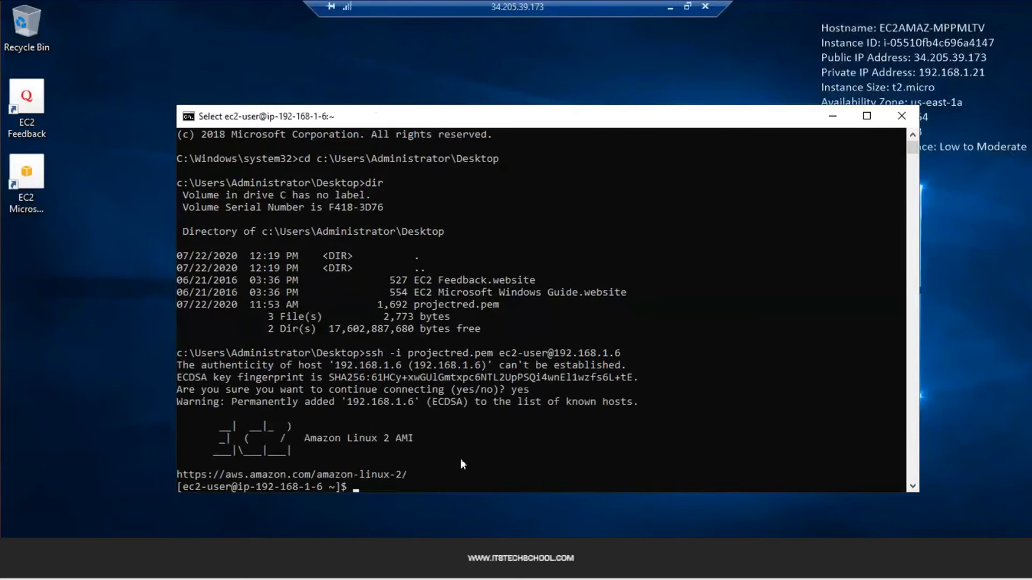
key("Return")
key("Return")
key("Return")
key("Return")
key("Return")
key("Return")
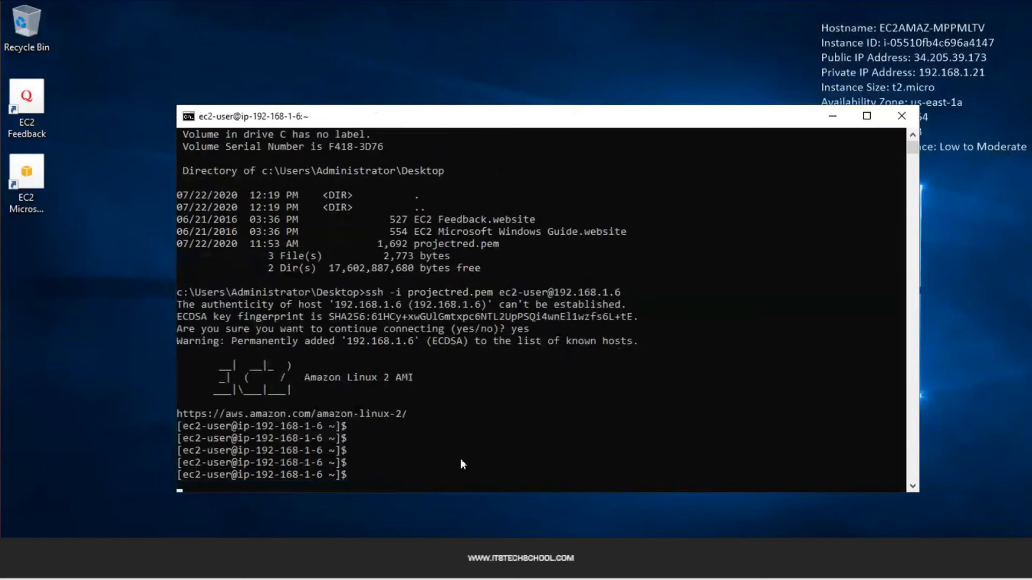
left_click_drag(178, 341, 426, 415)
left_click(427, 415)
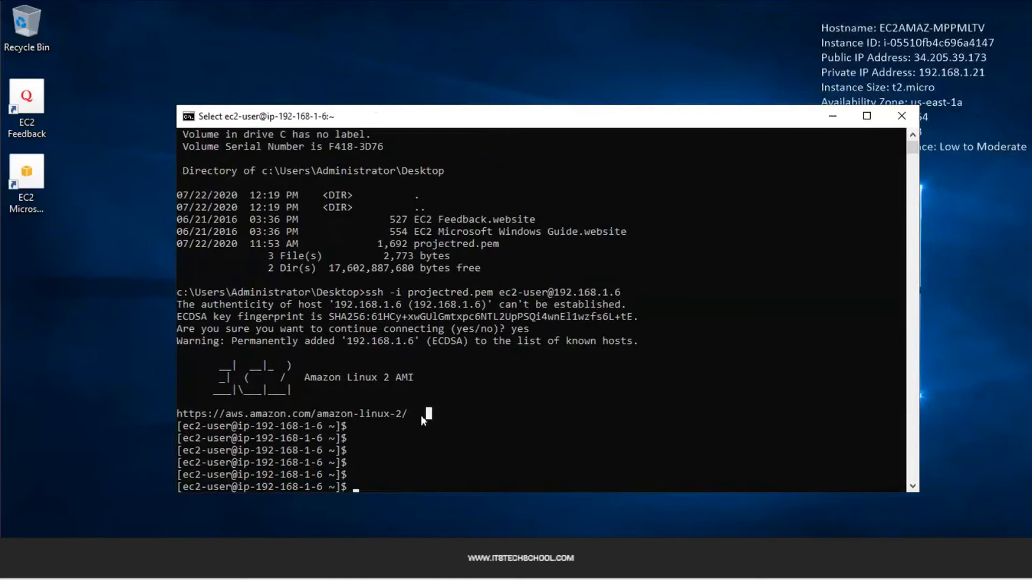
key("alt+Tab")
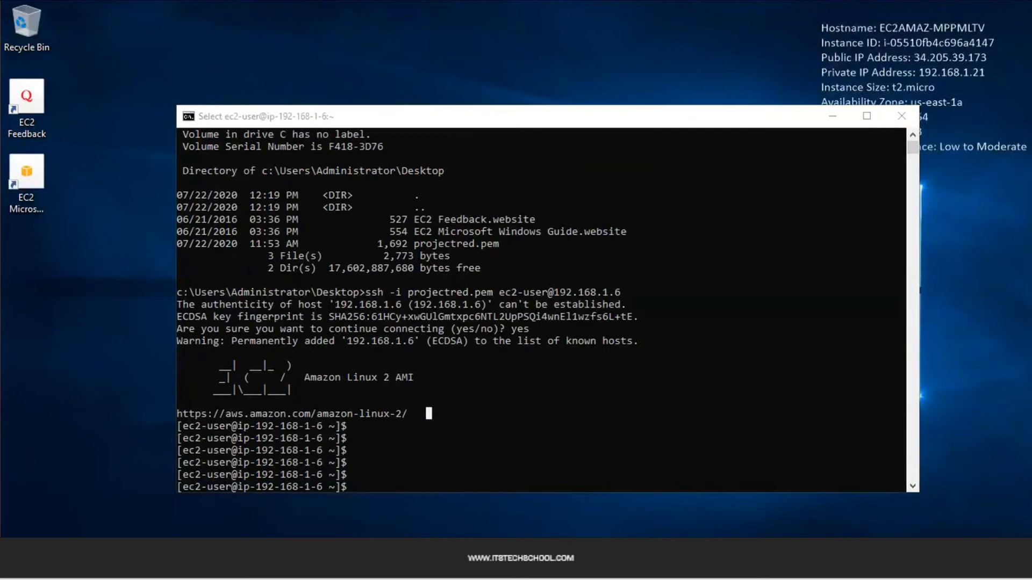
In the second console, cd to the Desktop and type 'ssh -i projectred.pem ec2-user@'
type("cd ")
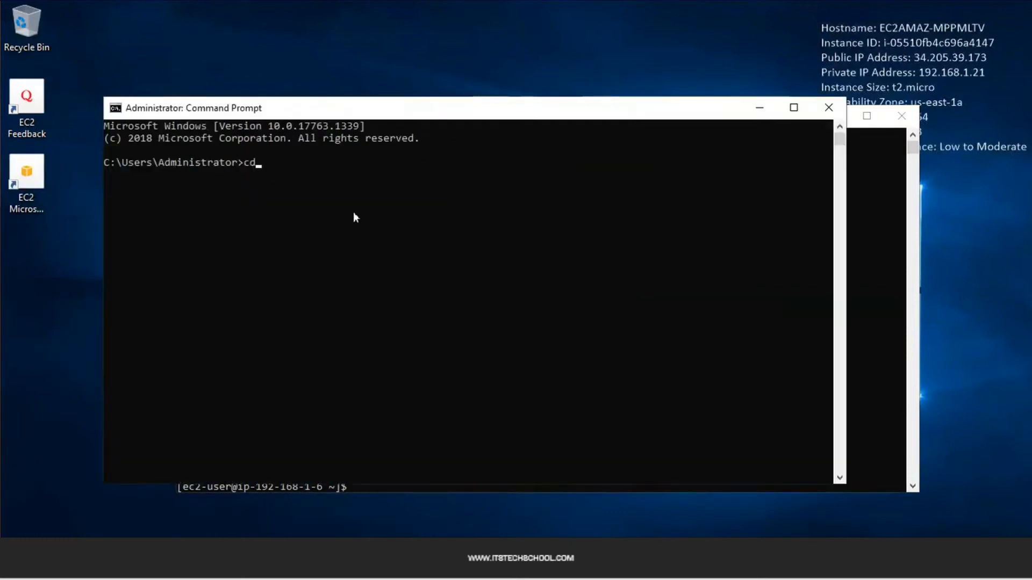
type("c:\\Users\\a")
key("Tab")
type("\\ho")
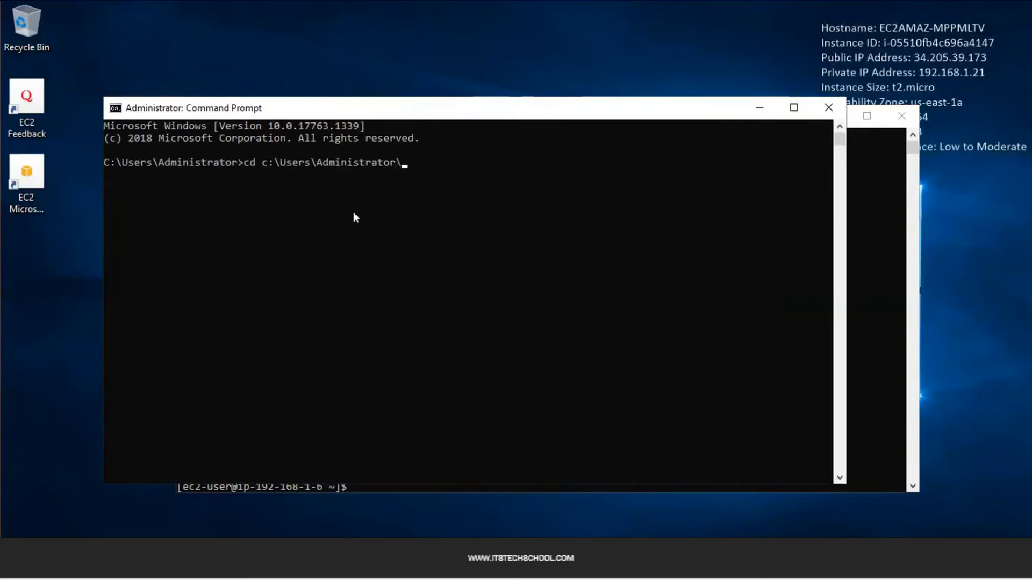
key("BackSpace")
key("BackSpace")
type("des")
key("Tab")
key("Return")
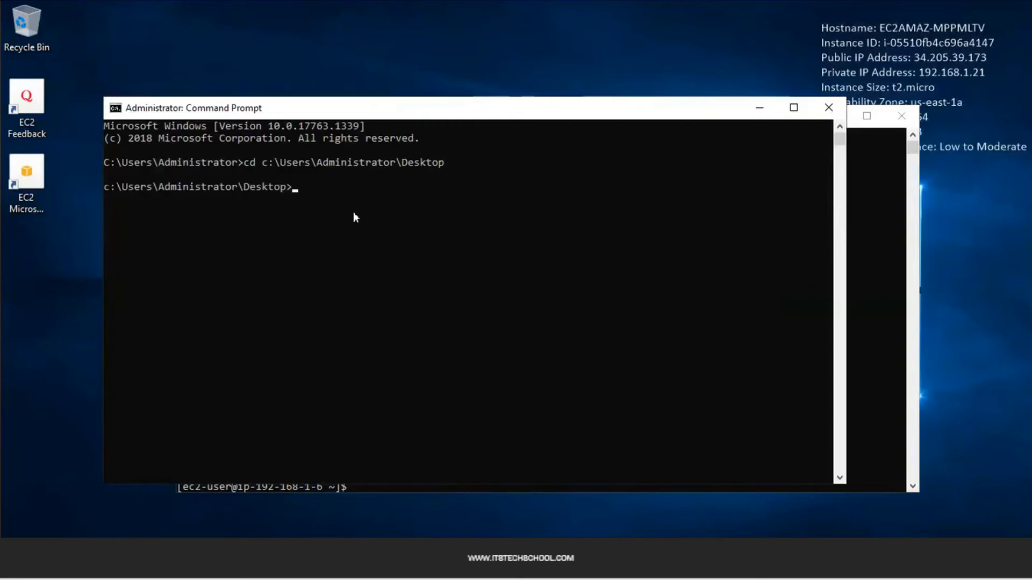
type("ssh -i pro")
key("Tab")
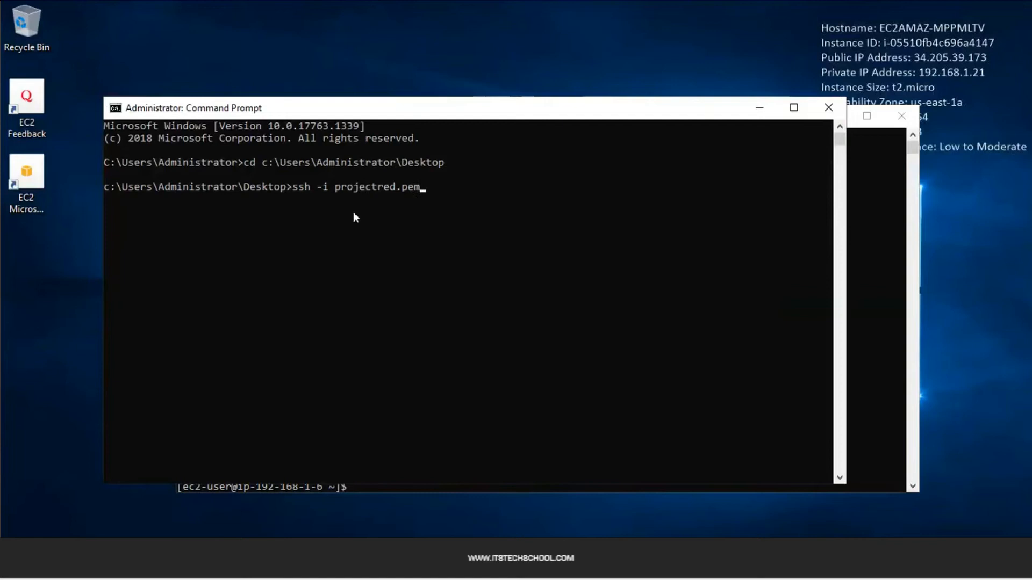
type("ec2-user@")
Copy the db instance IP 192.168.2.58 from the local notes
mouse_move(605, 16)
left_click(670, 8)
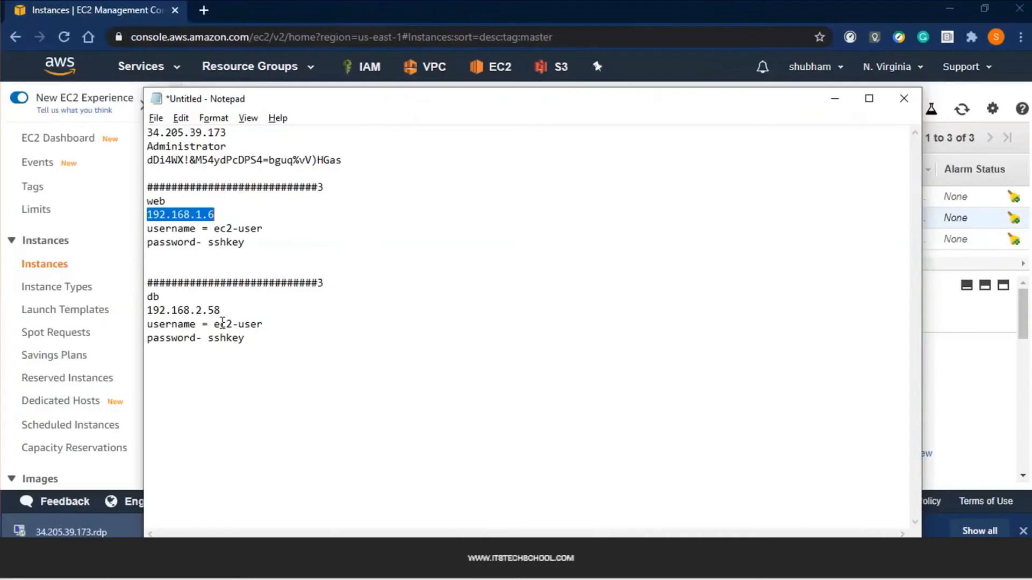
double_click(200, 312)
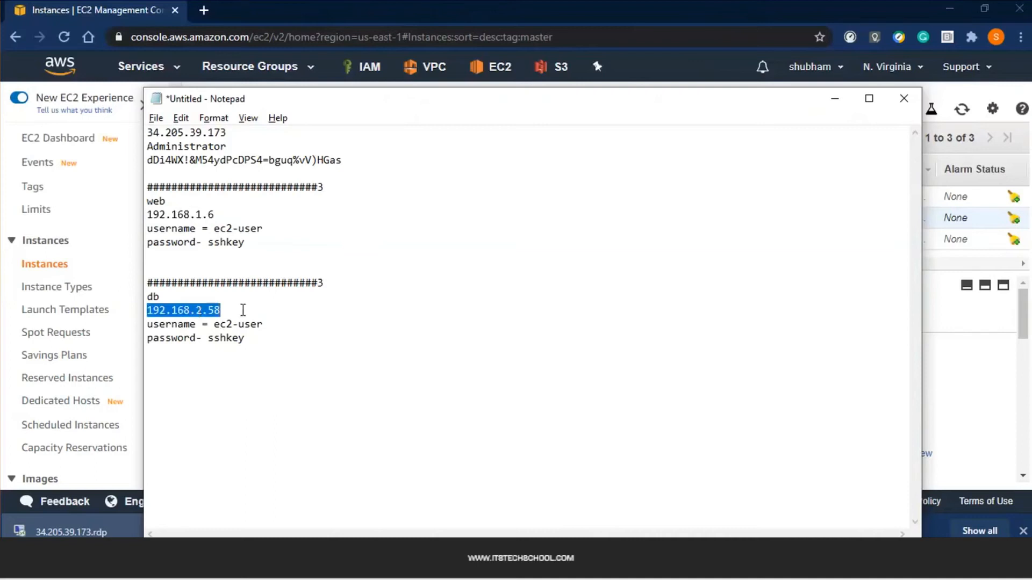
left_click_drag(242, 311, 541, 489)
left_click(210, 313)
double_click(210, 313)
left_click(376, 564)
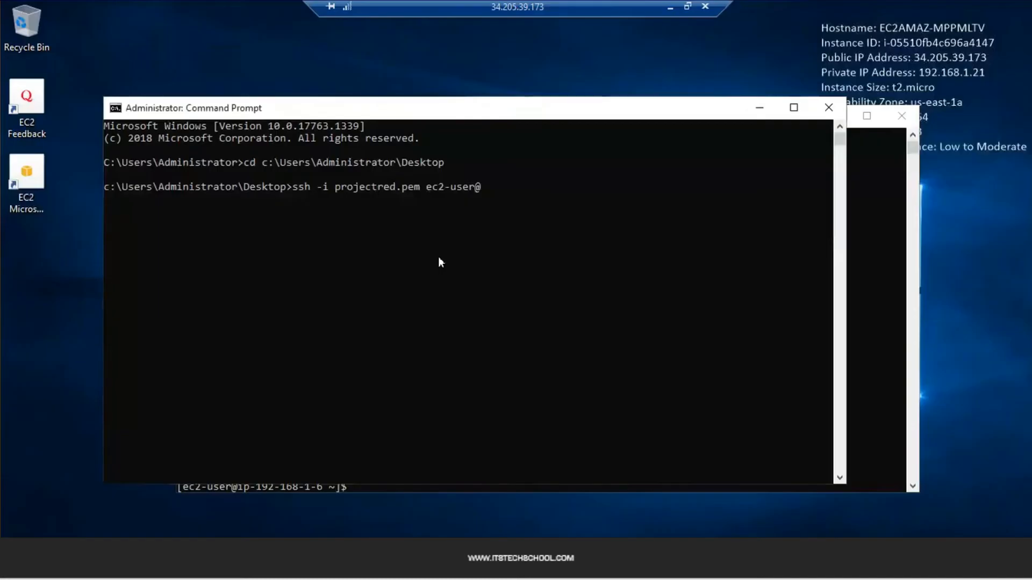
left_click(441, 261)
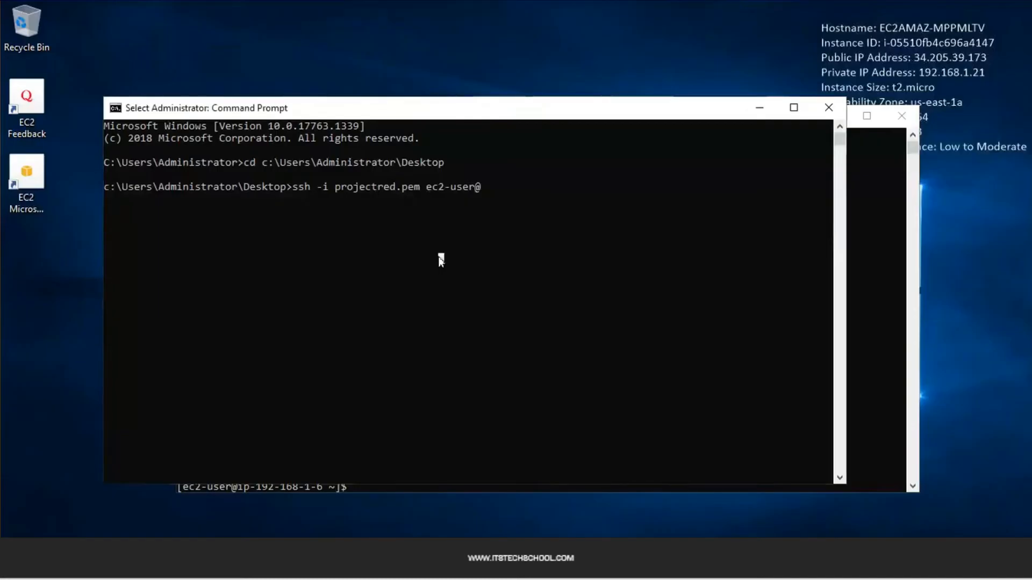
right_click(438, 258)
type("192.168.2.58")
key("Return")
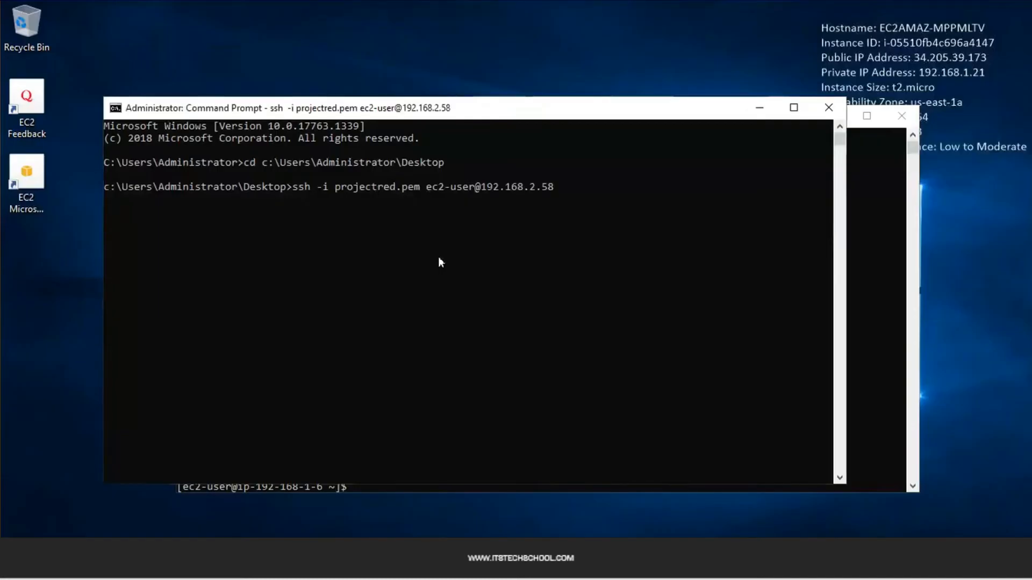
type("yes")
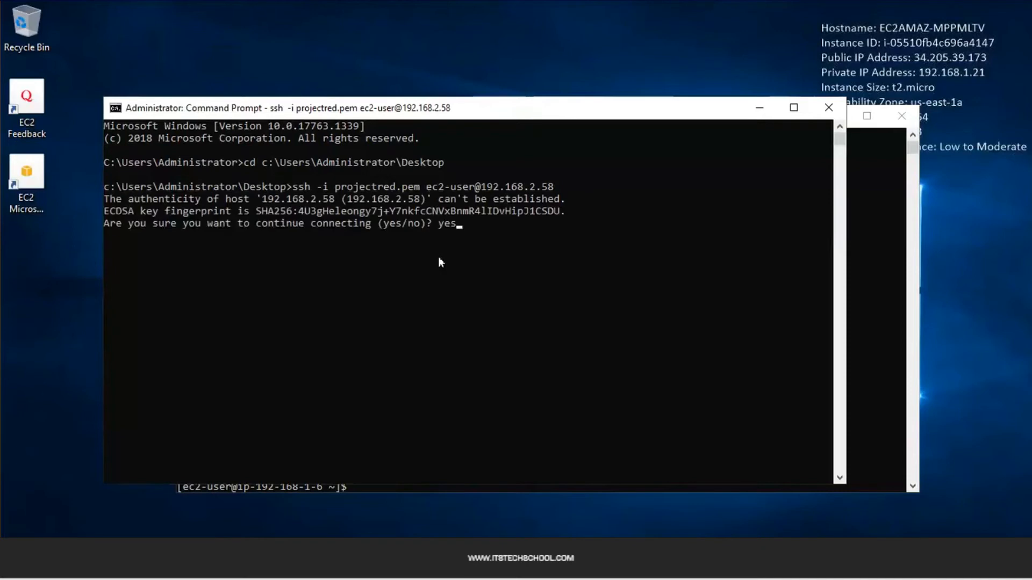
key("Return")
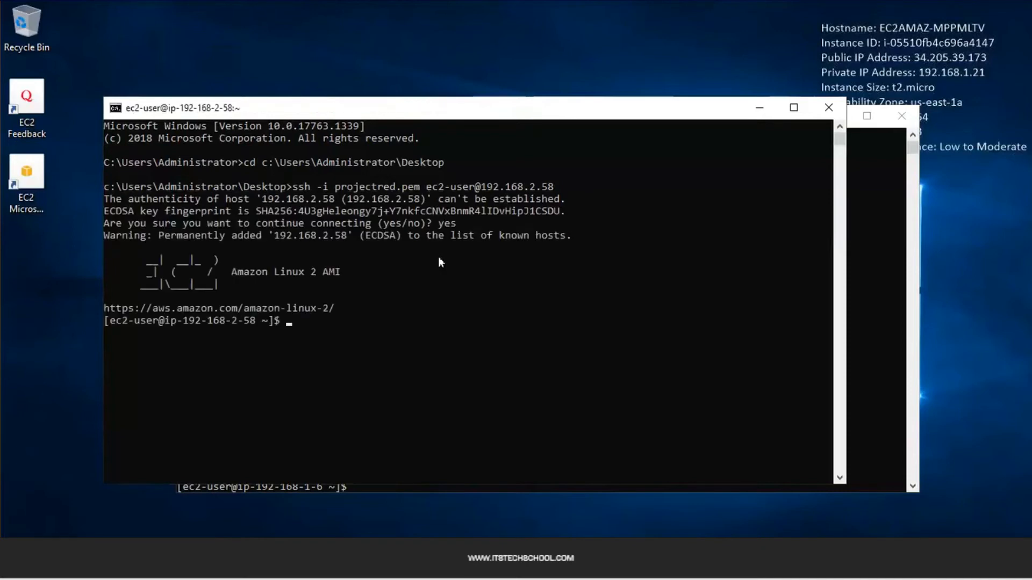
key("Return")
key("Return")
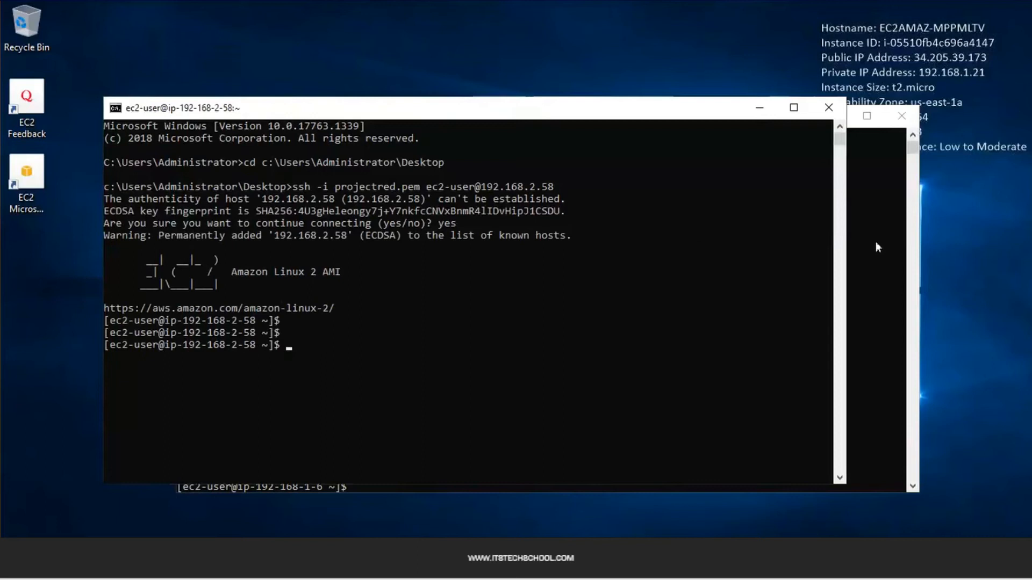
left_click(875, 240)
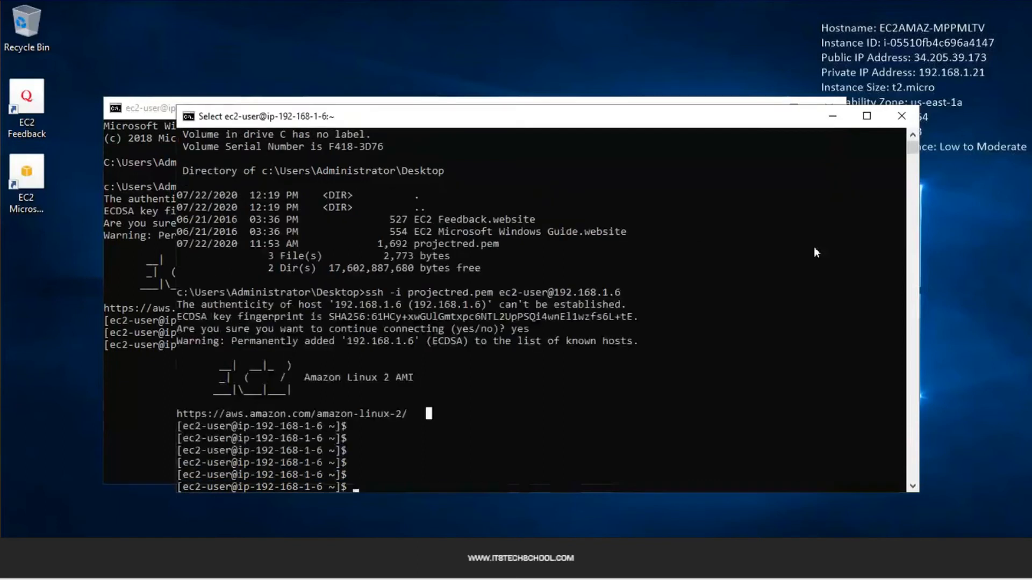
Clear the 192.168.1.6 terminal, ping google.com and stop it to view statistics
left_click(136, 358)
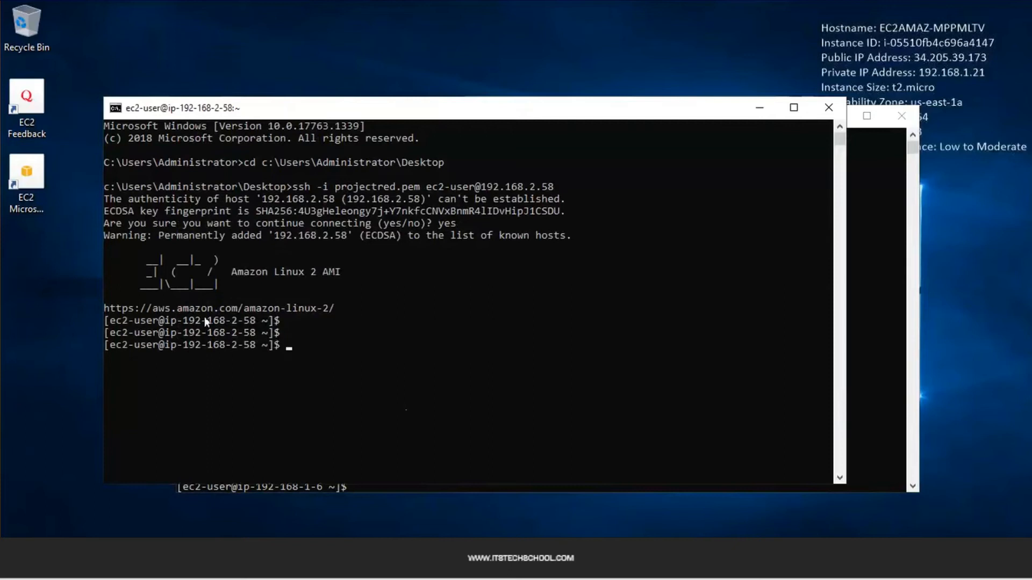
left_click(870, 194)
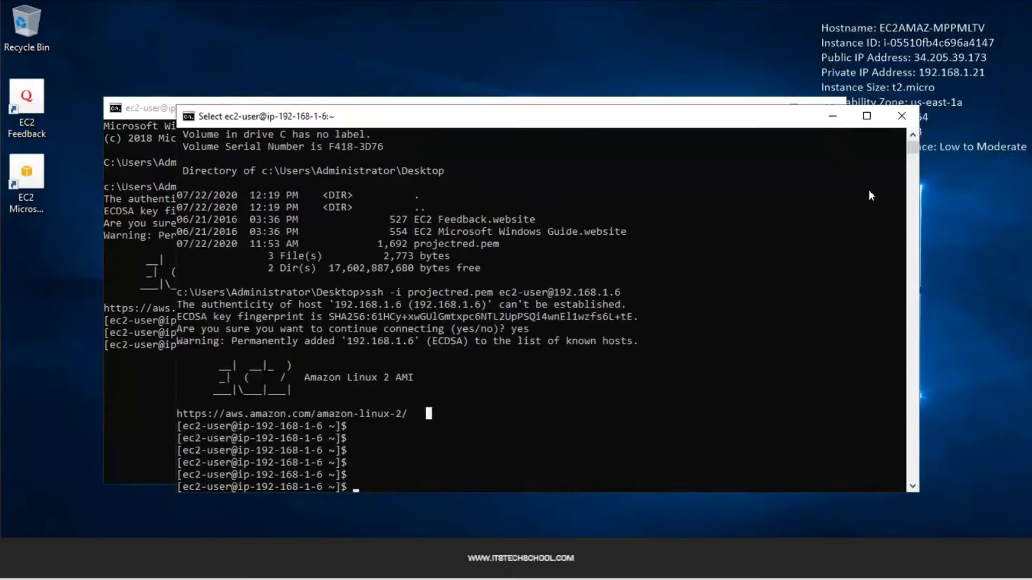
key("ctrl+l")
key("Return")
key("Return")
key("Return")
key("Return")
key("Return")
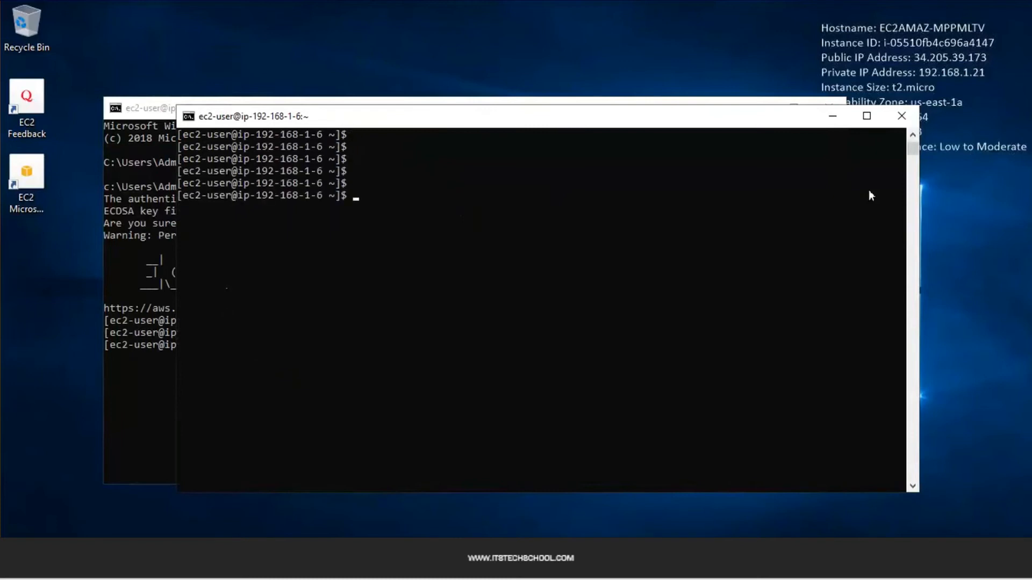
type("ping google.xo")
key("BackSpace")
key("BackSpace")
type("com")
key("Return")
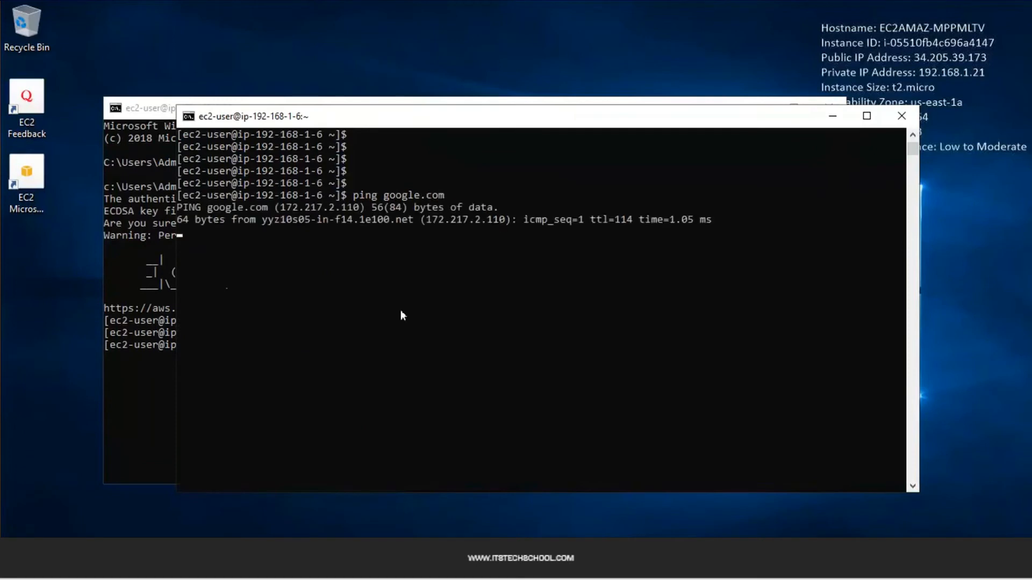
key("ctrl+c")
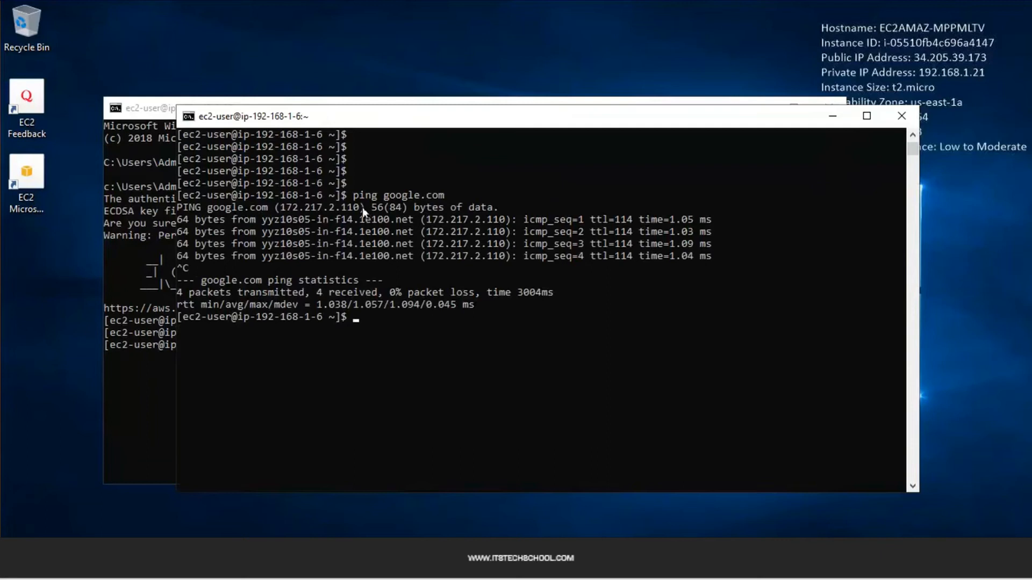
Start 'ping google.com' on the 192.168.2.58 instance
left_click(134, 261)
type("ping google.com")
key("Return")
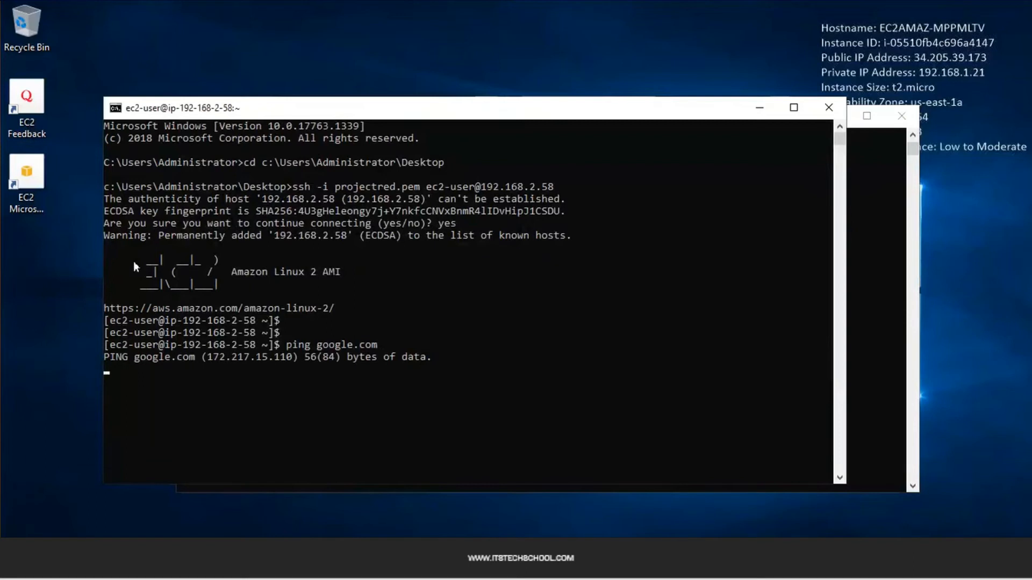
Stop the 192.168.2.58 google.com ping, which shows 100% packet loss
key("ctrl+c")
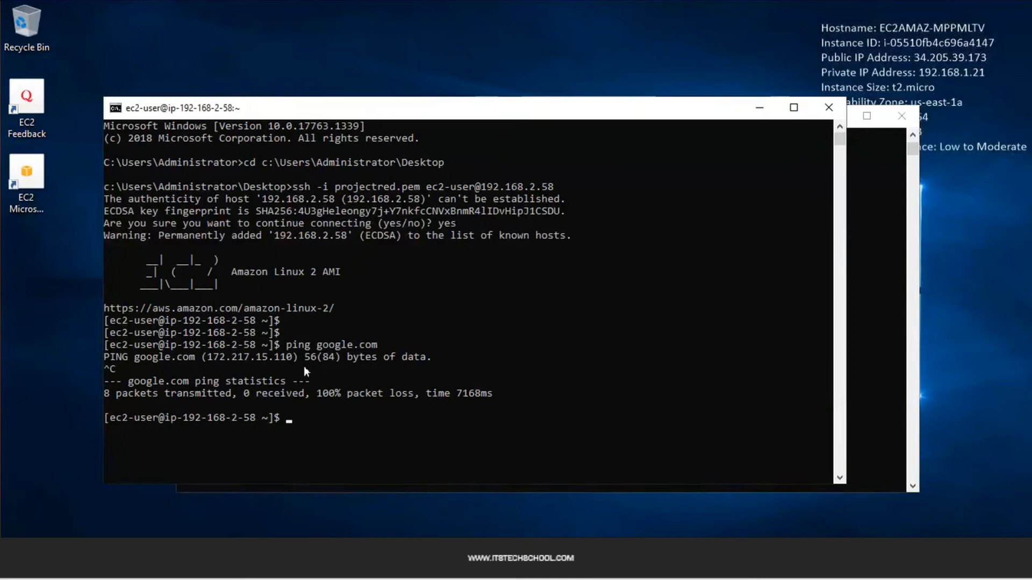
left_click(301, 410)
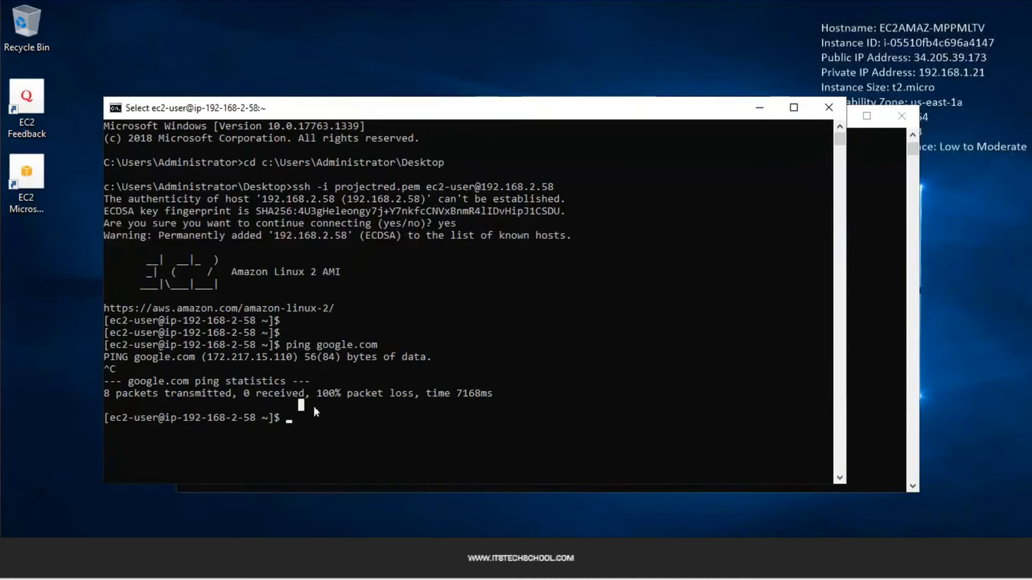
left_click(891, 224)
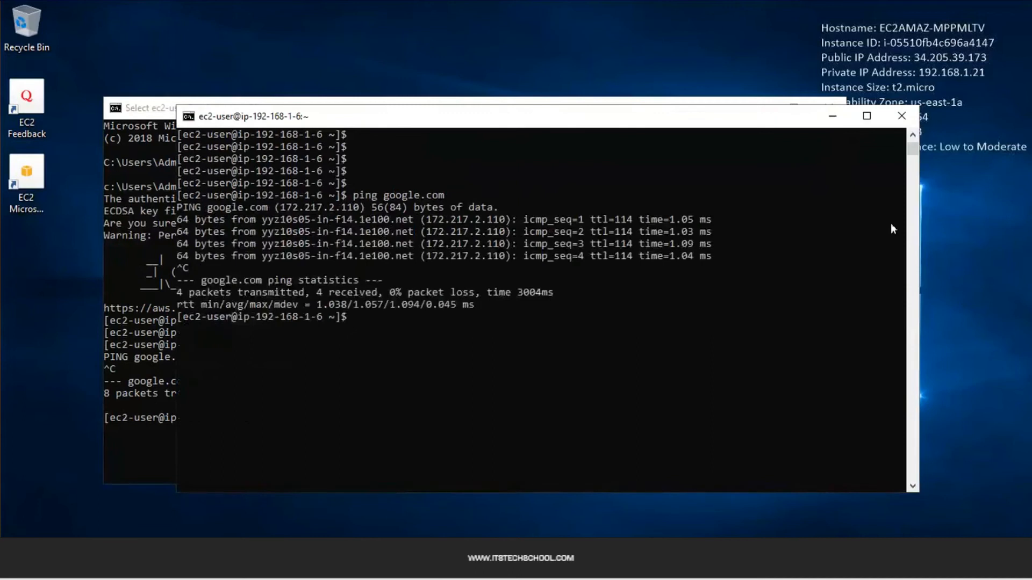
left_click(156, 195)
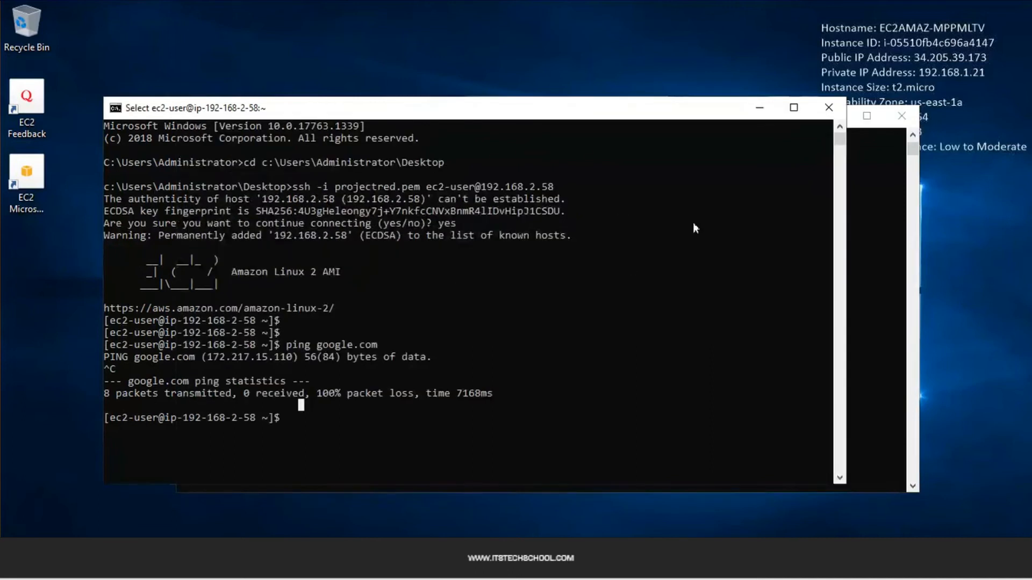
left_click(863, 256)
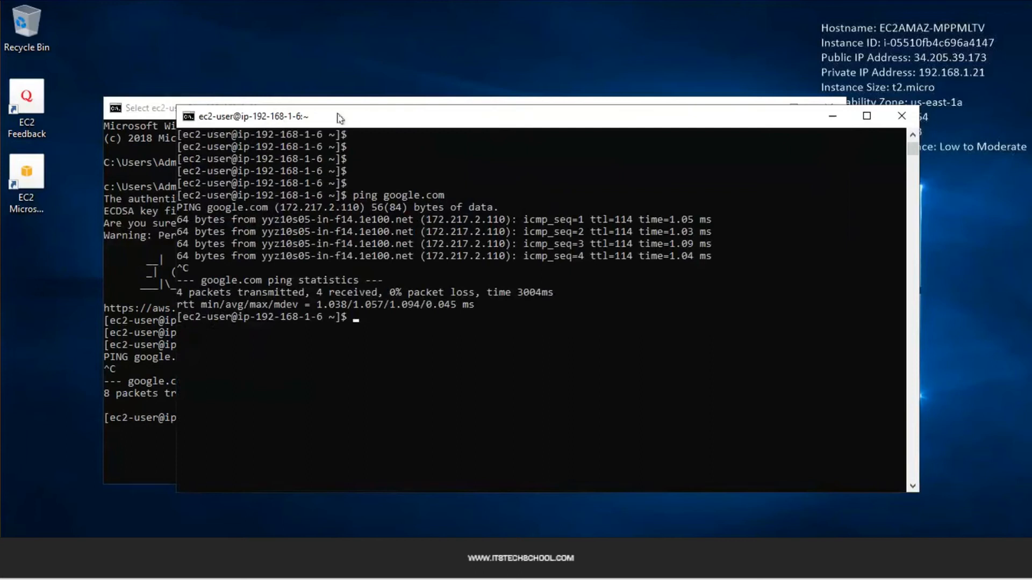
Begin typing 'ping 192.168.' in the 192.168.1.6 terminal
left_click(342, 304)
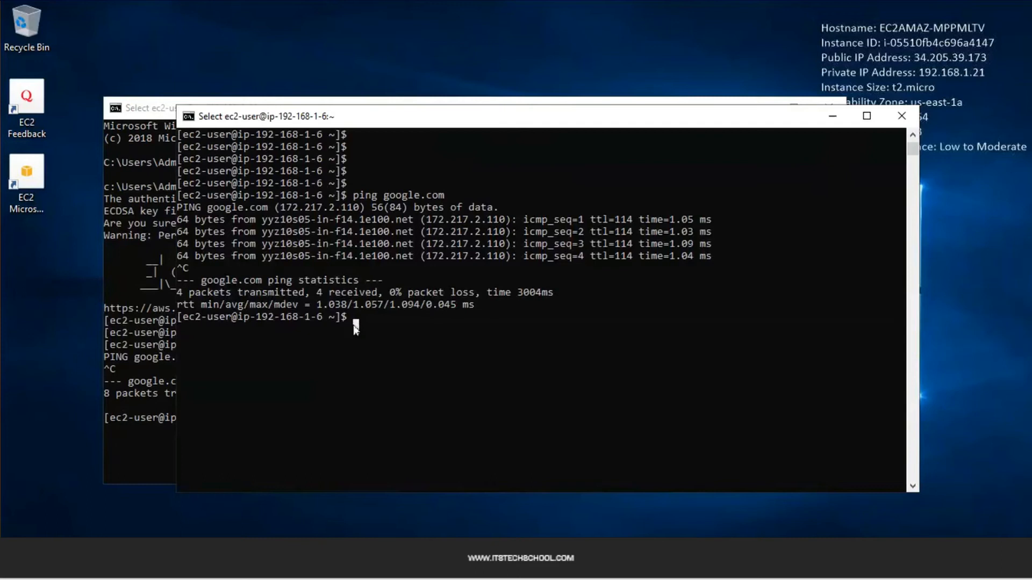
type("pi")
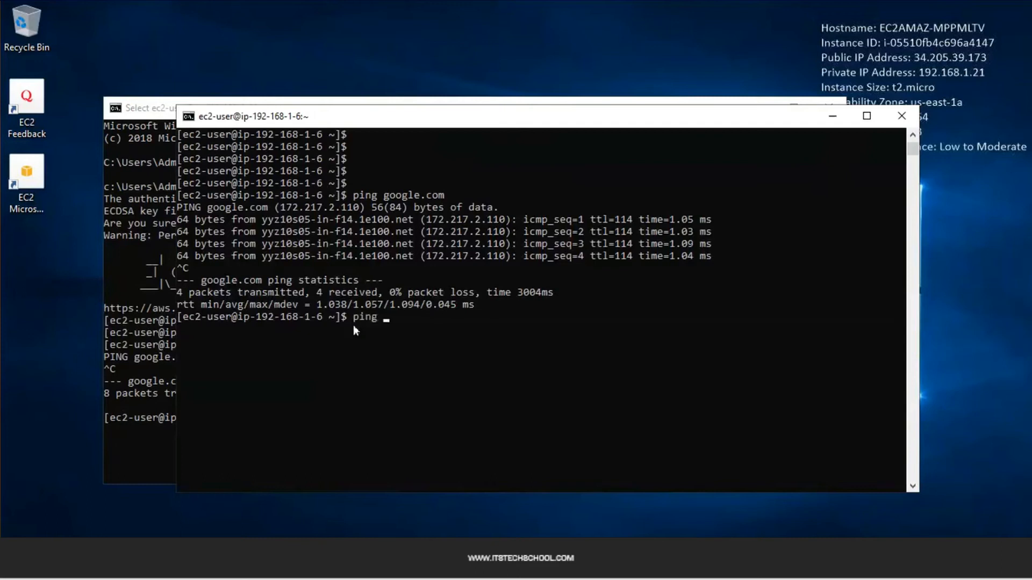
type("ng 192.168.")
left_click(118, 424)
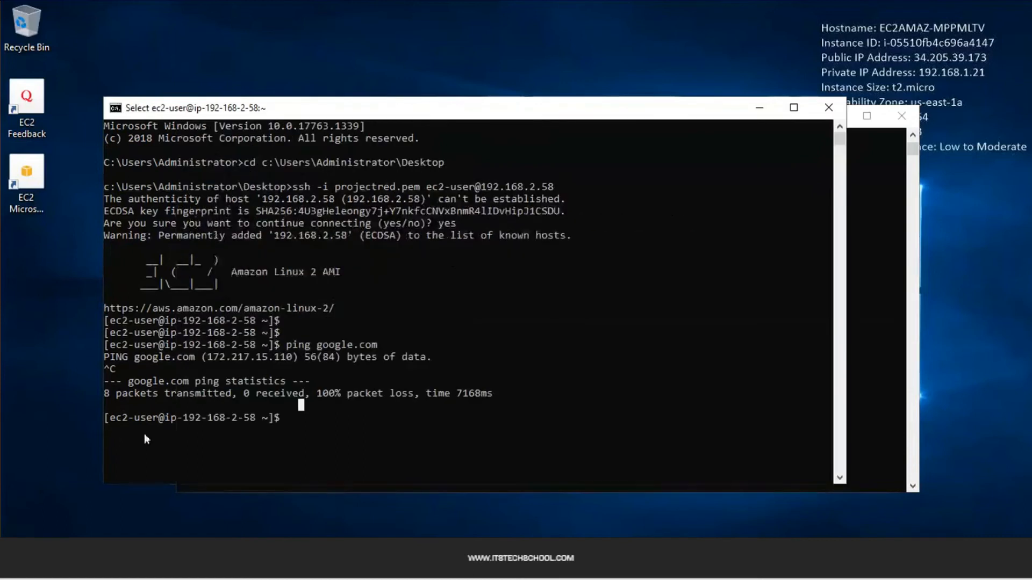
left_click(886, 346)
Ping 192.168.2.58 from the web instance, getting 0% packet loss
type("2.58")
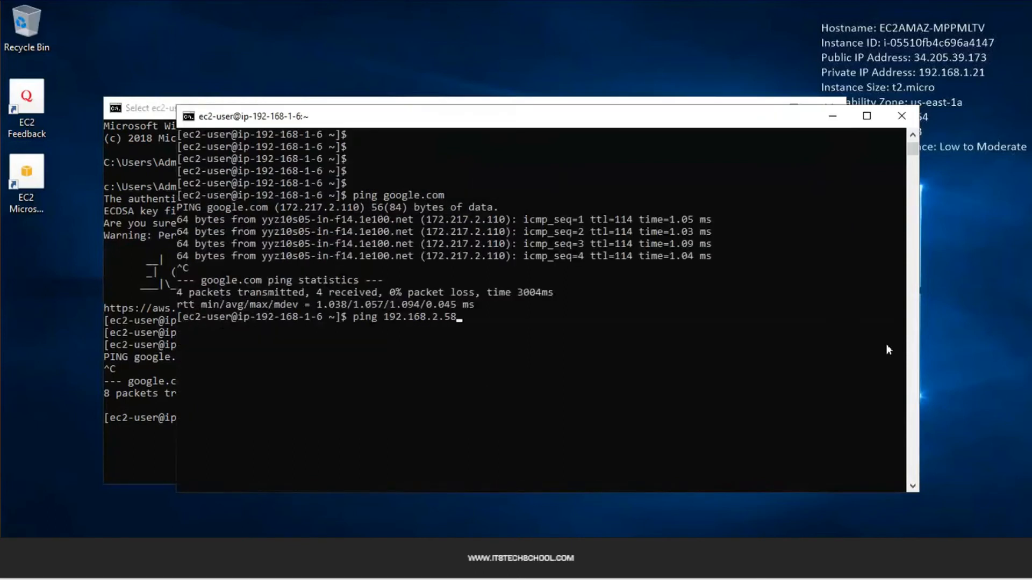
key("Return")
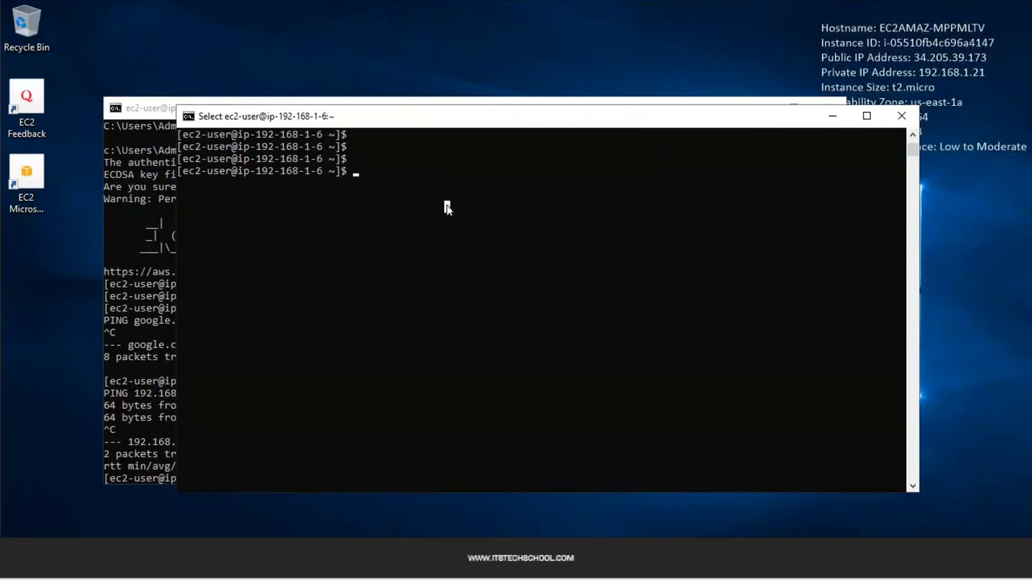
key("Up")
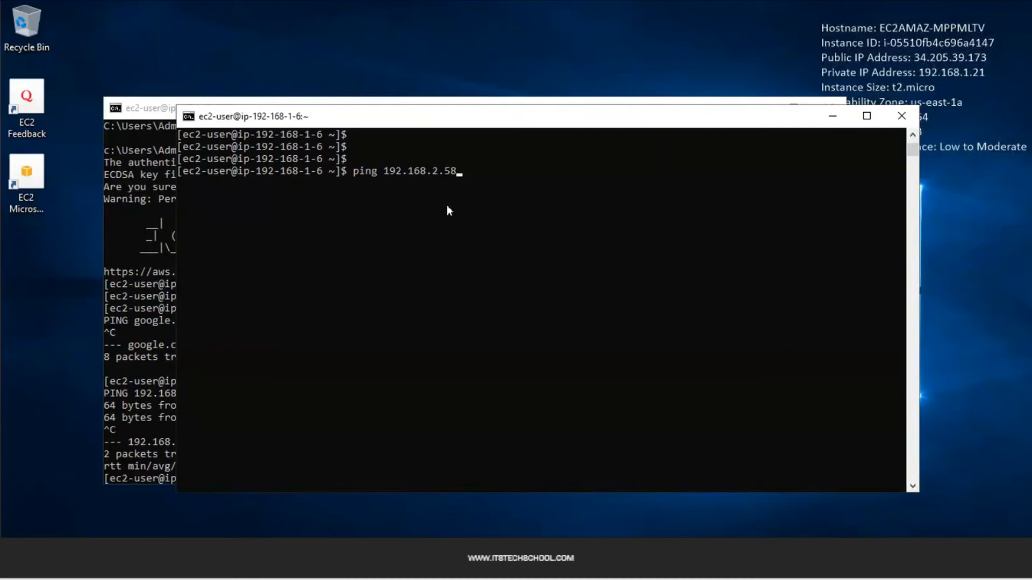
key("Return")
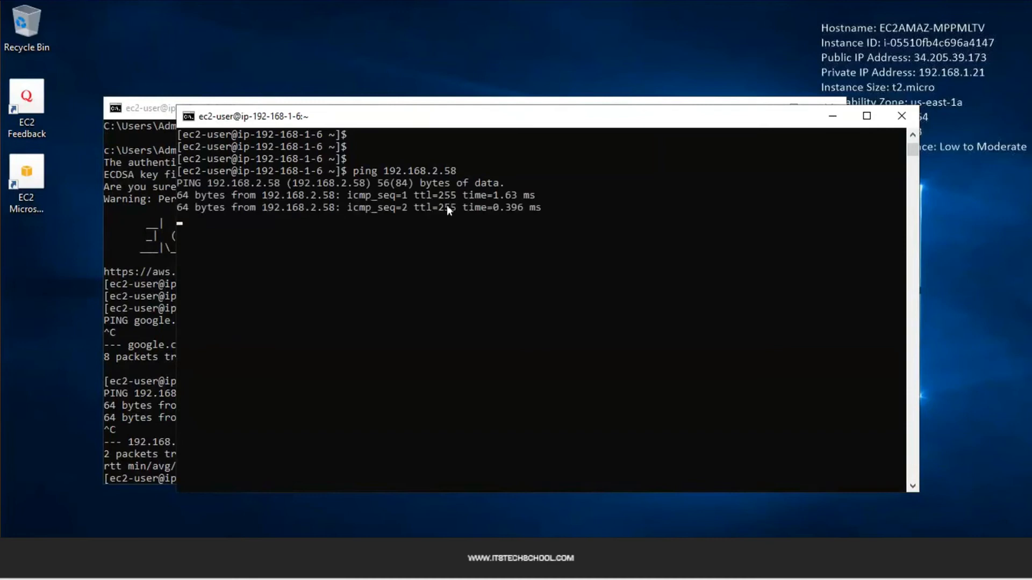
key("ctrl+c")
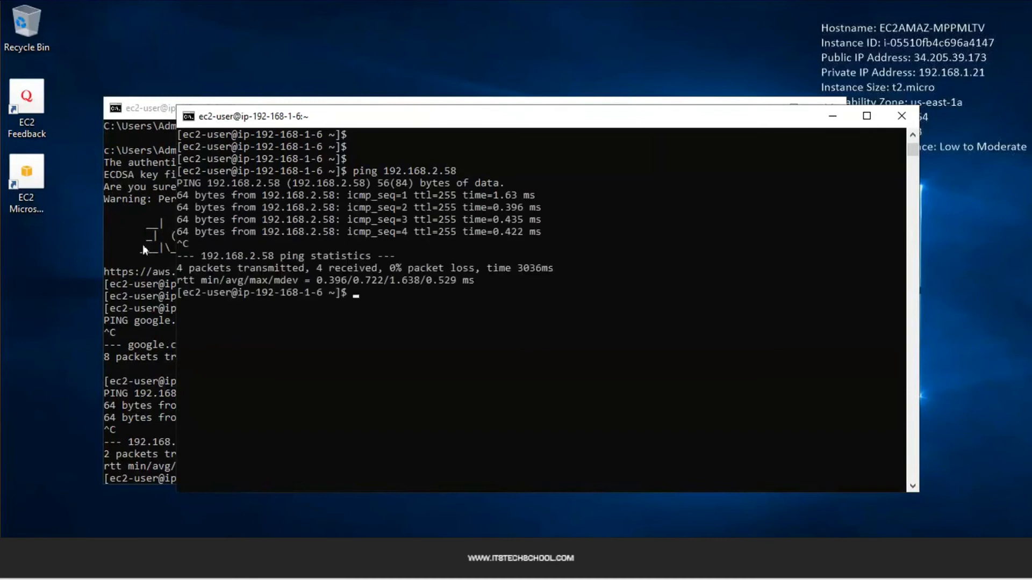
Re-run the ping to 192.168.1.6 from the 192.168.2.58 instance and stop it
left_click(143, 244)
key("Up")
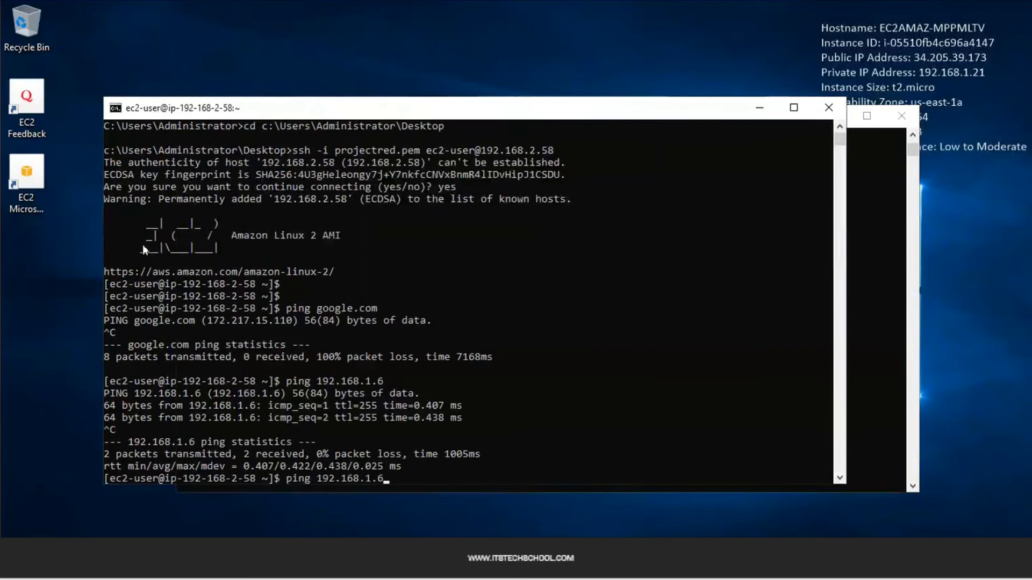
key("Return")
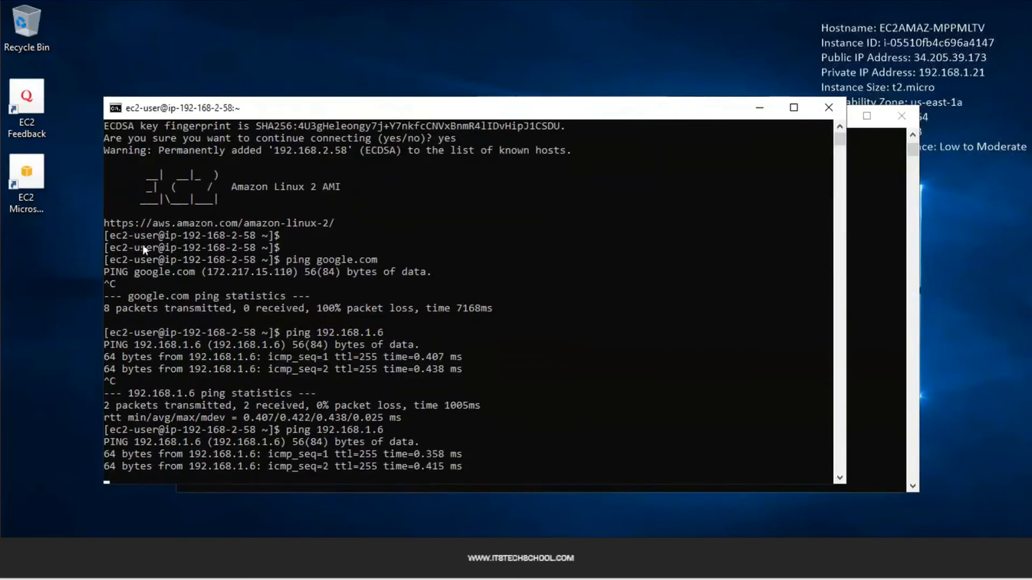
key("ctrl+l")
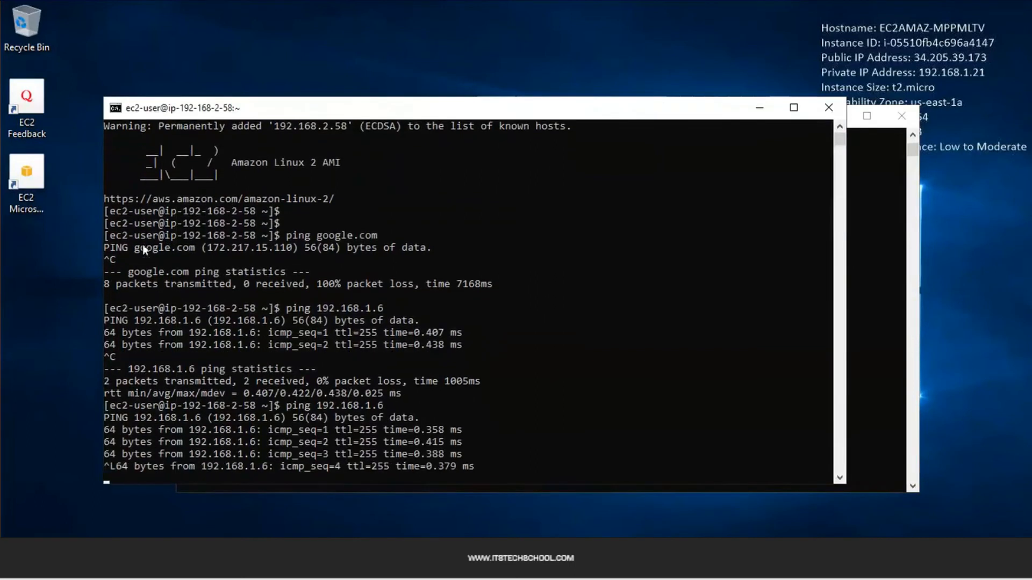
key("ctrl+c")
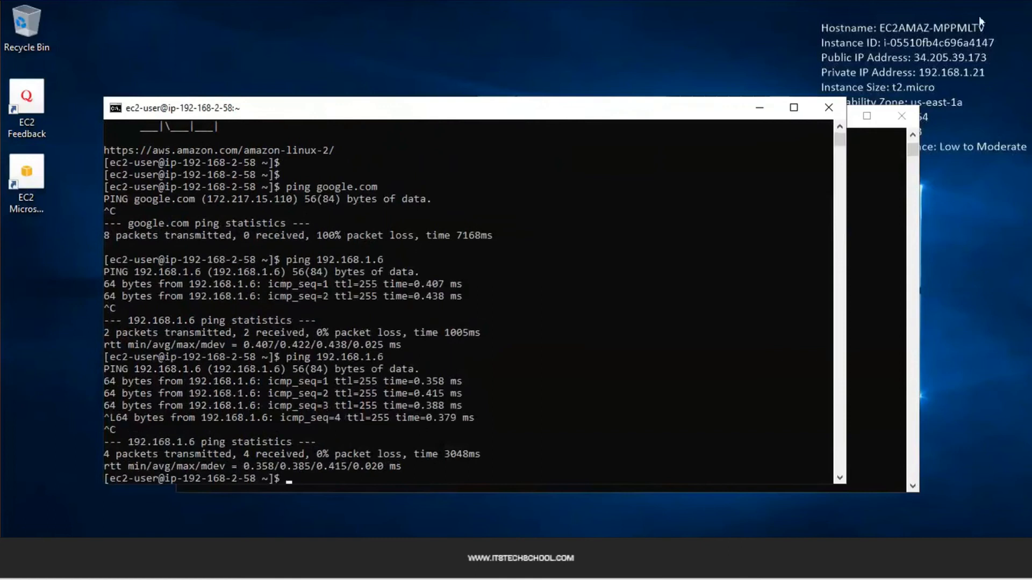
left_click(872, 198)
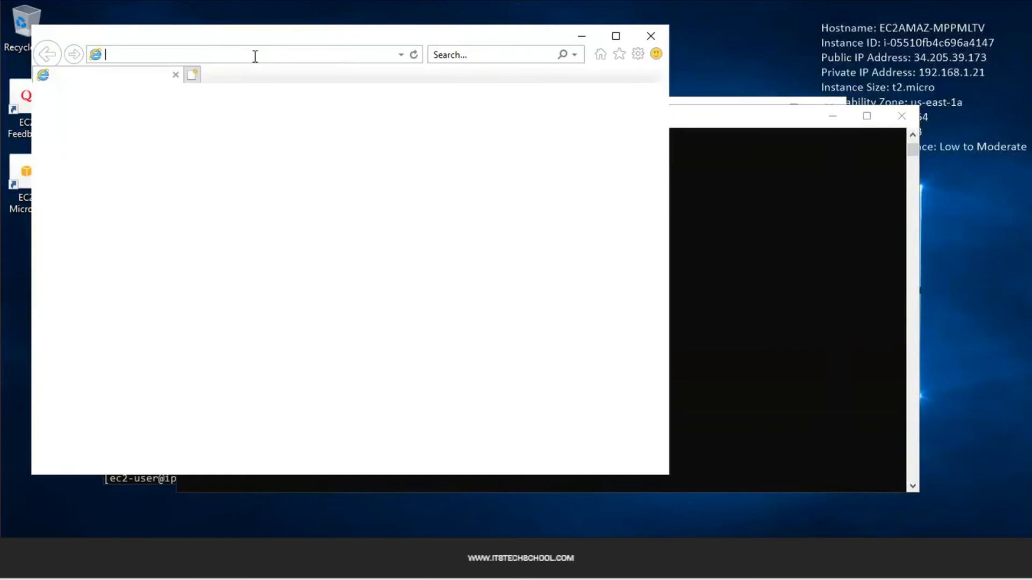
Browse to putty.org, accepting the security alert and closing the blocked-content warning
type("putty")
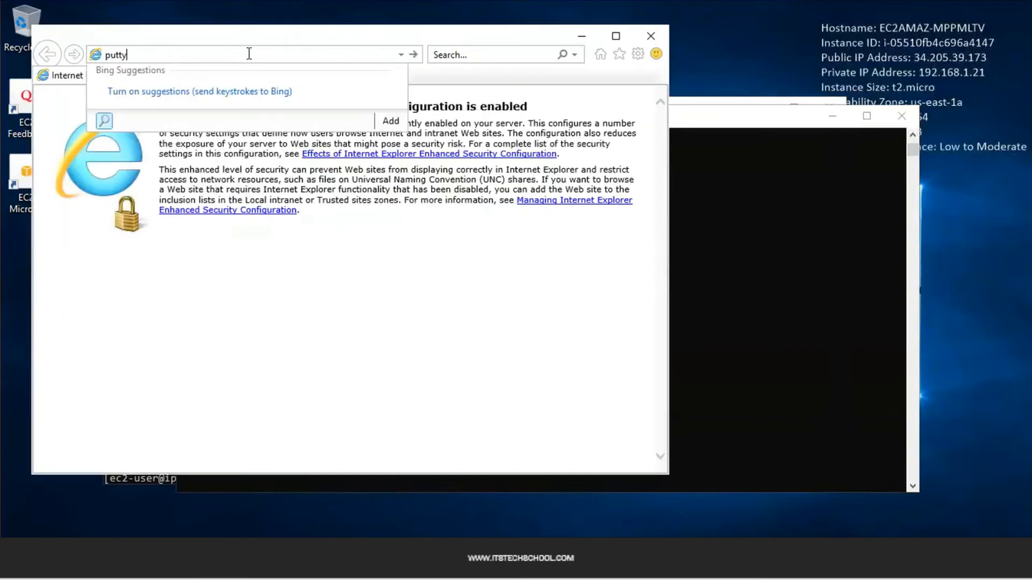
type(".org")
key("Return")
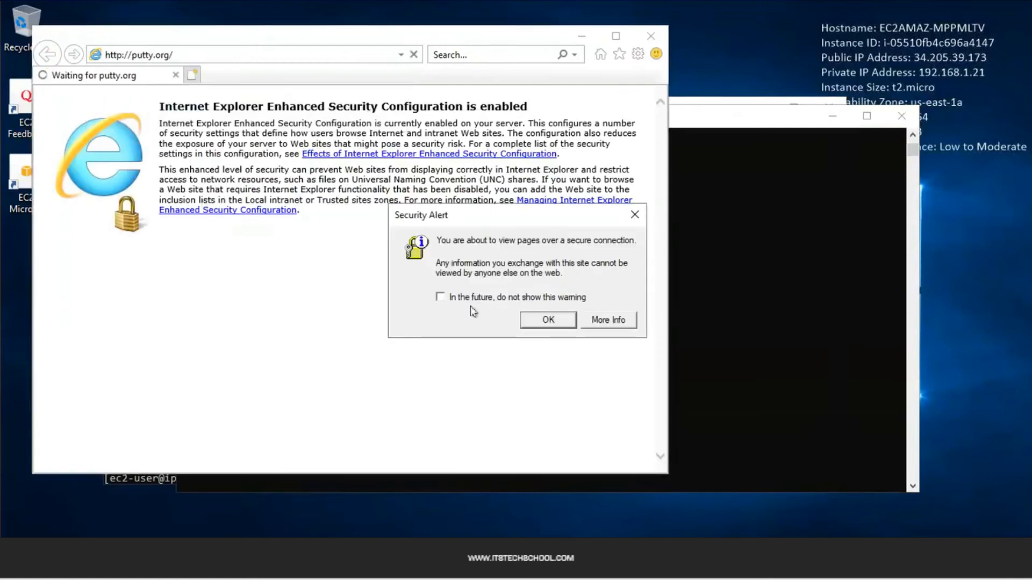
left_click(546, 319)
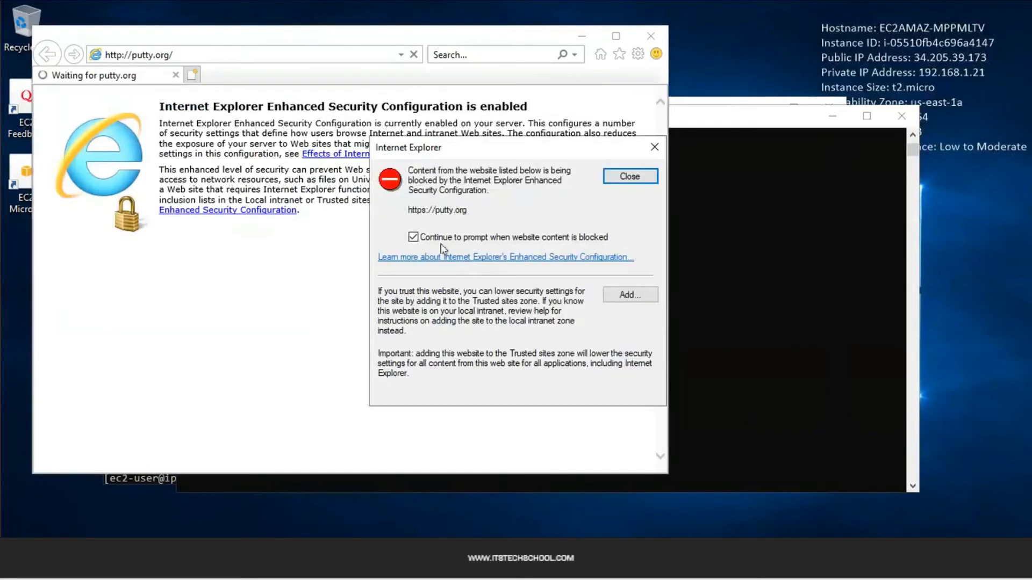
left_click(626, 178)
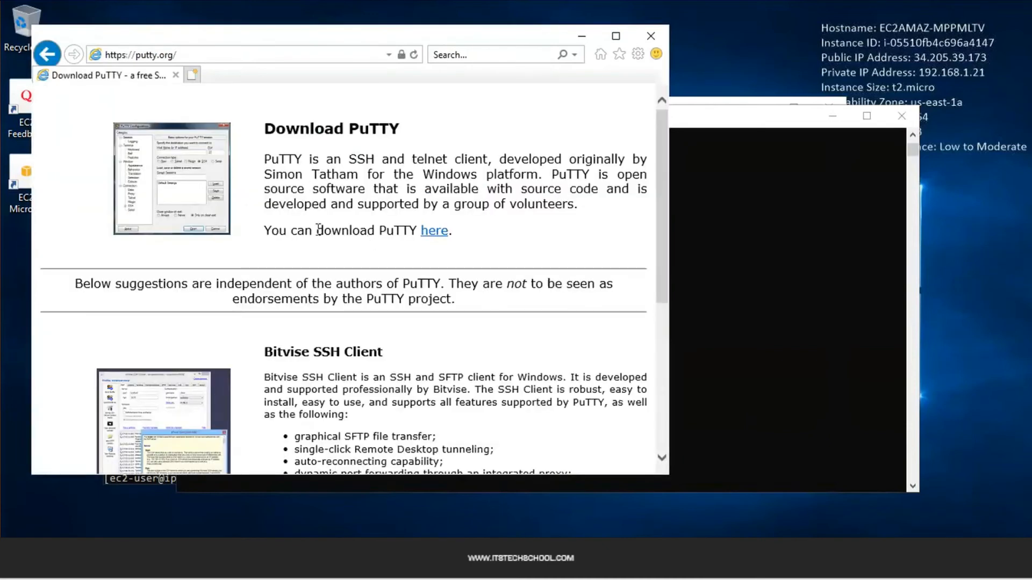
Add the.earth.li to Trusted sites and save putty-64bit-0.74-installer.msi
left_click(434, 231)
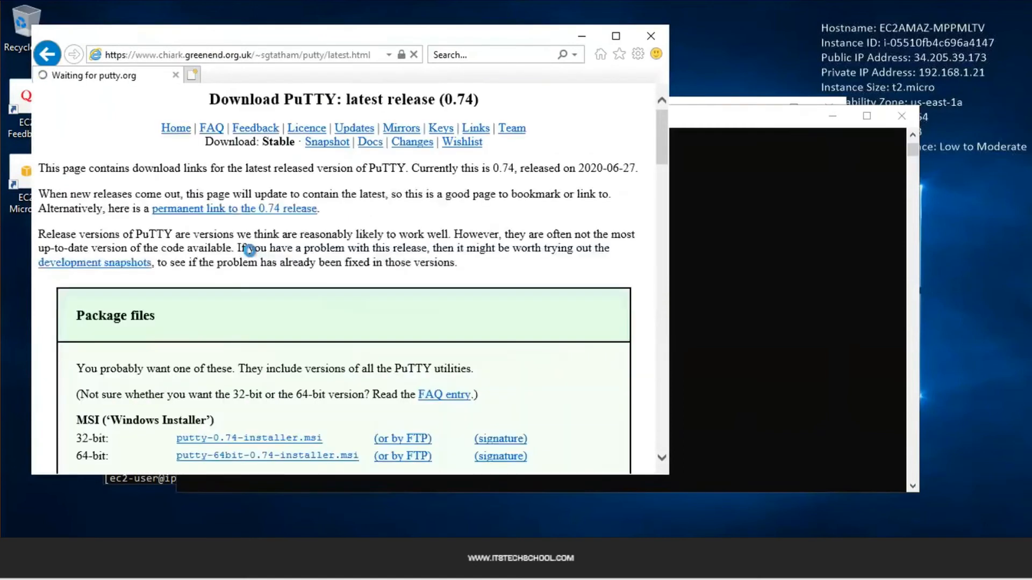
scroll(457, 331, "down", 1)
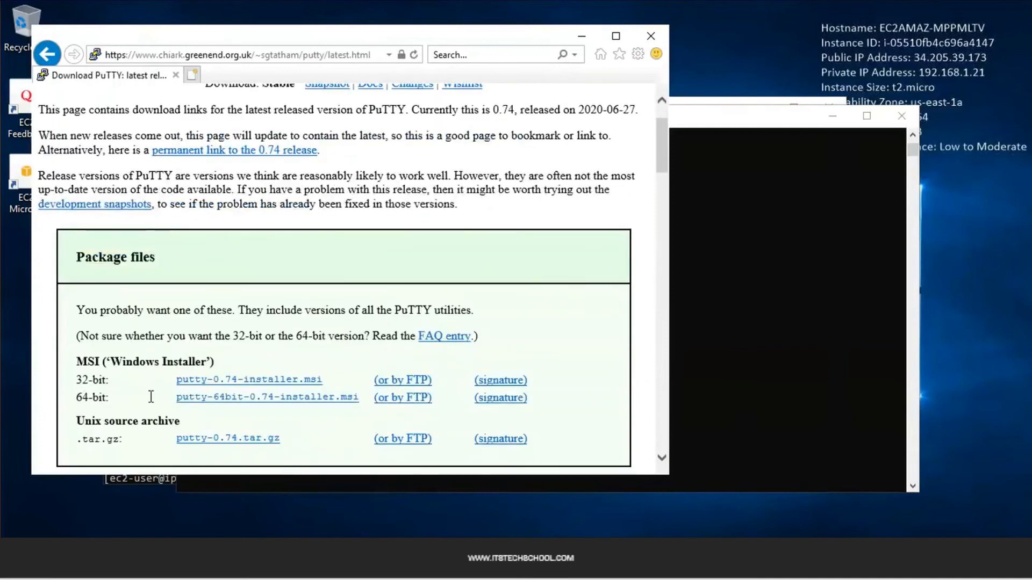
left_click(229, 398)
left_click(639, 295)
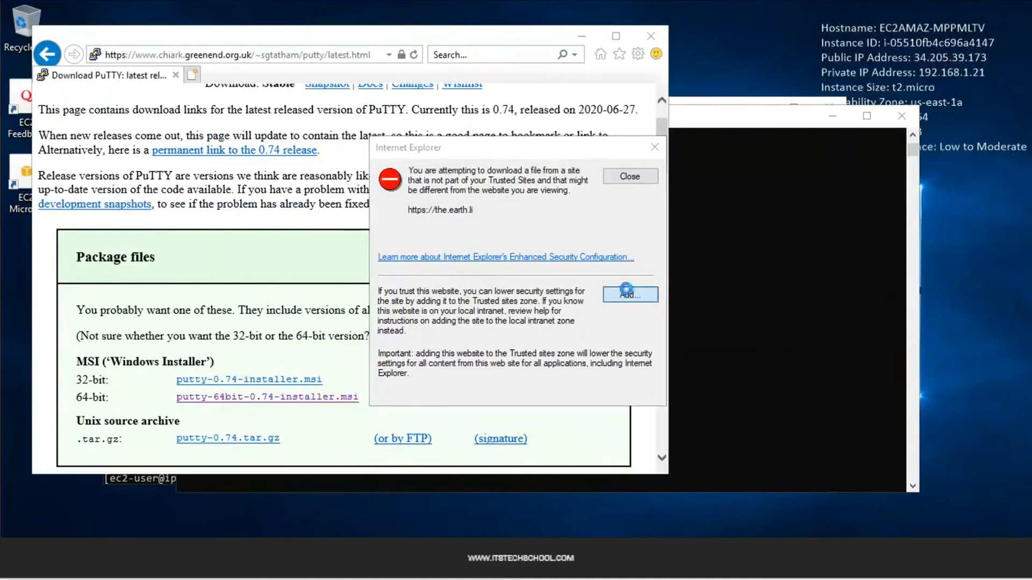
left_click(624, 260)
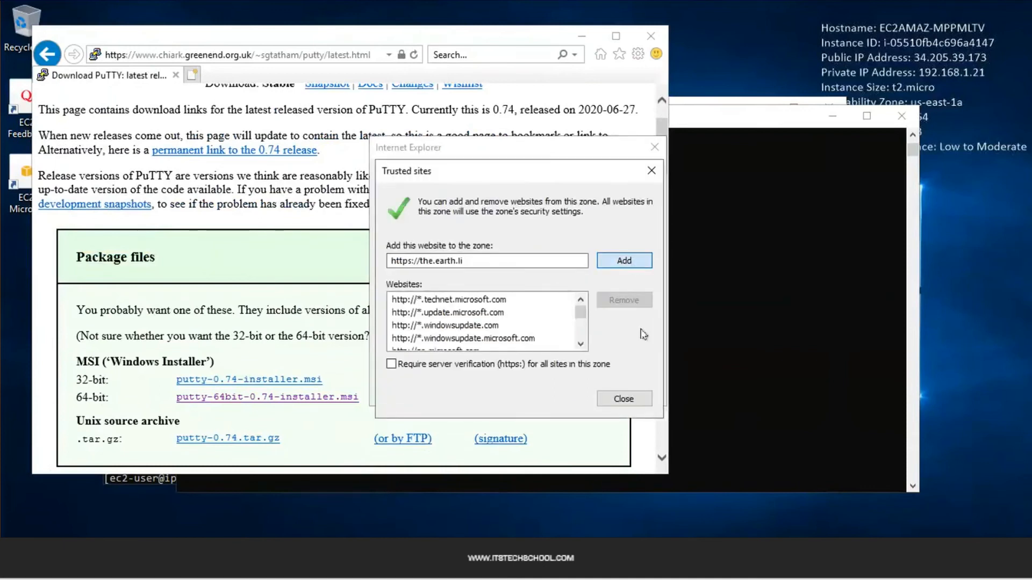
left_click(632, 400)
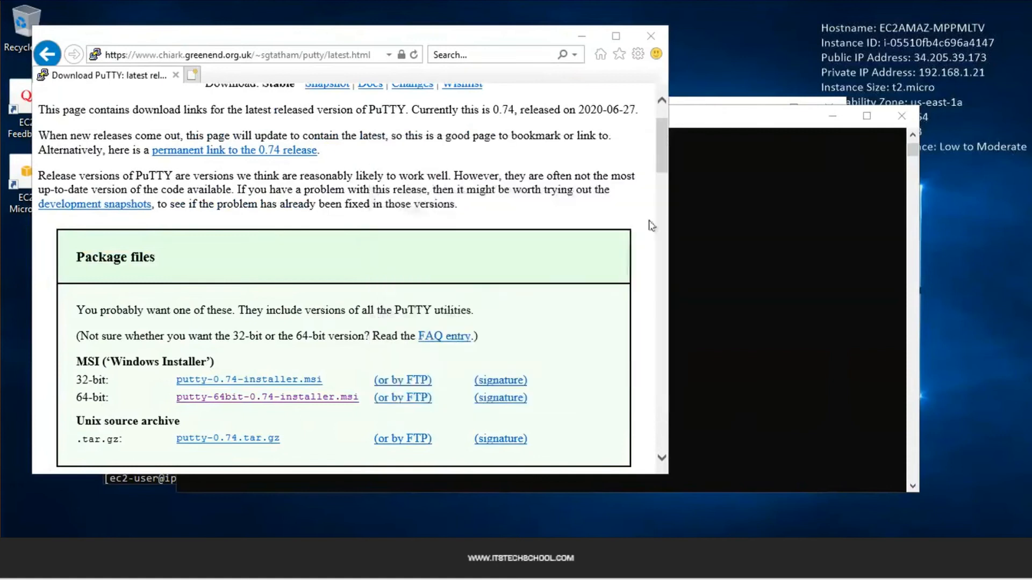
left_click(311, 400)
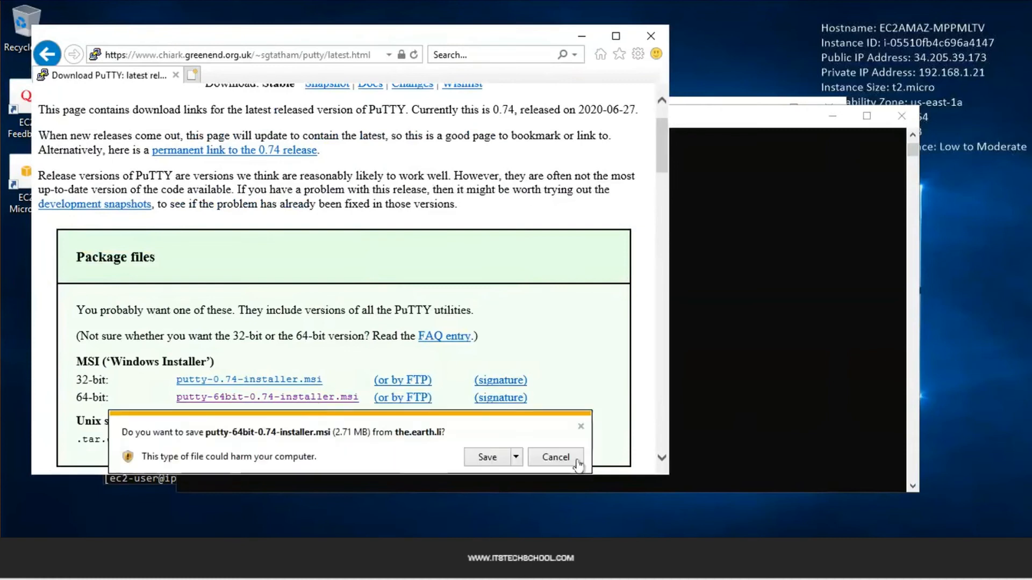
left_click(487, 457)
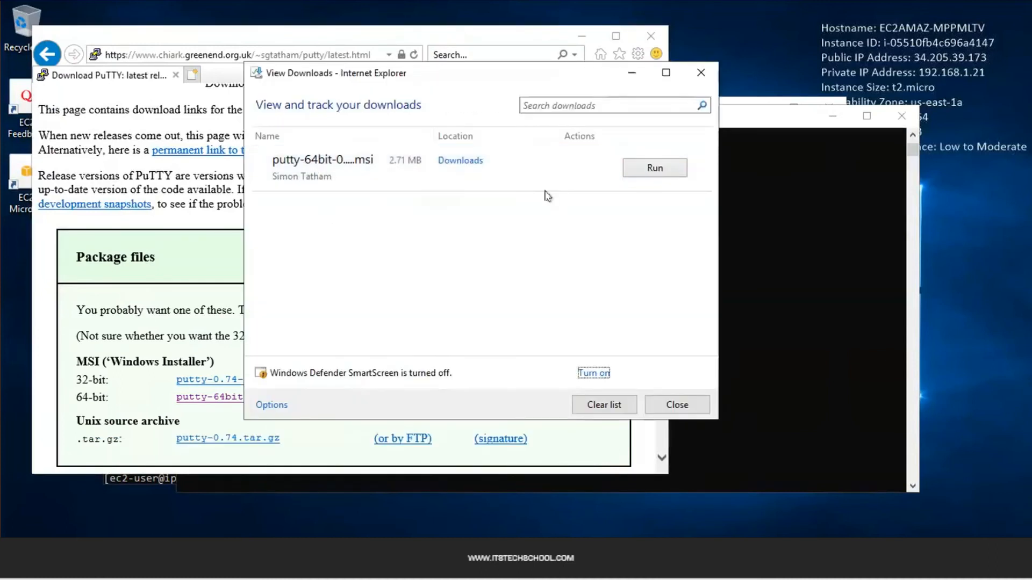
Run the PuTTY 0.74 installer with the default folder and features
left_click(650, 171)
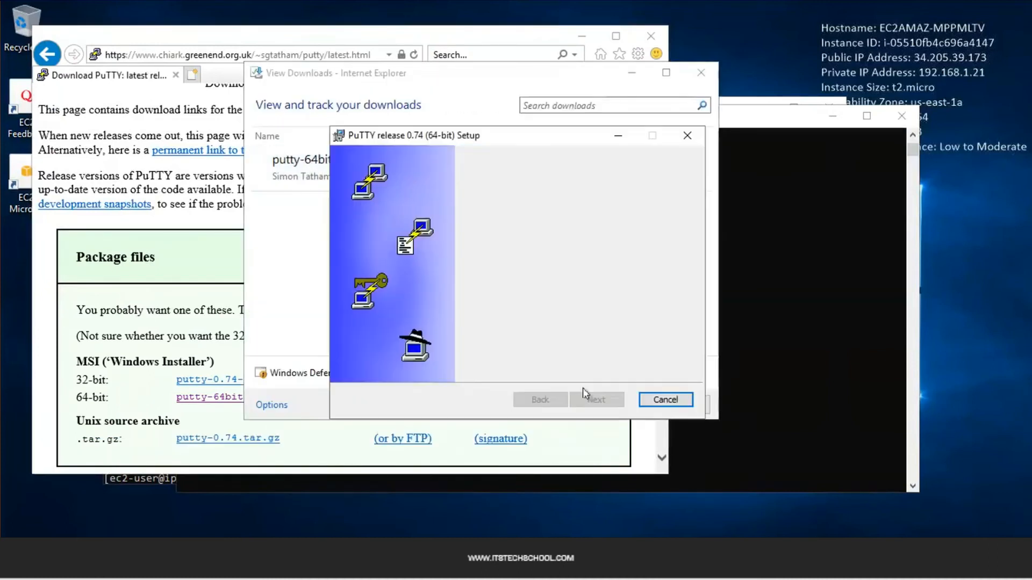
left_click(616, 405)
left_click(614, 400)
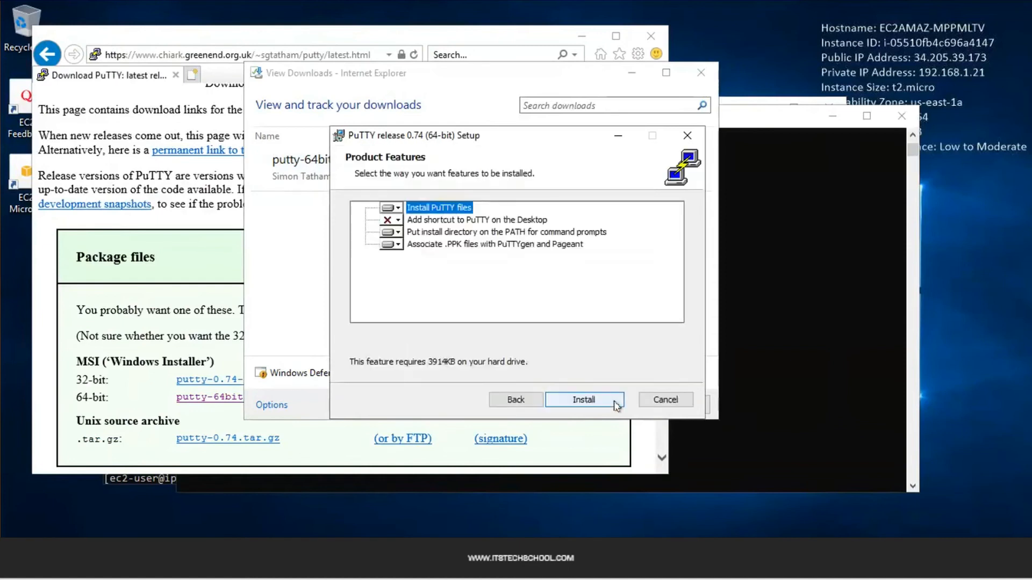
left_click(584, 400)
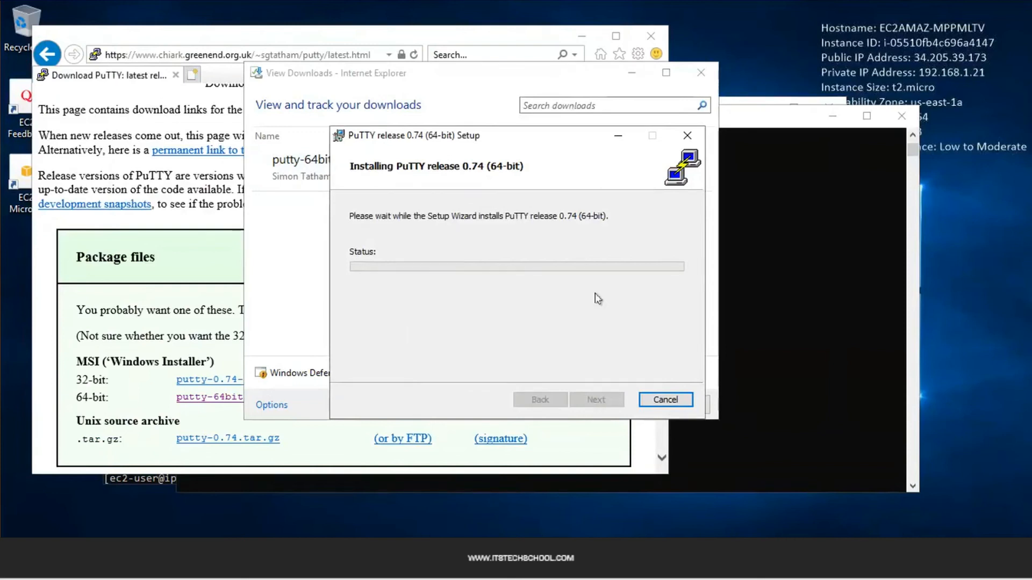
Close Downloads and Internet Explorer, minimize both terminals, and finish setup without the README
left_click(702, 68)
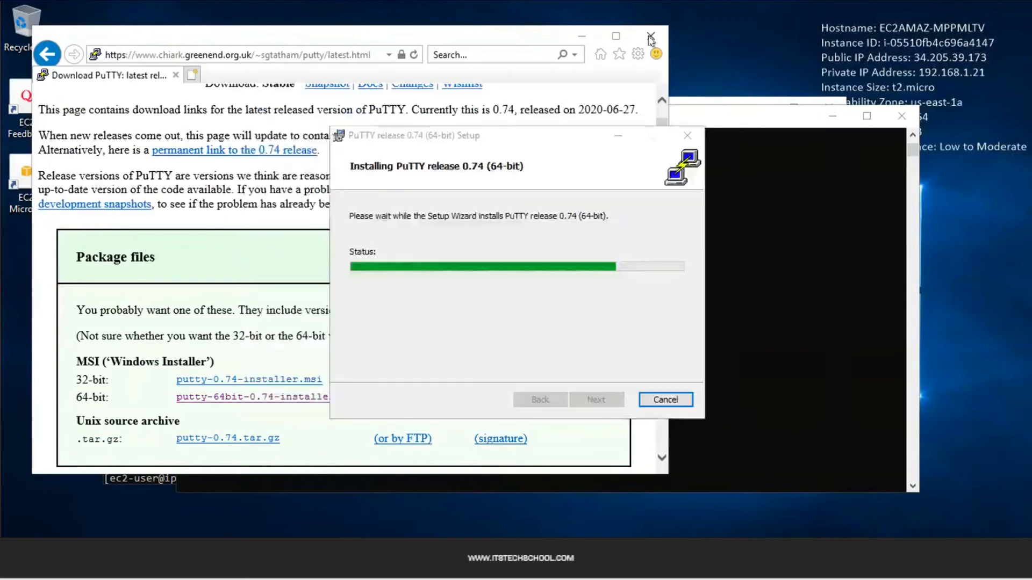
left_click(650, 42)
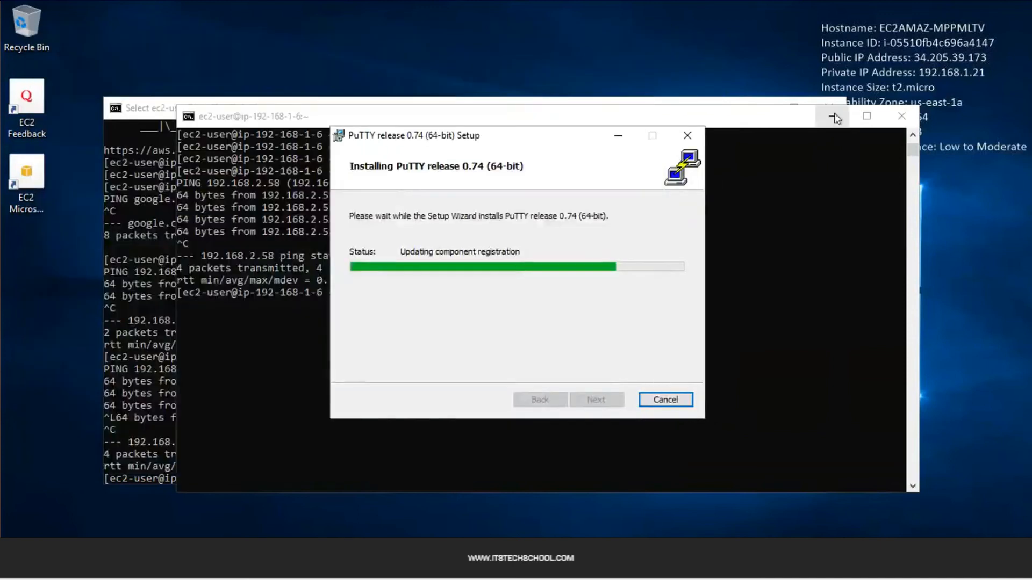
left_click(834, 117)
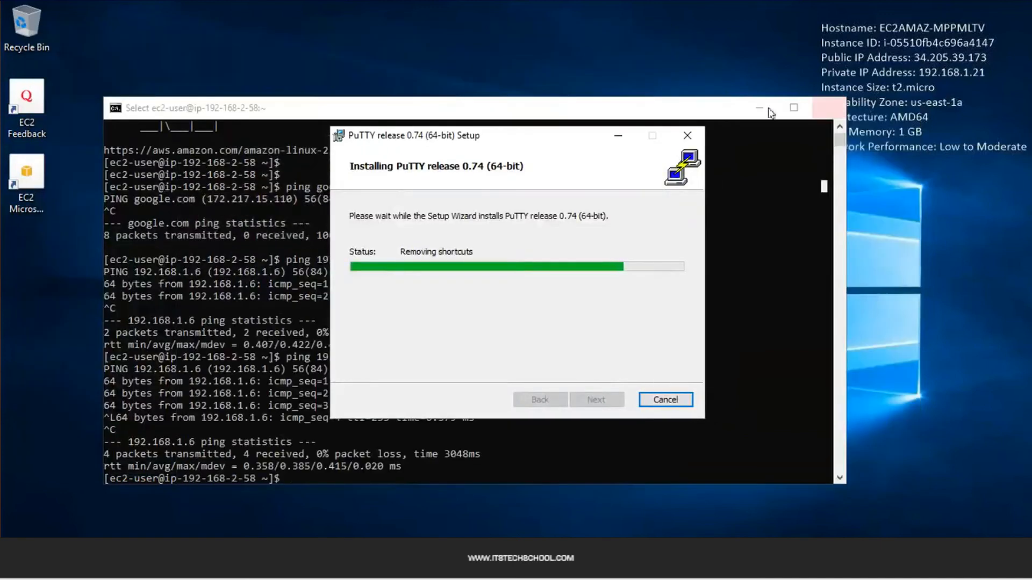
left_click(794, 107)
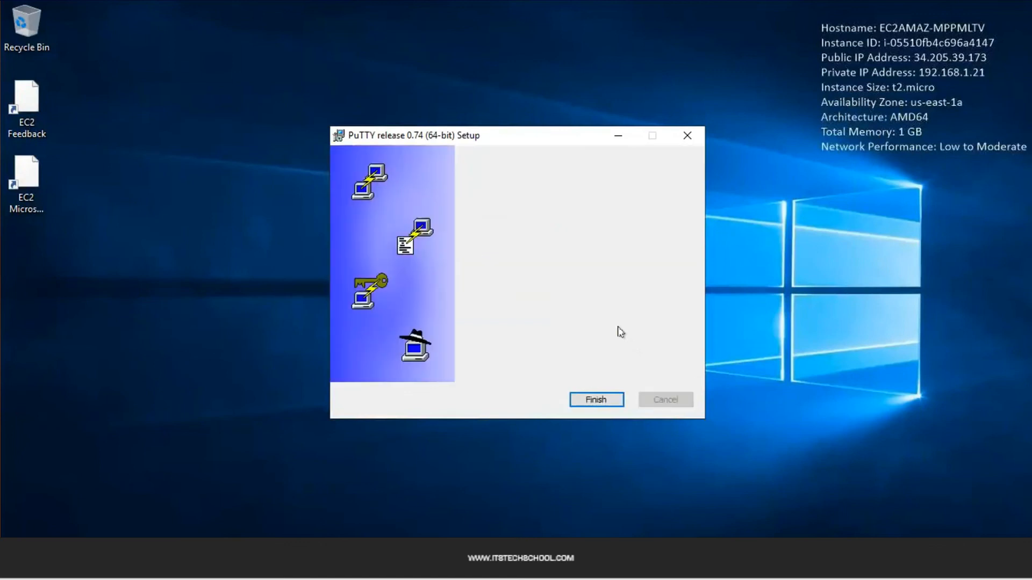
left_click(518, 359)
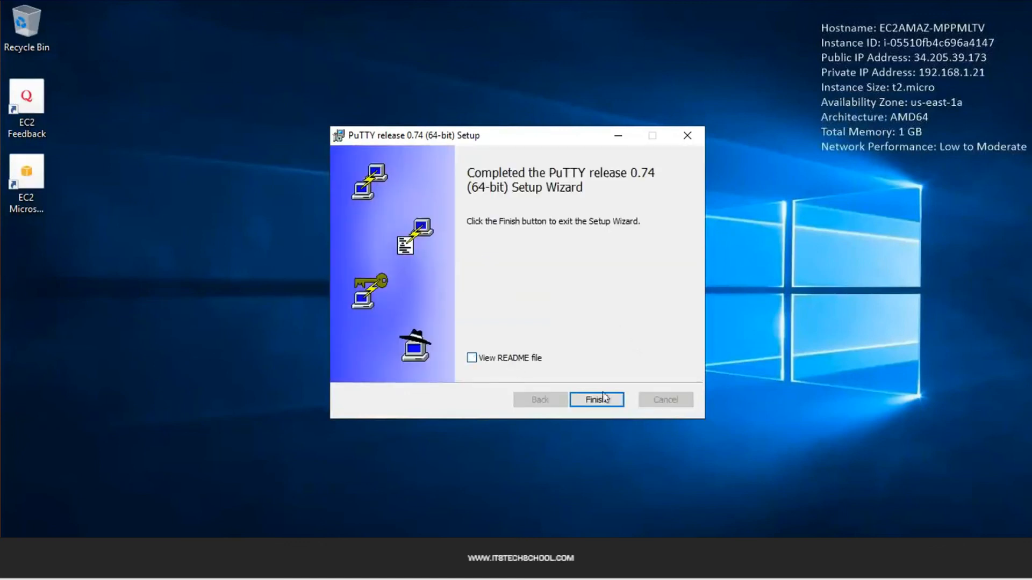
left_click(603, 401)
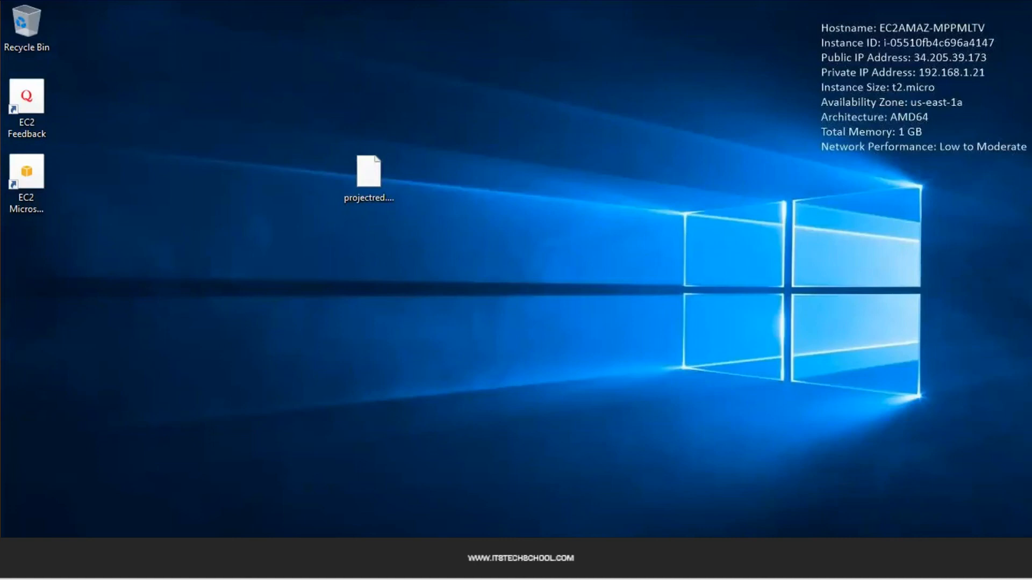
Launch PuTTYgen from the PuTTY (64-bit) folder in the Start menu
key("super")
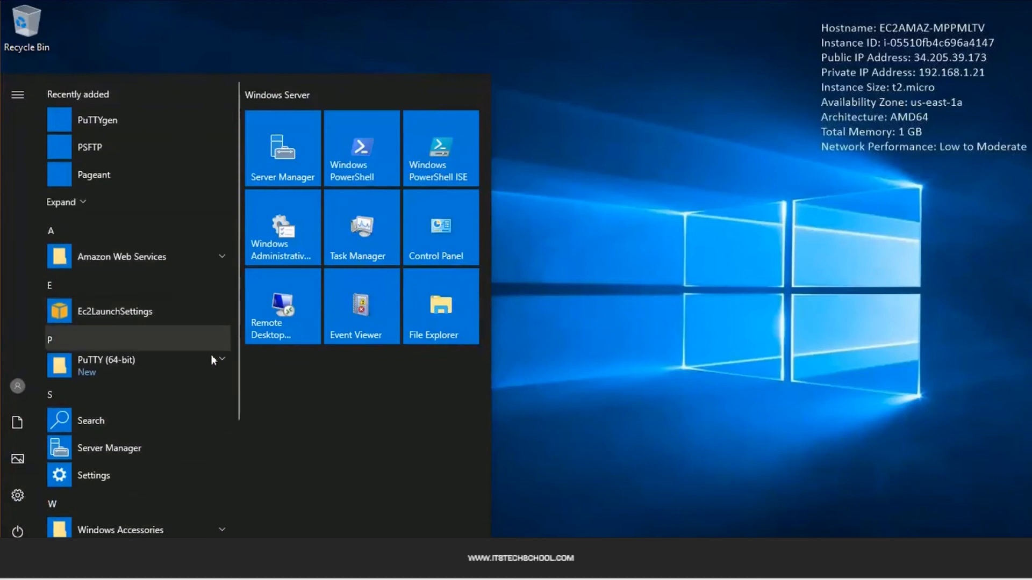
left_click(217, 357)
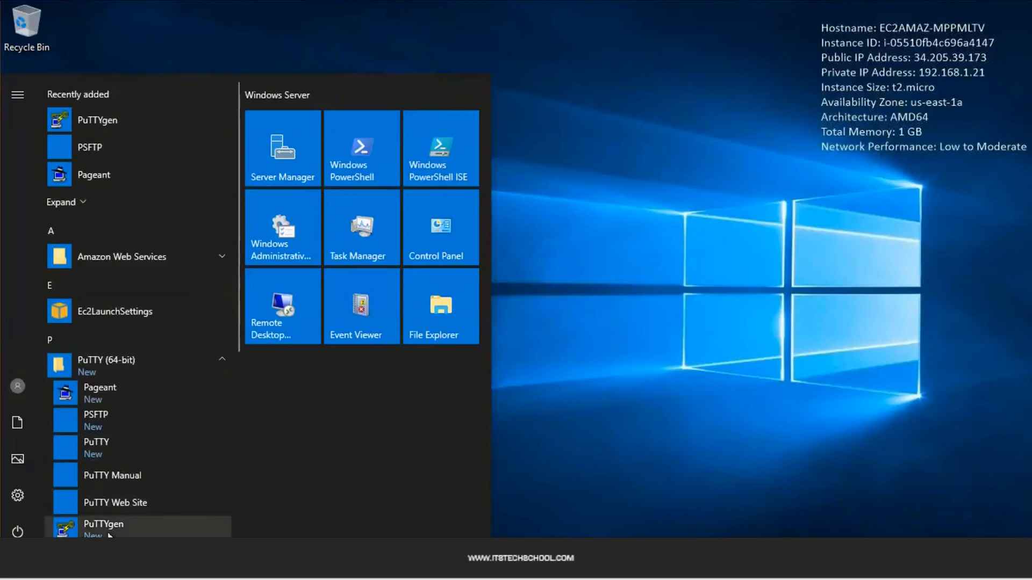
left_click(105, 530)
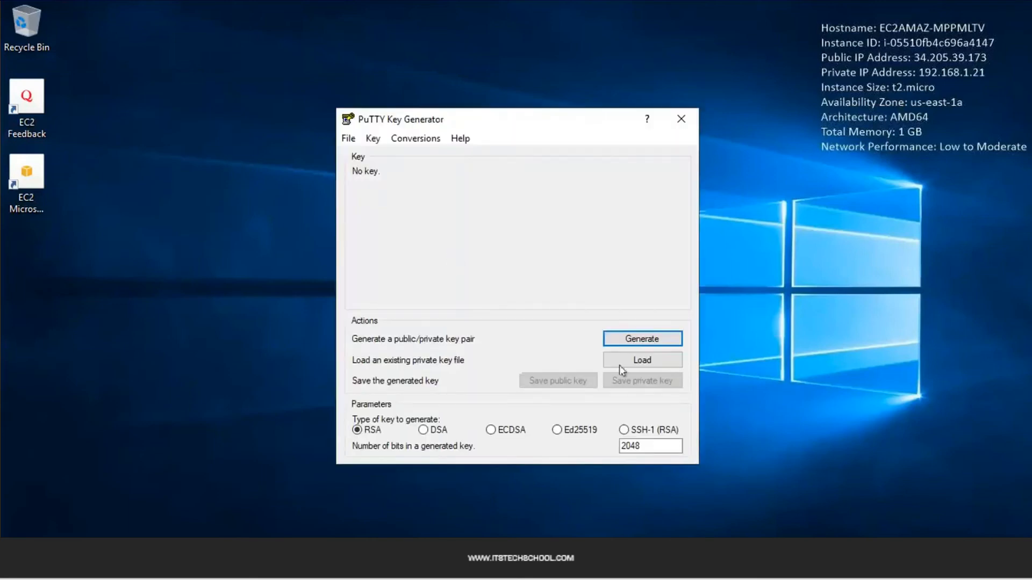
Load projectred.pem from the Desktop into PuTTYgen, showing all file types
left_click(626, 364)
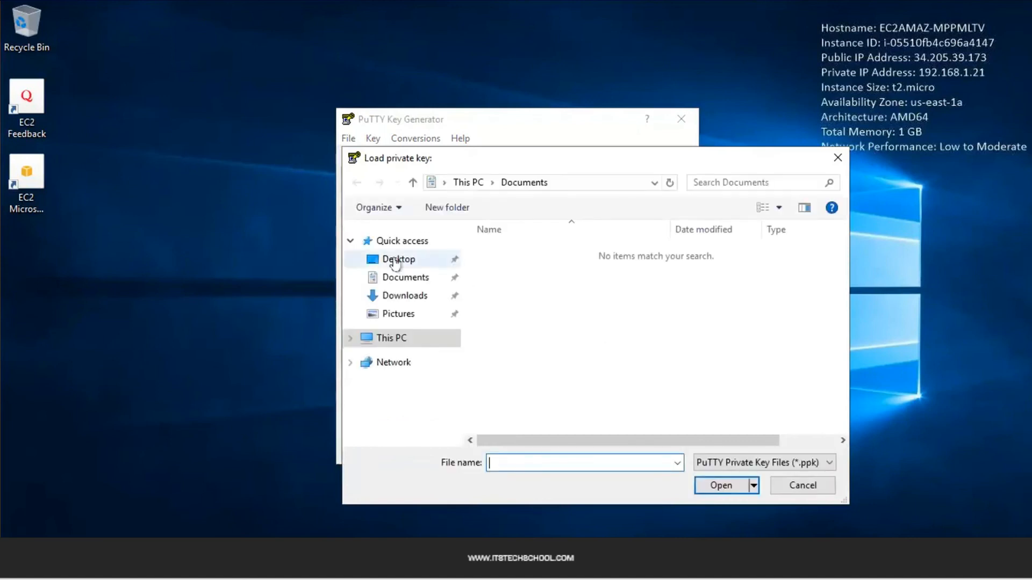
left_click(396, 260)
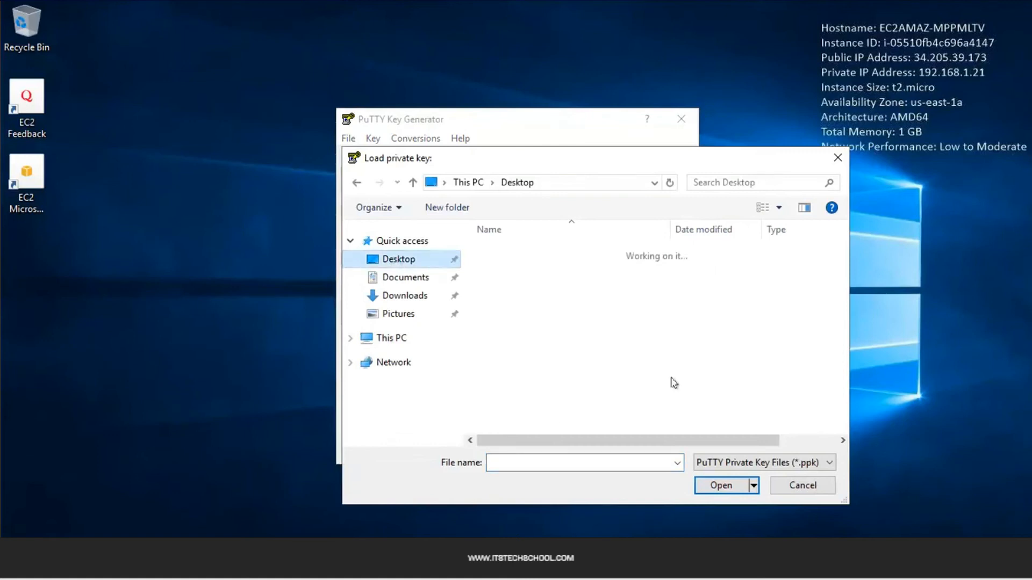
left_click(747, 463)
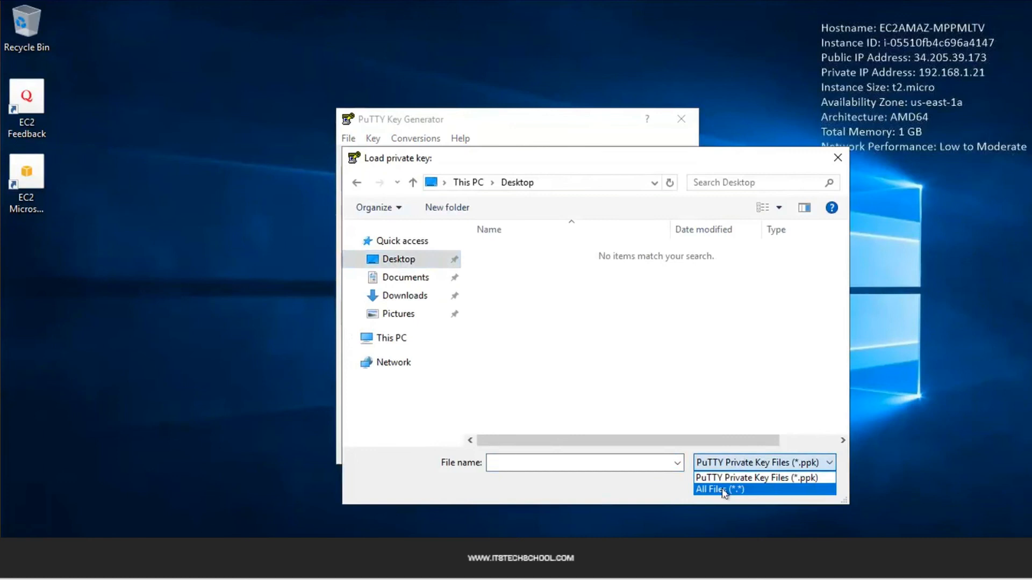
left_click(724, 490)
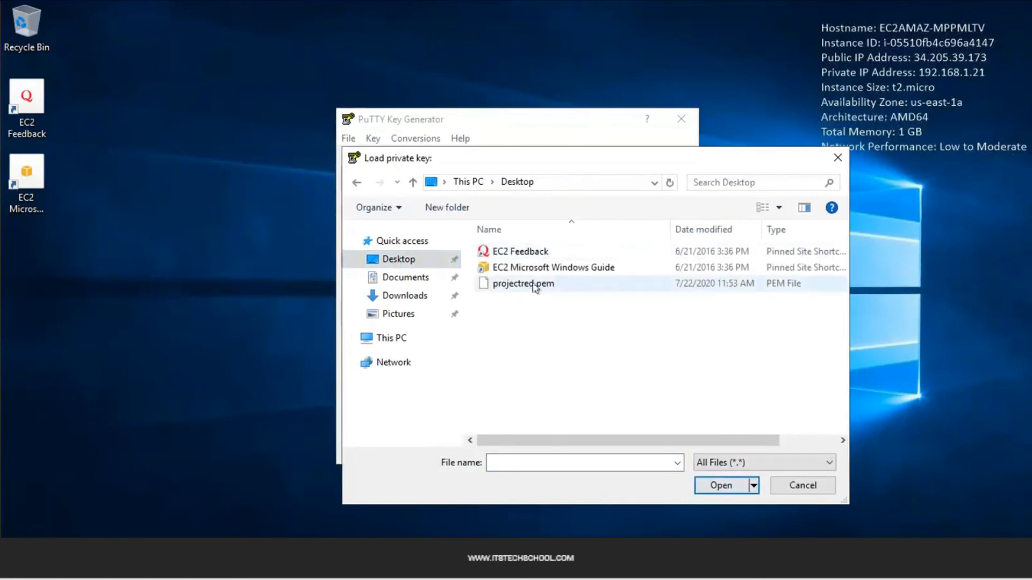
left_click(531, 288)
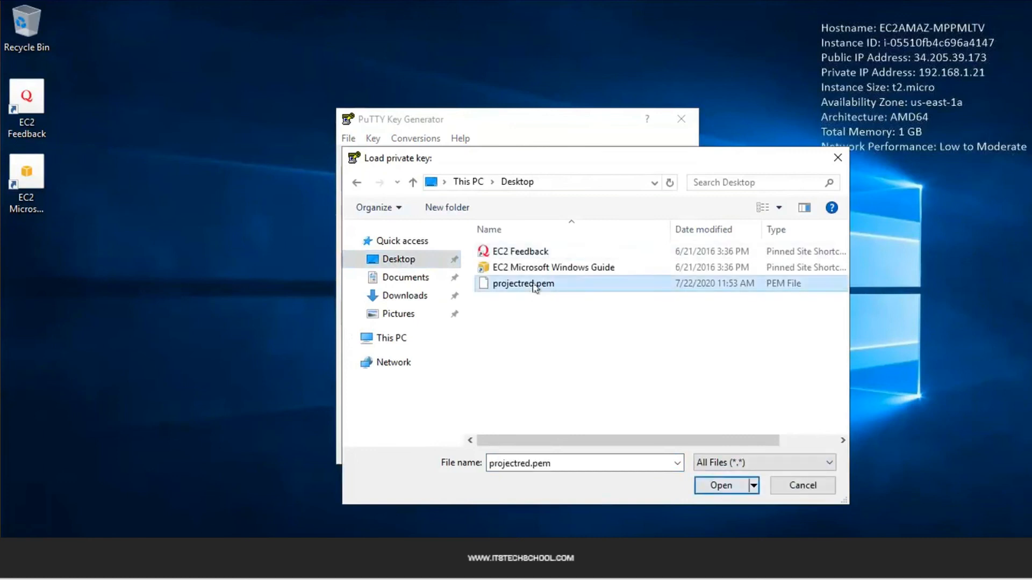
left_click(722, 486)
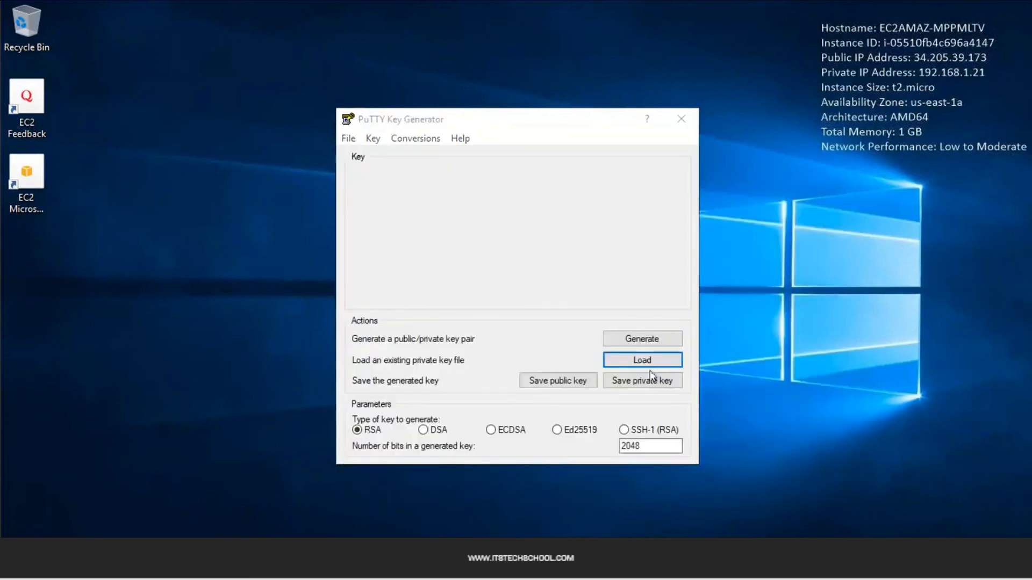
left_click(615, 350)
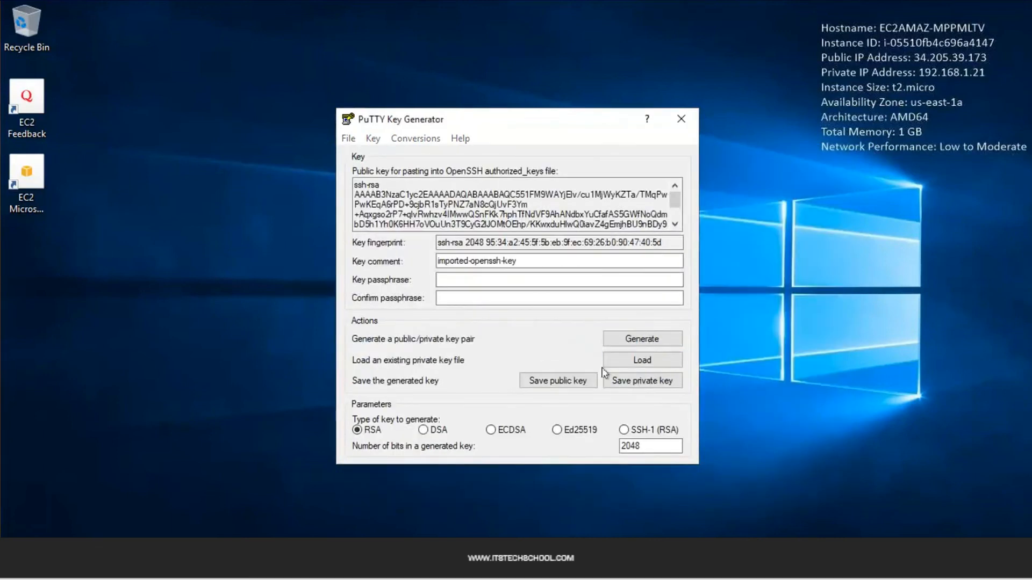
Save the imported key without a passphrase as new.ppk on the Desktop and close PuTTYgen
left_click(622, 384)
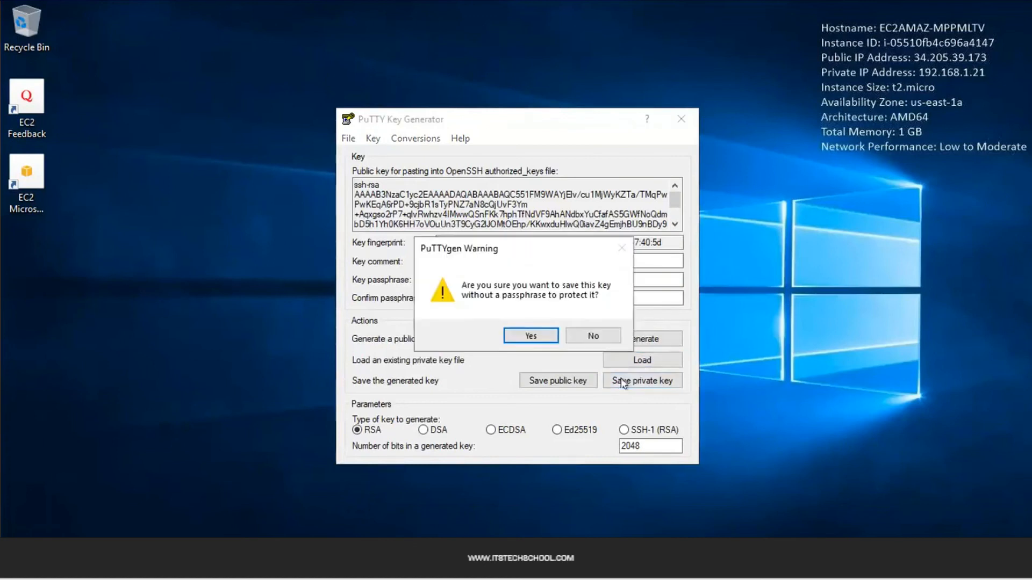
left_click(532, 336)
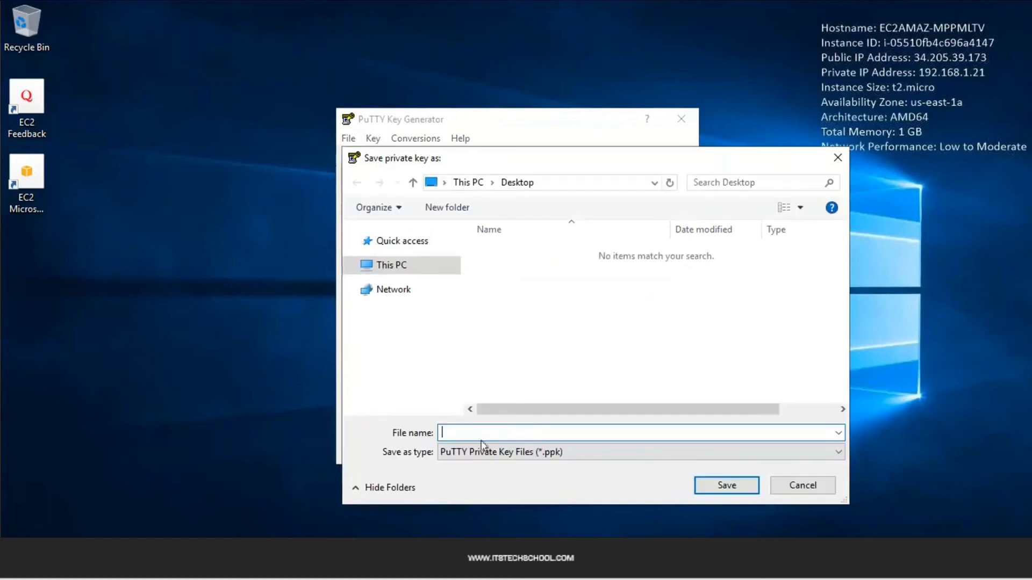
type("new")
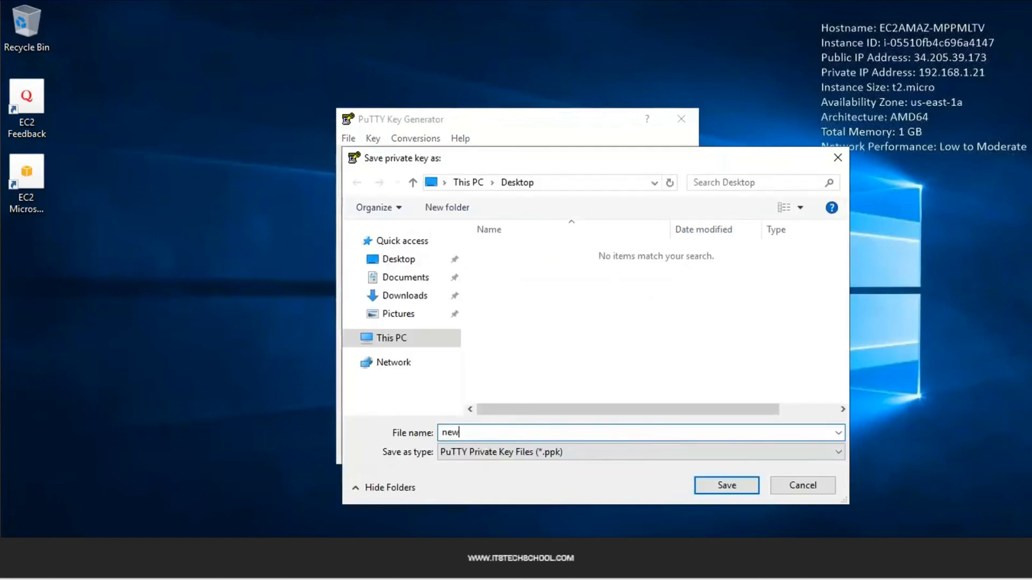
left_click(728, 485)
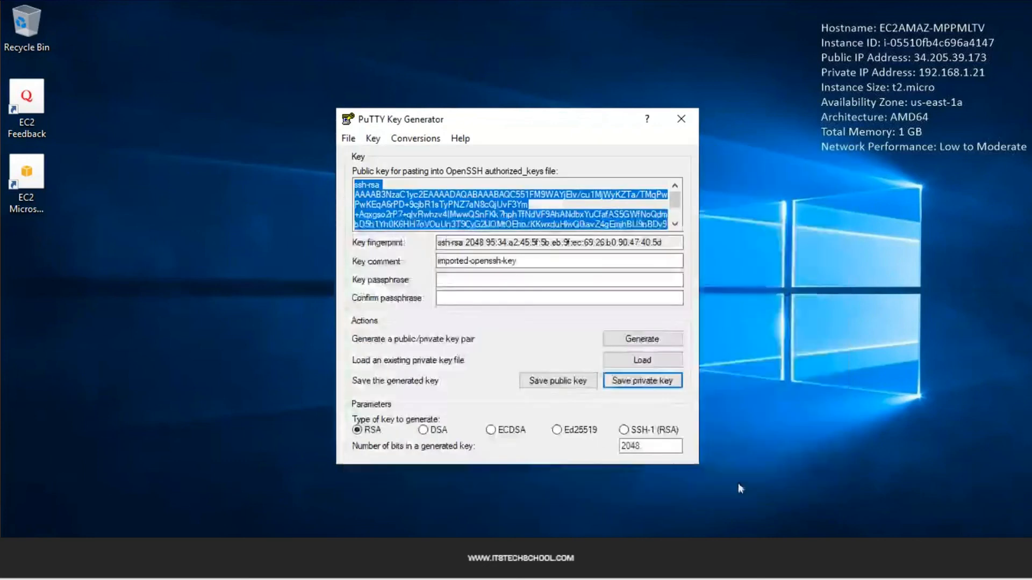
left_click(683, 123)
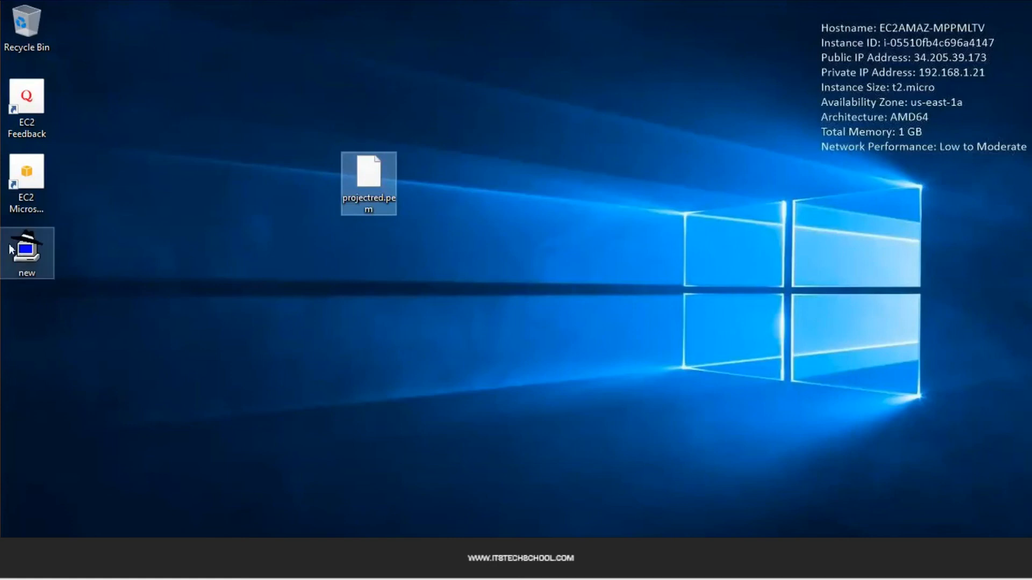
Start PuTTY from the remote desktop's Start menu and minimize the remote session
left_click(11, 247)
left_click(102, 267)
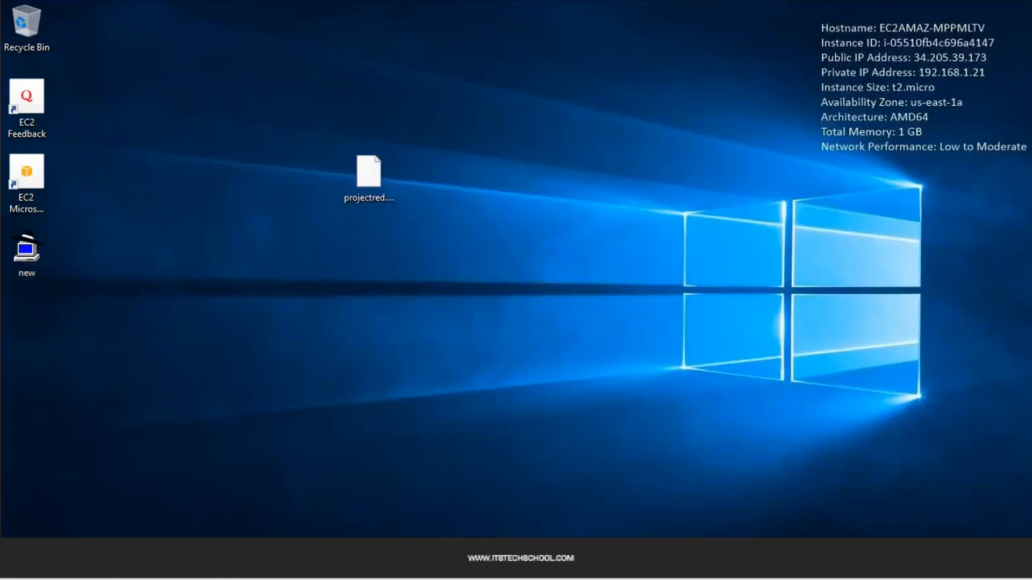
key("super")
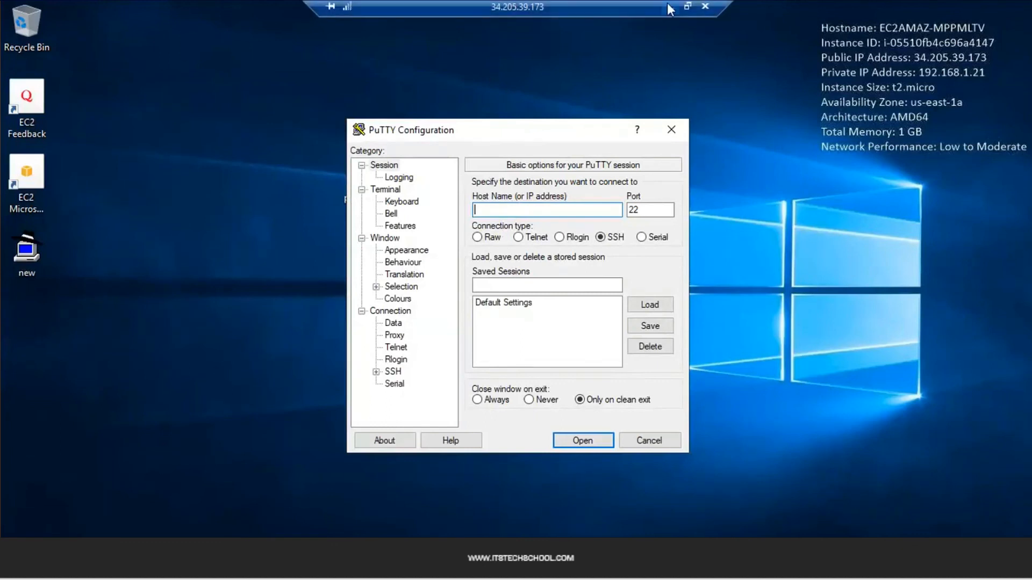
left_click(671, 7)
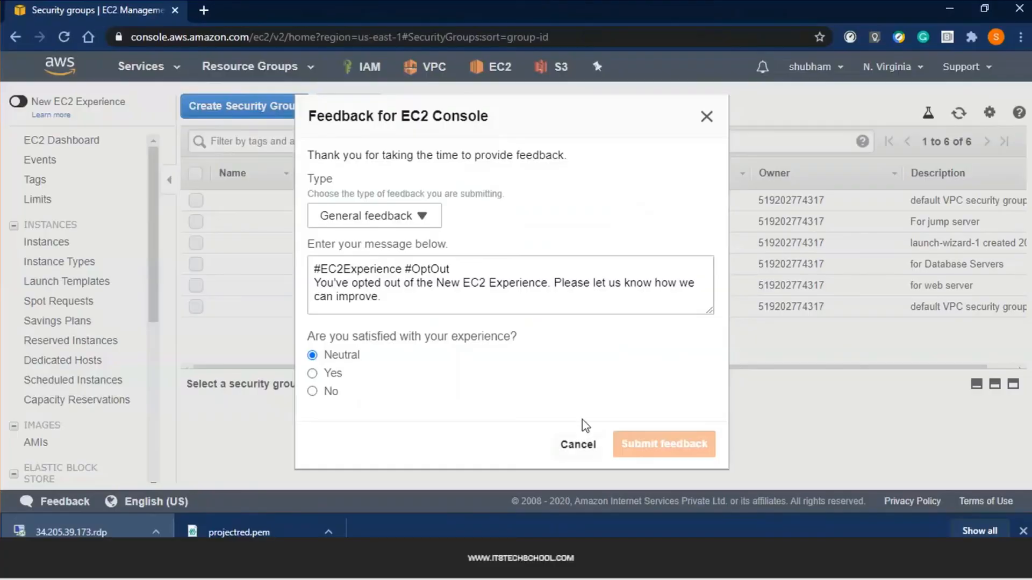
left_click(578, 445)
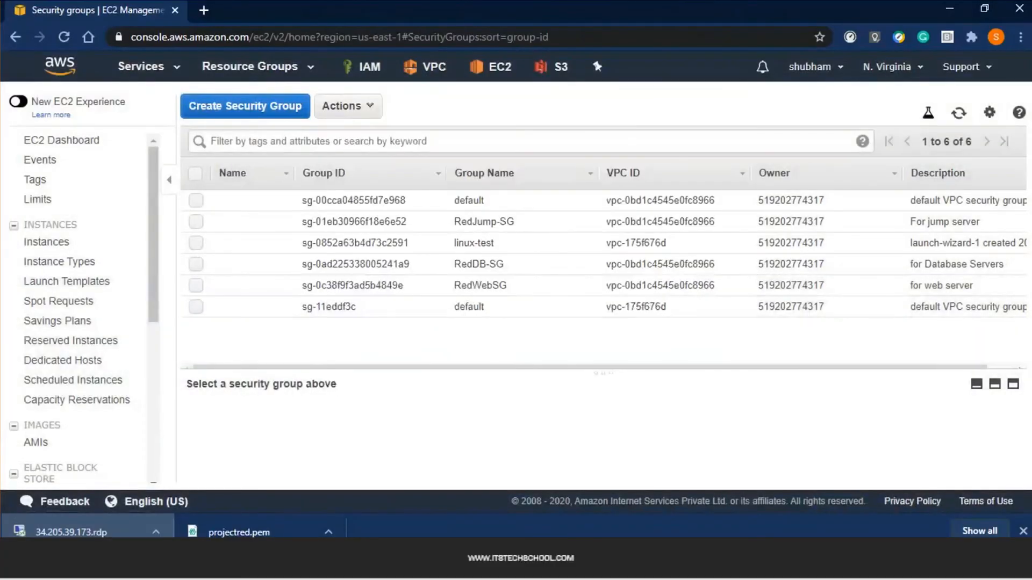
Copy the web server address 192.168.1.6 from the notes and return to the remote desktop
key("alt+Tab")
double_click(187, 215)
key("ctrl+c")
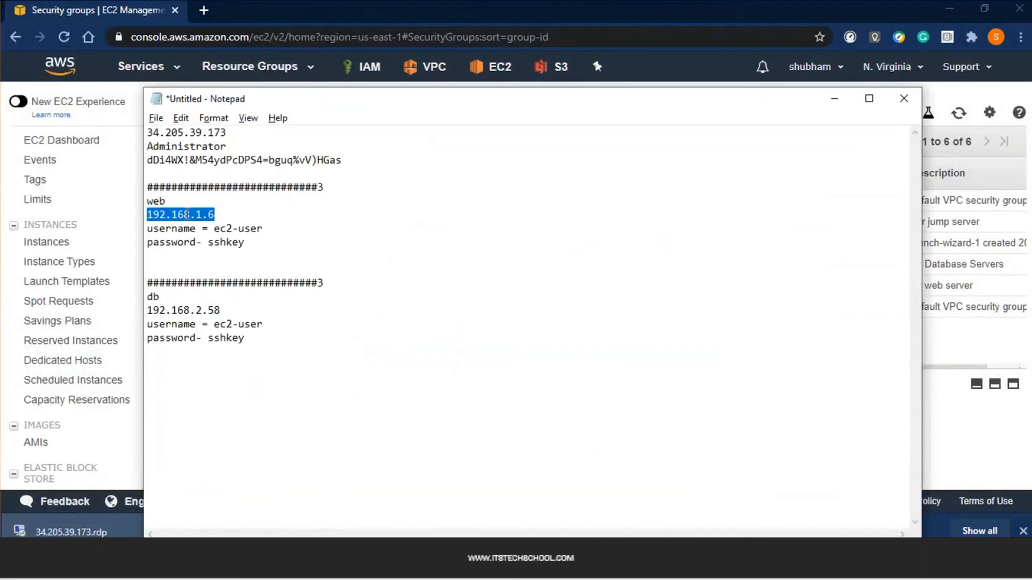
key("alt+Tab")
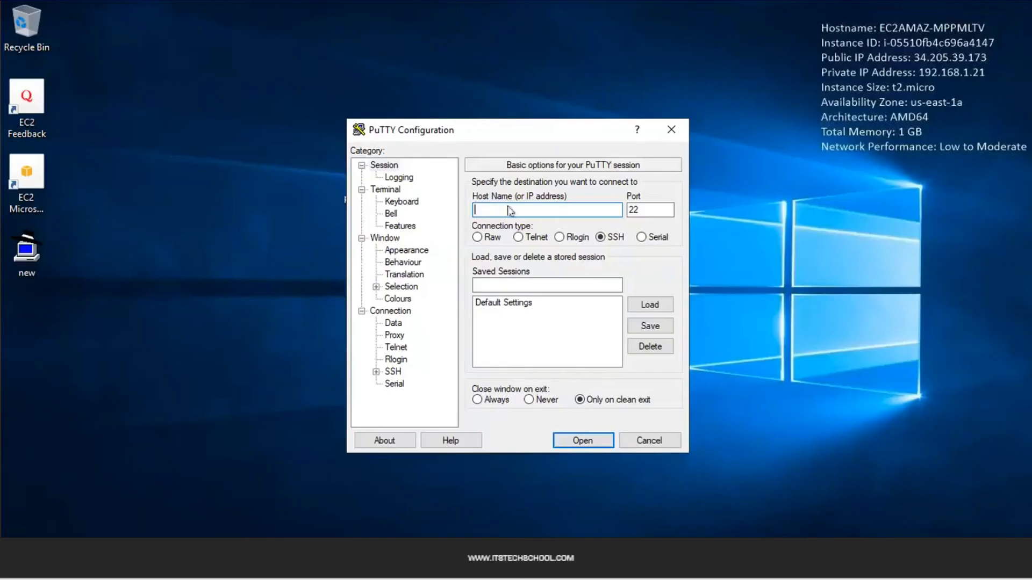
Enter host 192.168.1.6, set SSH Auth private key to Desktop\new.ppk, and open the connection
key("ctrl+v")
left_click(376, 372)
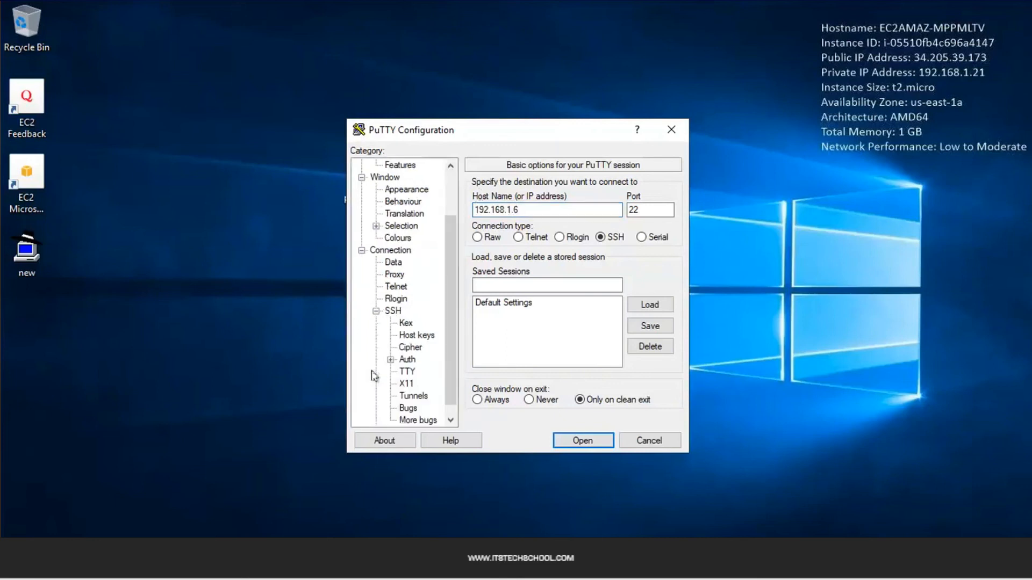
left_click(408, 361)
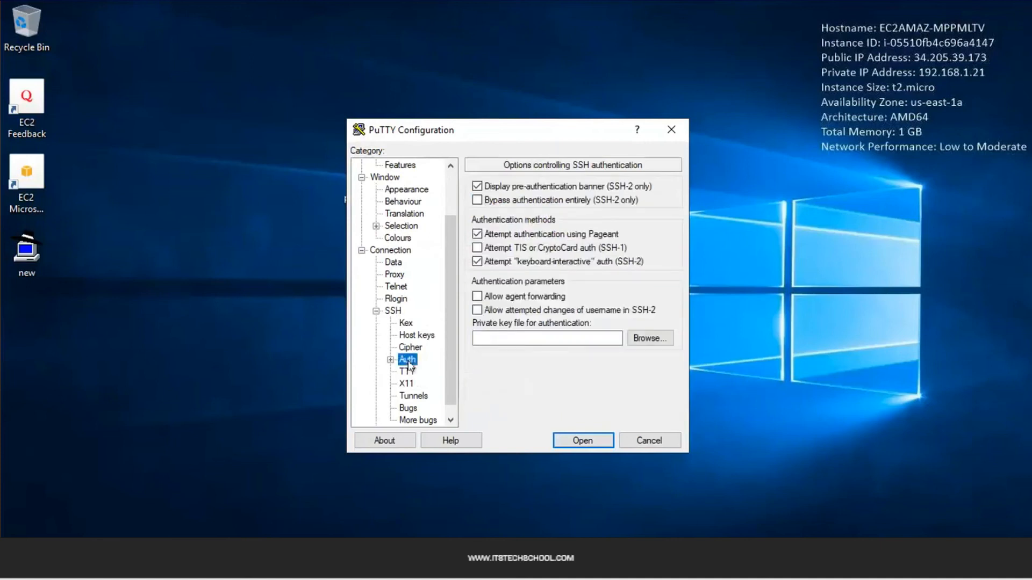
left_click(636, 337)
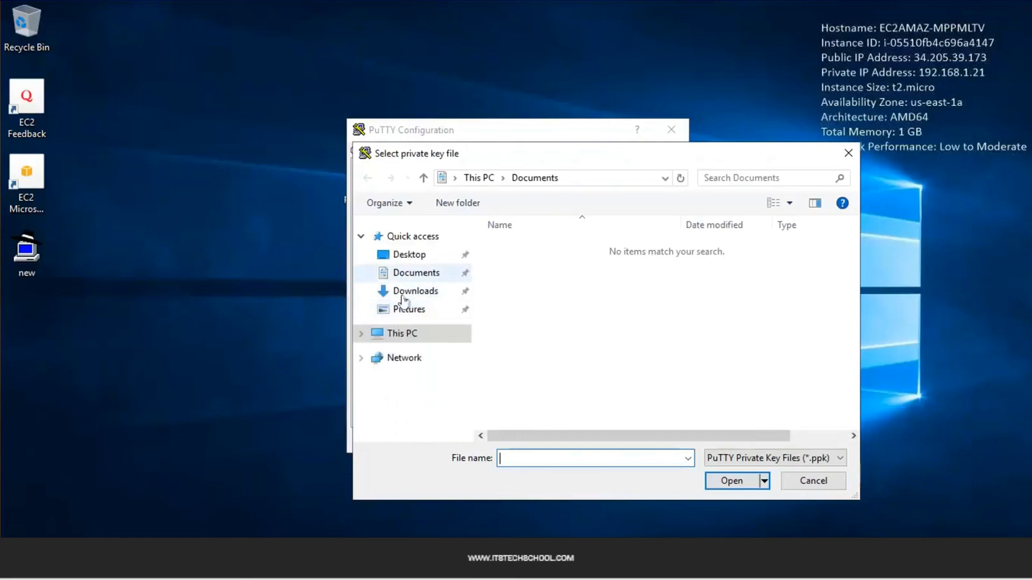
left_click(404, 256)
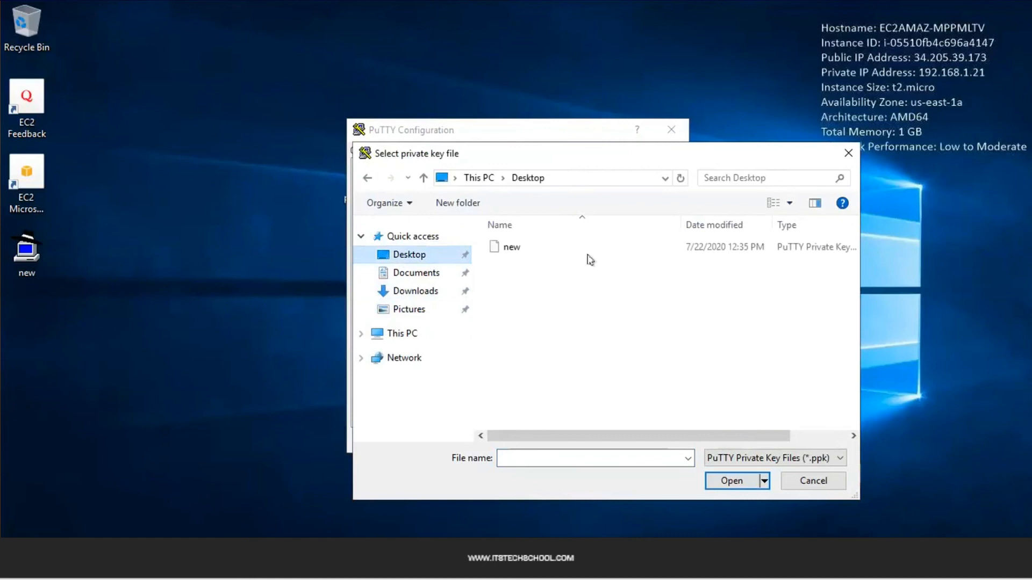
left_click(520, 248)
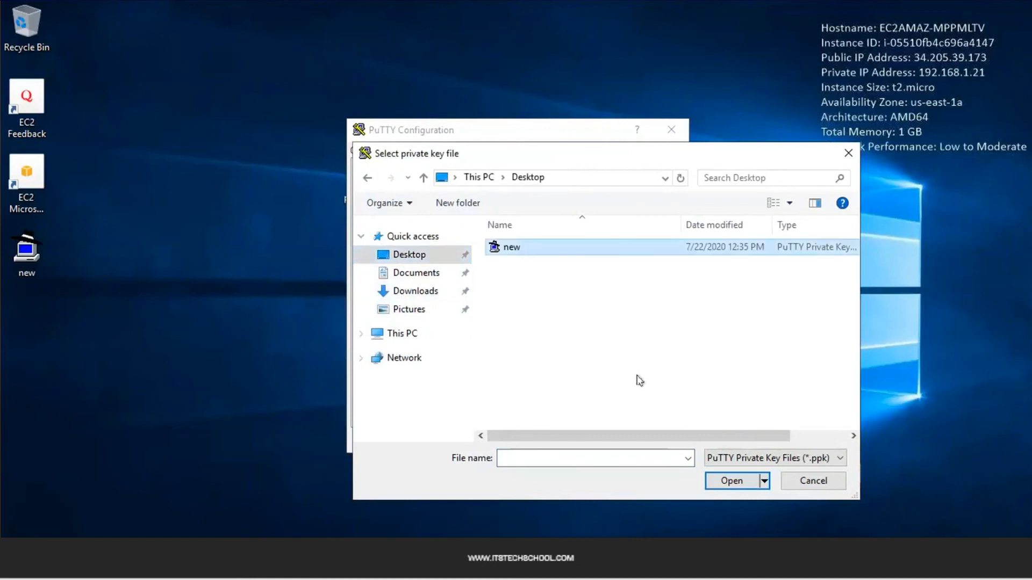
left_click(730, 481)
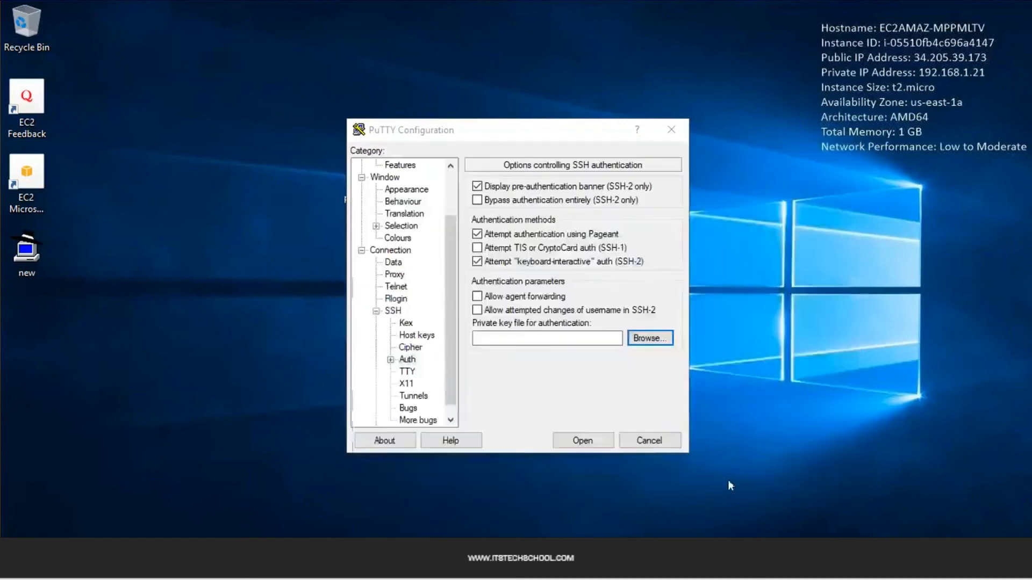
left_click(578, 441)
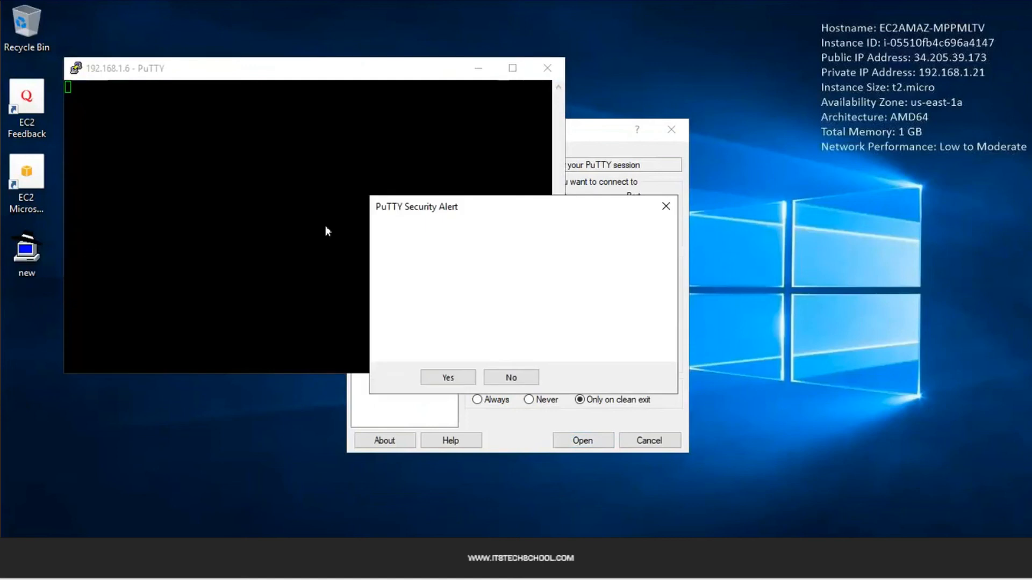
Trust the 192.168.1.6 host key and log in as ec2-user to reach the shell prompt
left_click(450, 377)
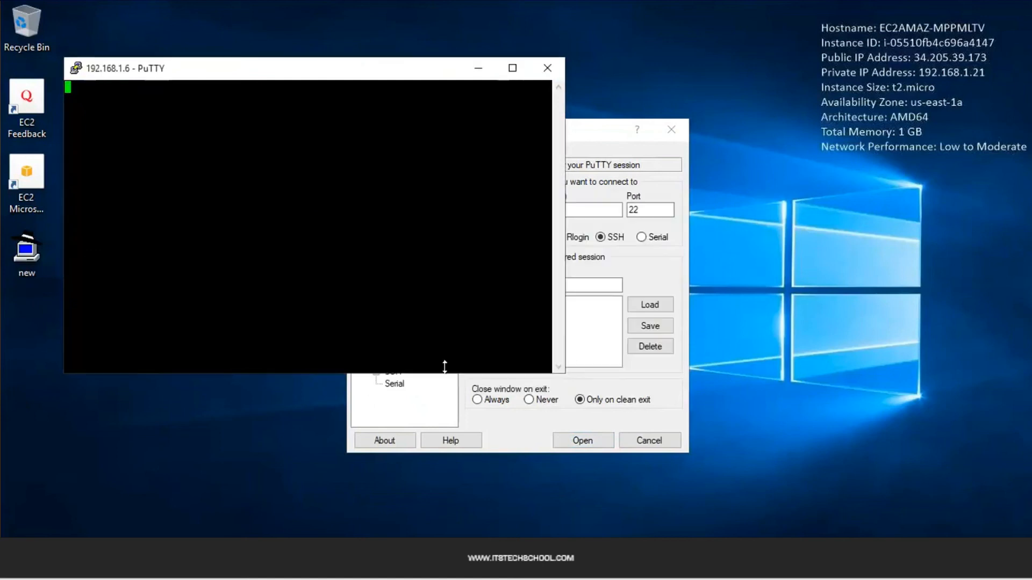
type("ec2-user")
key("Return")
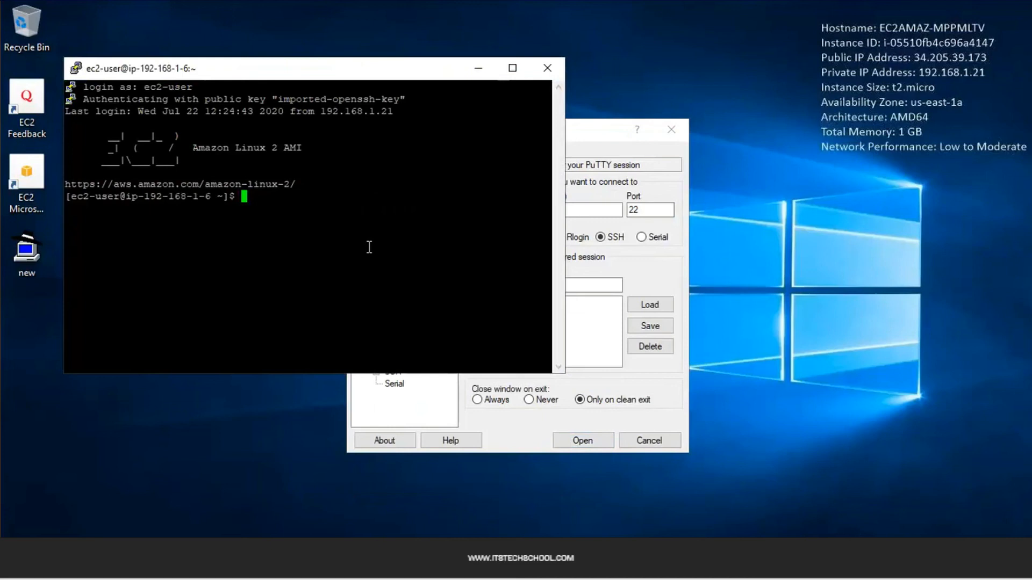
key("Return")
key("Return")
key("Return")
key("Return")
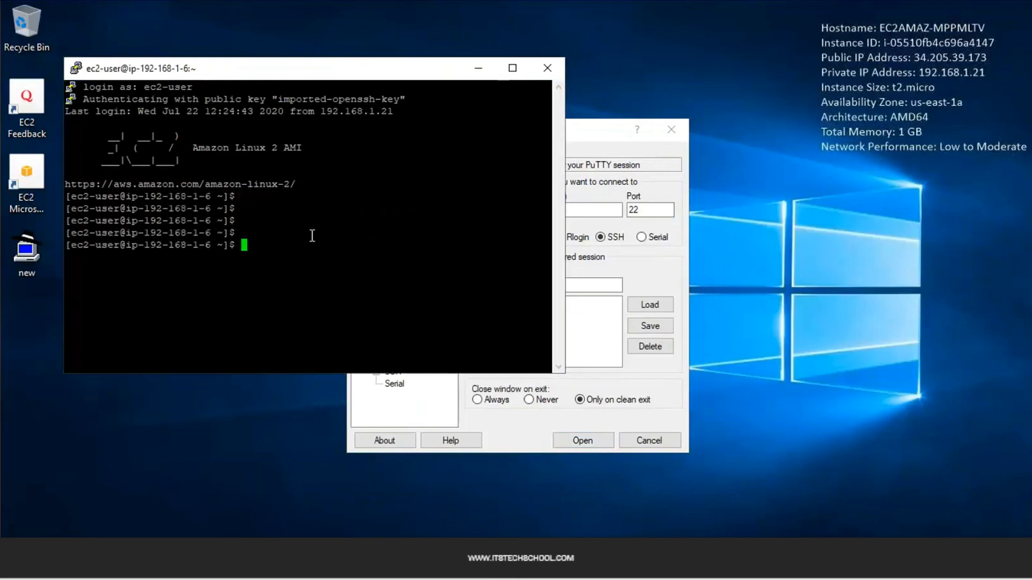
Open a New Session from the title-bar menu with Desktop\new.ppk as its SSH Auth key
right_click(270, 72)
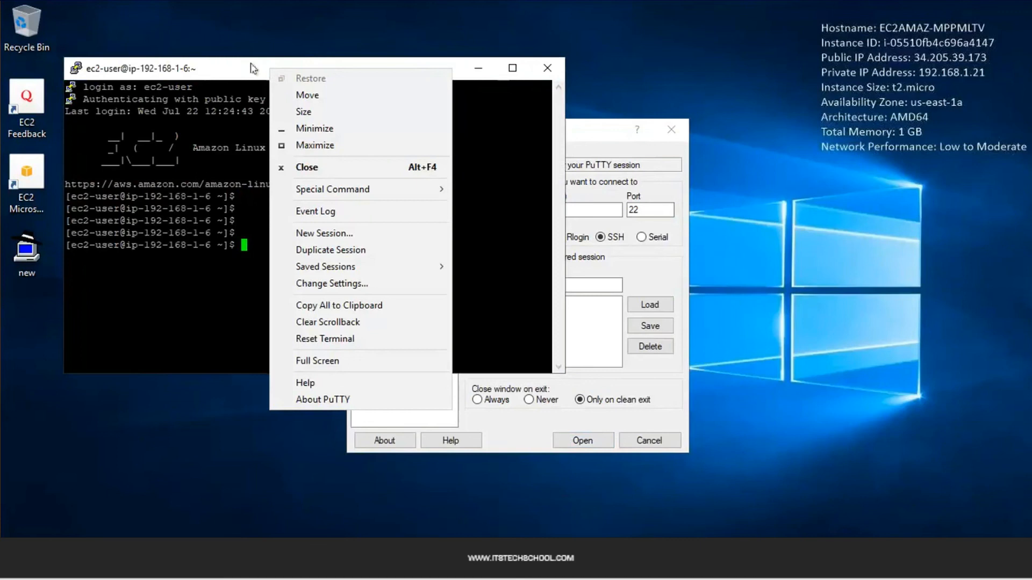
left_click(321, 234)
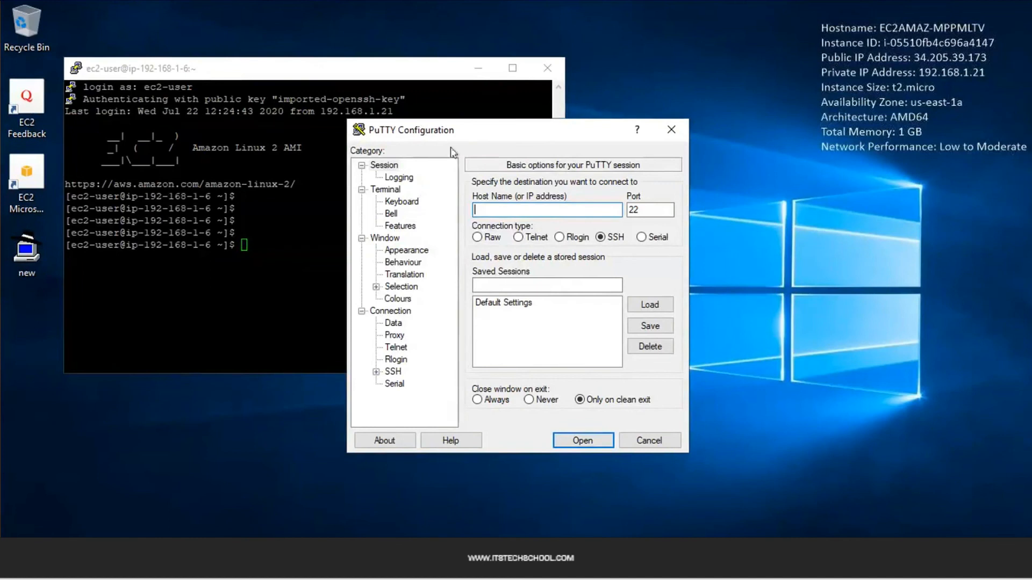
left_click(394, 373)
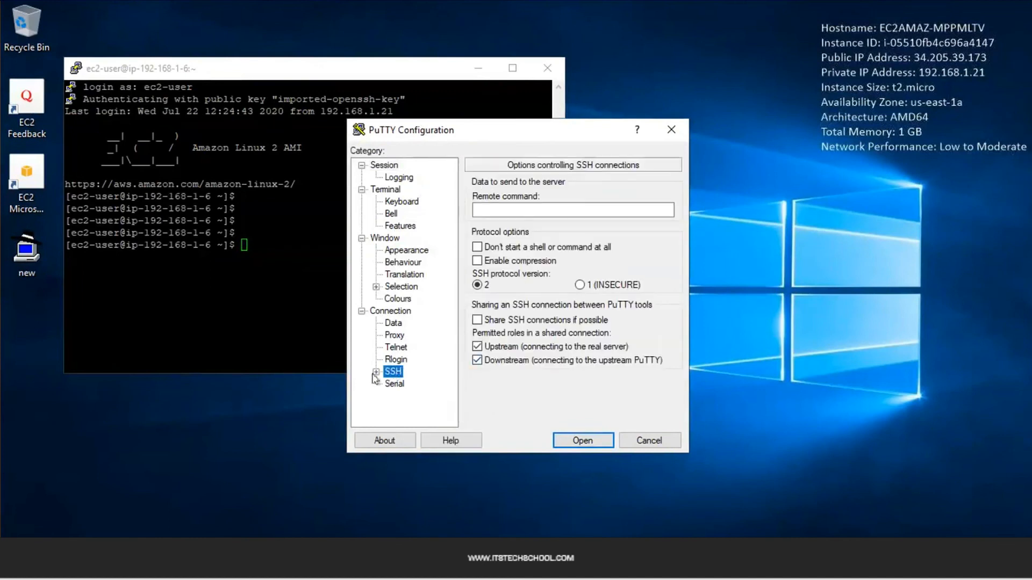
left_click(376, 372)
left_click(407, 360)
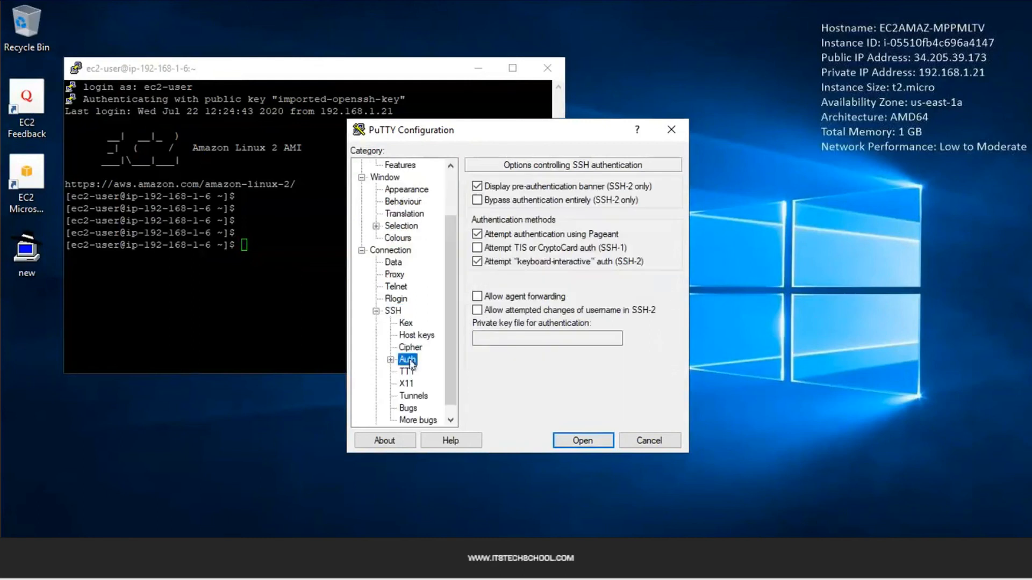
left_click(634, 339)
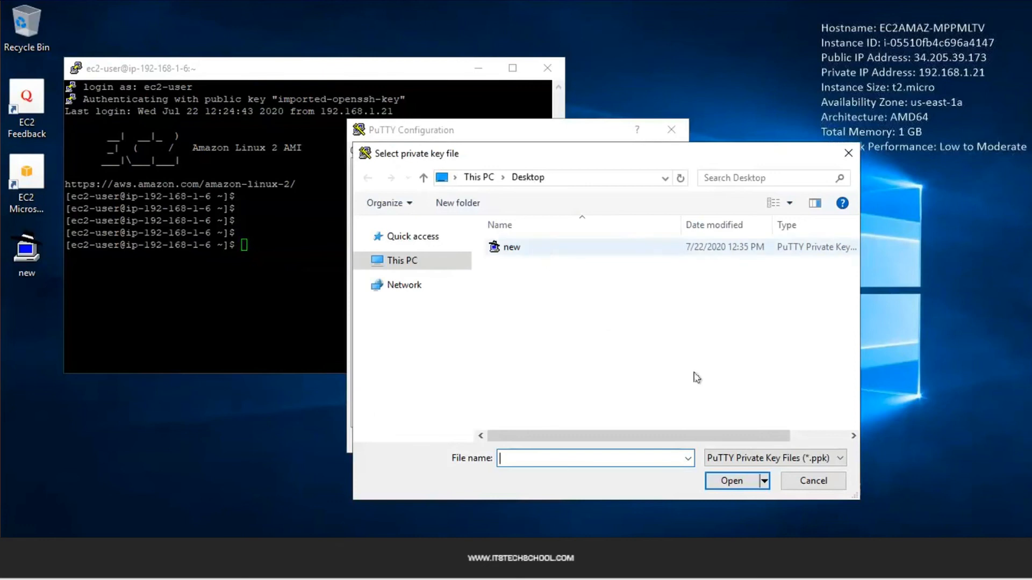
left_click(544, 250)
left_click(732, 481)
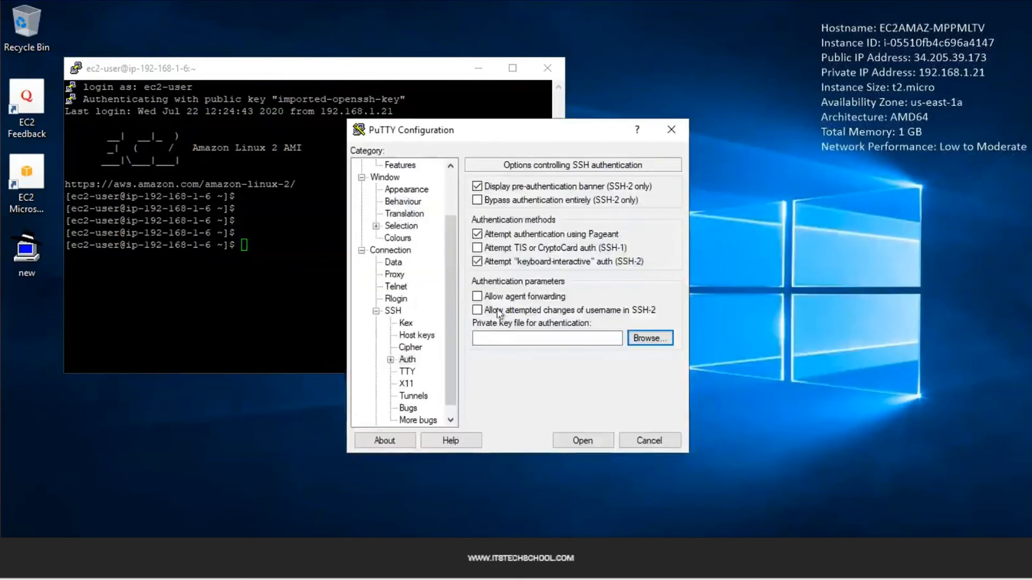
scroll(401, 246, "up", 2)
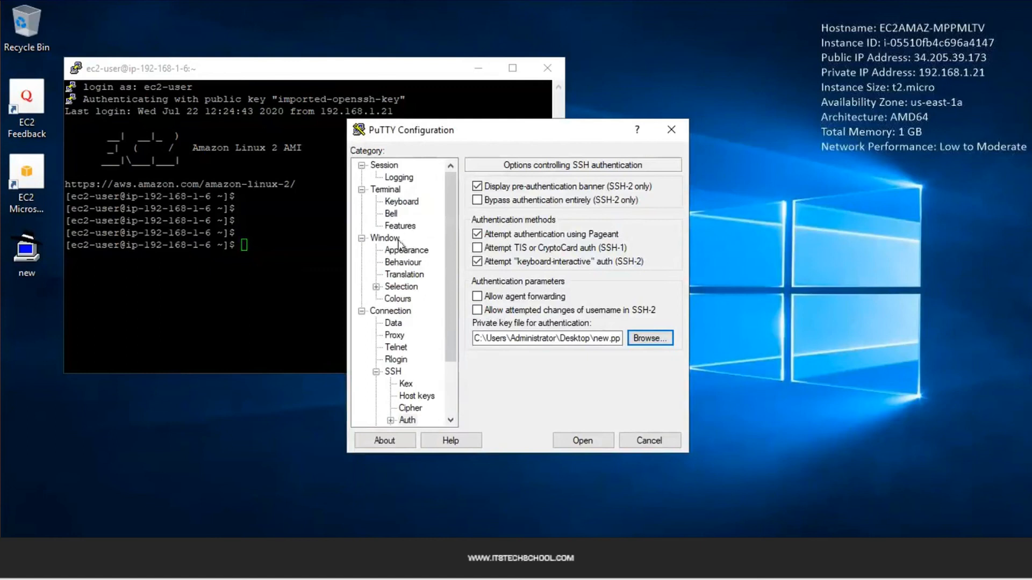
left_click(384, 165)
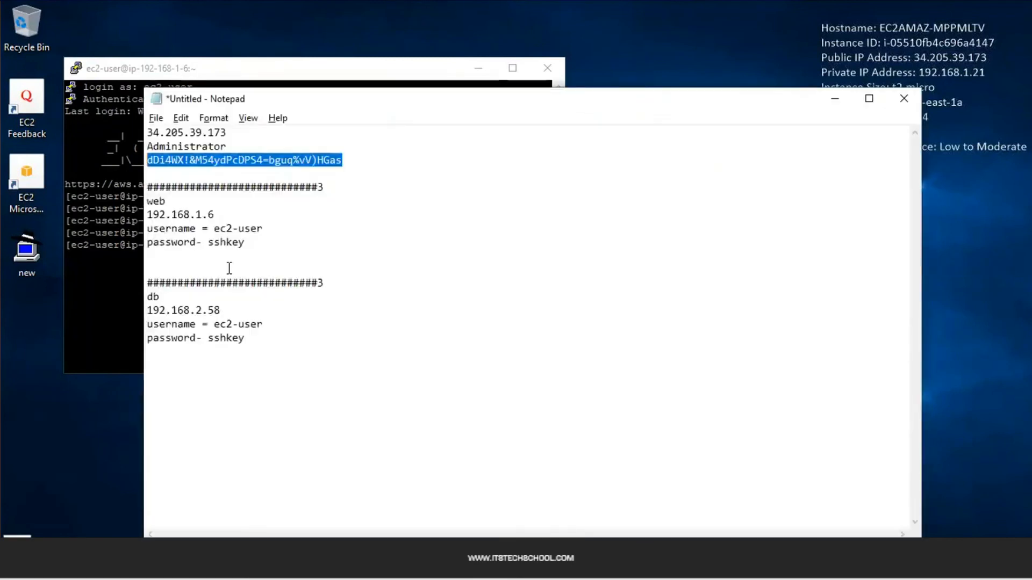
Copy the db server address 192.168.2.58 from the notes into Host Name and connect
double_click(194, 310)
key("ctrl+c")
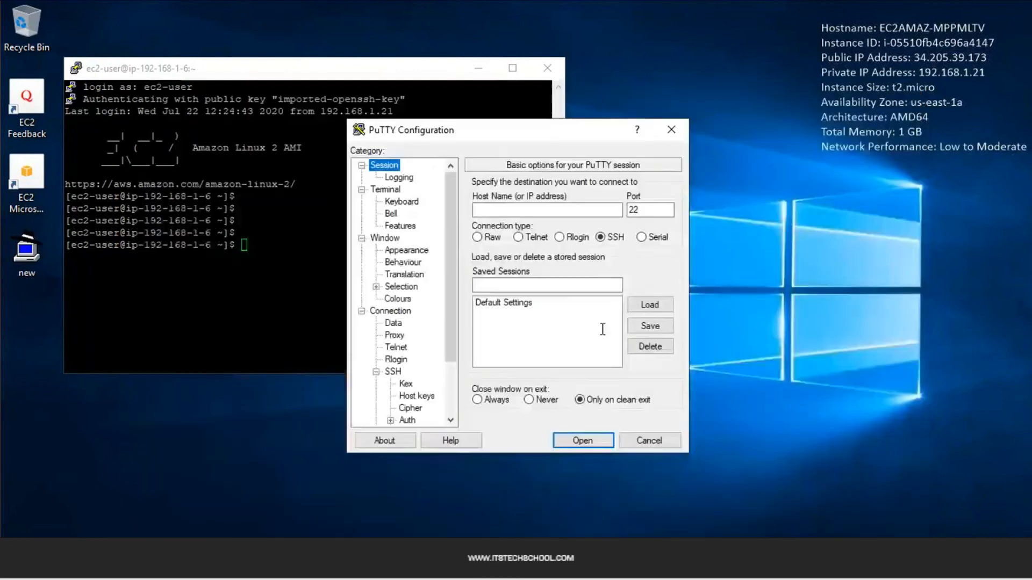
key("alt+Tab")
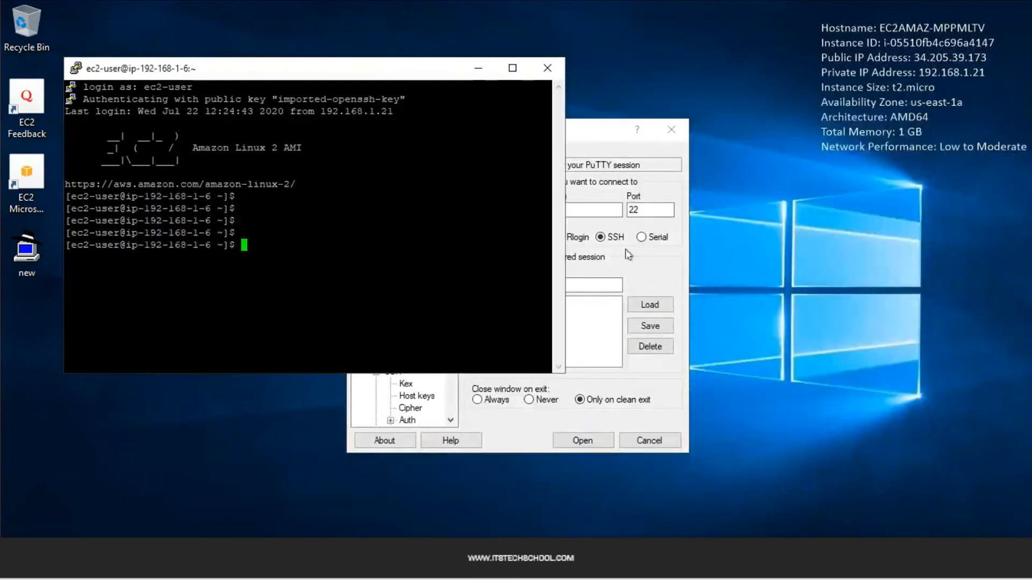
left_click(599, 224)
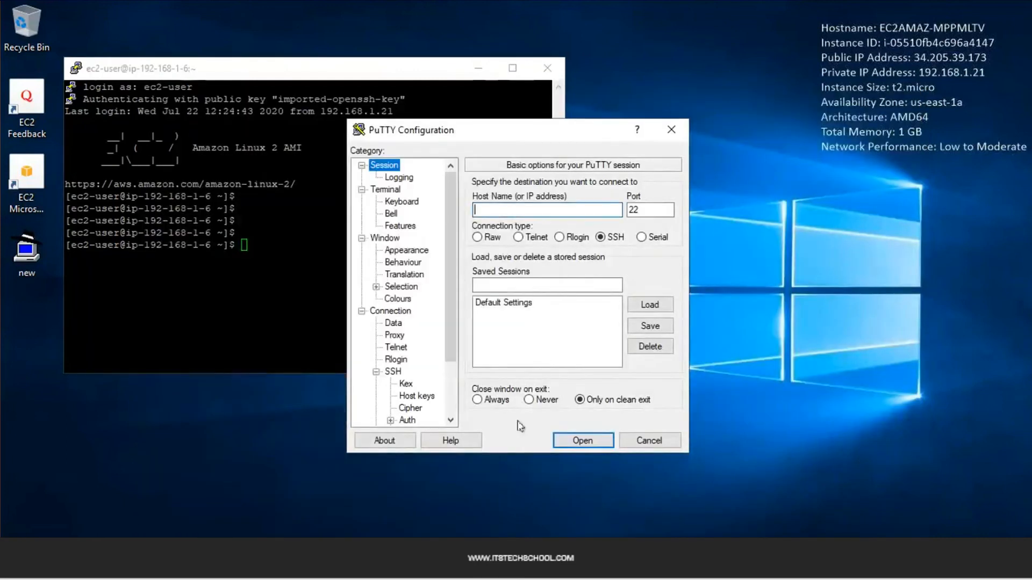
key("ctrl+v")
left_click(580, 441)
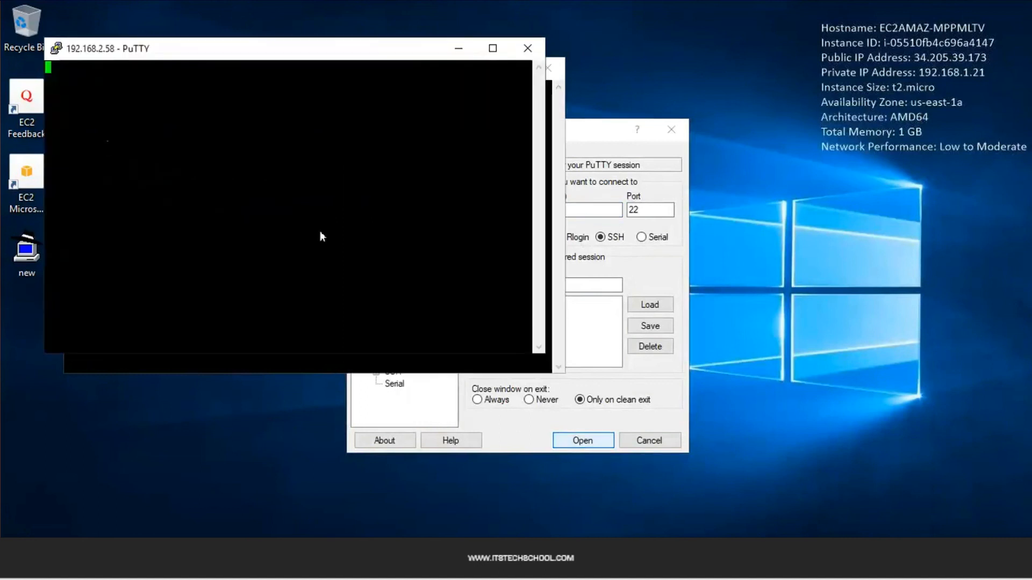
Trust the db host key, log in as ec2-user, and arrange both session windows side by side
left_click(436, 384)
type("ec2-user")
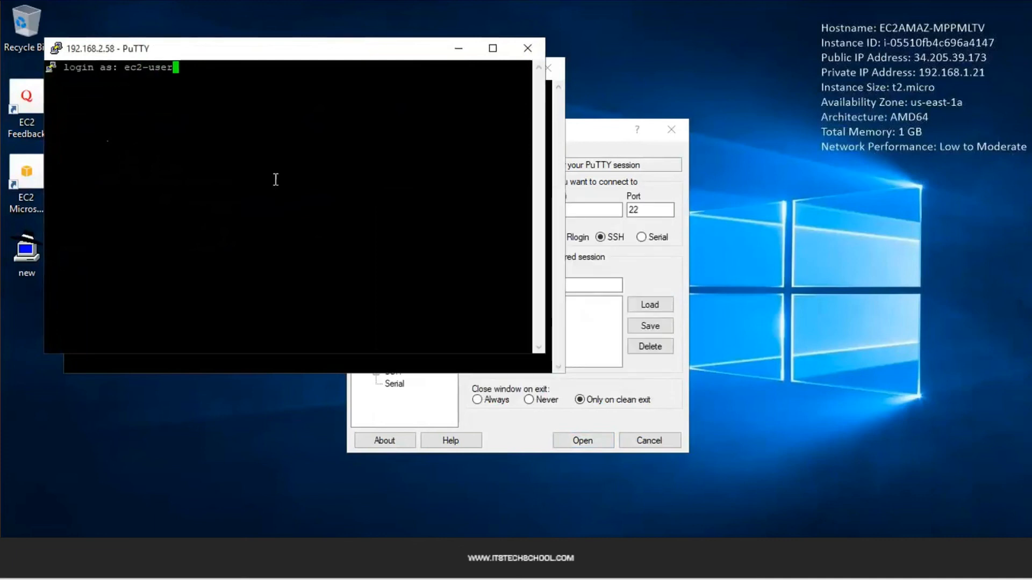
key("Return")
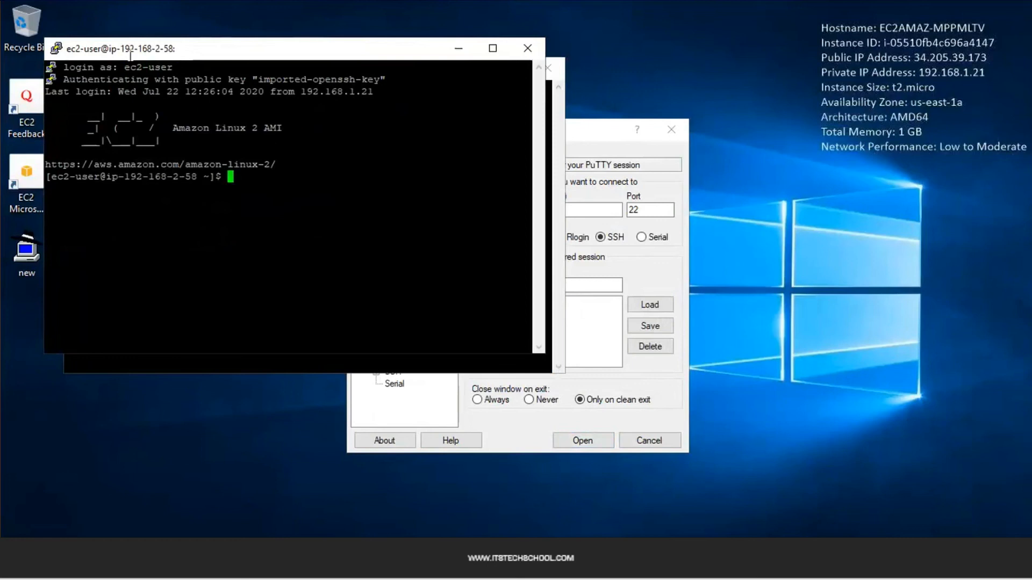
left_click_drag(131, 48, 178, 95)
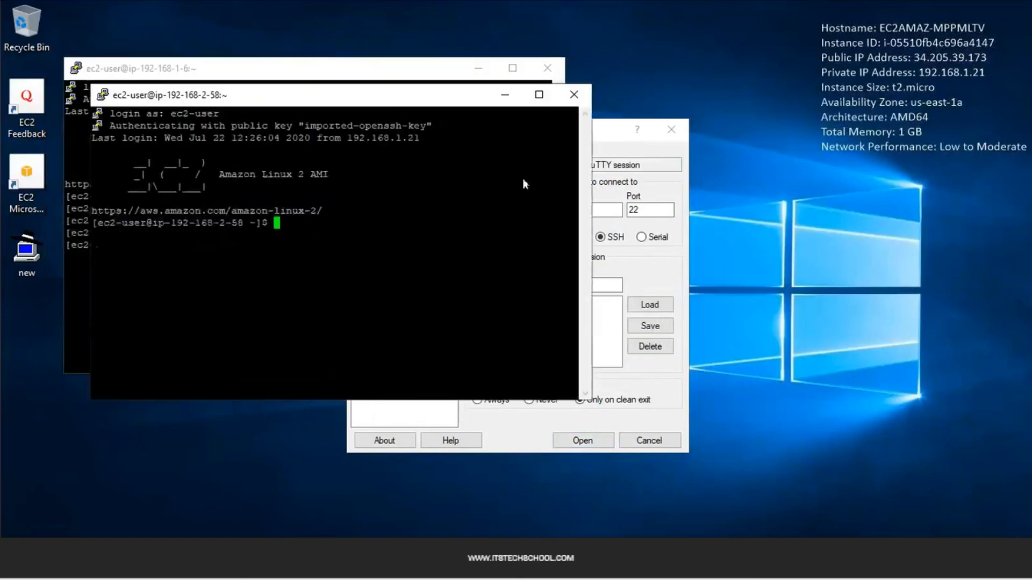
left_click_drag(523, 178, 636, 175)
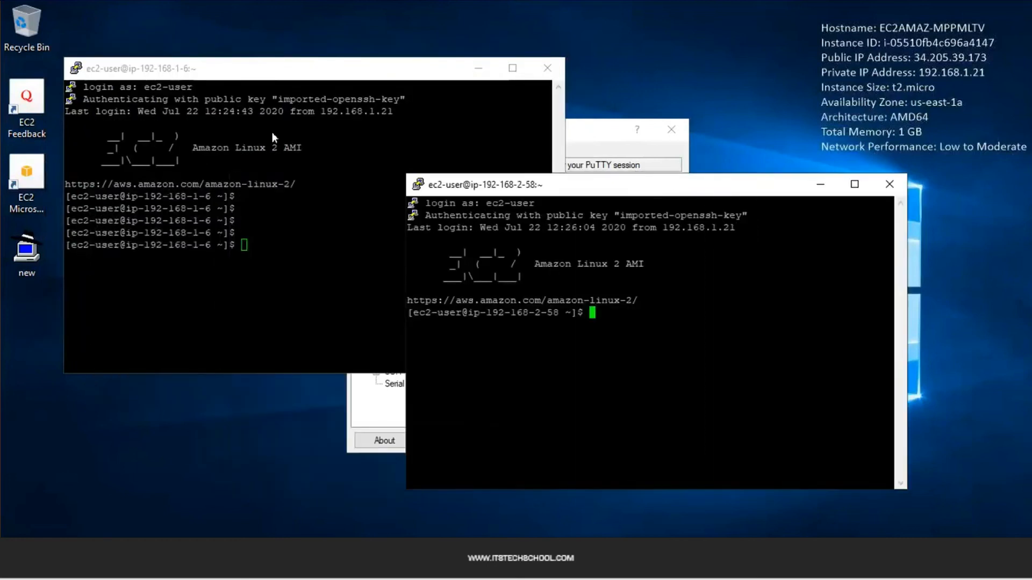
left_click(272, 133)
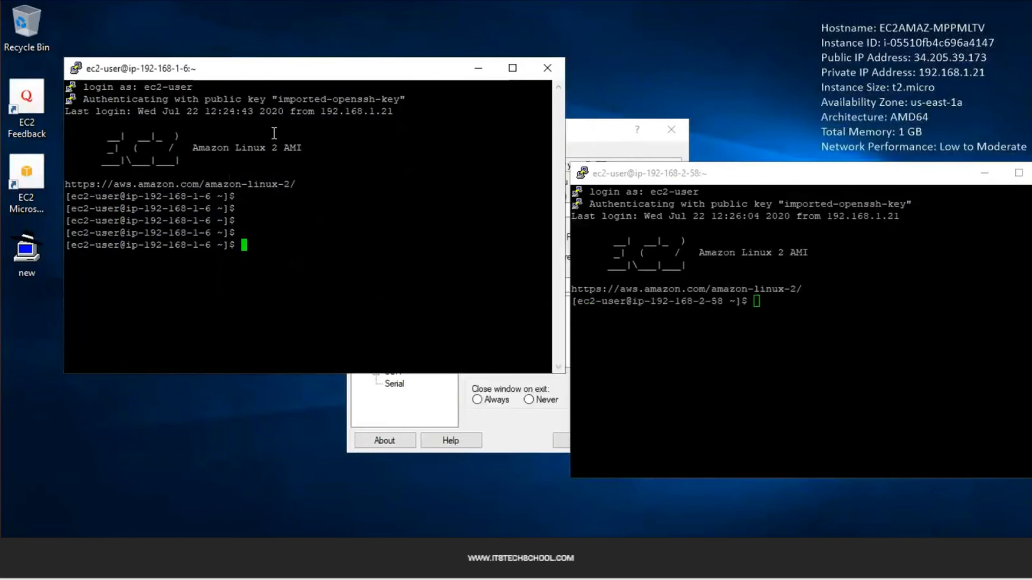